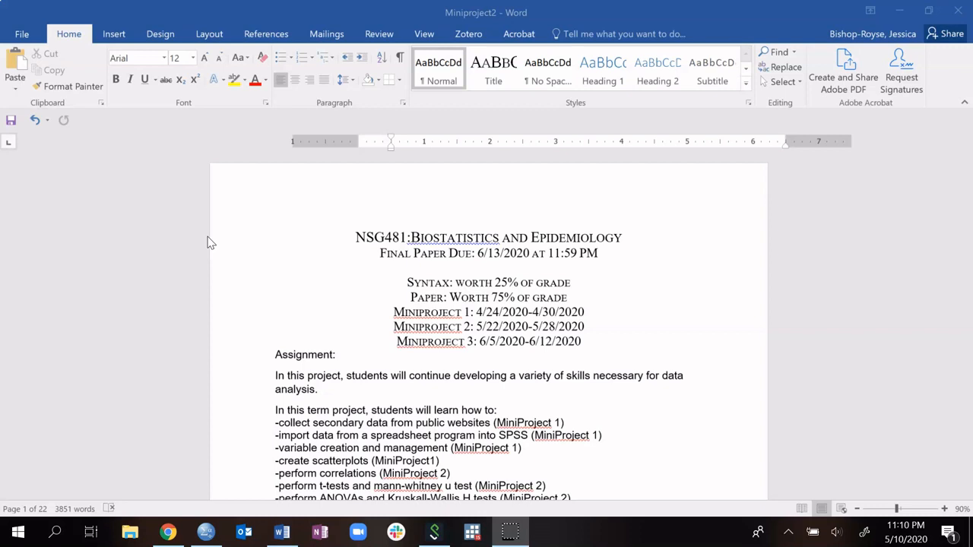
click(231, 313)
click(601, 351)
scroll(603, 355, down, 1)
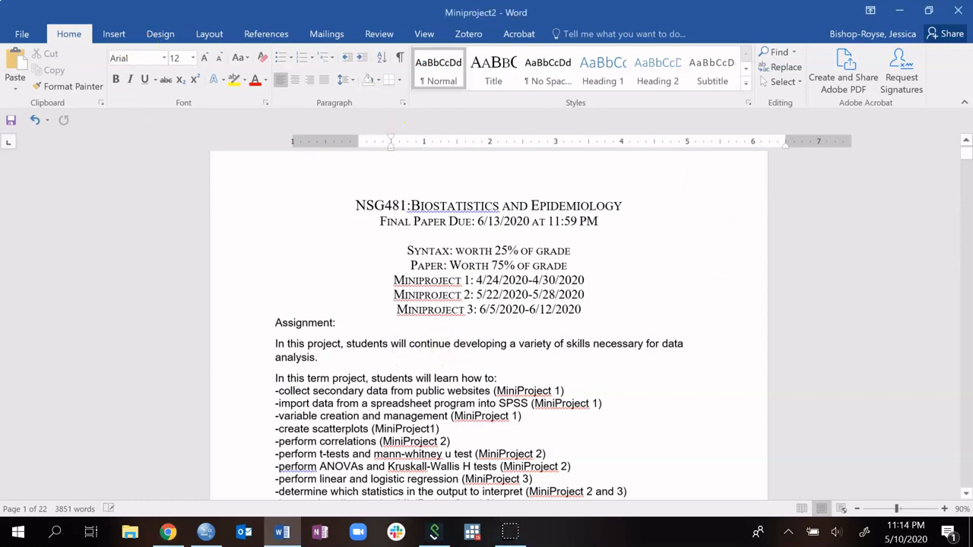
Step: Switch to the SPSS Data Editor and open the syntax file Syntax_datacleaning_scatterplot.sps
drag(0, 102, 355, 76)
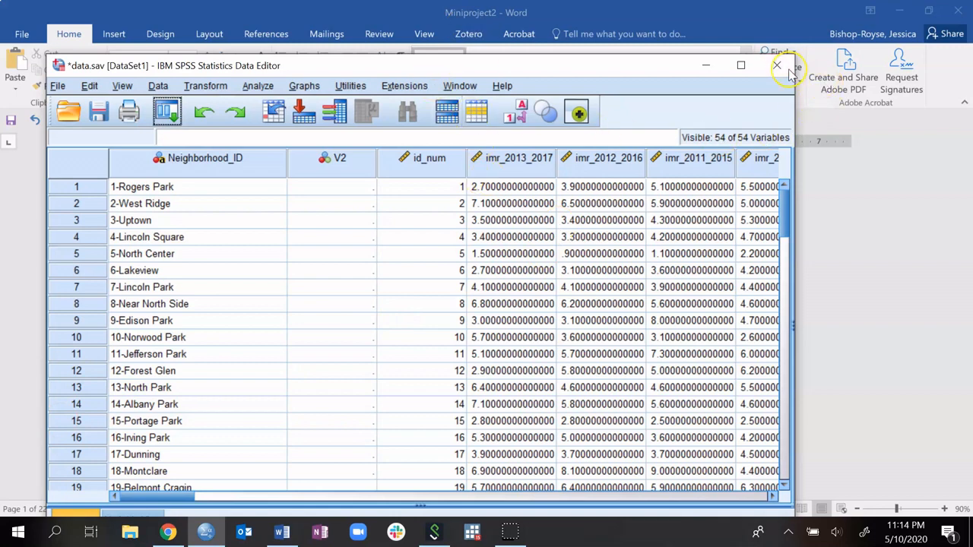
click(56, 86)
mouse_move(94, 123)
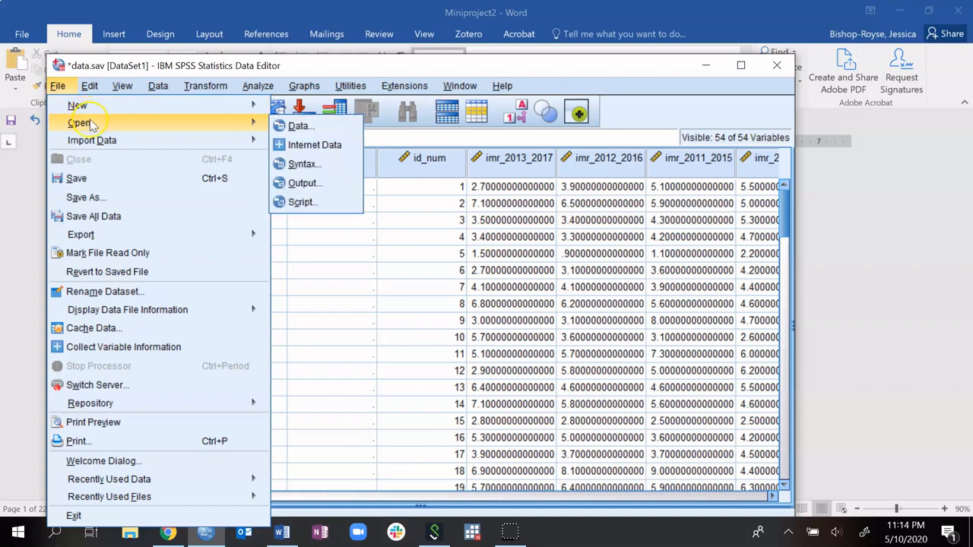
click(300, 163)
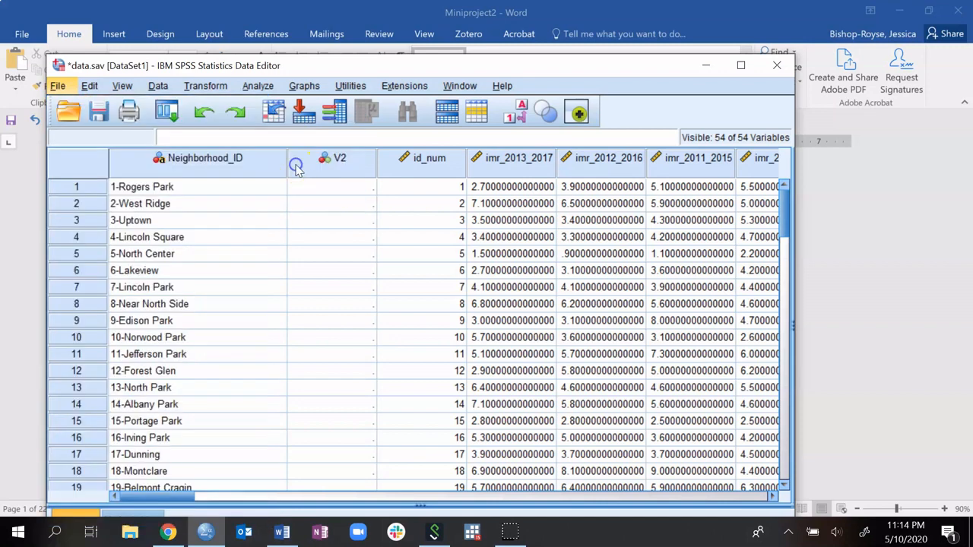
drag(282, 244, 617, 237)
double_click(220, 117)
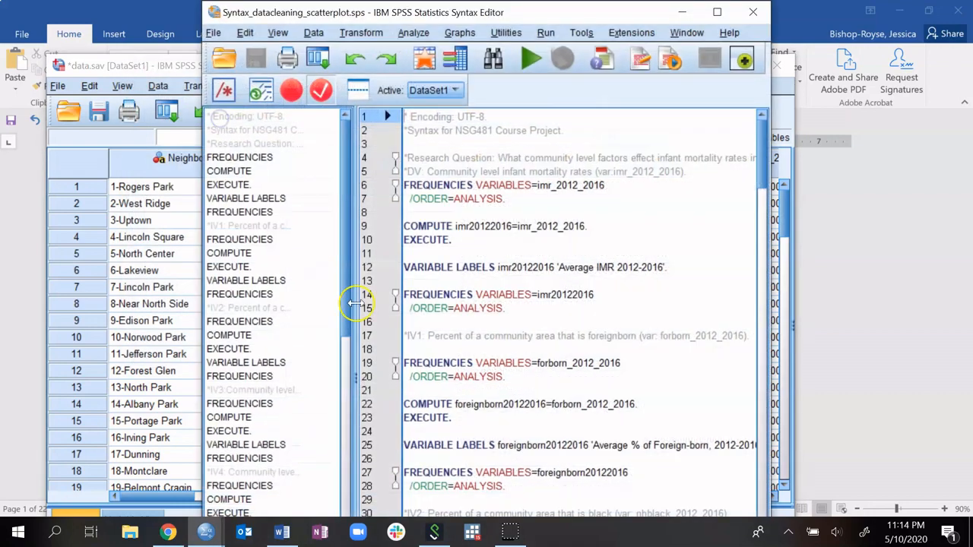
Step: Review the syntax file from the dependent and independent variable sections through the scatterplot commands
scroll(570, 243, down, 7)
scroll(472, 246, up, 7)
scroll(458, 247, down, 2)
scroll(457, 245, down, 16)
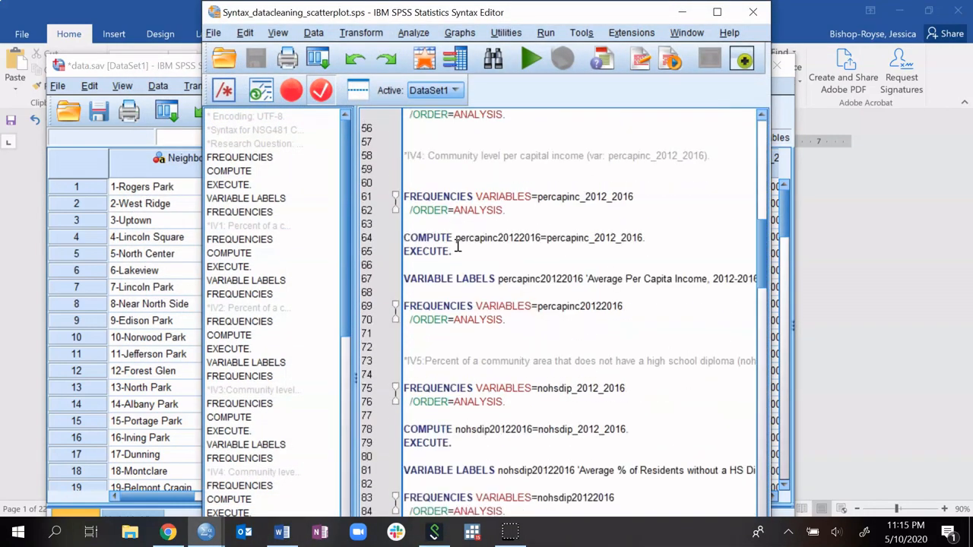
scroll(458, 247, down, 8)
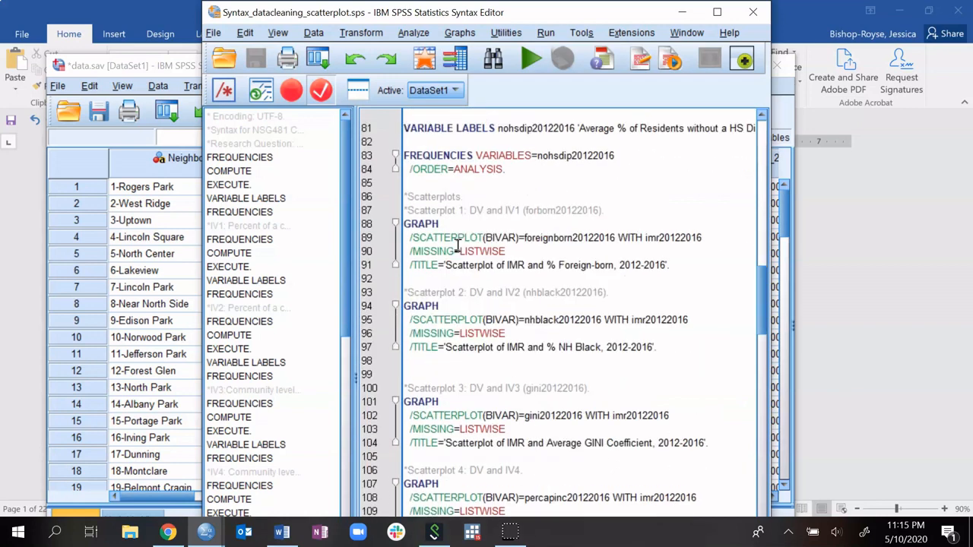
scroll(458, 247, down, 1)
scroll(458, 247, up, 7)
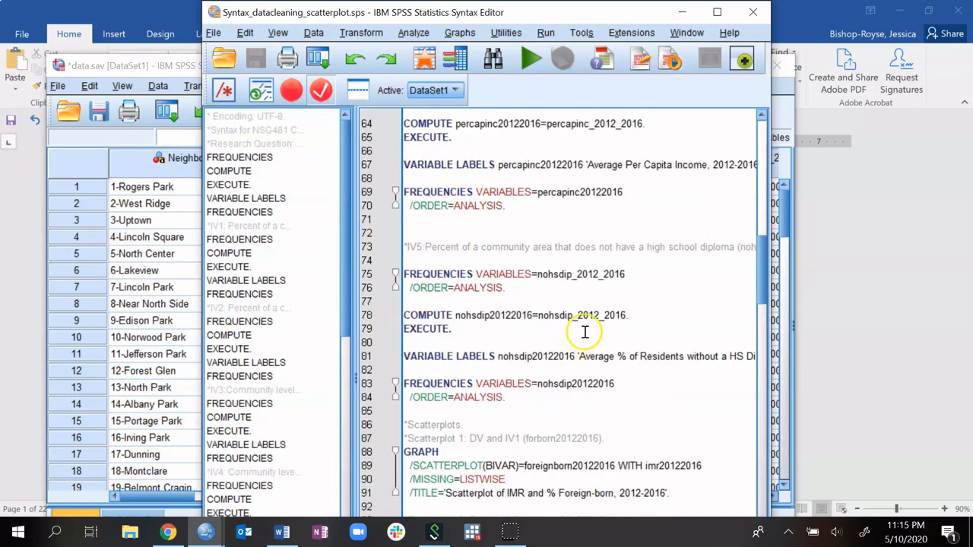
scroll(417, 399, down, 6)
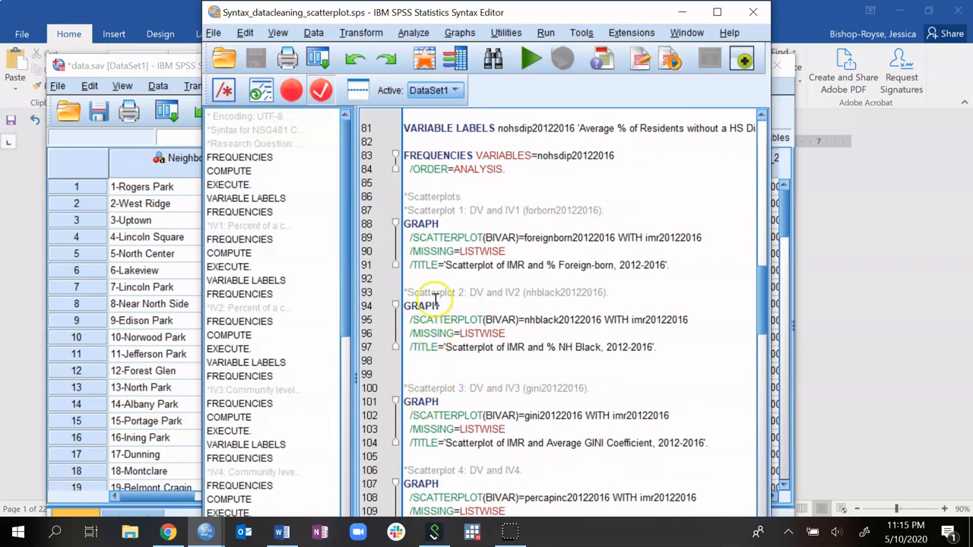
Step: Run all syntax from the beginning of the file through the Scatterplot 5 command, stopping before the Correlations comment
scroll(430, 449, down, 5)
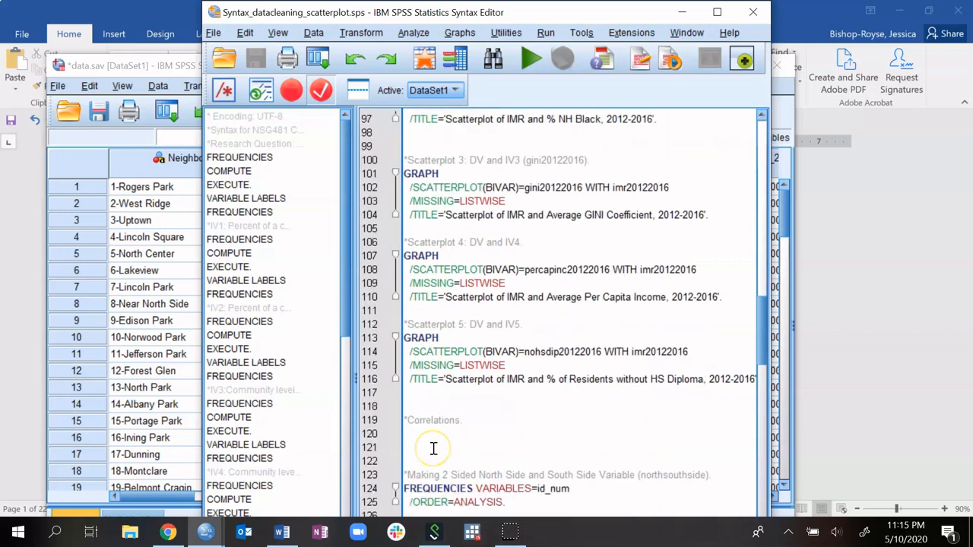
click(423, 394)
key(ctrl+shift+Home)
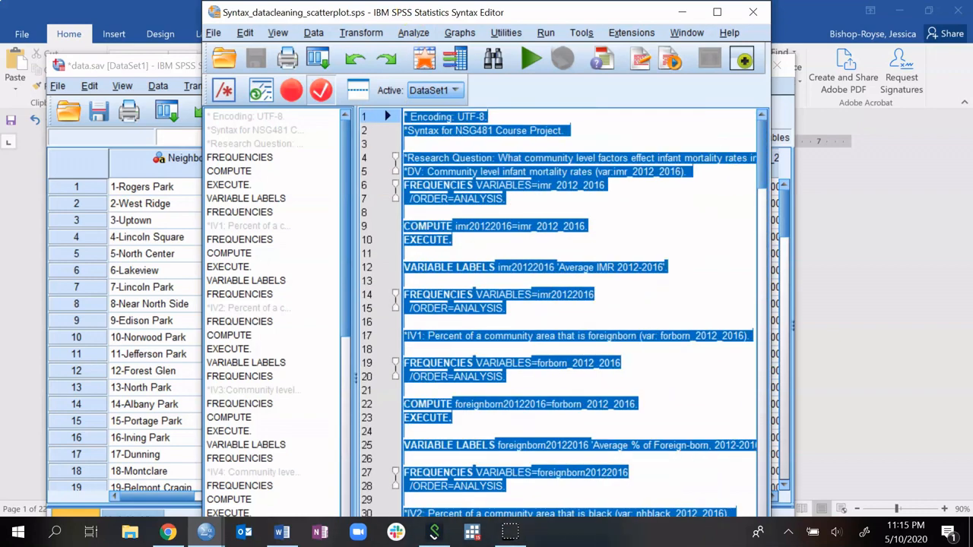
click(531, 58)
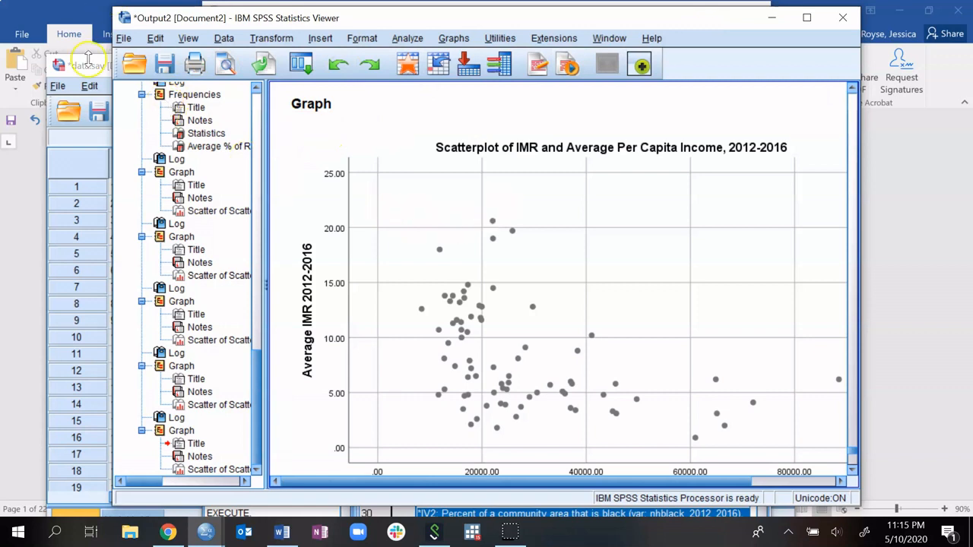
Step: Switch to the Miniproject2 Word document, read the Pearson correlation instructions, and return to the SPSS output
click(228, 41)
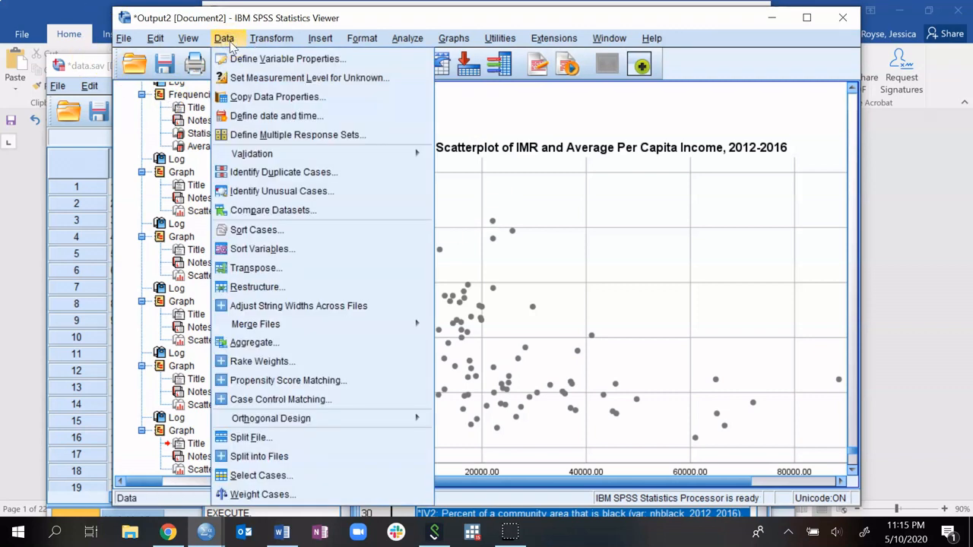
click(281, 534)
scroll(347, 426, down, 20)
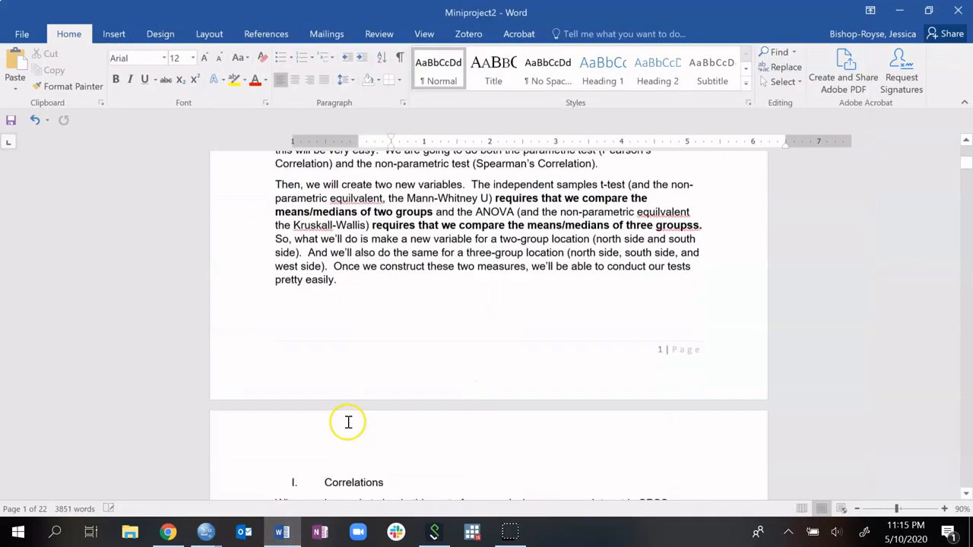
scroll(347, 422, up, 5)
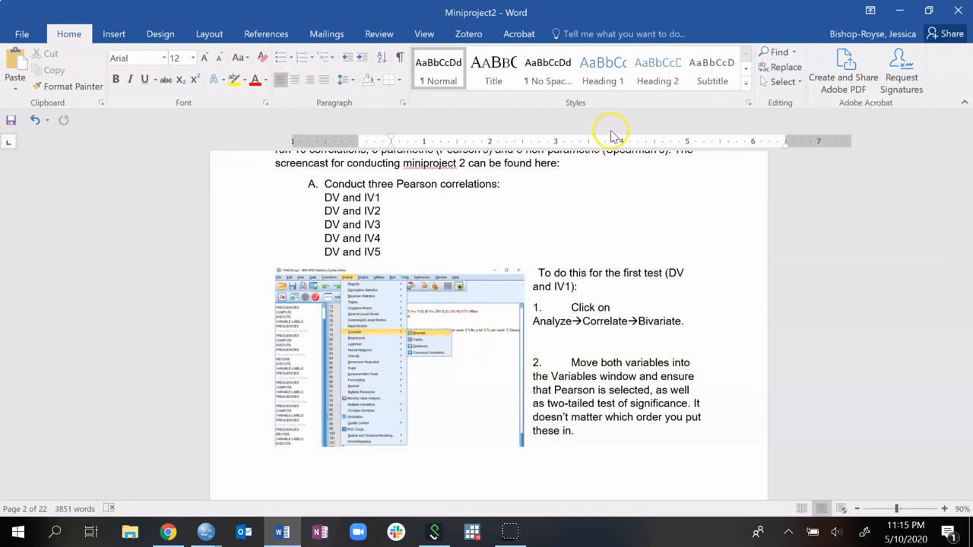
click(899, 11)
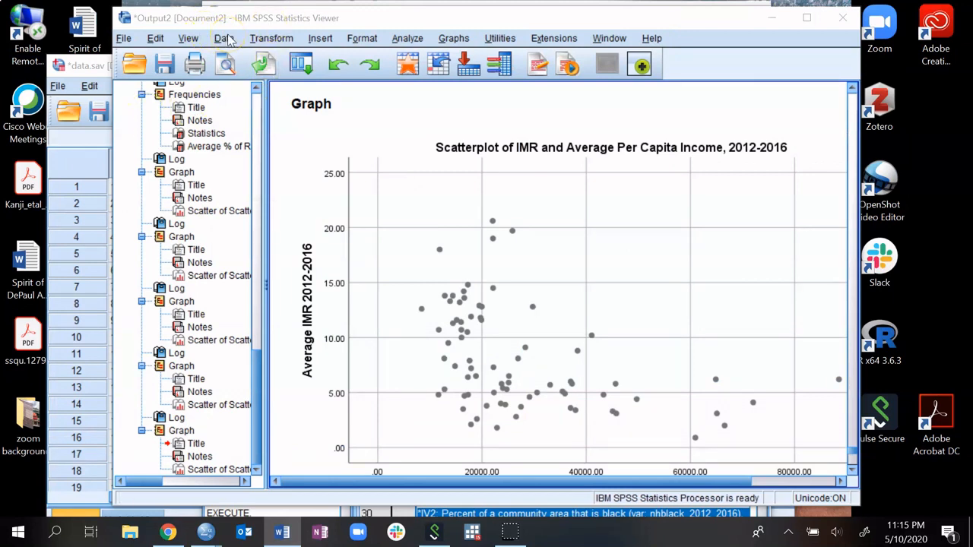
Step: Open the Bivariate Correlations dialog and widen it so the full variable labels can be read
click(408, 39)
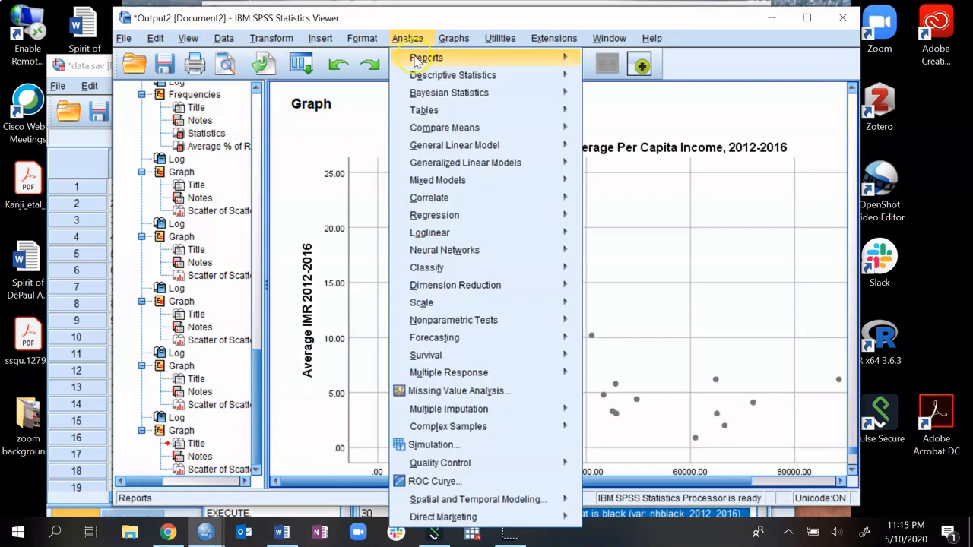
mouse_move(439, 198)
mouse_move(455, 169)
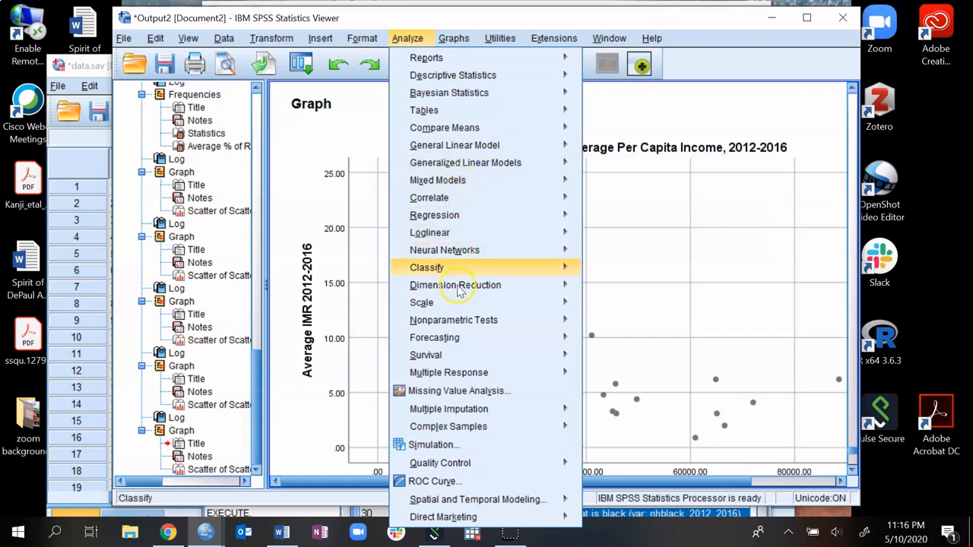
mouse_move(469, 203)
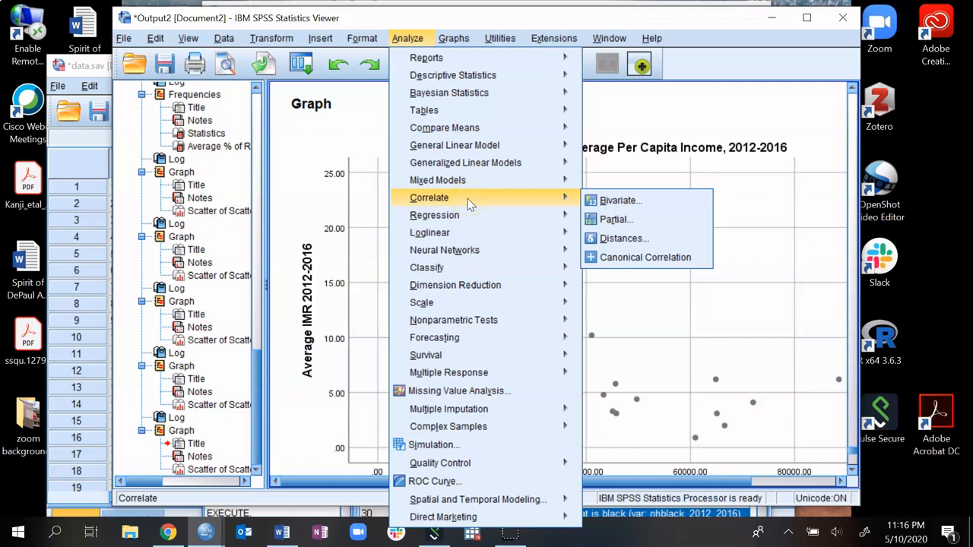
click(609, 196)
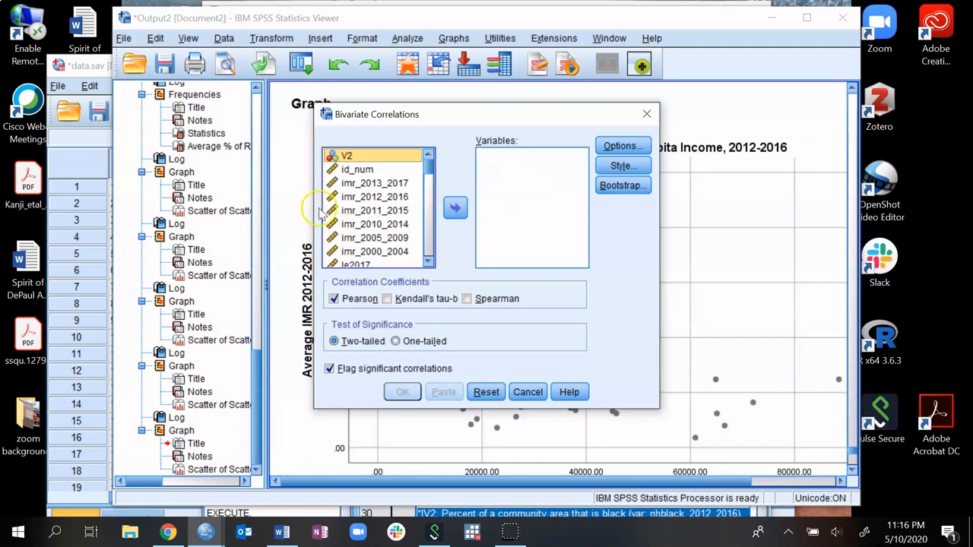
drag(313, 211, 97, 219)
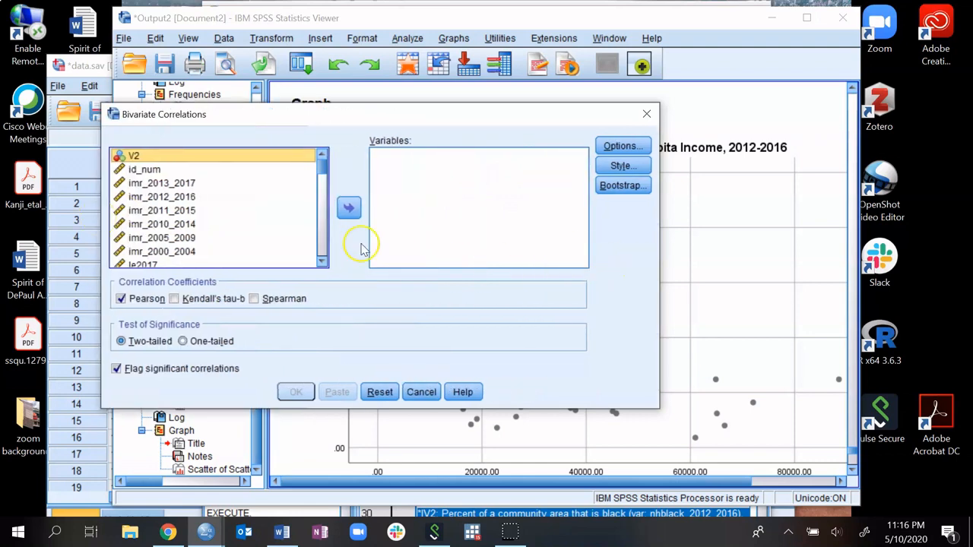
Step: Run a two-tailed Pearson correlation between Average IMR 2012-2016 and Average % of Foreign-born, 2012-2016
drag(323, 183, 316, 258)
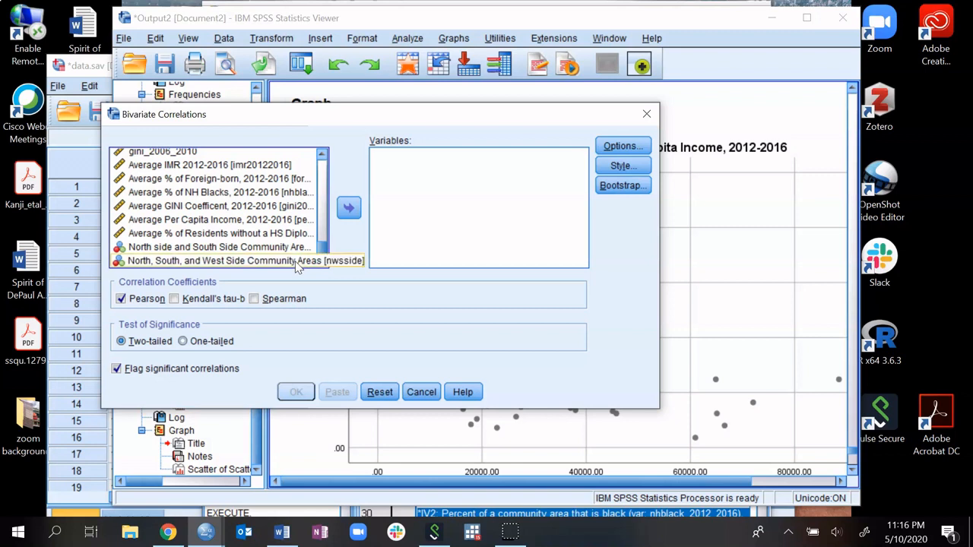
scroll(296, 266, up, 2)
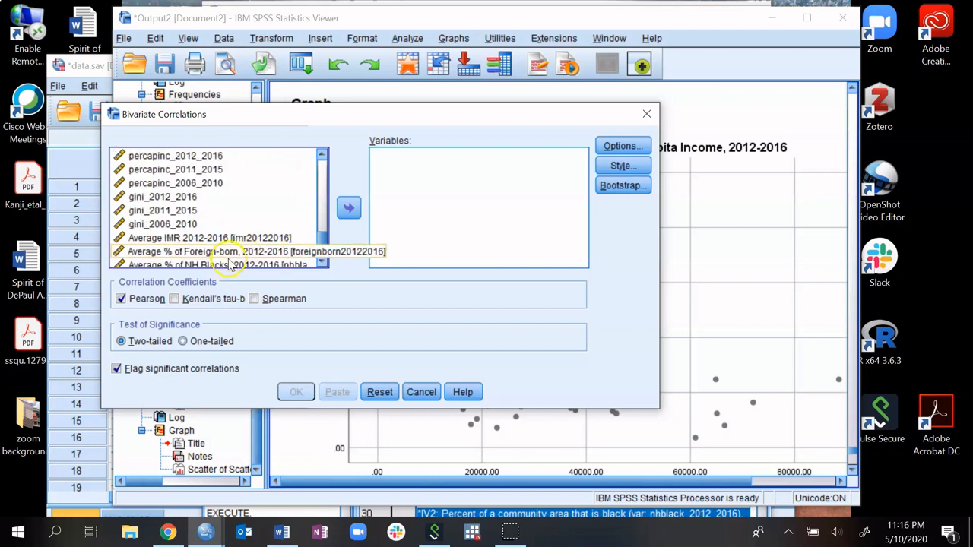
click(230, 239)
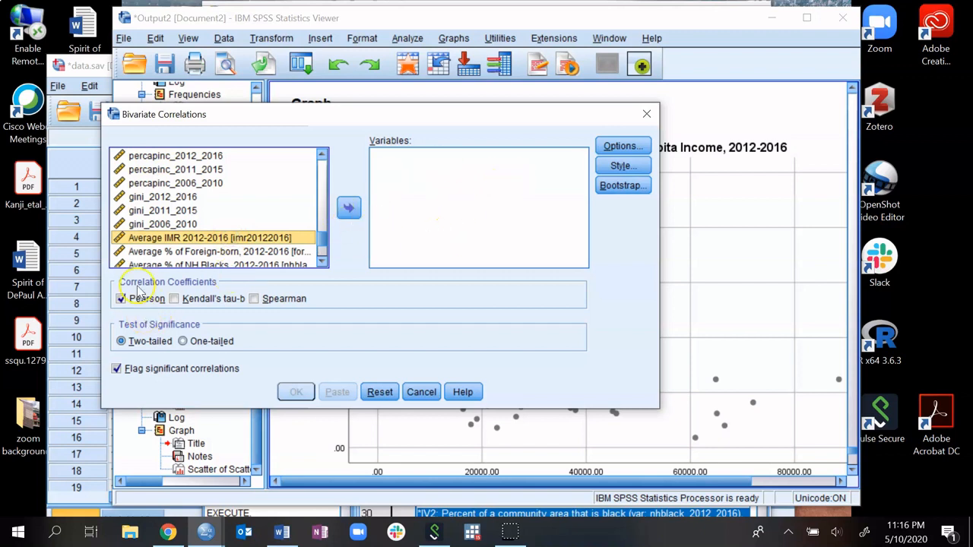
click(351, 207)
click(186, 238)
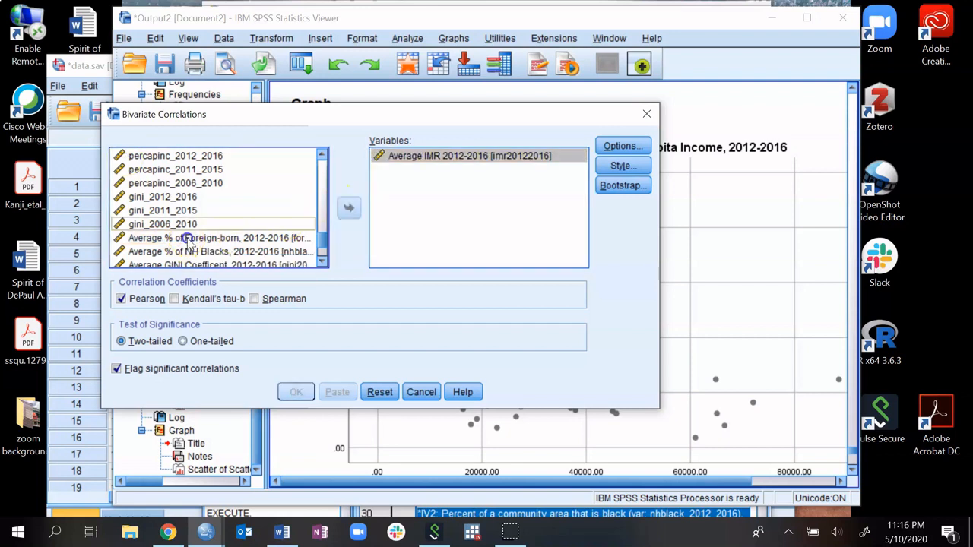
click(349, 210)
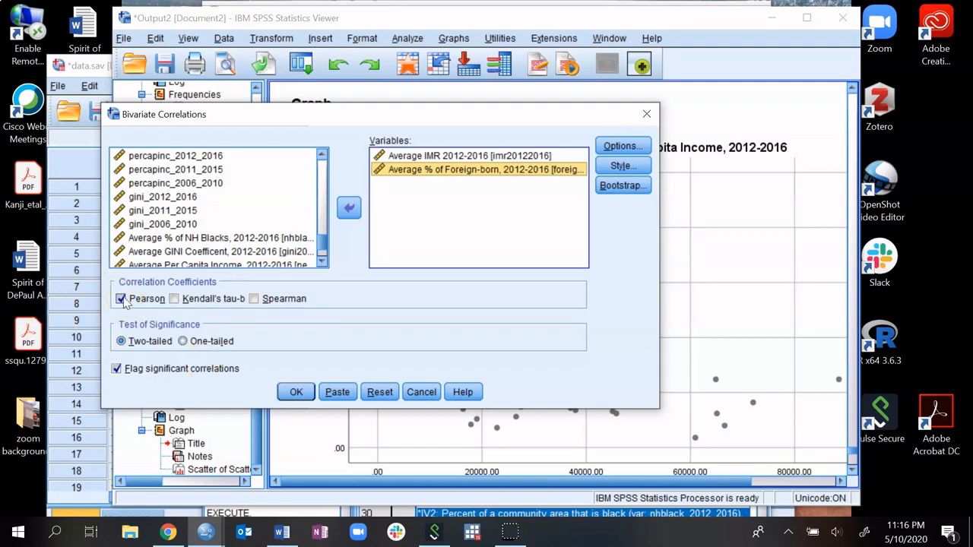
click(301, 390)
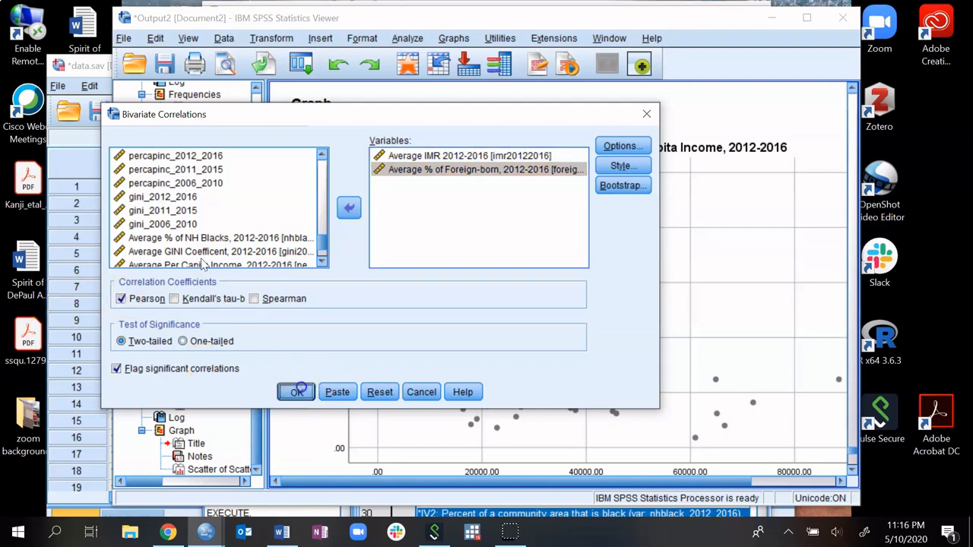
click(473, 409)
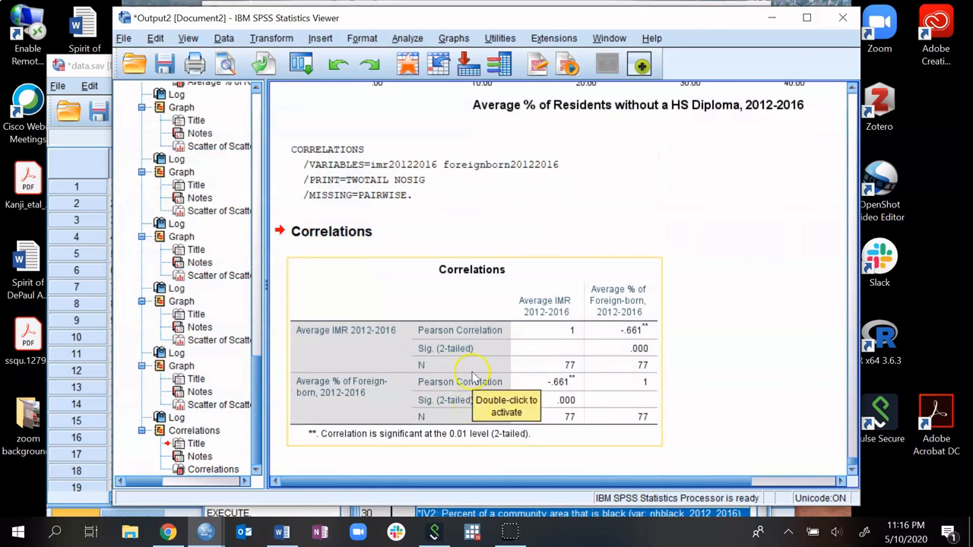
Step: Copy the CORRELATIONS command log for imr20122016 and foreignborn20122016 from the output
click(399, 194)
right_click(382, 176)
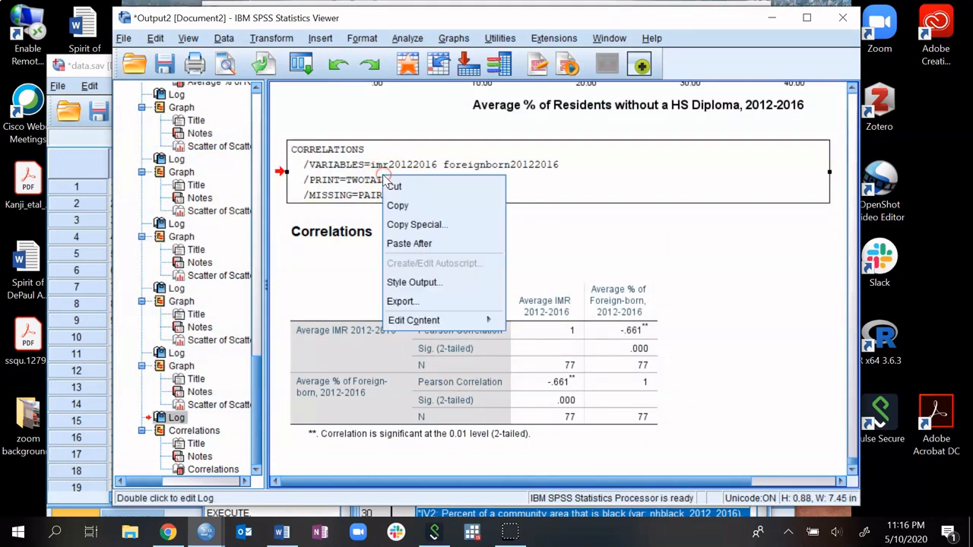
click(393, 206)
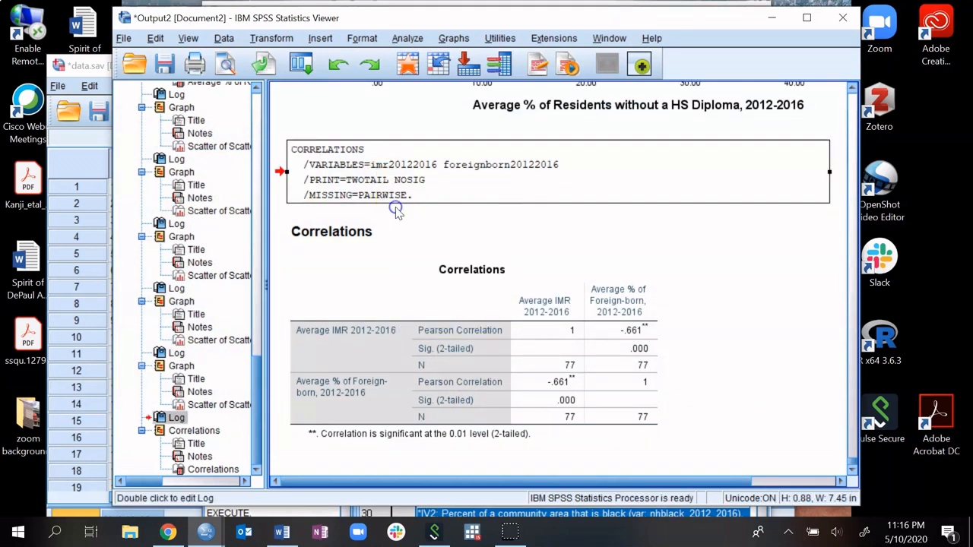
Step: Paste the copied CORRELATIONS command into the syntax file directly below the *Correlations comment
click(206, 532)
click(218, 493)
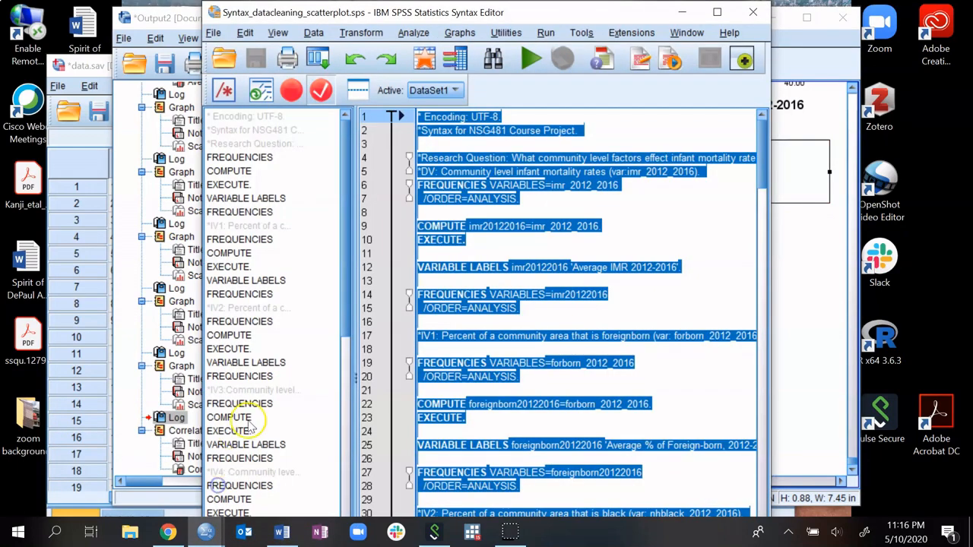
click(475, 242)
scroll(475, 242, down, 20)
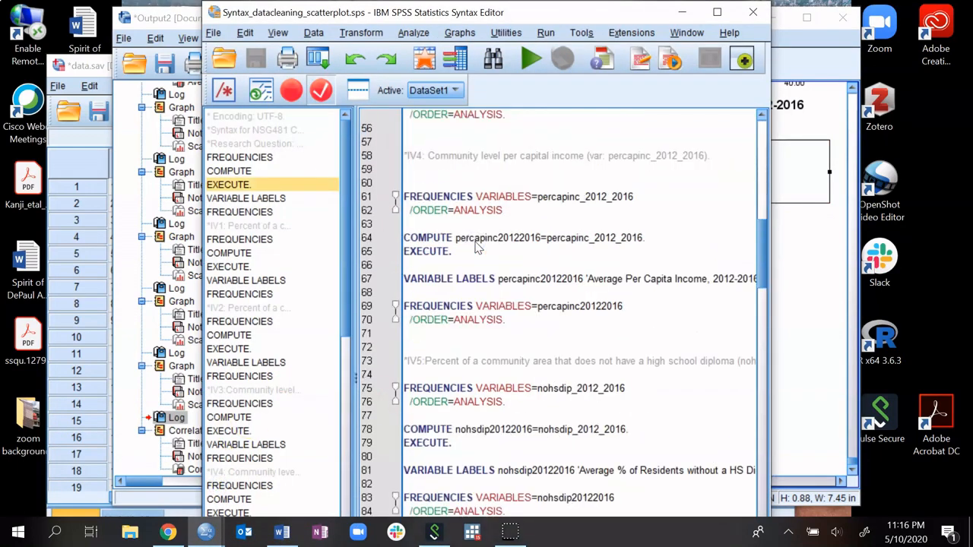
scroll(475, 357, up, 6)
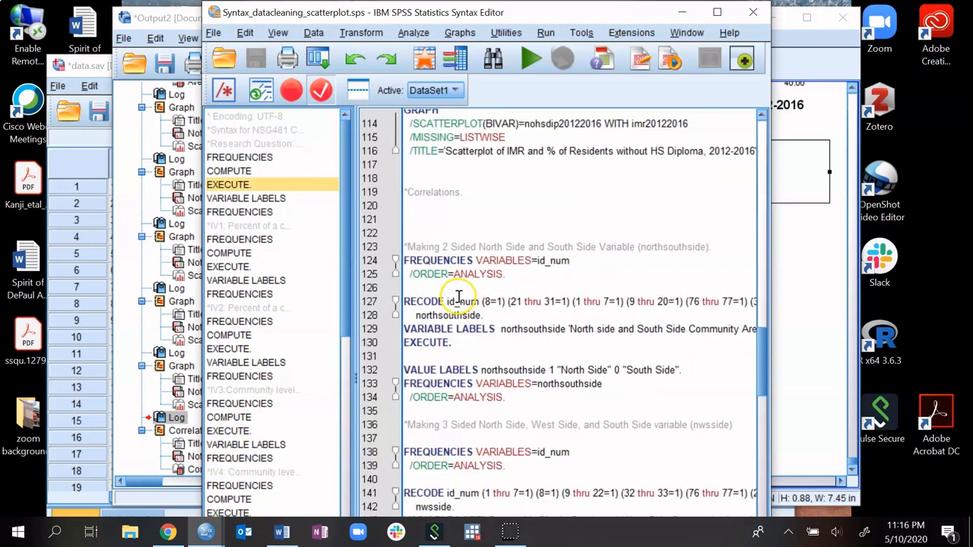
click(423, 217)
key(Up)
key(ctrl+v)
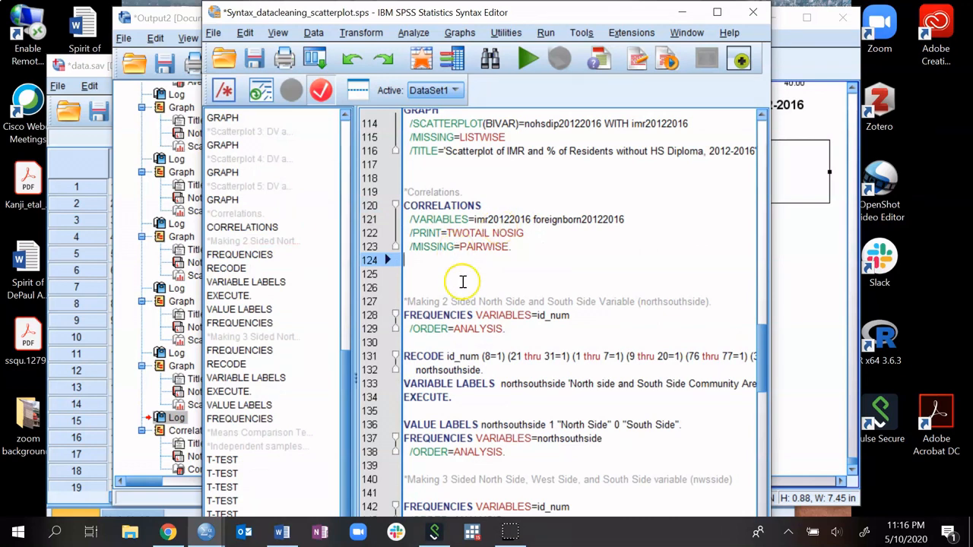
drag(407, 206, 511, 247)
click(511, 225)
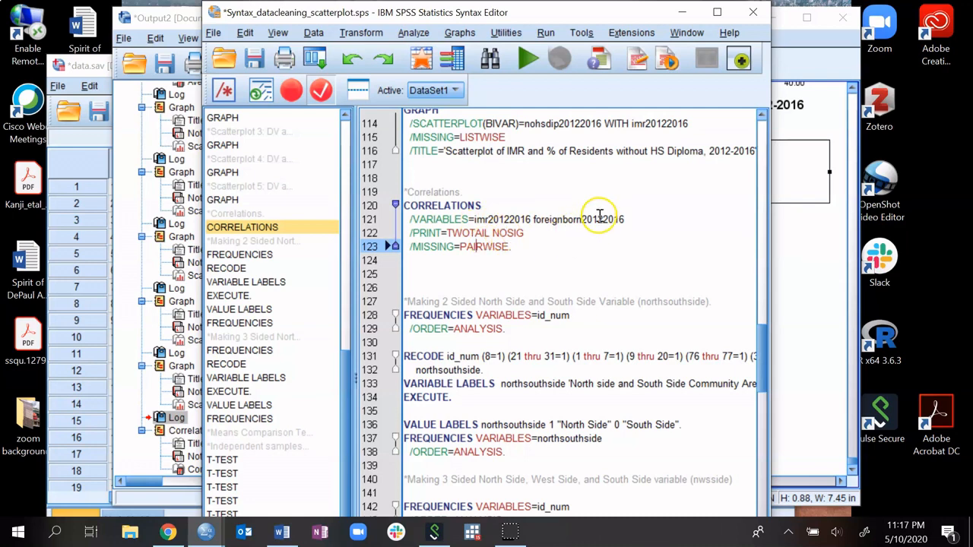
Step: Copy the CORRELATIONS command block and paste four more copies below it, separated by blank lines
drag(512, 246, 404, 205)
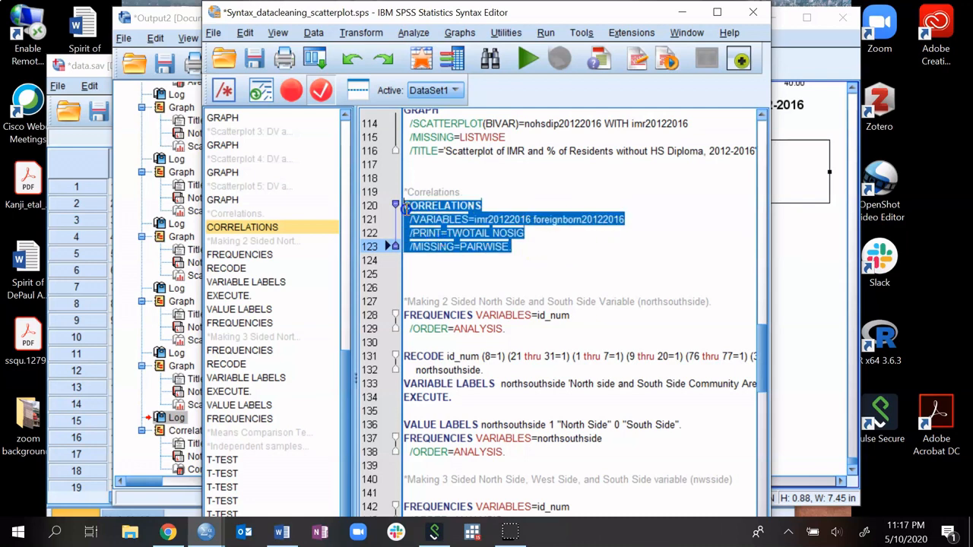
click(552, 254)
key(Return)
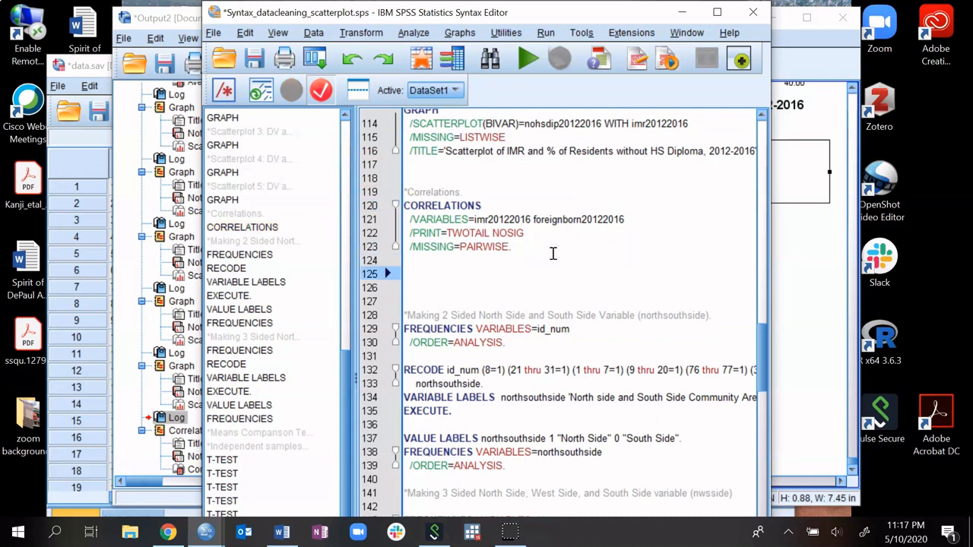
key(ctrl+v)
key(Return)
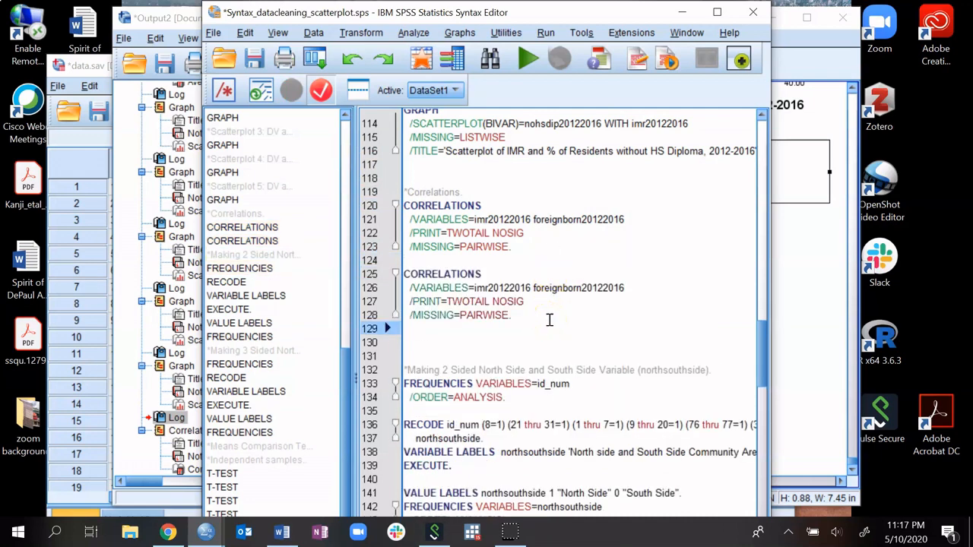
key(Return)
key(ctrl+v)
key(Return)
key(Return)
key(Return)
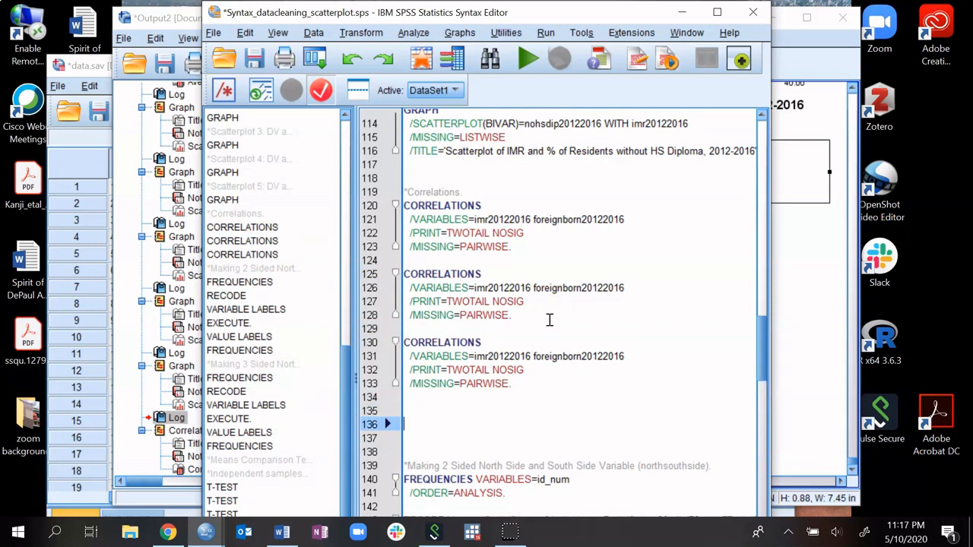
key(ctrl+v)
key(Return)
key(Return)
key(Return)
key(ctrl+v)
key(Return)
scroll(547, 318, down, 4)
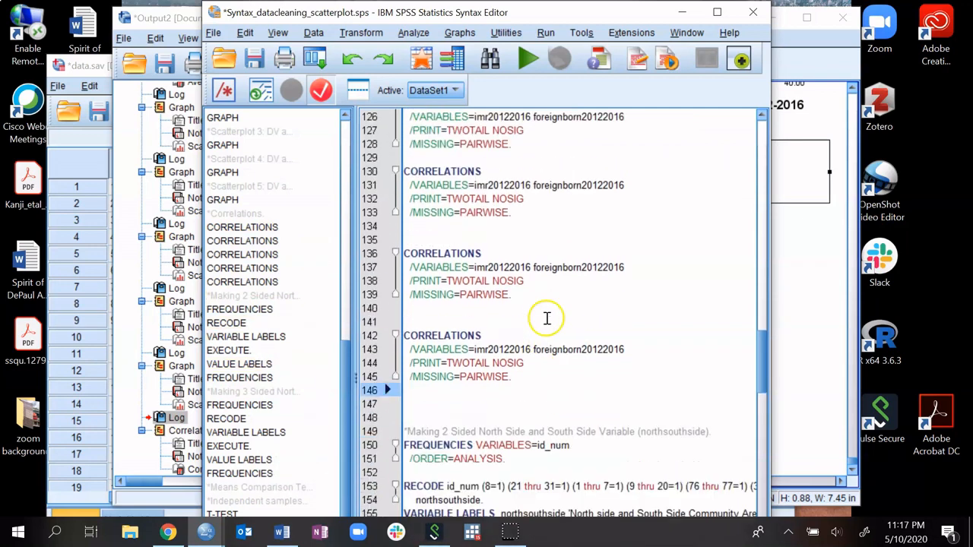
click(580, 346)
key(ctrl+r)
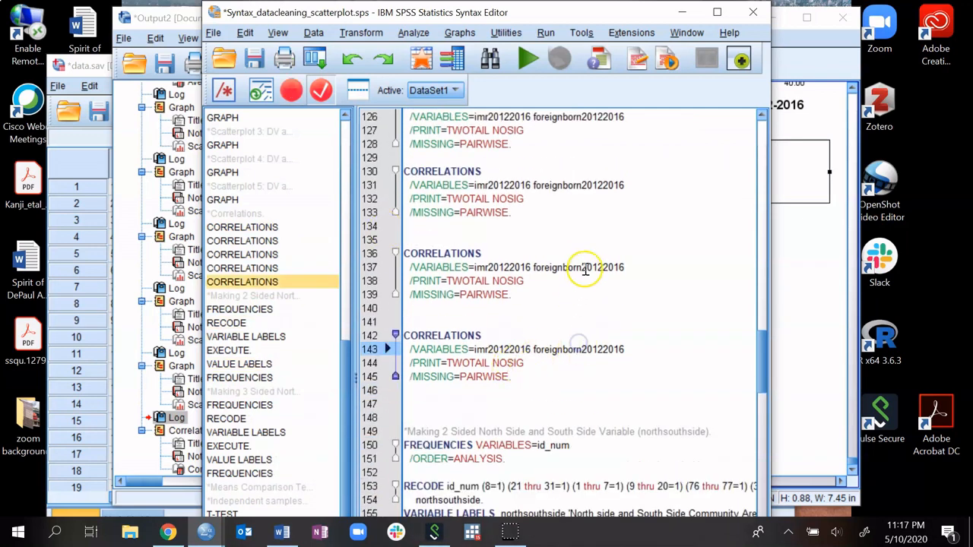
click(585, 268)
key(ctrl+r)
click(590, 178)
key(ctrl+r)
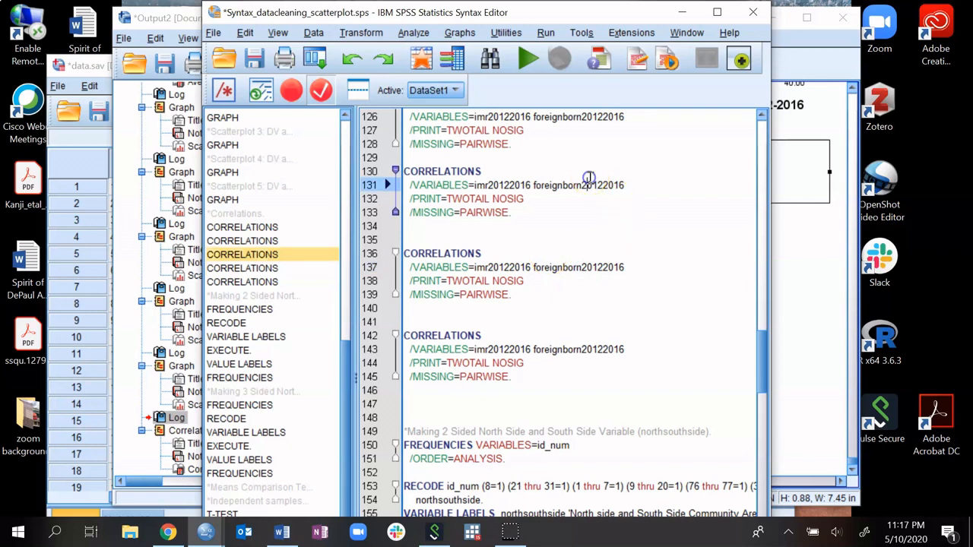
click(496, 347)
key(ctrl+r)
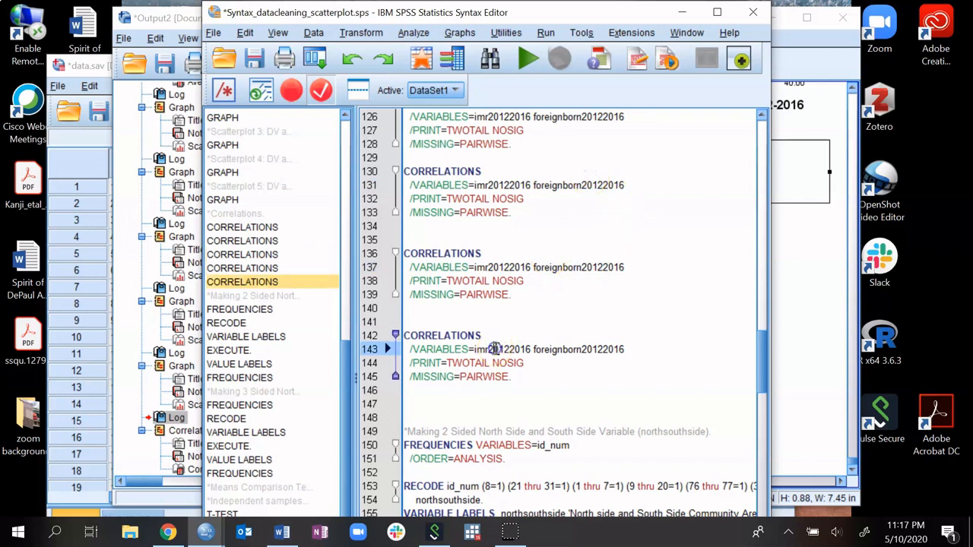
click(496, 281)
key(ctrl+r)
click(614, 351)
key(ctrl+r)
Step: Copy nohsdip20122016 from the Scatterplot 5 command and make it the second variable of the fourth CORRELATIONS command
scroll(576, 350, up, 4)
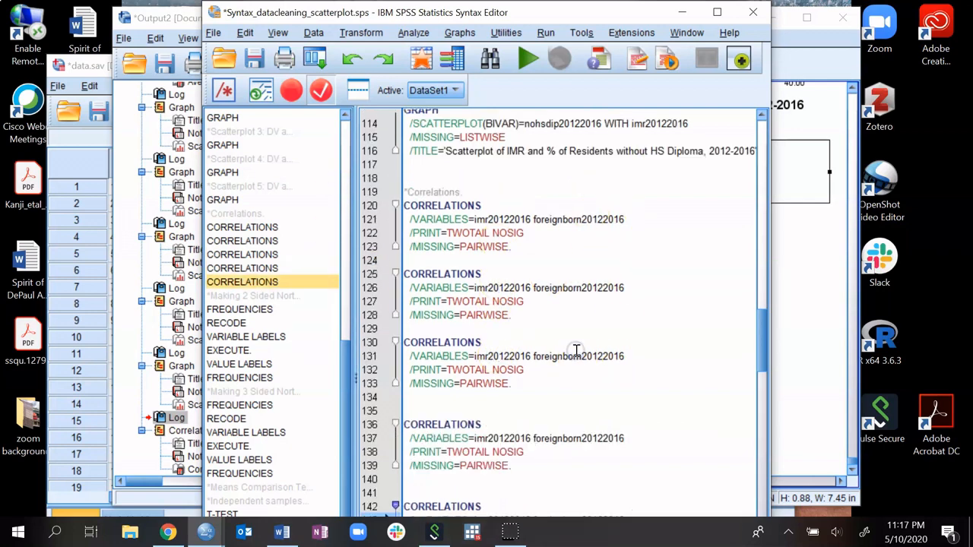
scroll(576, 350, up, 3)
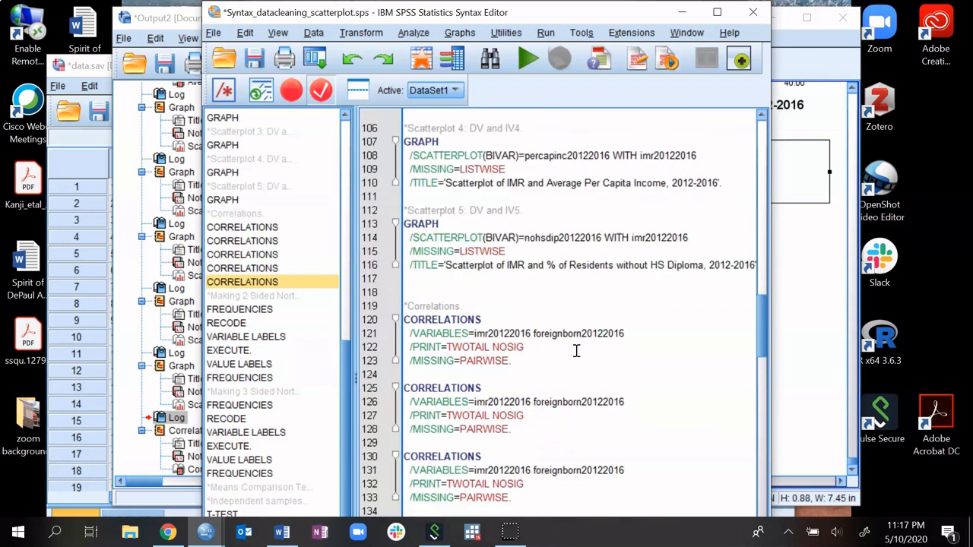
double_click(557, 237)
key(ctrl+c)
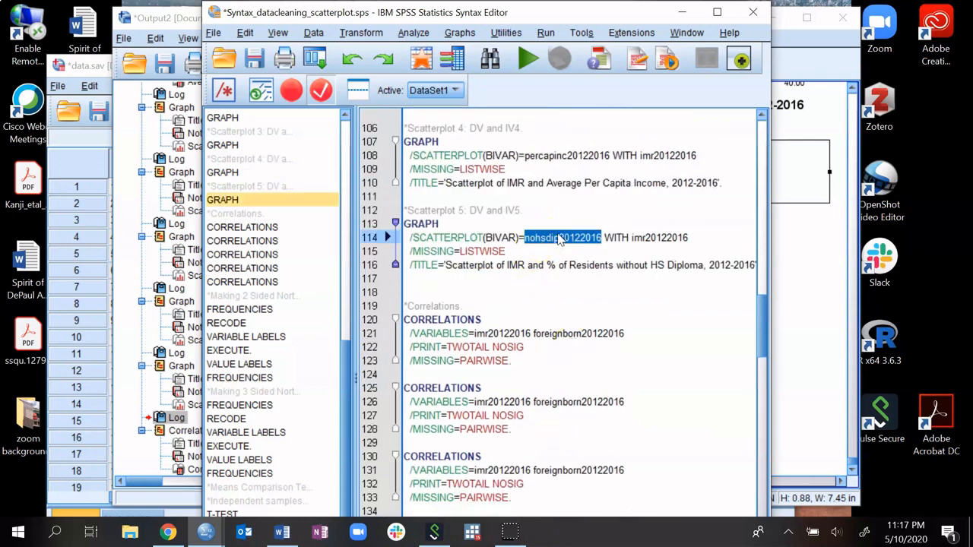
scroll(561, 304, down, 3)
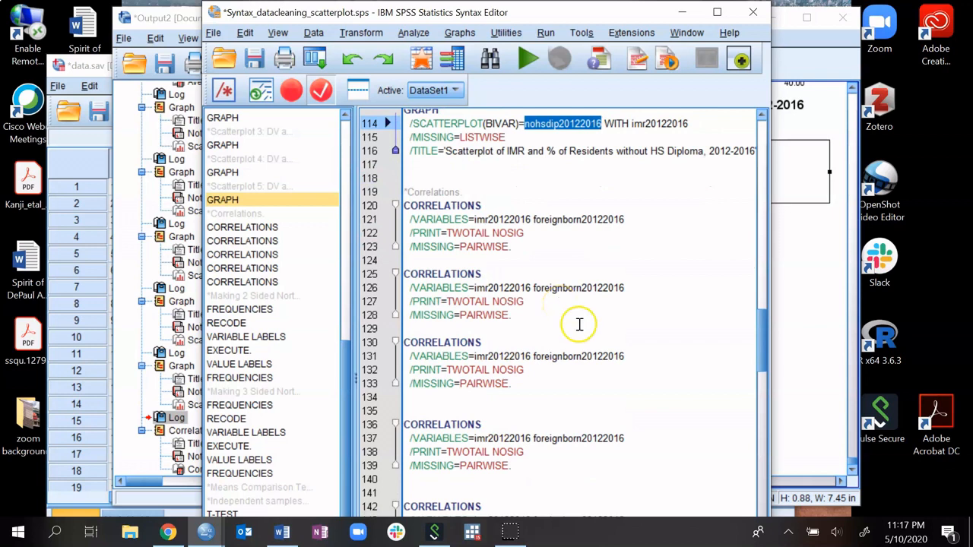
double_click(582, 438)
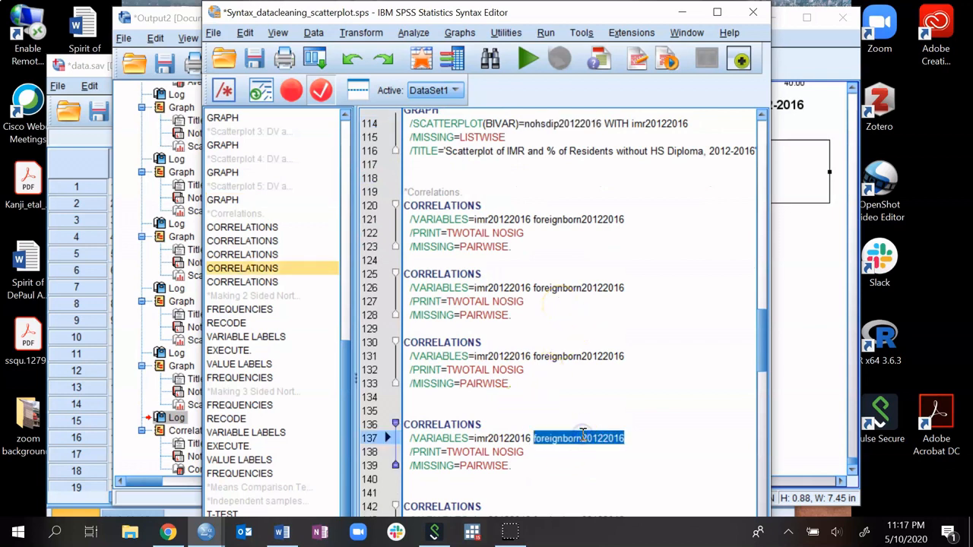
key(ctrl+v)
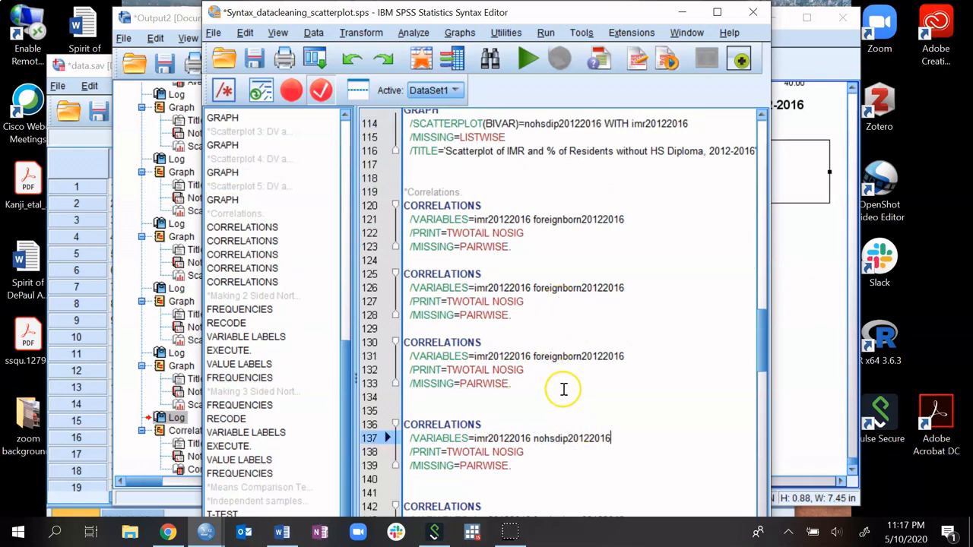
Step: Copy percapinc20122016 from the Scatterplot 4 command and make it the second variable of the third CORRELATIONS command
scroll(564, 380, up, 3)
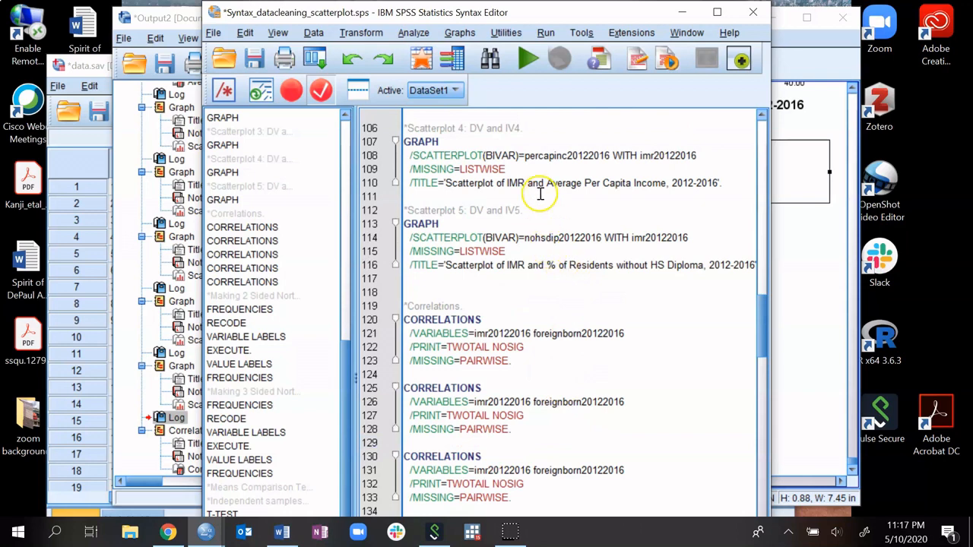
double_click(555, 155)
key(ctrl+c)
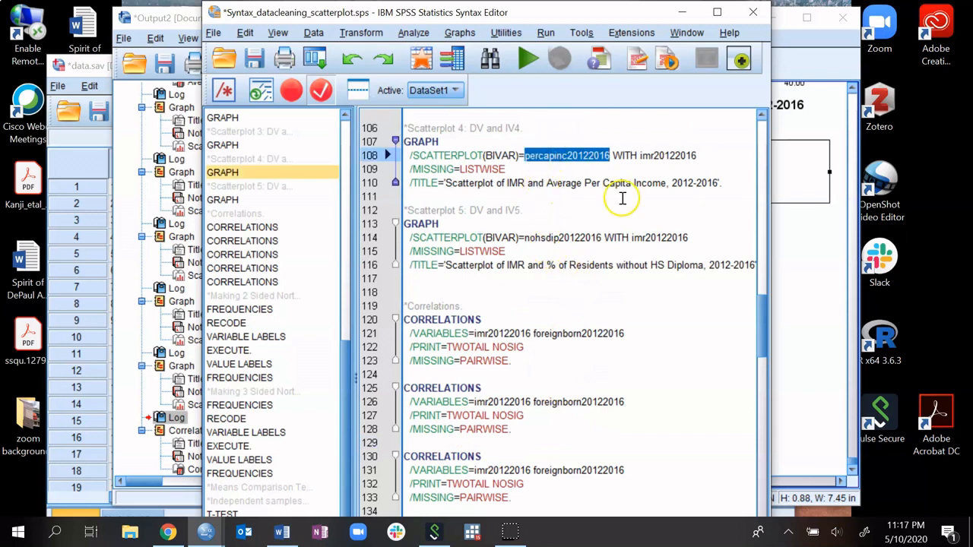
scroll(622, 198, down, 5)
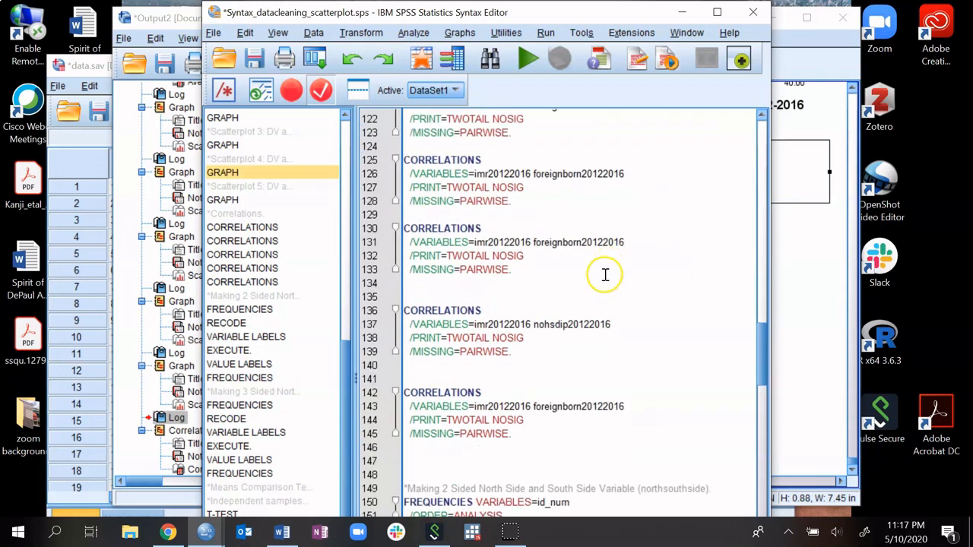
click(578, 325)
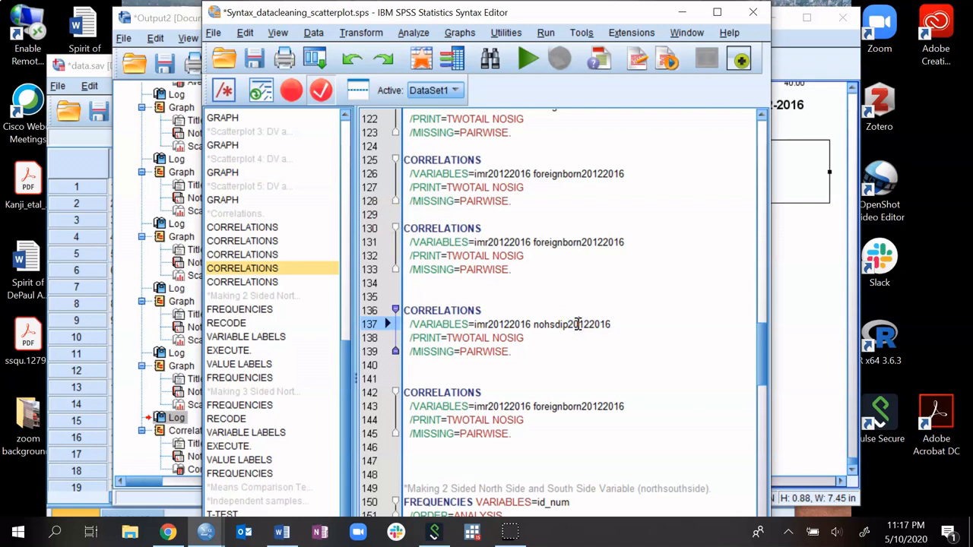
scroll(579, 331, down, 1)
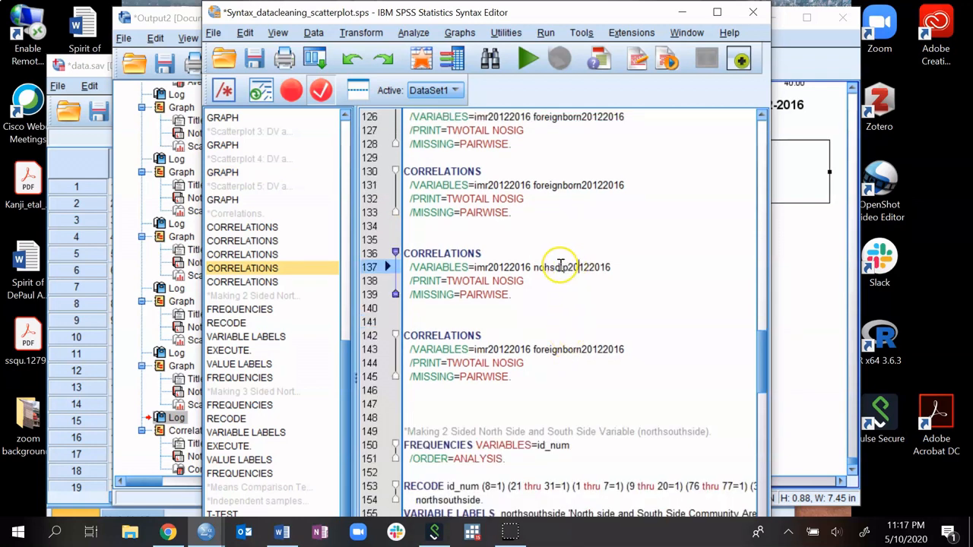
double_click(566, 187)
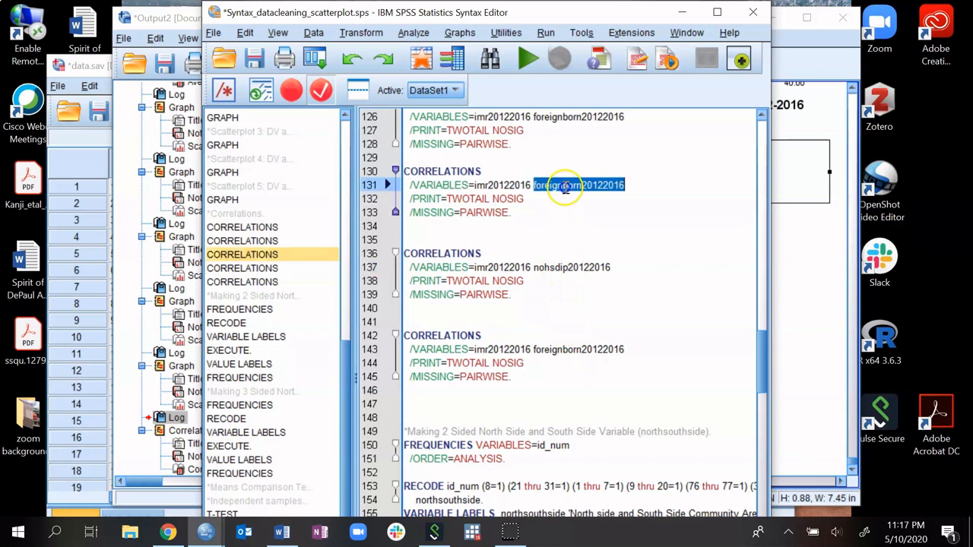
key(ctrl+v)
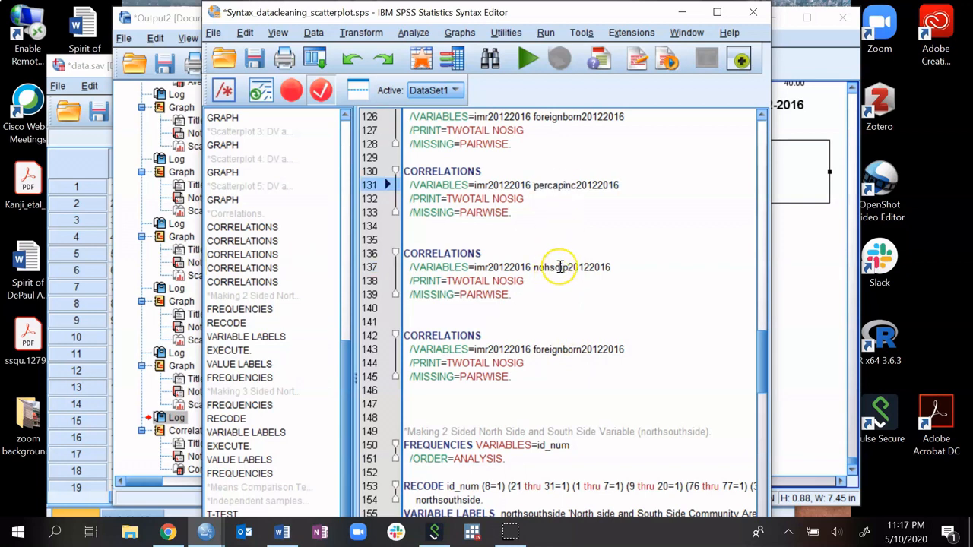
Step: Copy nohsdip20122016 from the fourth CORRELATIONS command into the fifth one as its second variable
double_click(560, 267)
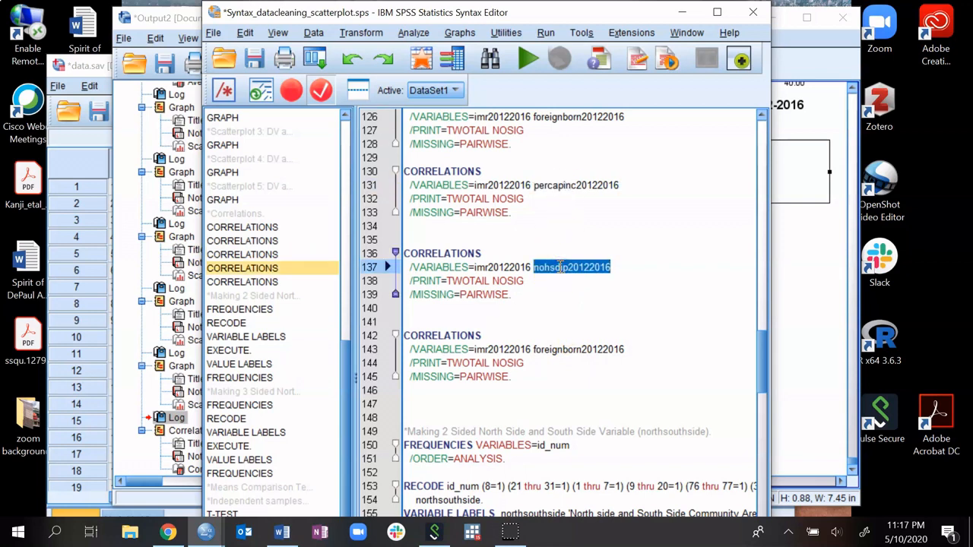
double_click(572, 348)
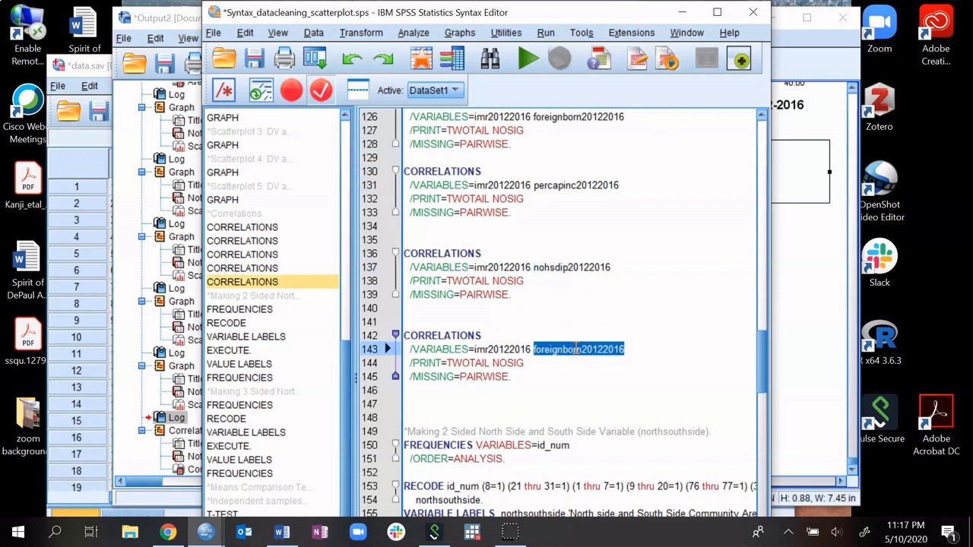
text(nohsdip20122016)
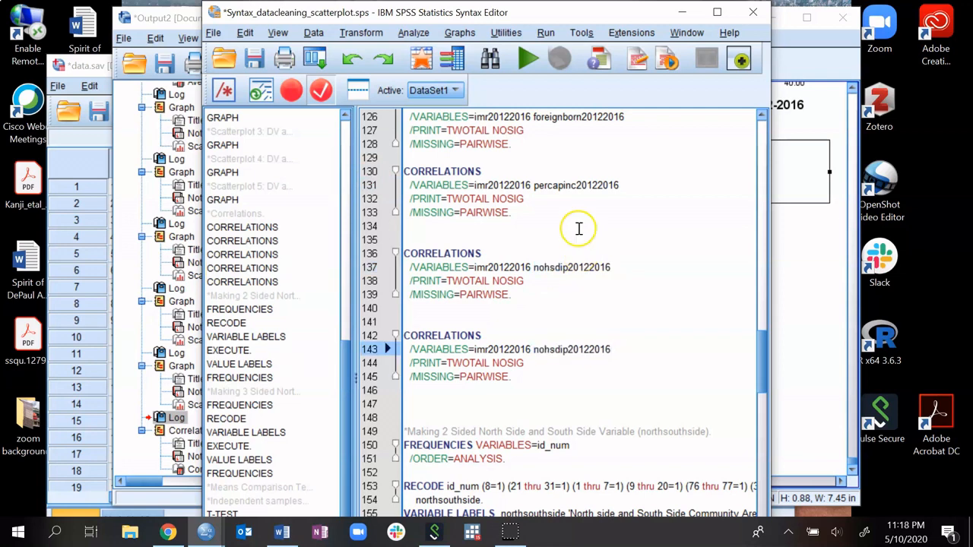
Step: Copy percapinc20122016 from the third CORRELATIONS command into the fourth one as its second variable
double_click(576, 185)
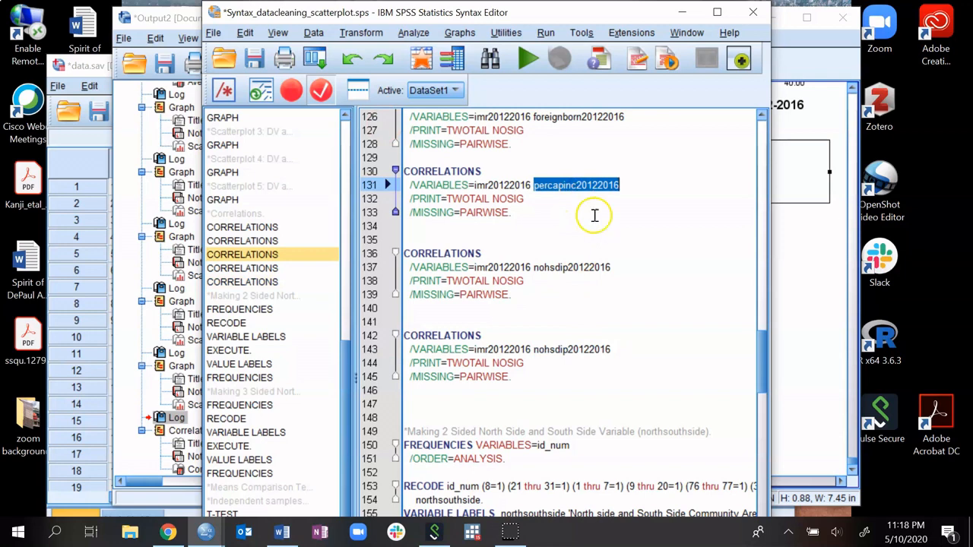
double_click(561, 267)
key(ctrl+v)
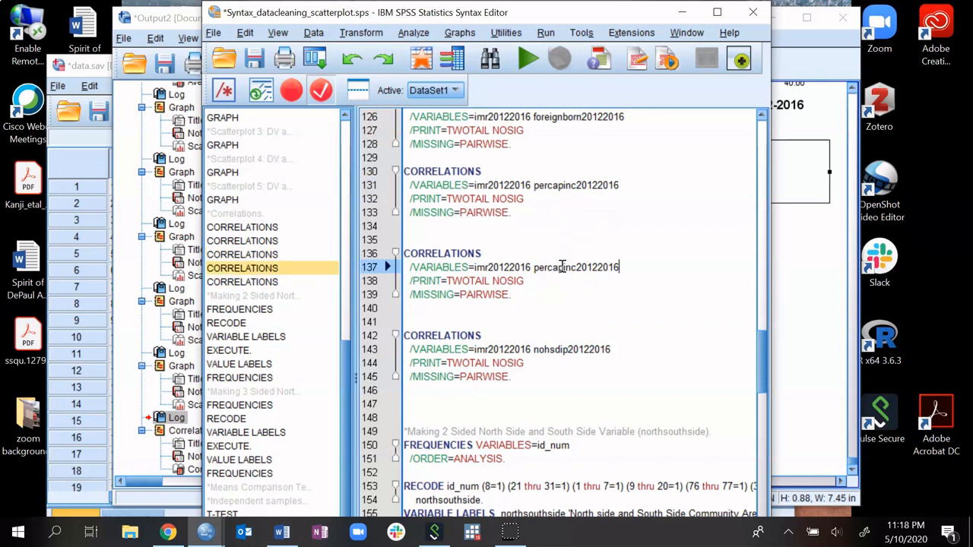
Step: Copy gini20122016 from the Scatterplot 3 command and make it the second variable of the third CORRELATIONS command
scroll(451, 331, up, 3)
scroll(452, 331, up, 7)
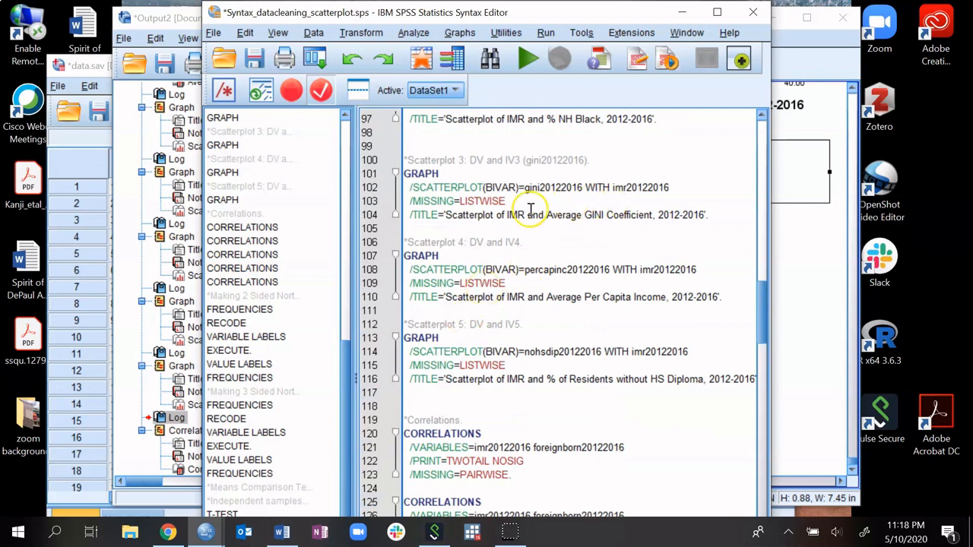
double_click(549, 186)
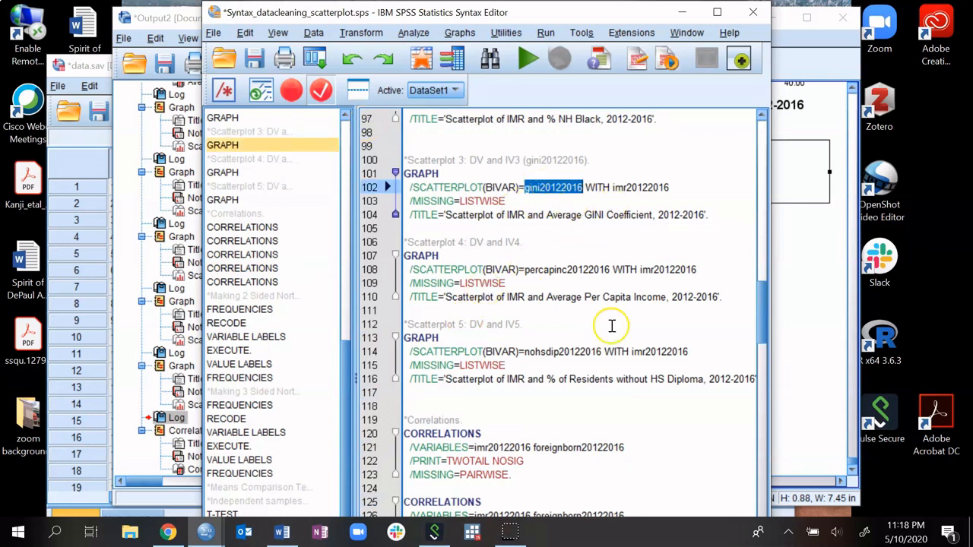
scroll(612, 325, down, 6)
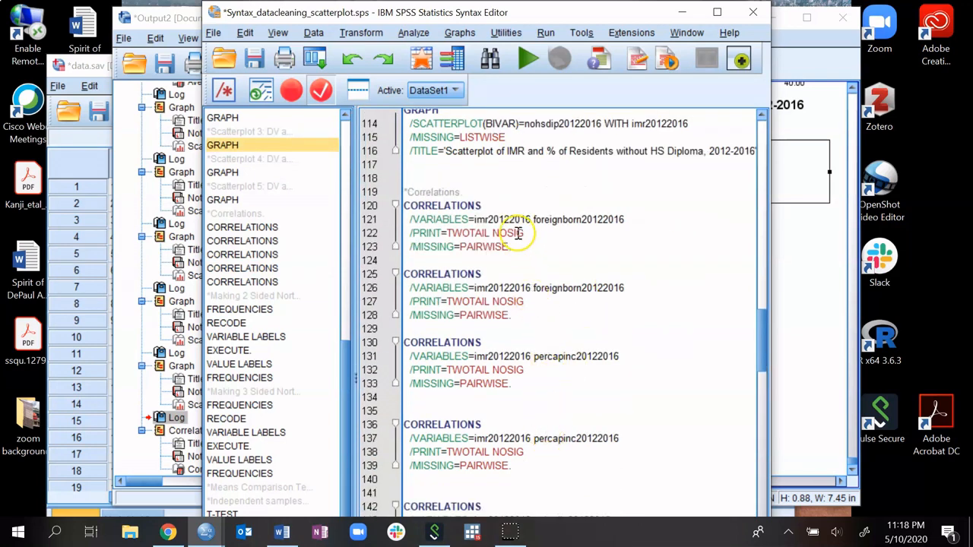
scroll(499, 369, down, 3)
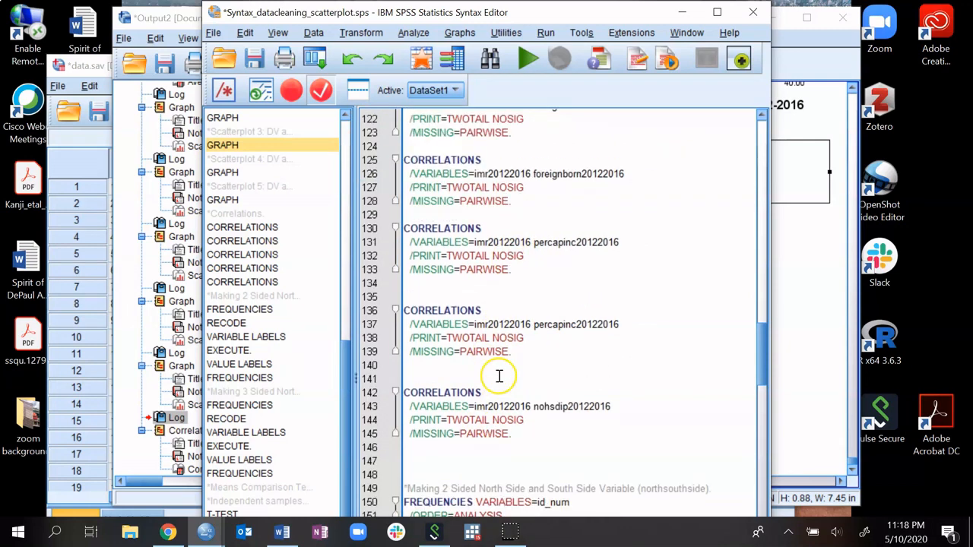
double_click(569, 242)
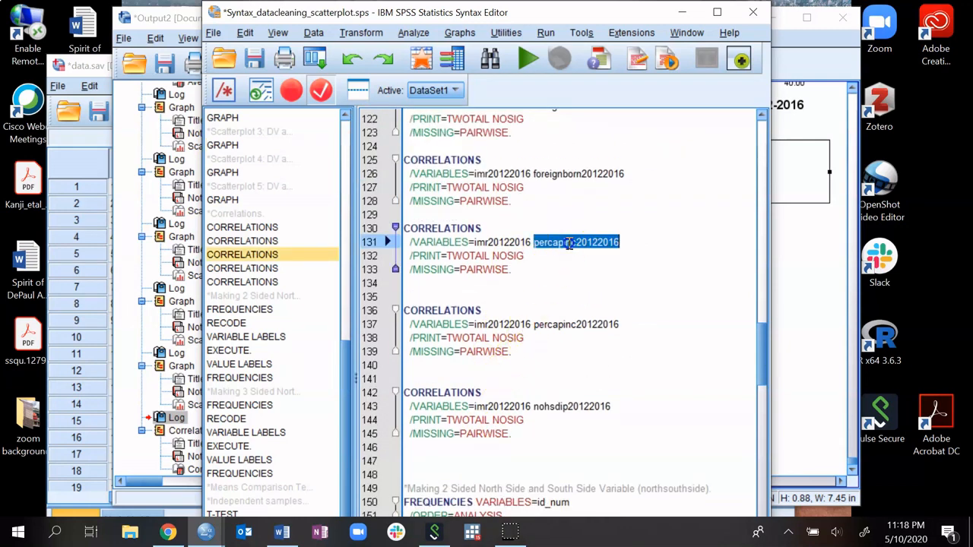
click(561, 289)
Step: Copy nhblack20122016 from the Scatterplot 2 command and make it the second variable of the second CORRELATIONS command
scroll(554, 307, up, 12)
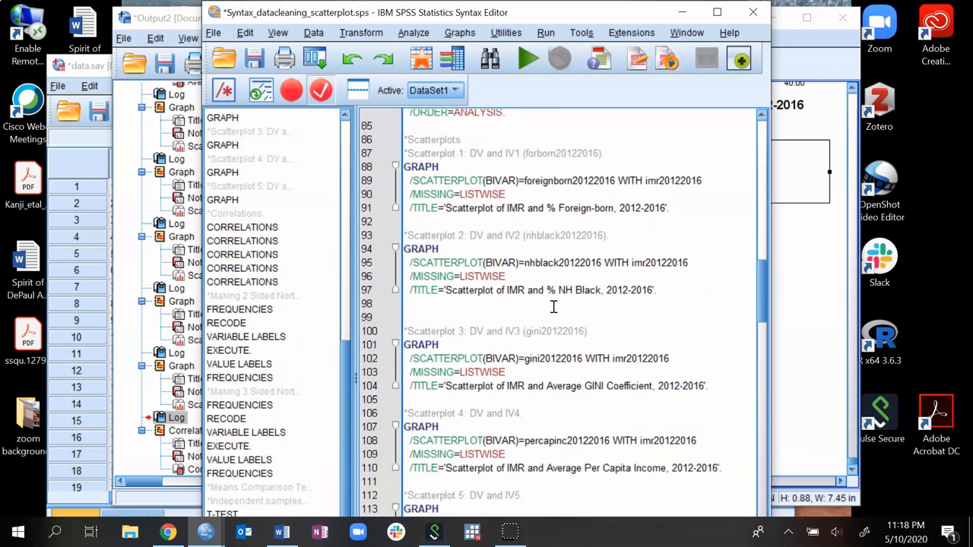
double_click(544, 263)
key(ctrl+c)
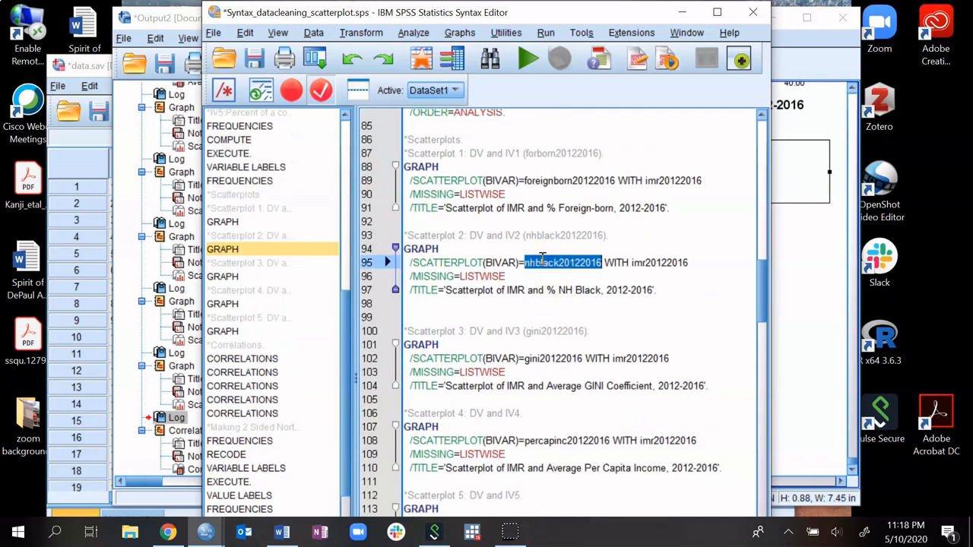
scroll(544, 338, down, 8)
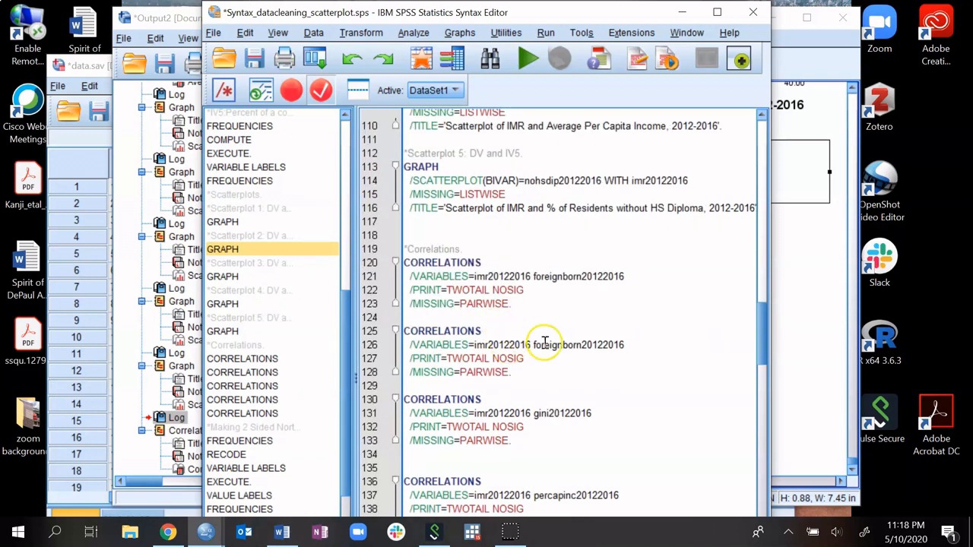
double_click(564, 343)
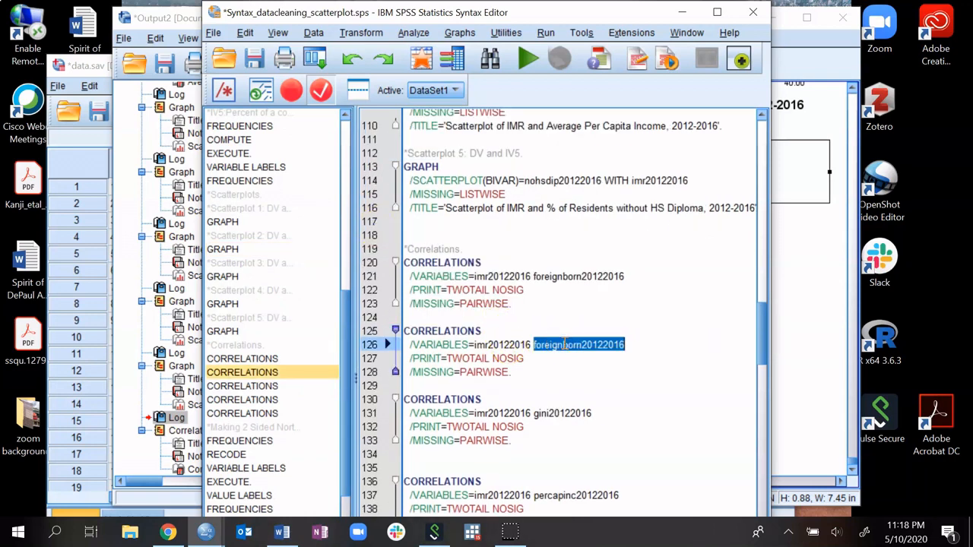
key(ctrl+v)
Step: Widen the syntax editor window and delete the surplus blank lines after the third, fourth and fifth CORRELATIONS commands
scroll(563, 344, down, 4)
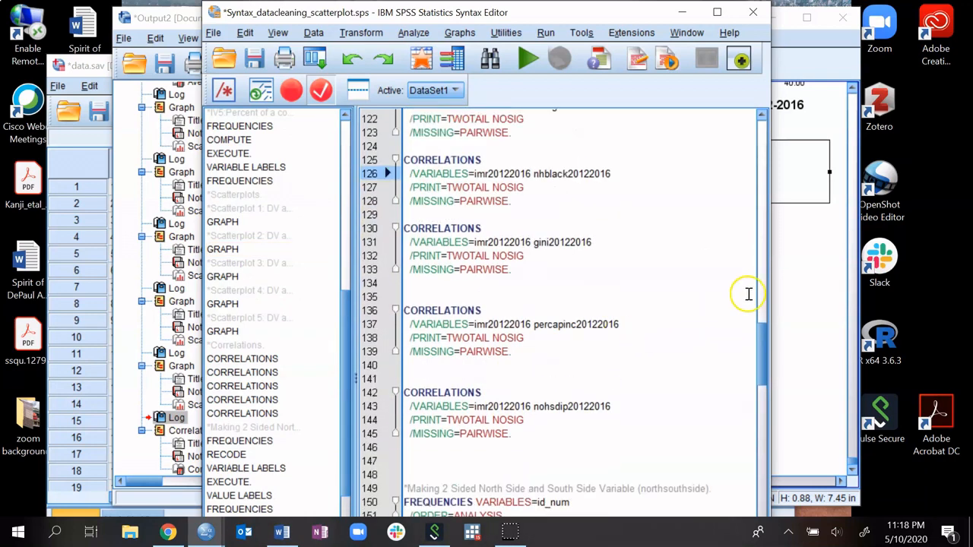
drag(771, 293, 864, 280)
scroll(438, 287, up, 3)
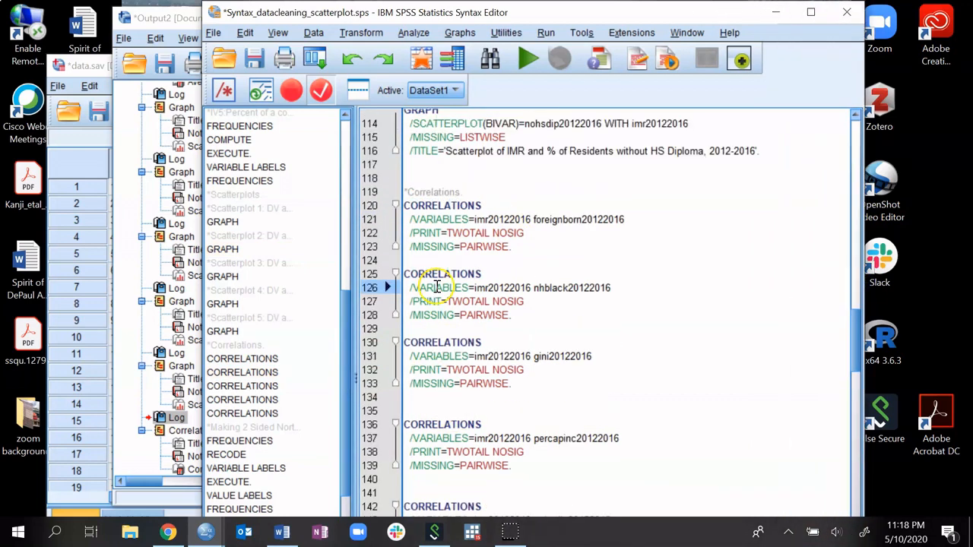
click(405, 397)
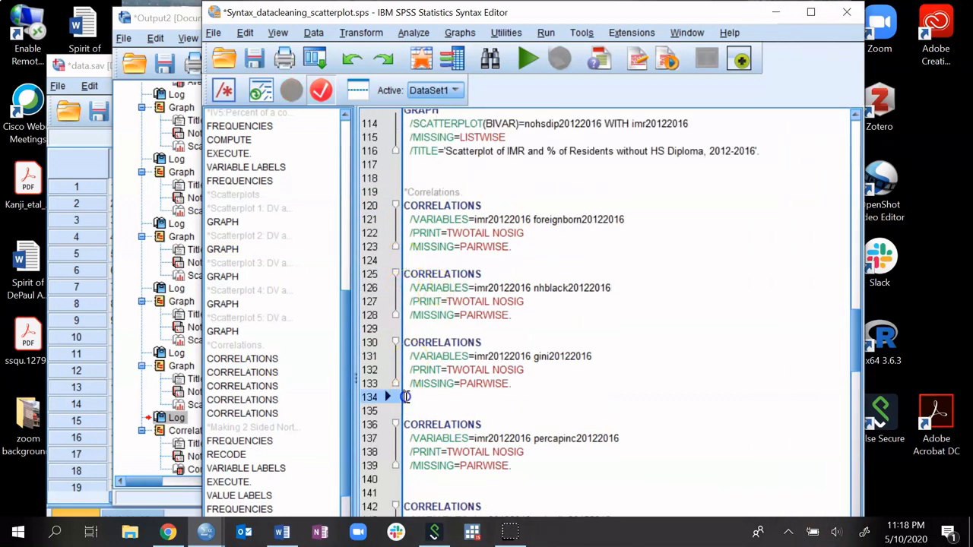
key(Delete)
click(403, 463)
key(Delete)
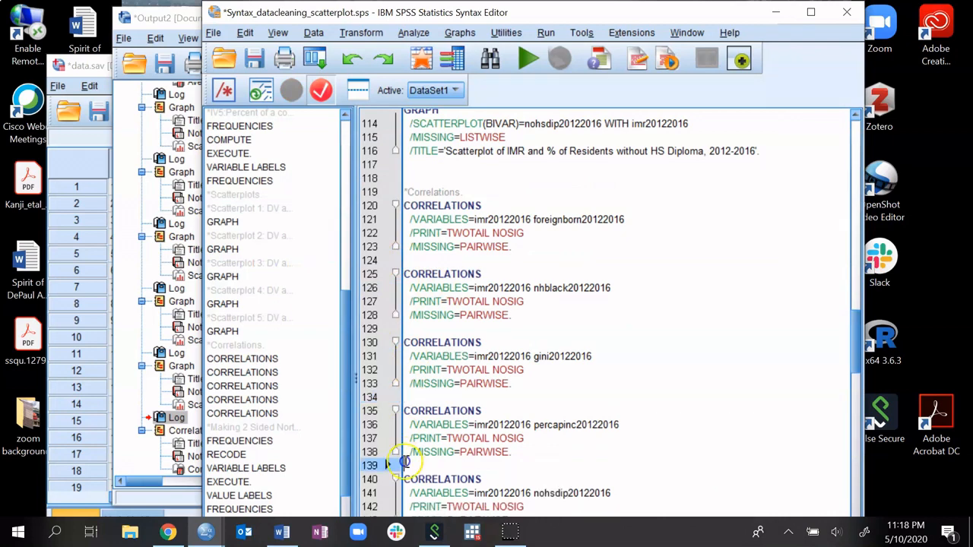
scroll(406, 444, down, 3)
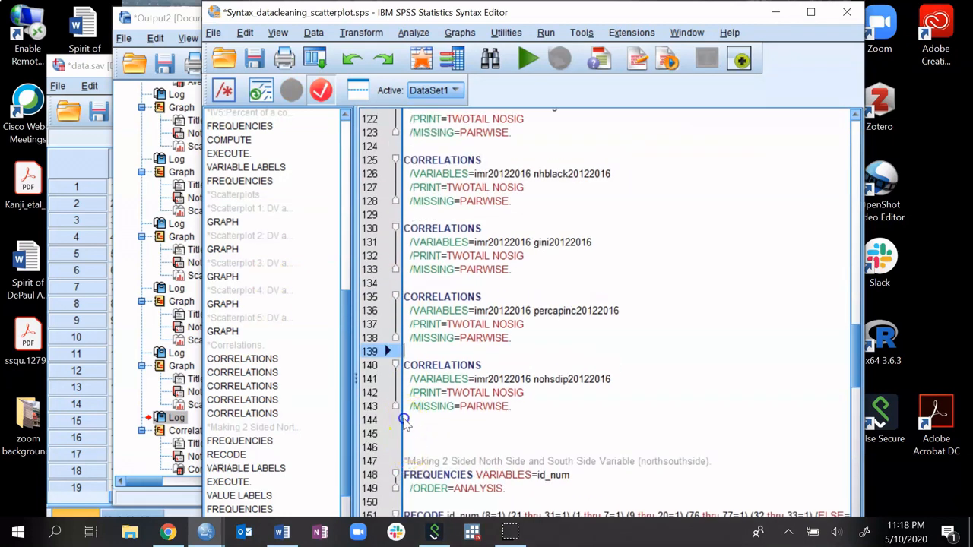
click(409, 416)
key(Delete)
key(Delete)
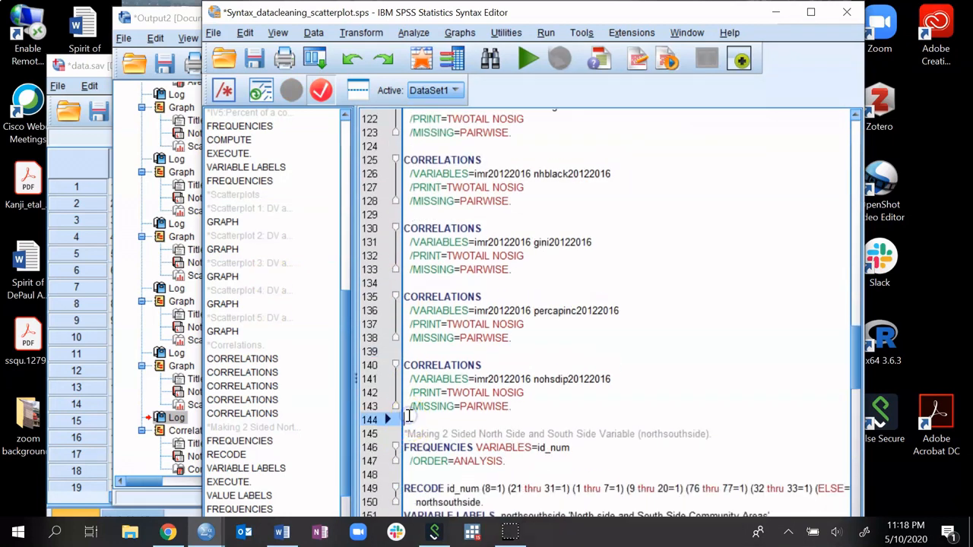
Step: Check the variable pair in each of the five CORRELATIONS commands, from the last one up to the first
click(510, 377)
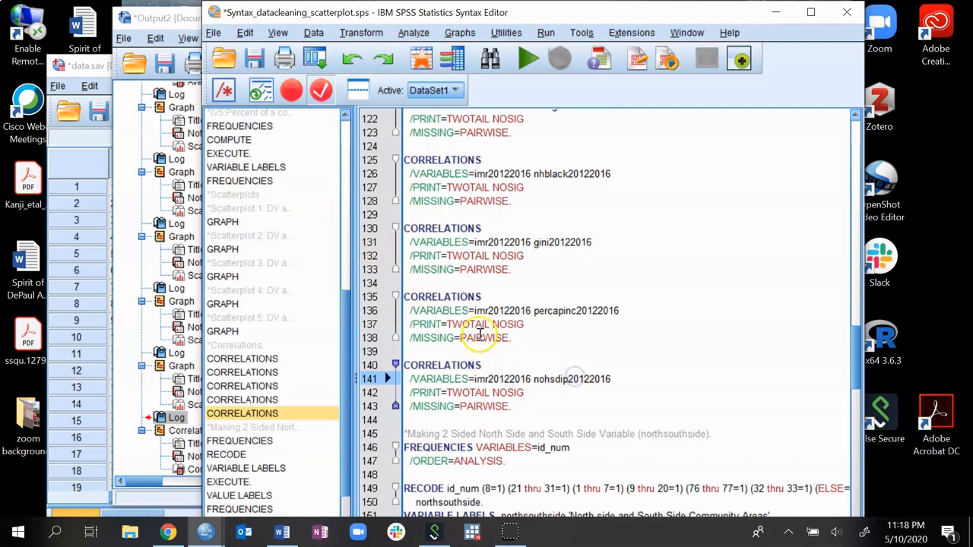
click(496, 310)
click(584, 307)
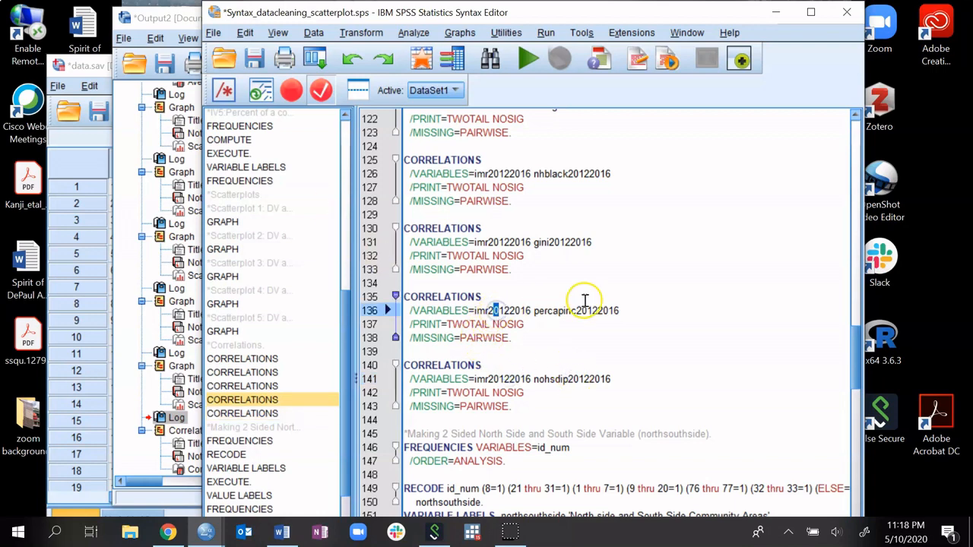
click(491, 242)
click(583, 242)
scroll(582, 241, up, 2)
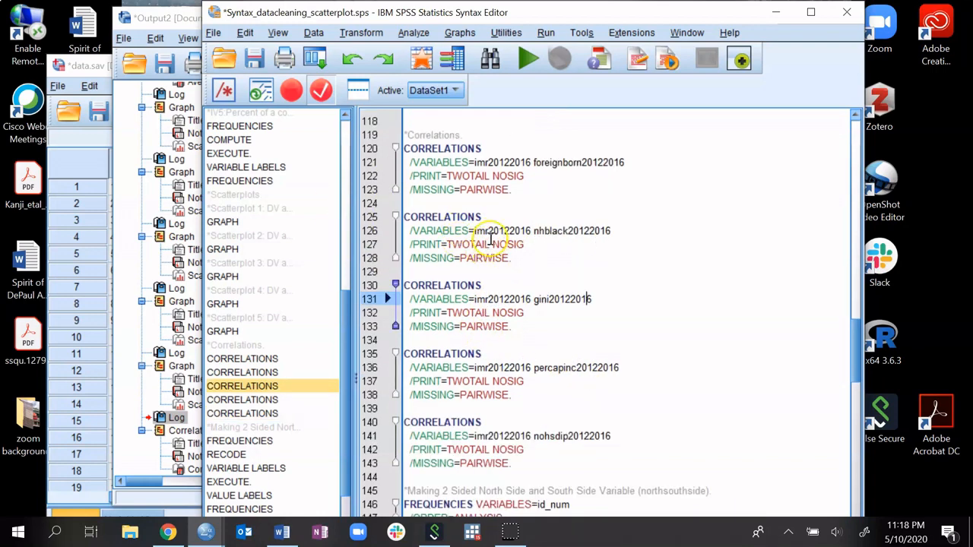
click(490, 231)
click(580, 230)
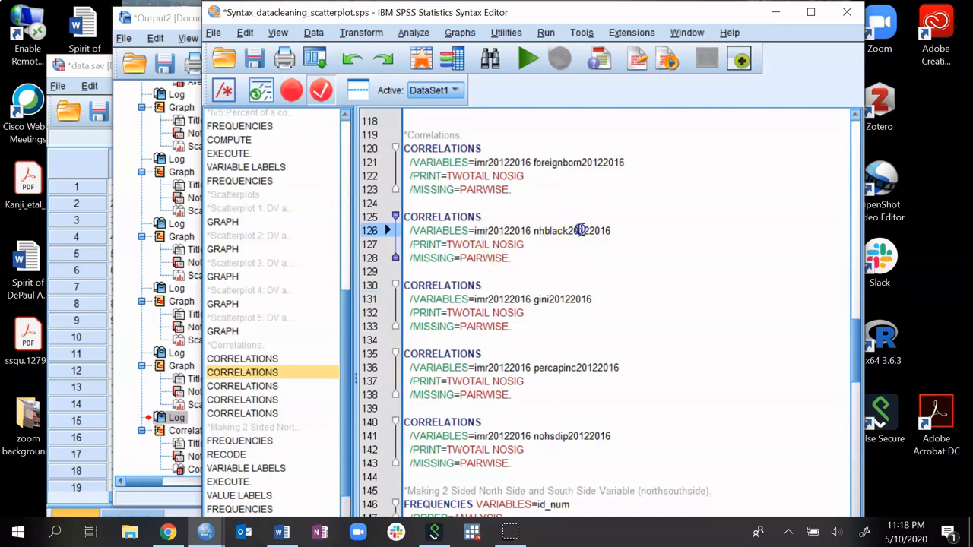
click(503, 163)
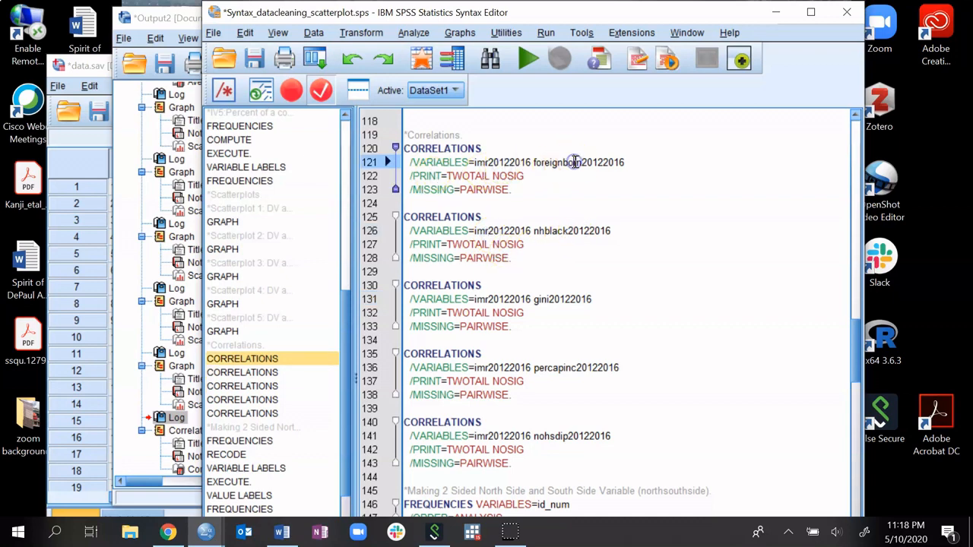
Step: Run the second to fifth CORRELATIONS commands, pairing imr20122016 with nhblack20122016, gini20122016, percapinc20122016 and nohsdip20122016
click(444, 326)
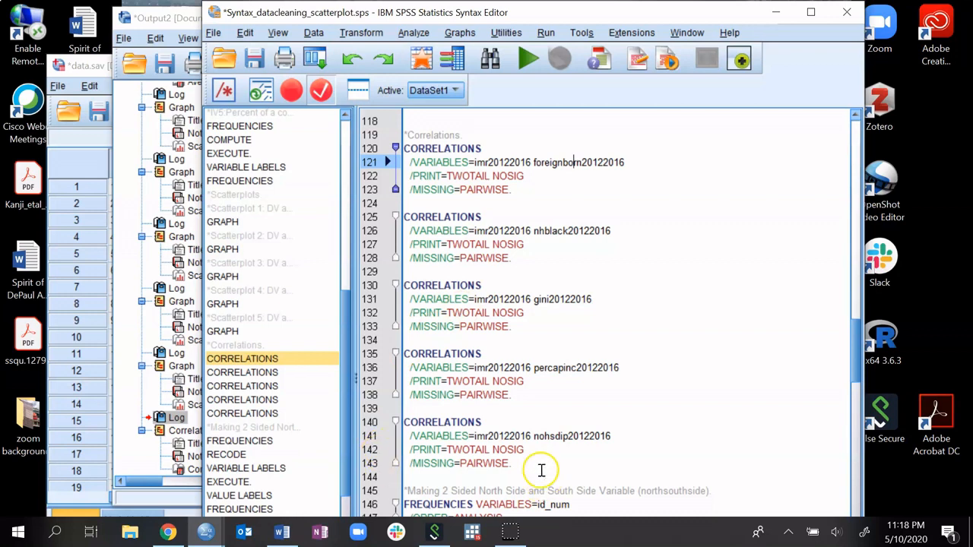
drag(521, 463, 372, 220)
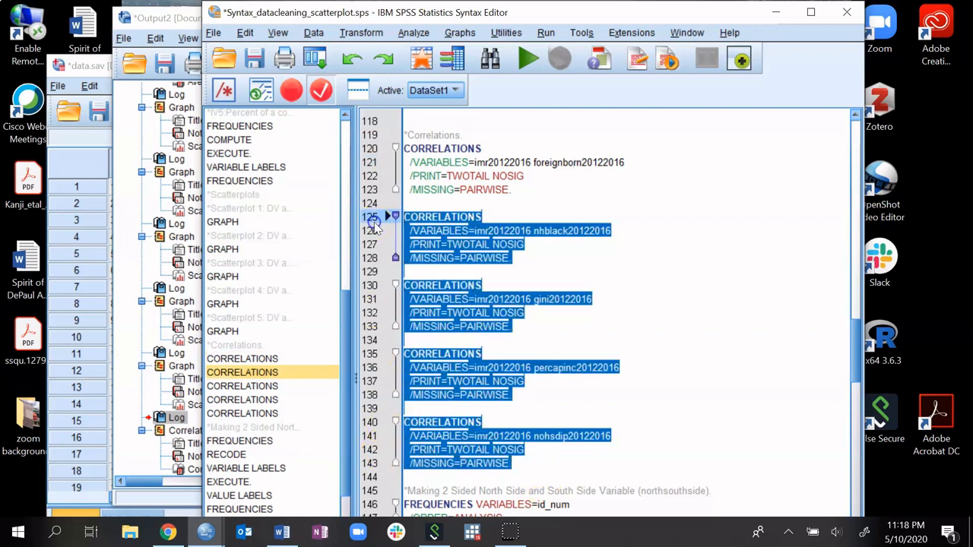
click(530, 59)
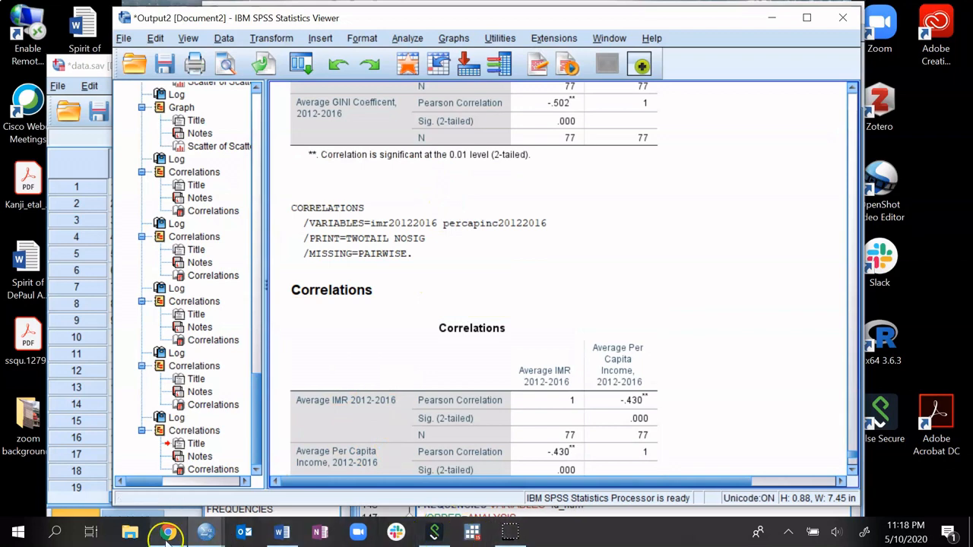
Step: Return to the syntax file and change the comment above the CORRELATIONS commands to "*Correlations-Pearsons."
click(206, 533)
click(291, 461)
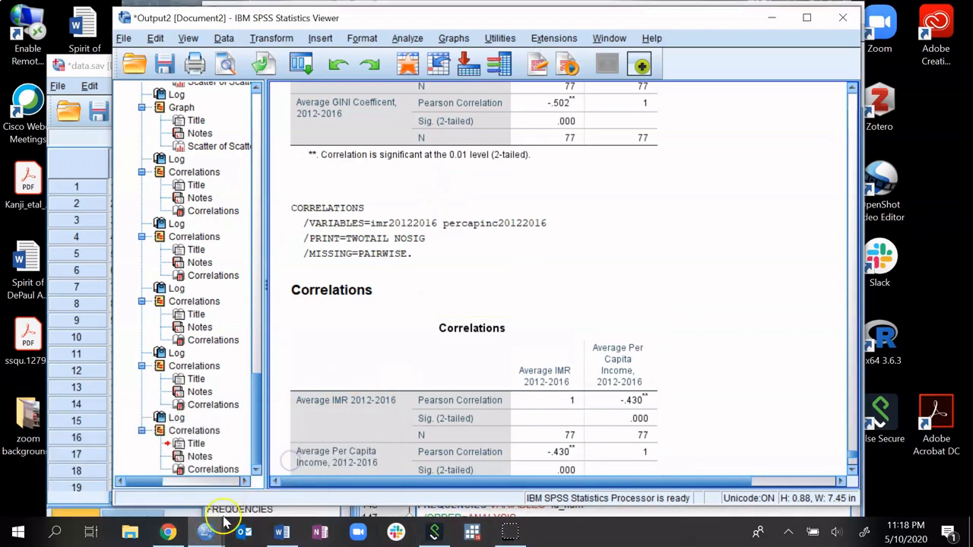
click(206, 534)
click(452, 465)
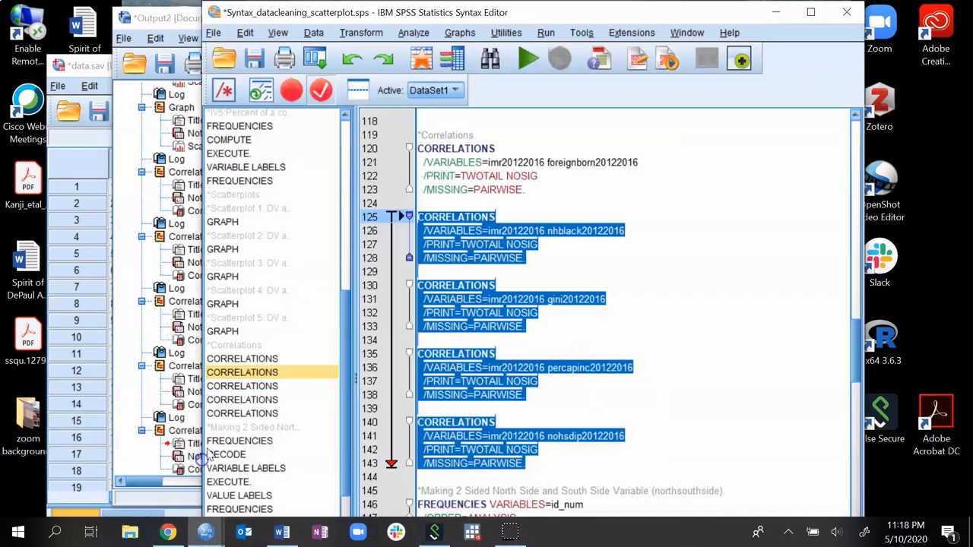
click(493, 139)
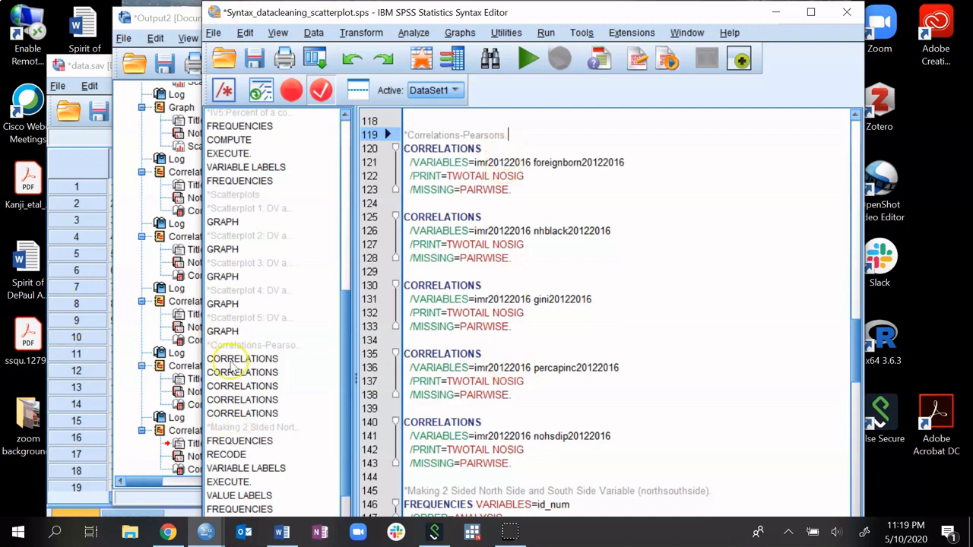
Step: Switch to the output document and examine the correlation table for IMR and % of residents without a HS diploma
click(165, 18)
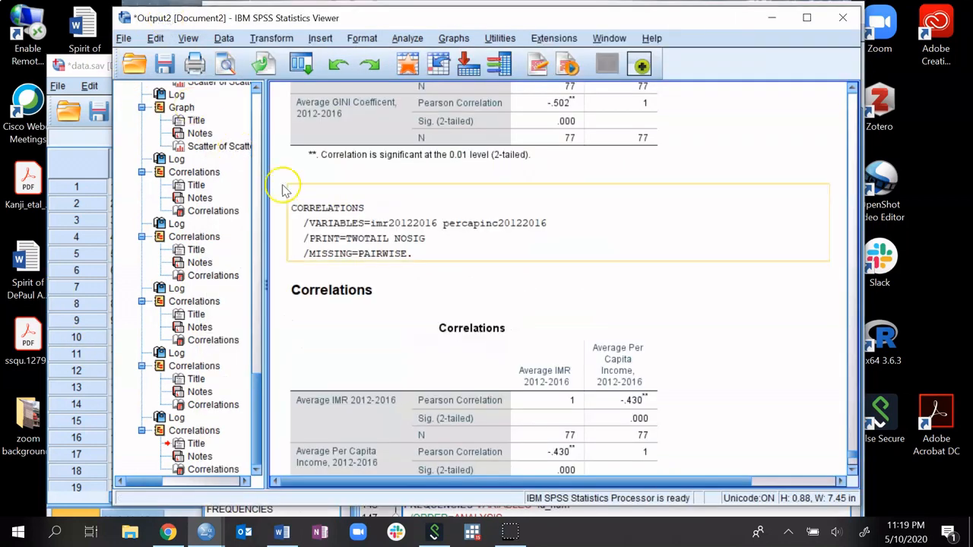
scroll(336, 234, down, 6)
scroll(347, 238, up, 6)
scroll(347, 238, down, 6)
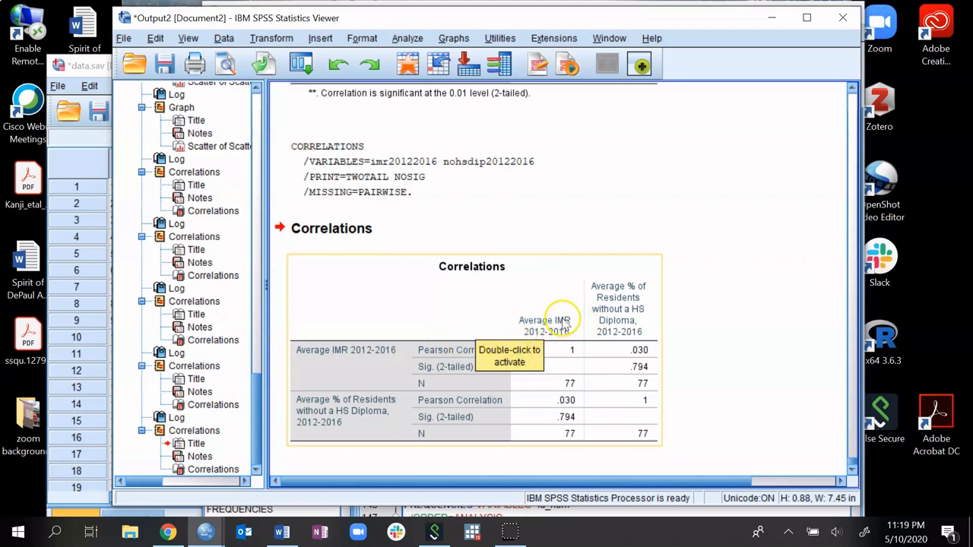
click(552, 390)
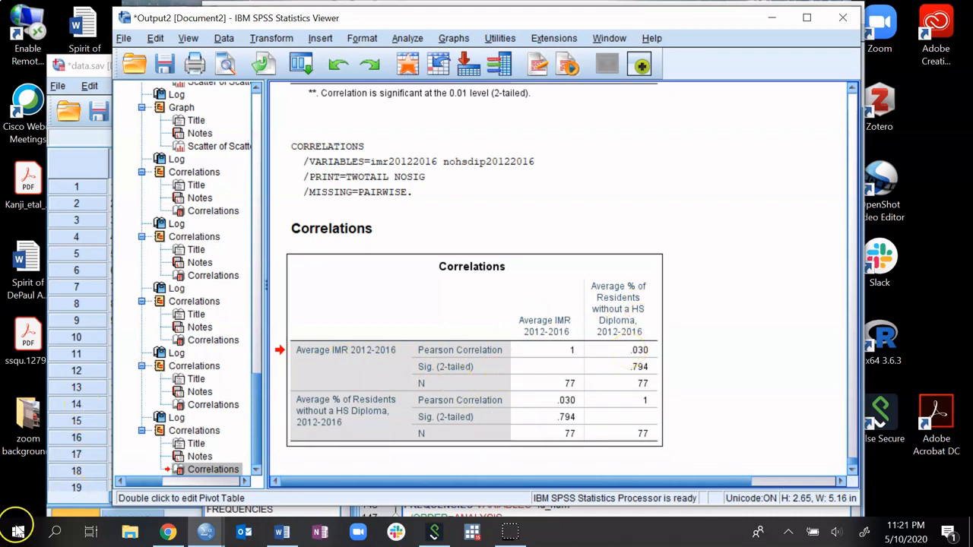
Step: Examine the Pearson coefficient and significance in the correlation table for IMR and per capita income
scroll(369, 448, up, 5)
scroll(369, 447, up, 2)
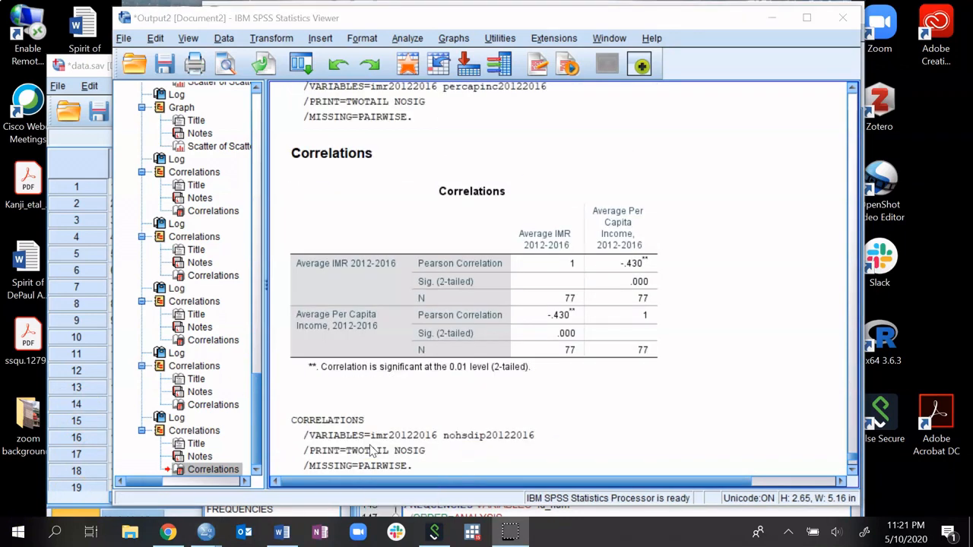
scroll(372, 450, up, 2)
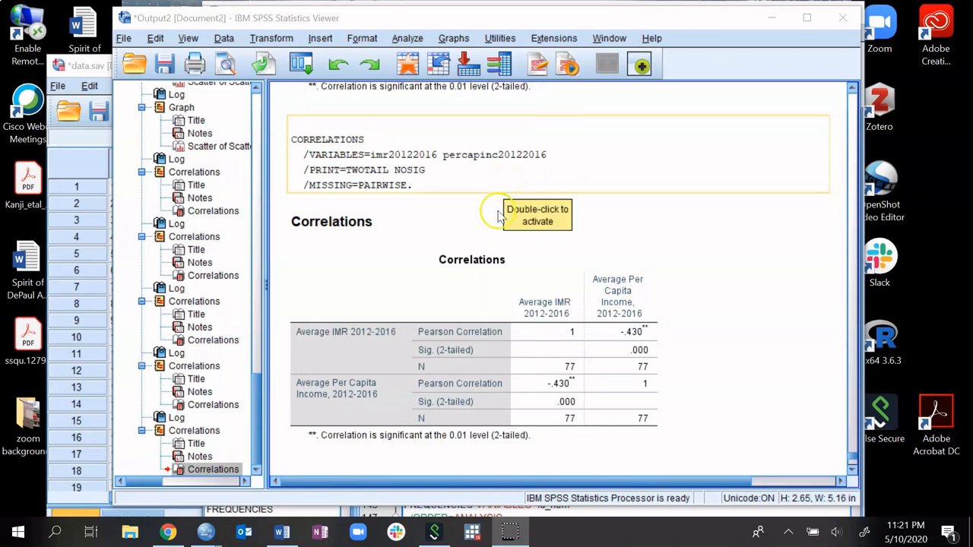
click(625, 343)
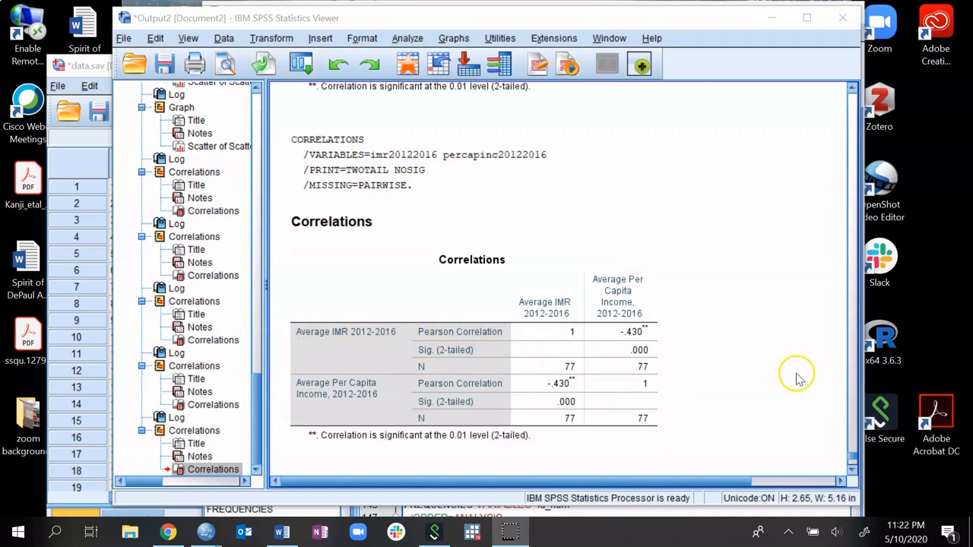
scroll(577, 367, up, 3)
scroll(578, 367, down, 5)
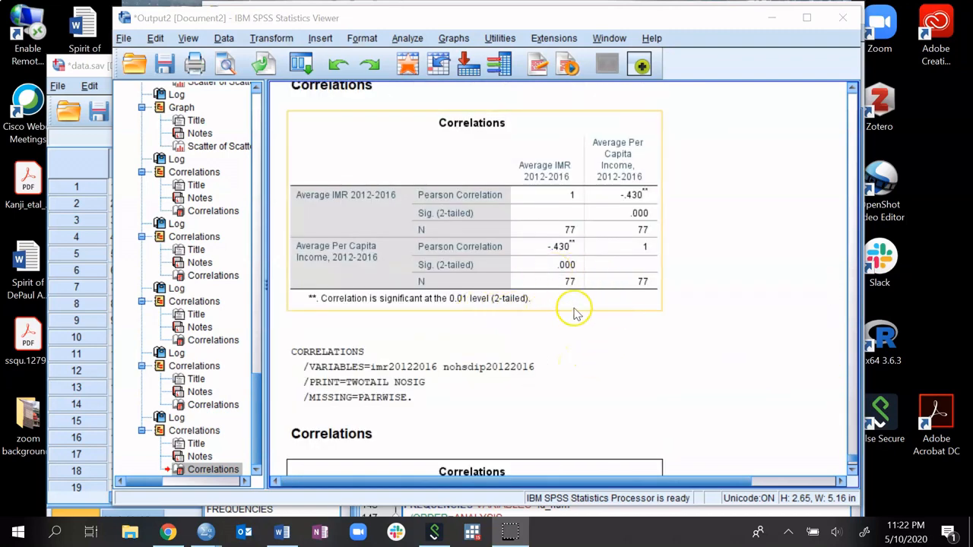
Step: Examine the Pearson coefficient and significance in the correlation table for IMR and the GINI coefficient
scroll(522, 293, up, 4)
scroll(520, 295, up, 1)
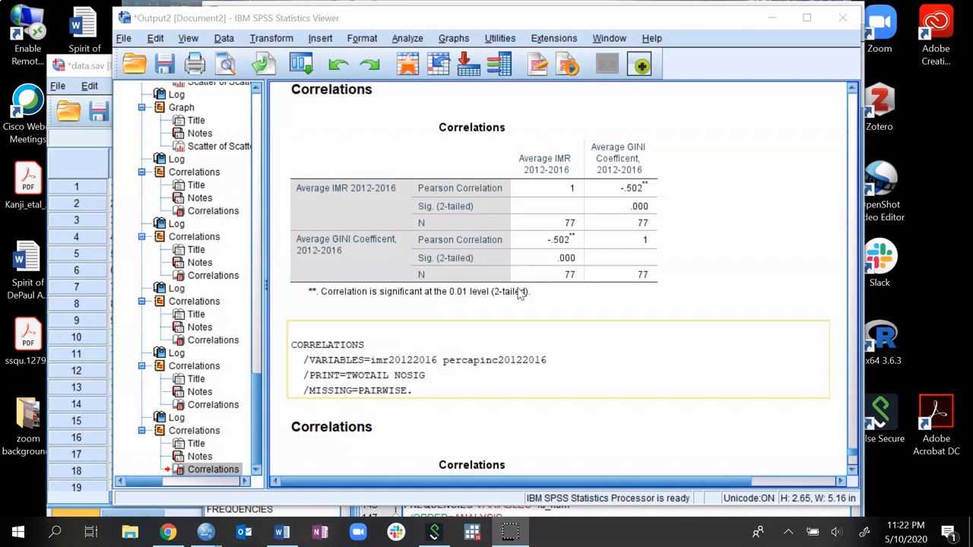
click(519, 294)
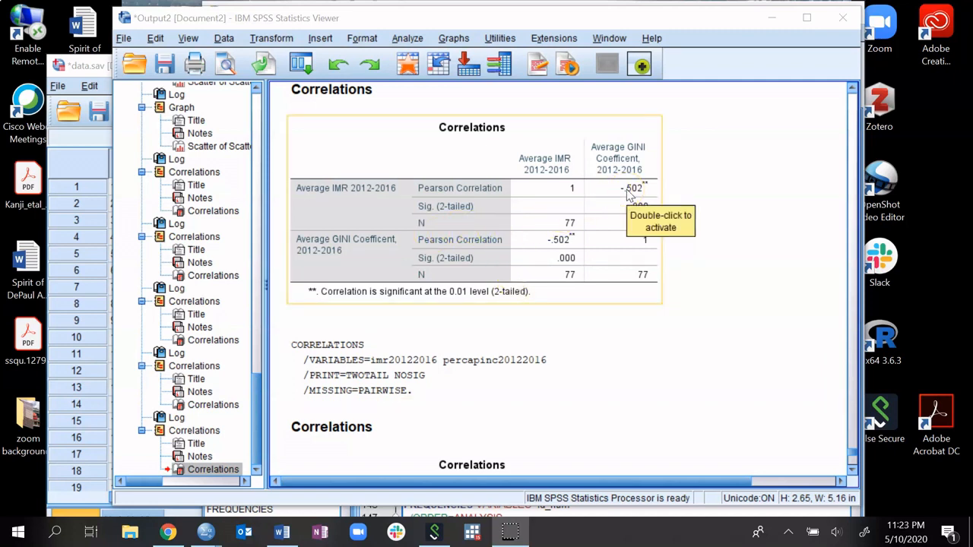
click(623, 199)
scroll(623, 200, down, 1)
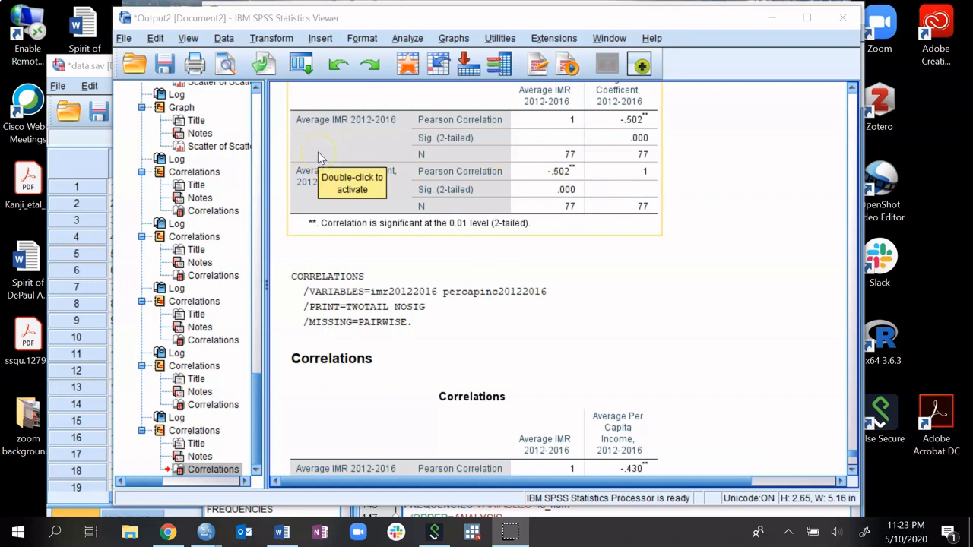
scroll(526, 210, up, 3)
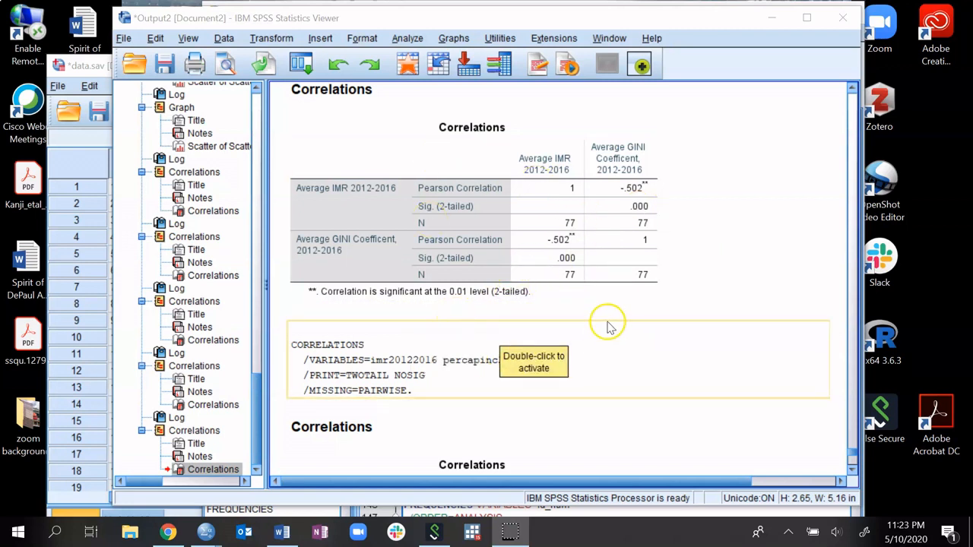
Step: Compare the correlation table for IMR and % NH Blacks with the one for residents without a HS diploma
scroll(532, 297, up, 10)
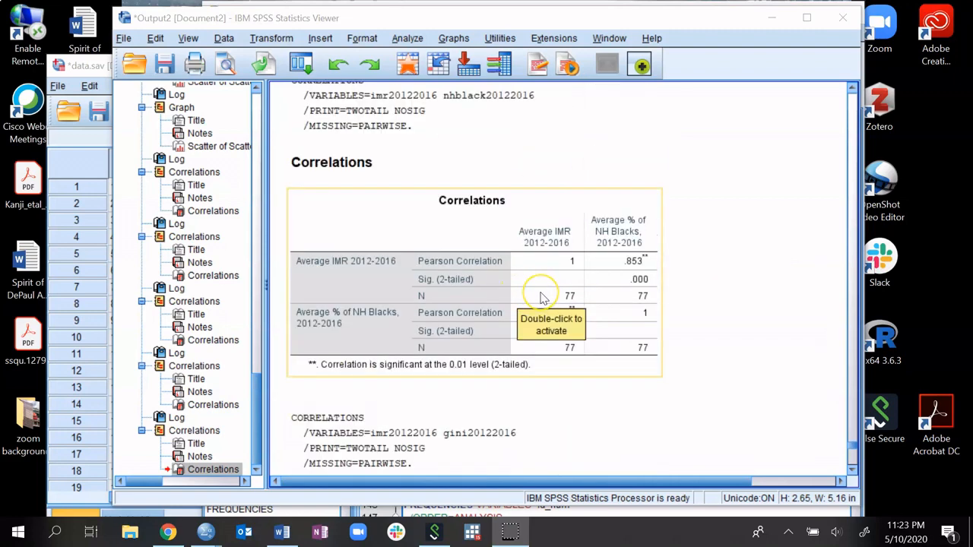
scroll(542, 297, down, 20)
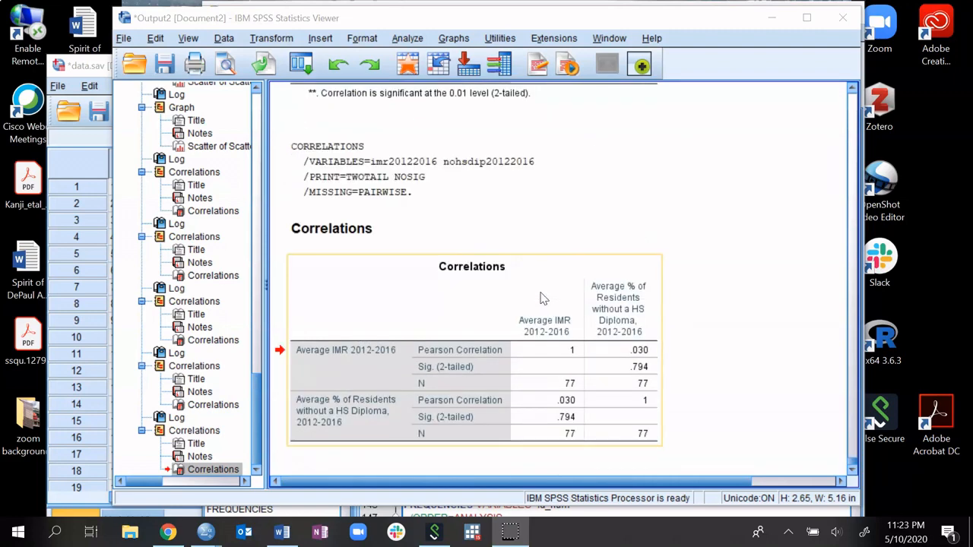
scroll(542, 298, up, 20)
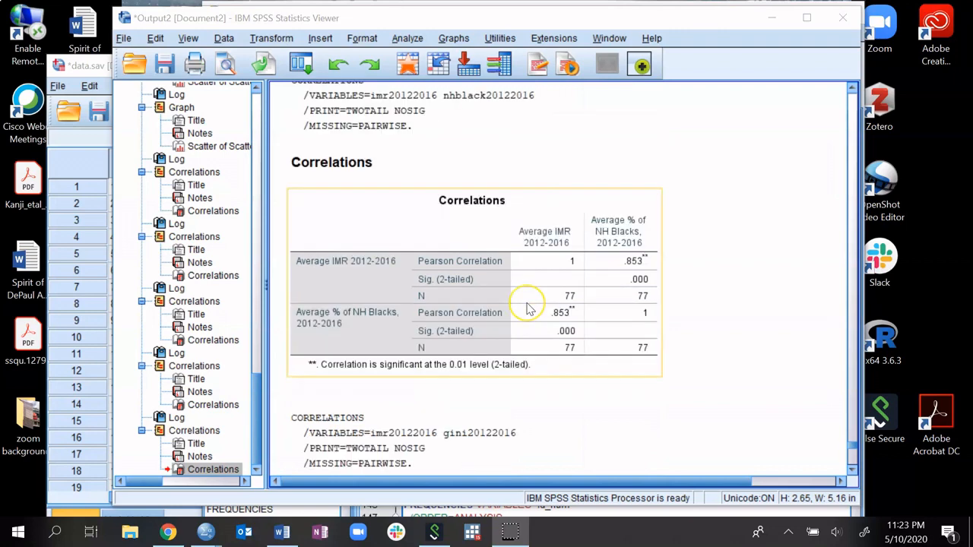
Step: Examine the Pearson coefficient and significance in the correlation table for IMR and % of foreign-born
scroll(530, 309, down, 15)
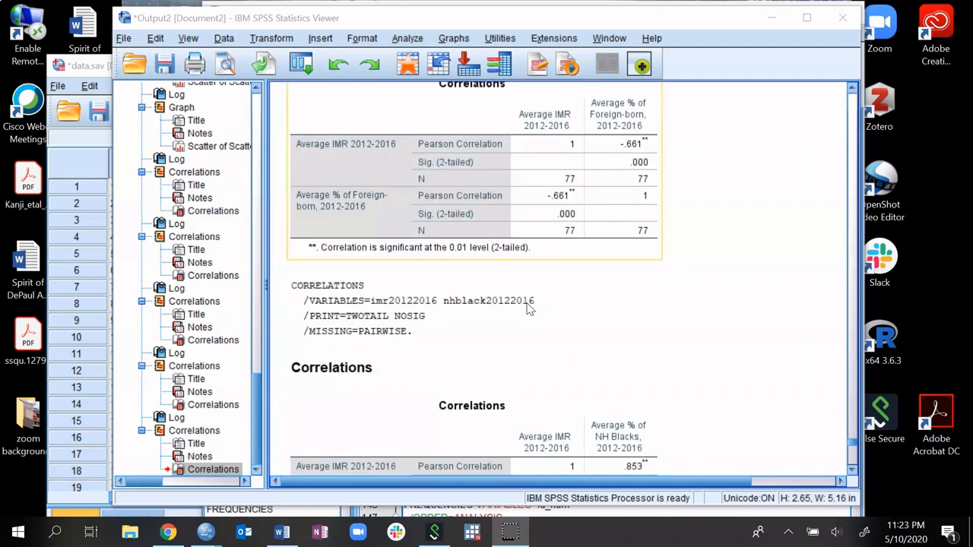
scroll(530, 308, down, 2)
scroll(525, 306, up, 5)
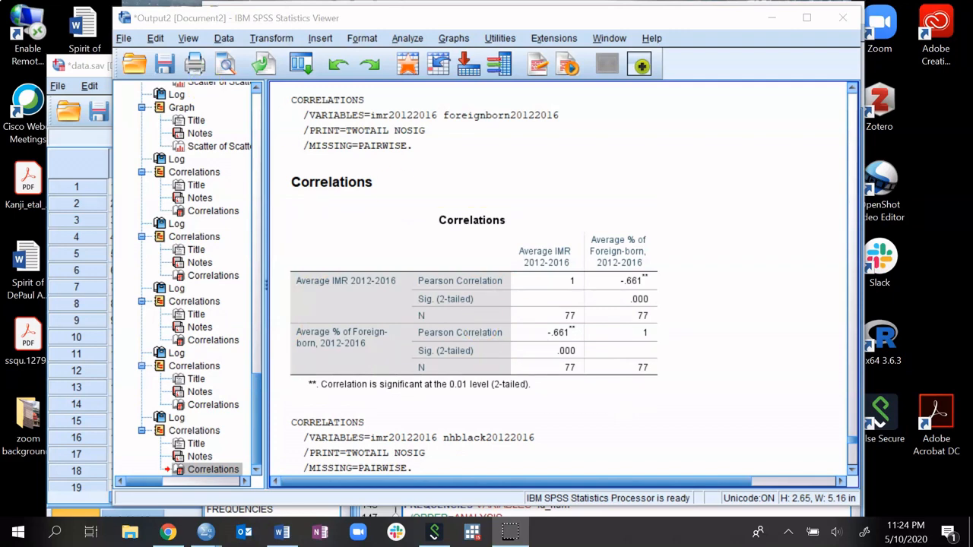
Step: Switch to the Miniproject2 Word document, read the instructions on Spearman's correlations and reporting results, and return to the SPSS output
drag(0, 126, 599, 93)
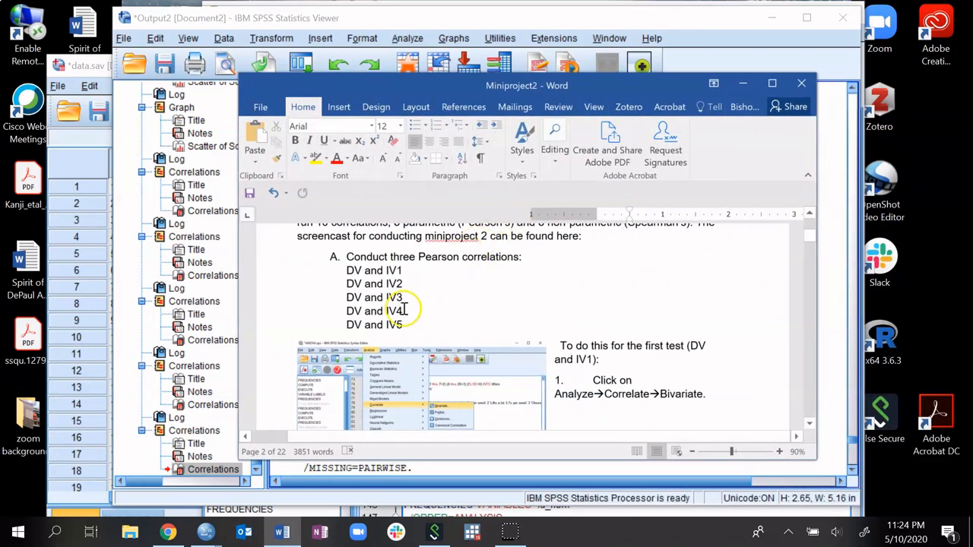
scroll(406, 310, down, 15)
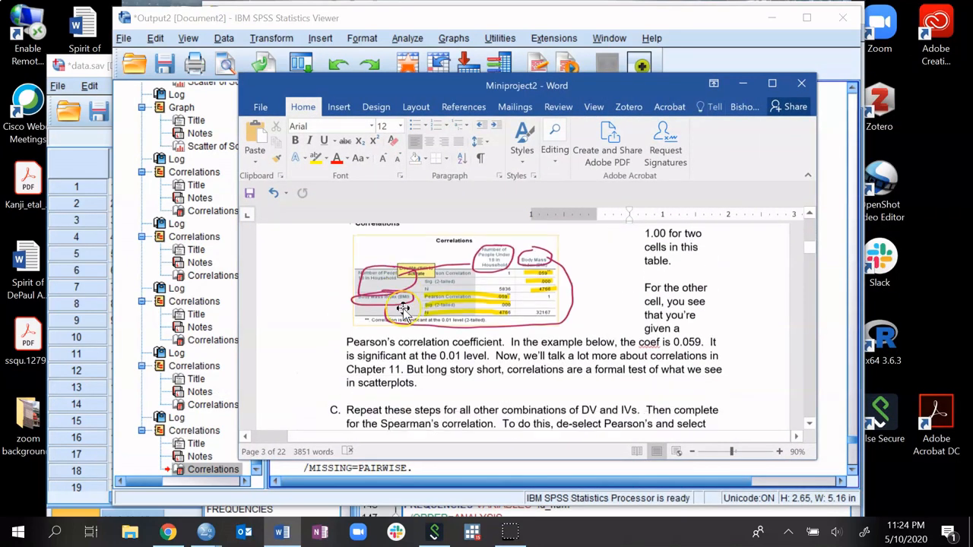
scroll(405, 311, down, 1)
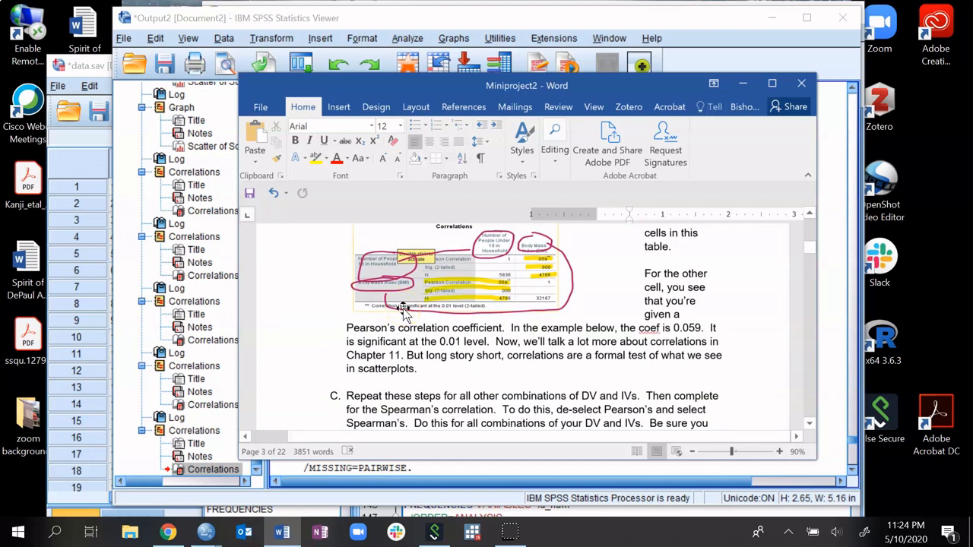
scroll(405, 311, down, 20)
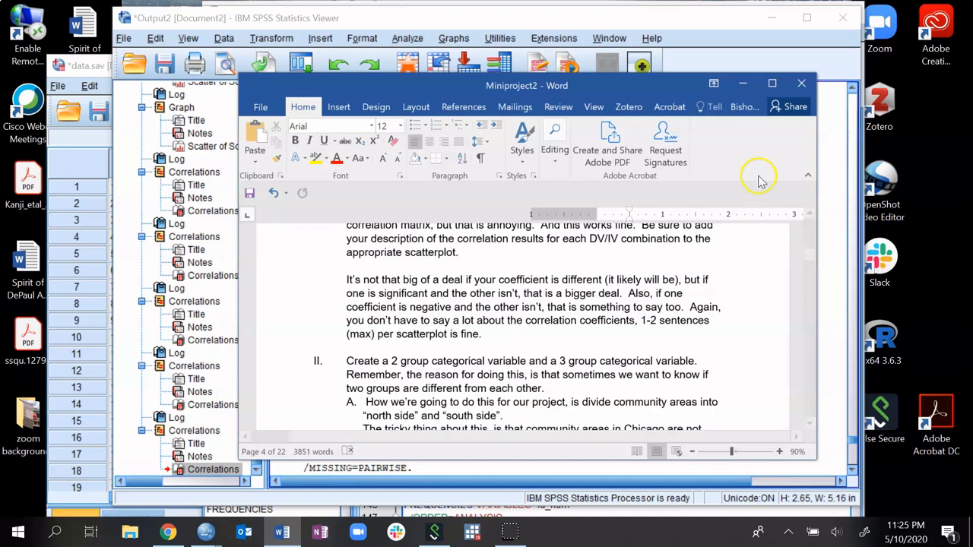
click(743, 83)
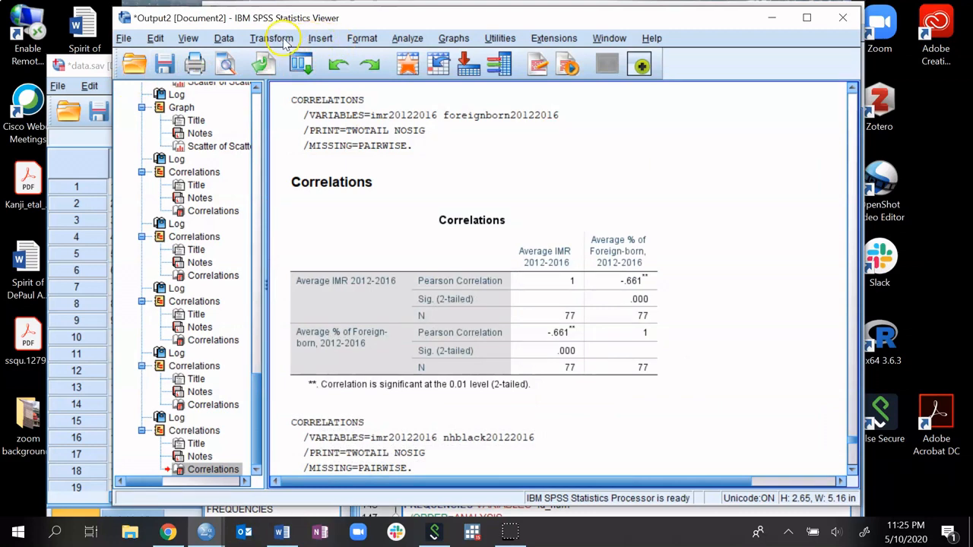
Step: Run a two-tailed bivariate correlation of average IMR and % foreign-born with Spearman selected instead of Pearson
click(405, 39)
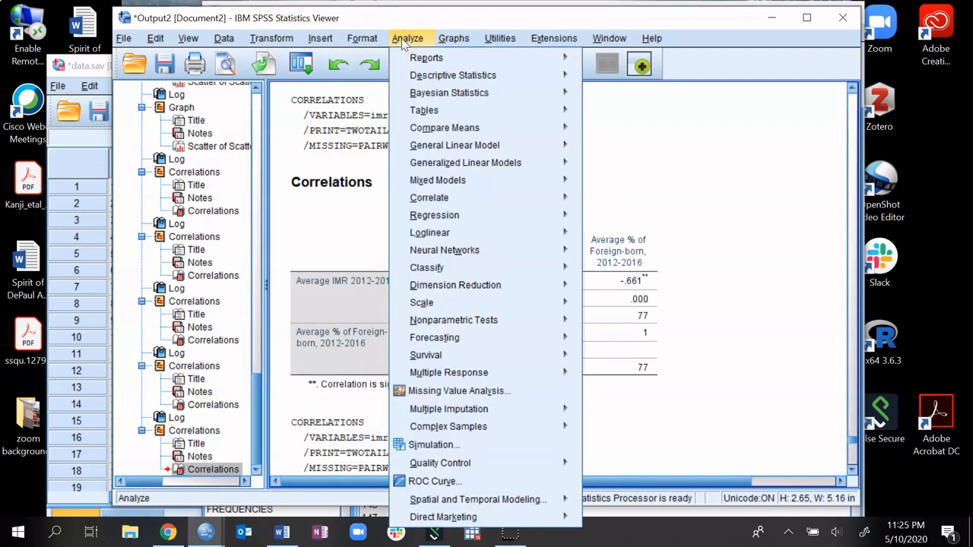
mouse_move(453, 203)
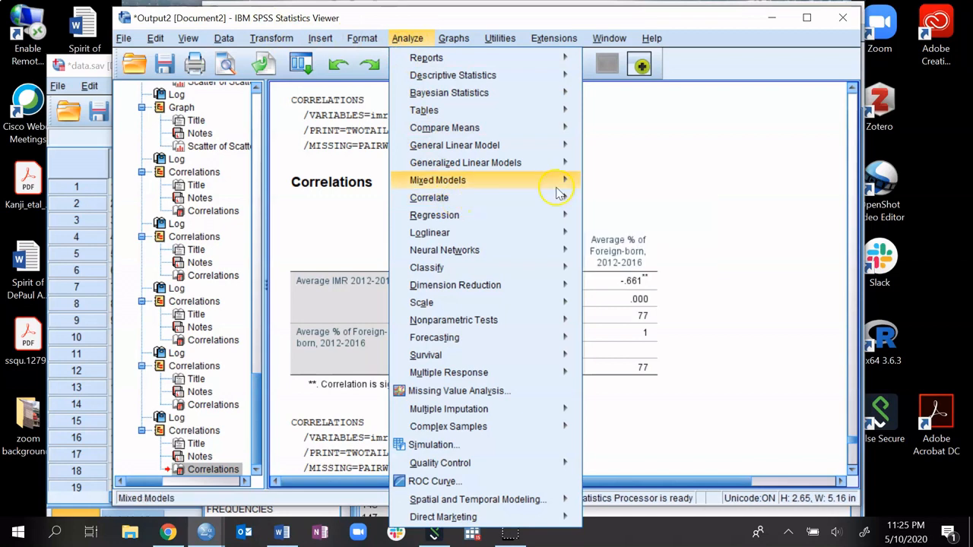
mouse_move(540, 205)
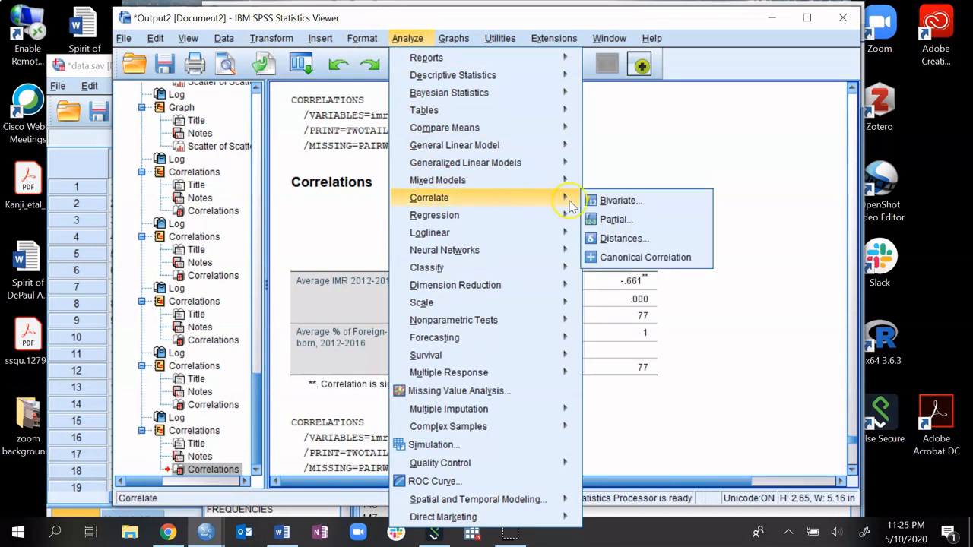
click(612, 202)
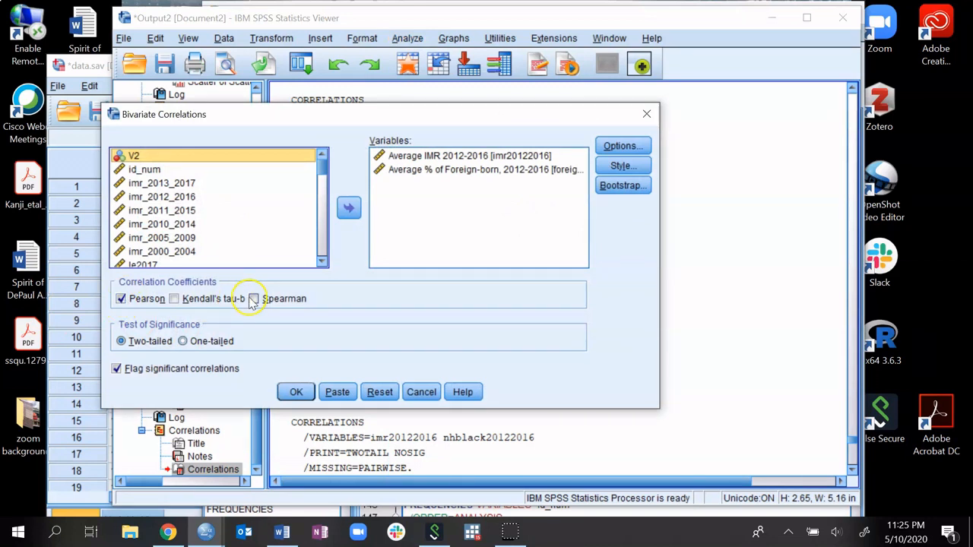
click(253, 299)
click(120, 300)
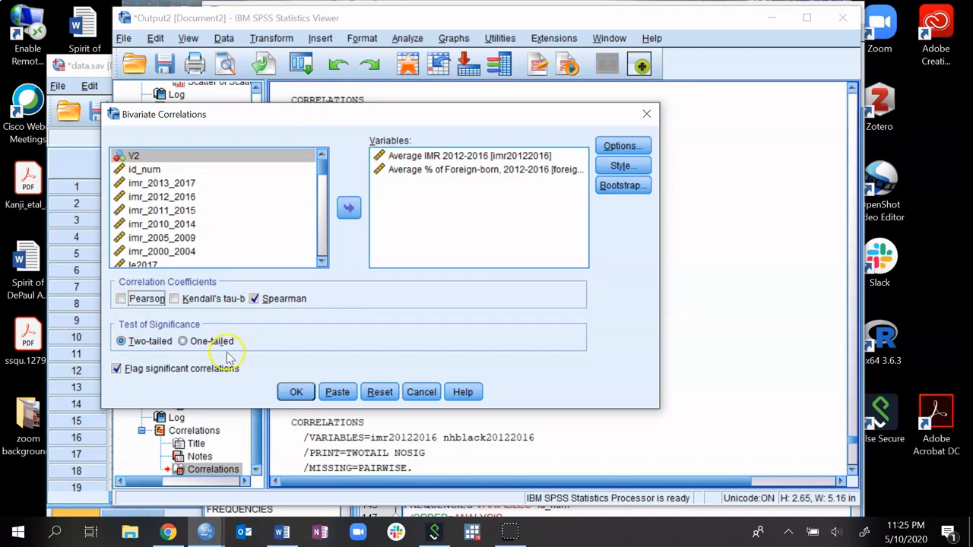
click(297, 392)
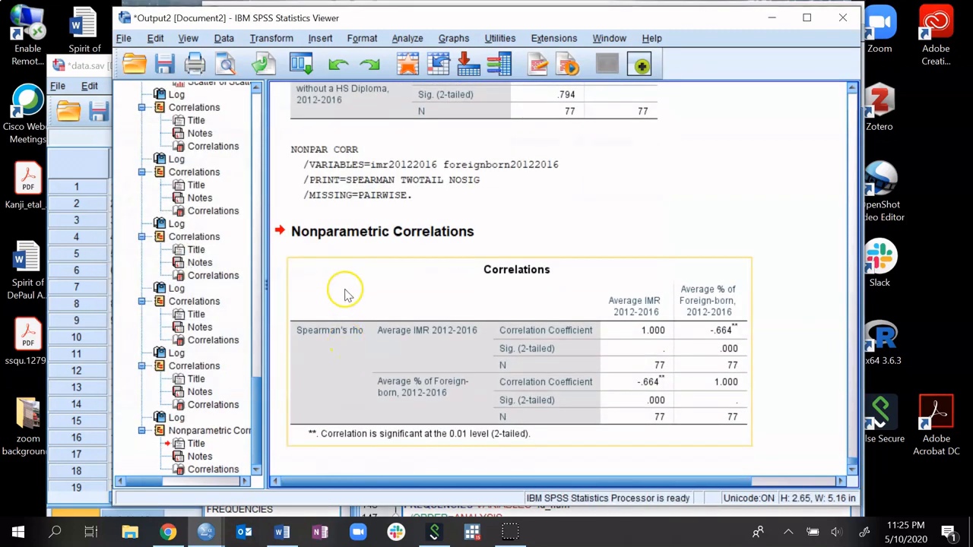
Step: Copy the NONPAR CORR command log from the output and switch to the Syntax_datacleaning_scatterplot.sps syntax file
click(361, 179)
right_click(359, 179)
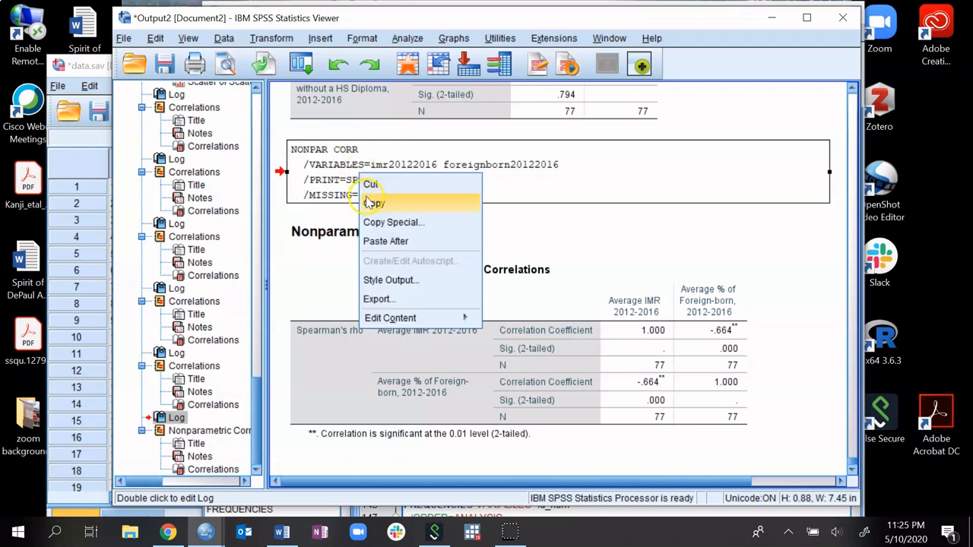
click(366, 202)
click(204, 532)
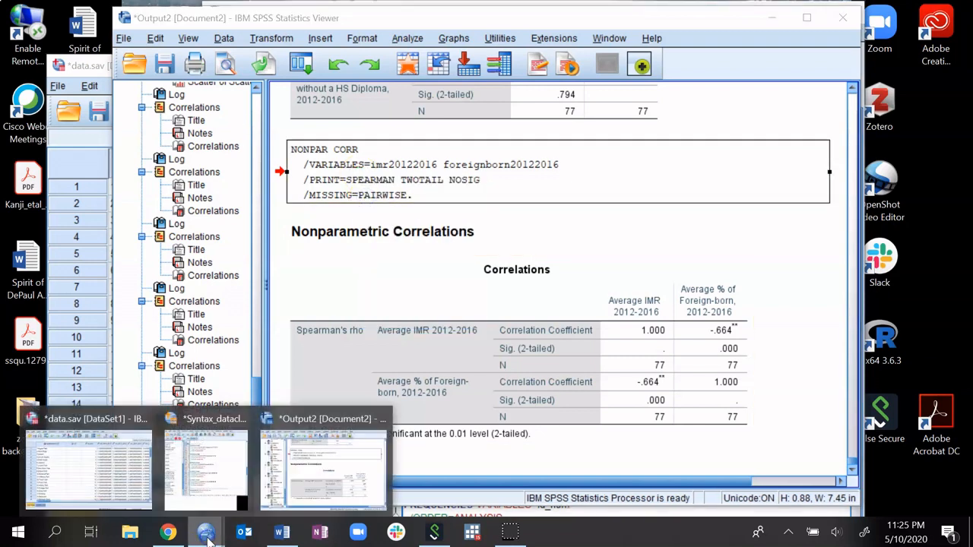
click(181, 465)
Step: Add the comment "*Correlations: Spearman's." on a new line below the nohsdip20122016 CORRELATIONS command
scroll(563, 352, down, 2)
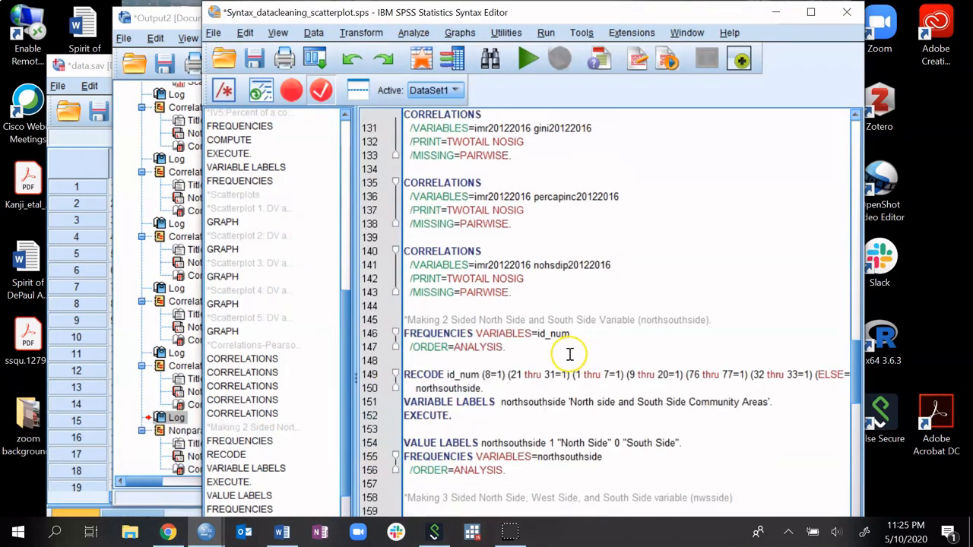
click(560, 294)
key(Return)
key(Return)
key(Return)
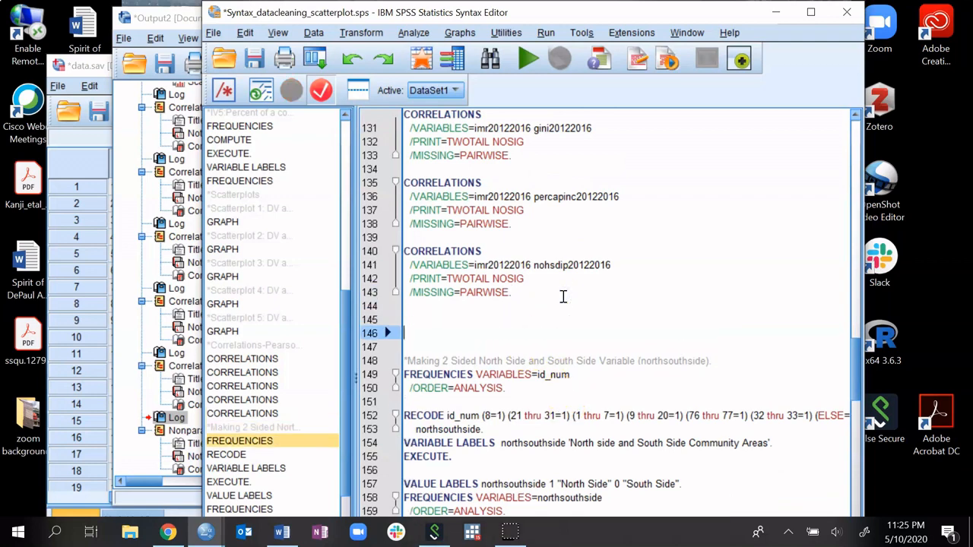
key(Up)
text(*)
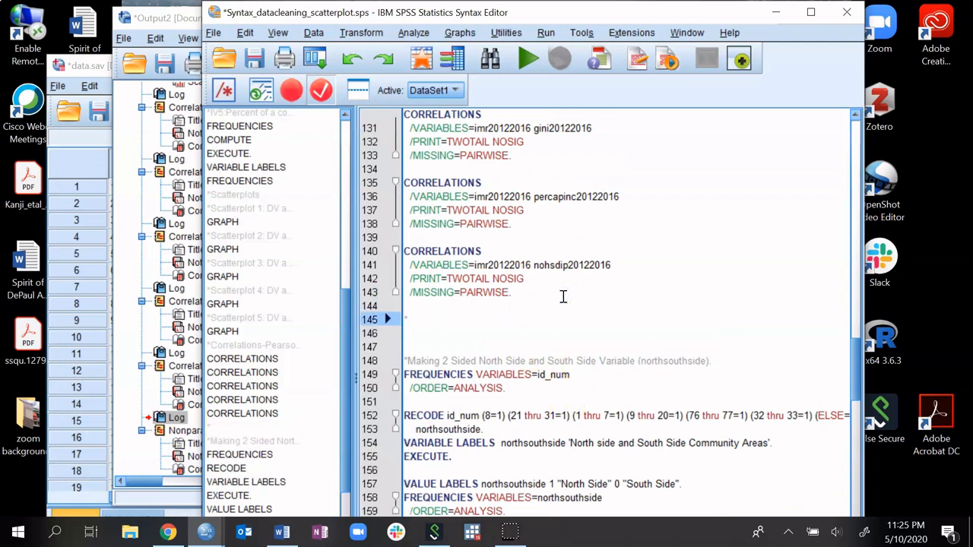
text(Corrleatio)
key(BackSpace)
key(BackSpace)
key(BackSpace)
key(BackSpace)
key(BackSpace)
key(BackSpace)
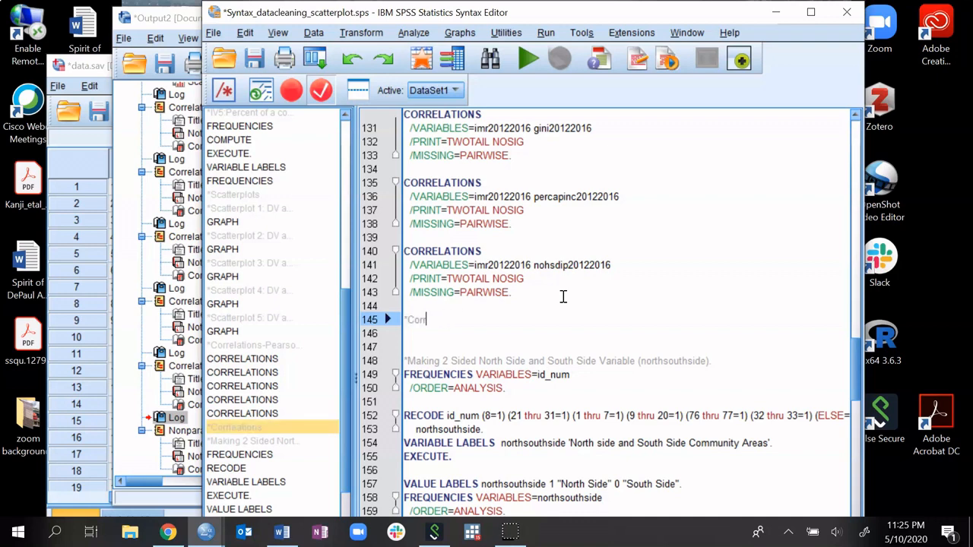
text(elatio)
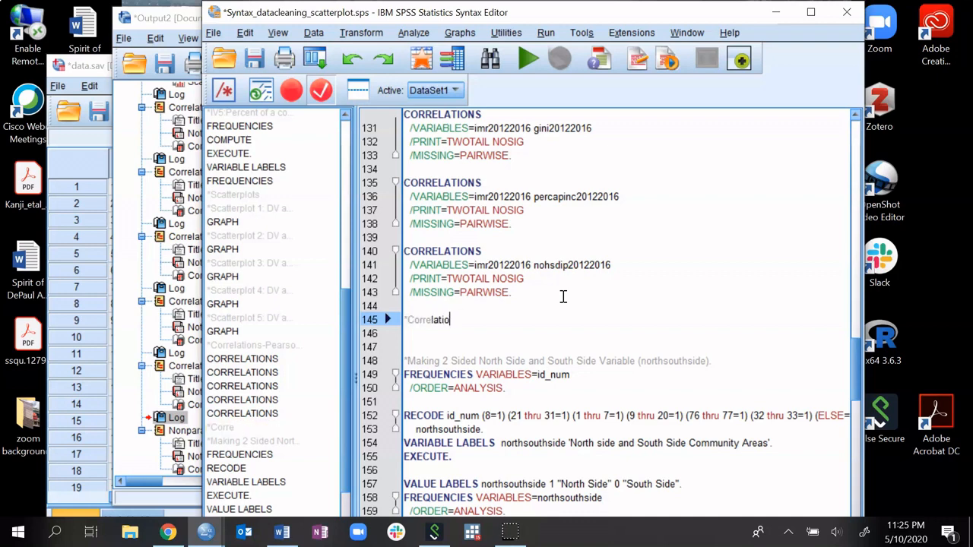
text(ns: Spearman)
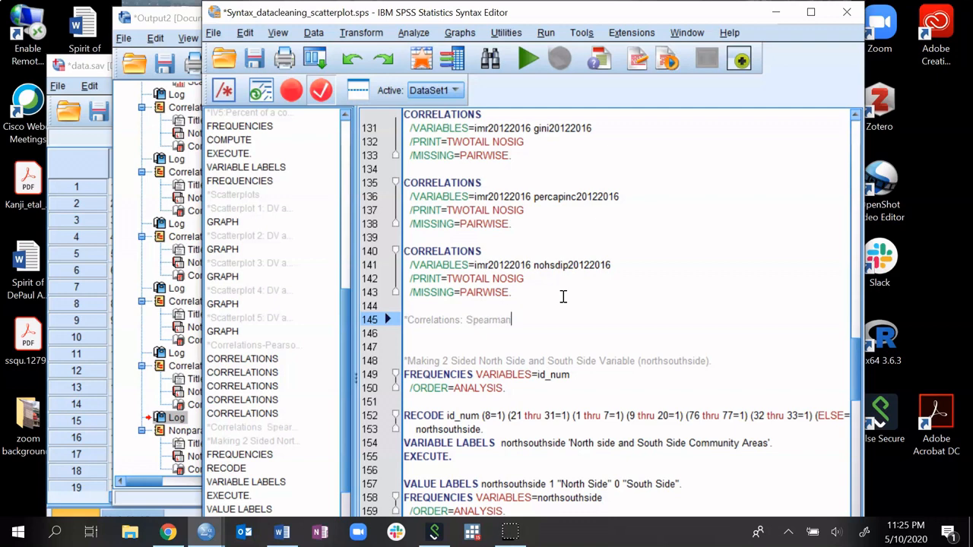
text('s.)
Step: Paste the NONPAR CORR command under the Spearman's comment and add four more copies of it separated by blank lines
key(Return)
key(ctrl+v)
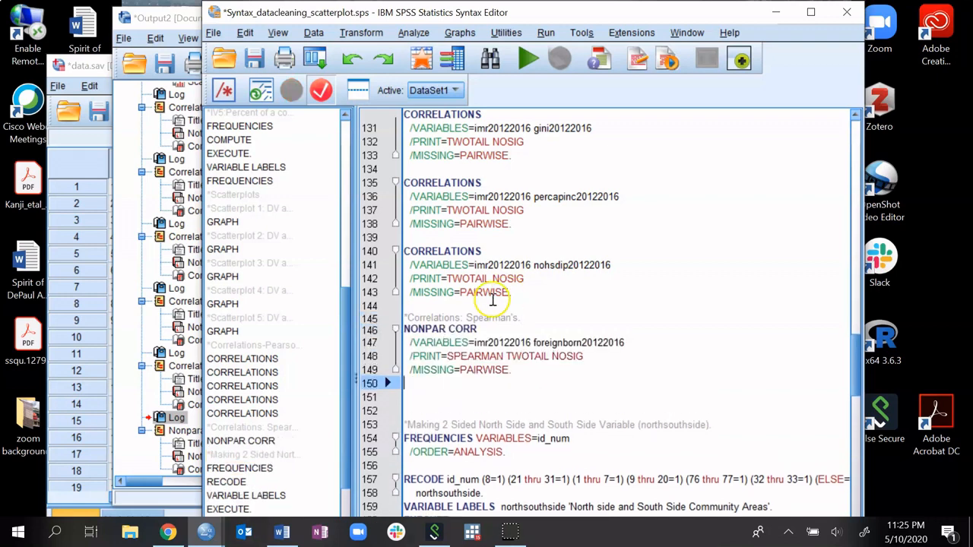
drag(483, 373, 398, 331)
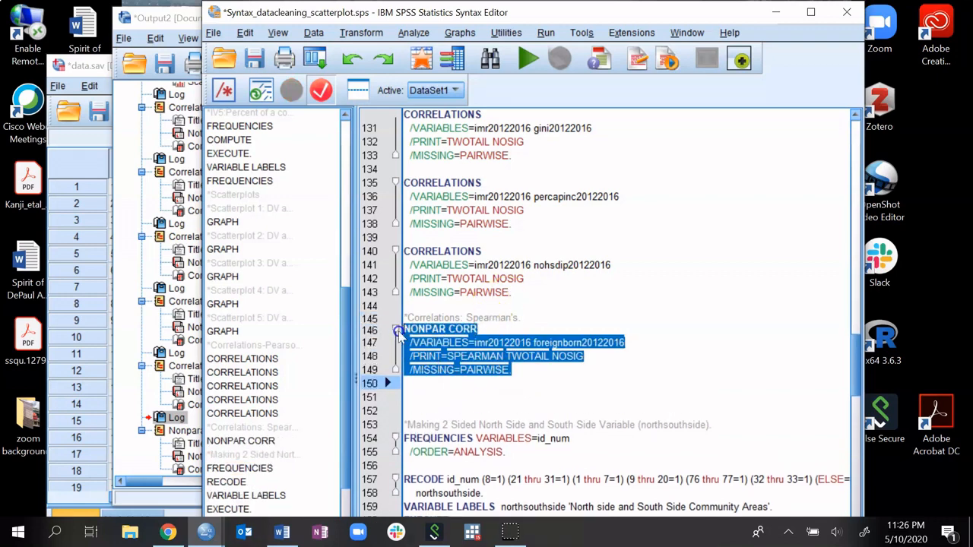
key(ctrl+c)
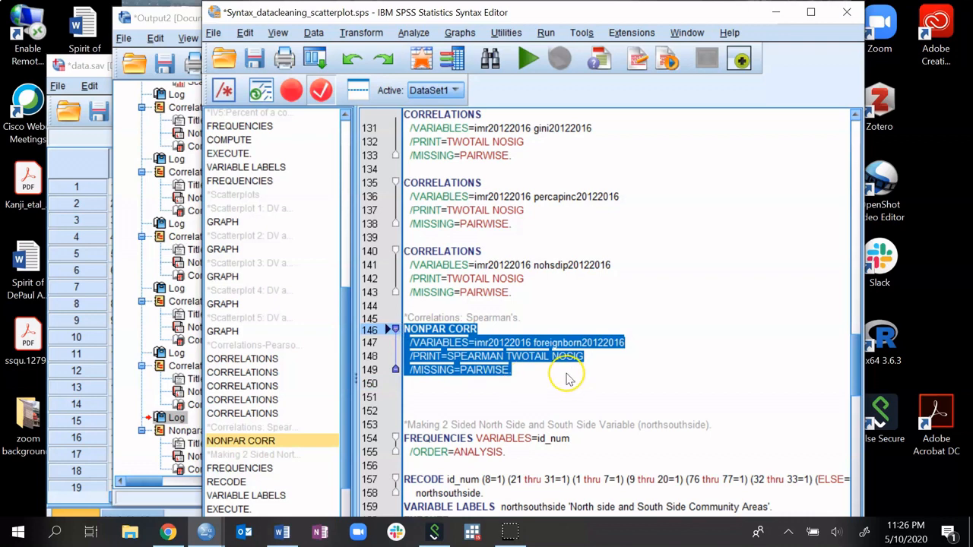
click(567, 380)
key(Return)
key(ctrl+v)
key(Return)
key(Return)
key(ctrl+v)
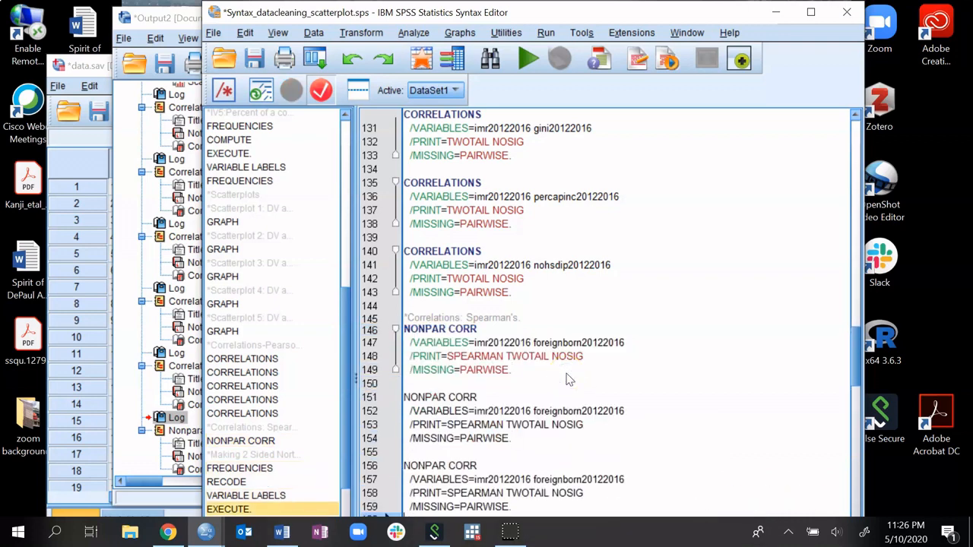
key(Return)
key(Return)
key(ctrl+v)
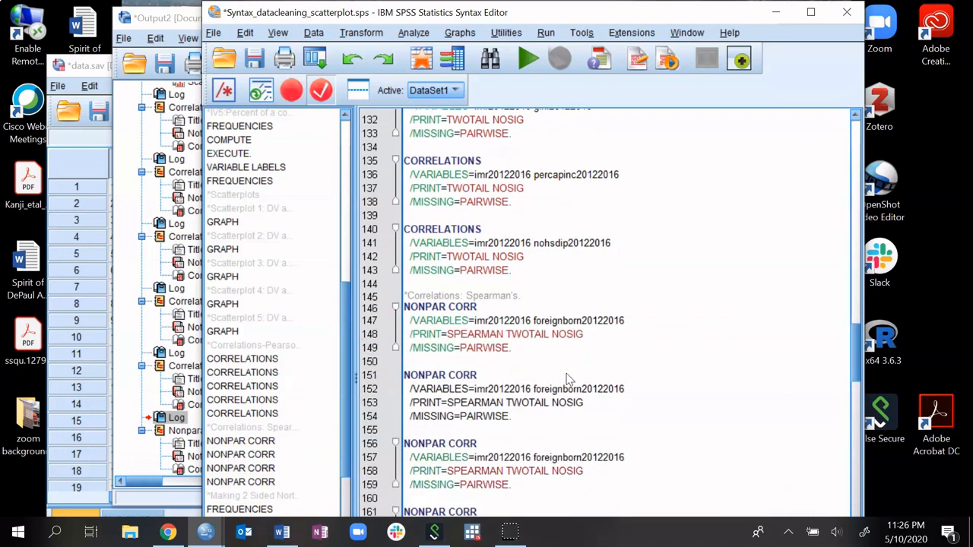
Step: Replace foreignborn20122016 in the fifth NONPAR CORR command with nohsdip20122016 copied from the Pearson syntax
scroll(568, 374, down, 3)
scroll(555, 352, up, 3)
double_click(574, 175)
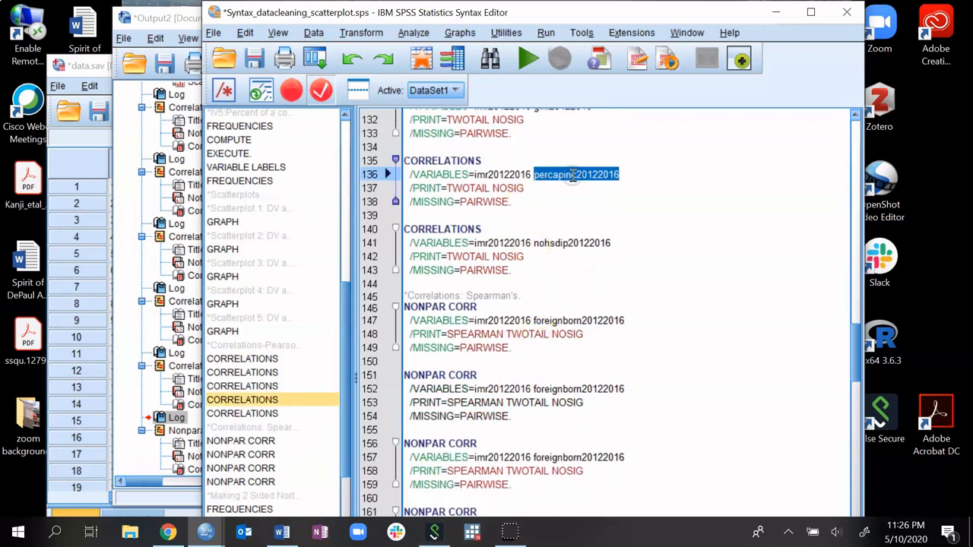
double_click(555, 243)
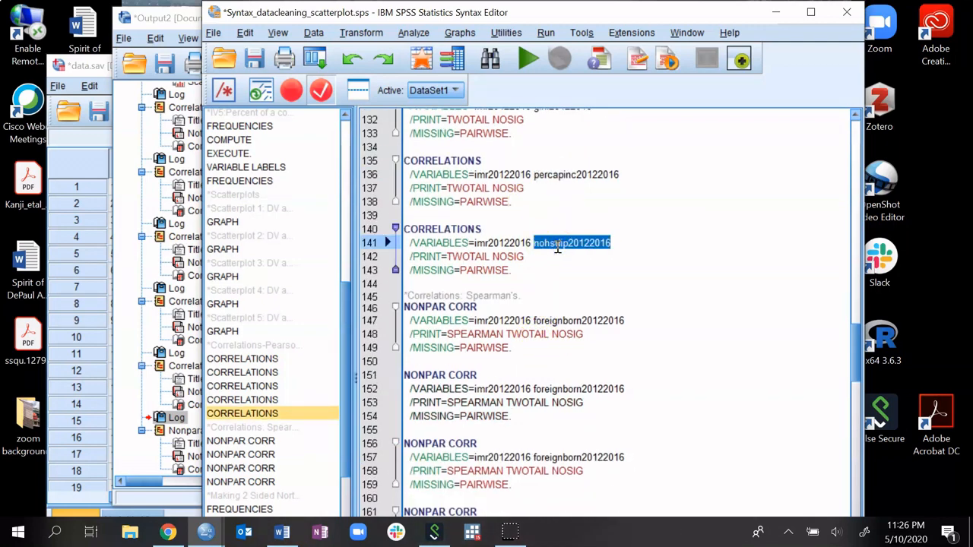
scroll(558, 255, down, 4)
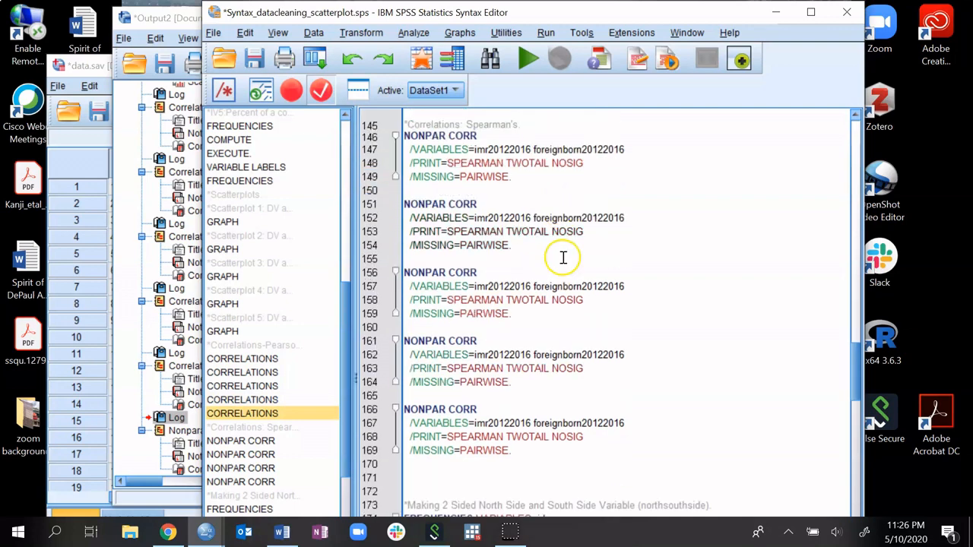
double_click(576, 424)
key(ctrl+v)
Step: Replace foreignborn20122016 in the fourth NONPAR CORR command with percapinc20122016 copied from the Pearson syntax
scroll(577, 389, up, 2)
scroll(577, 389, up, 7)
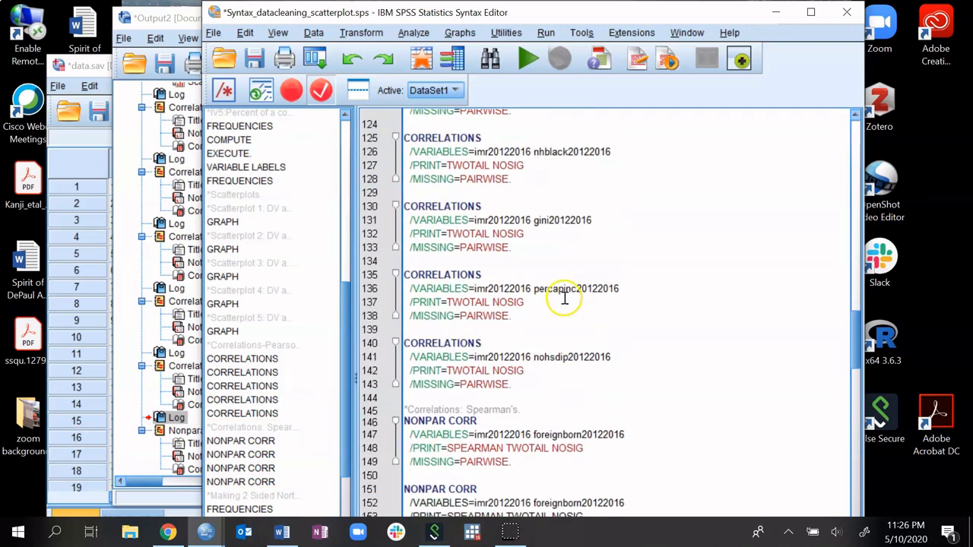
double_click(574, 287)
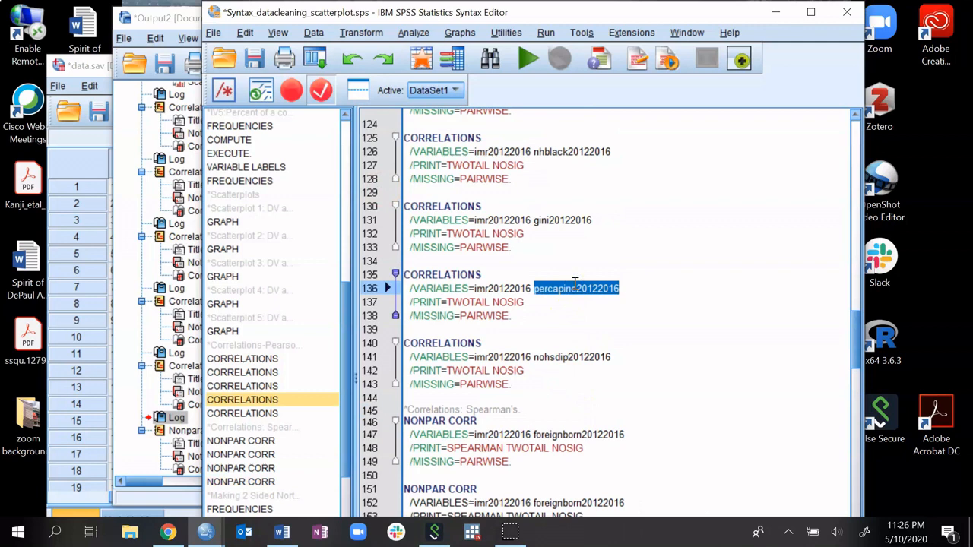
scroll(582, 391, down, 7)
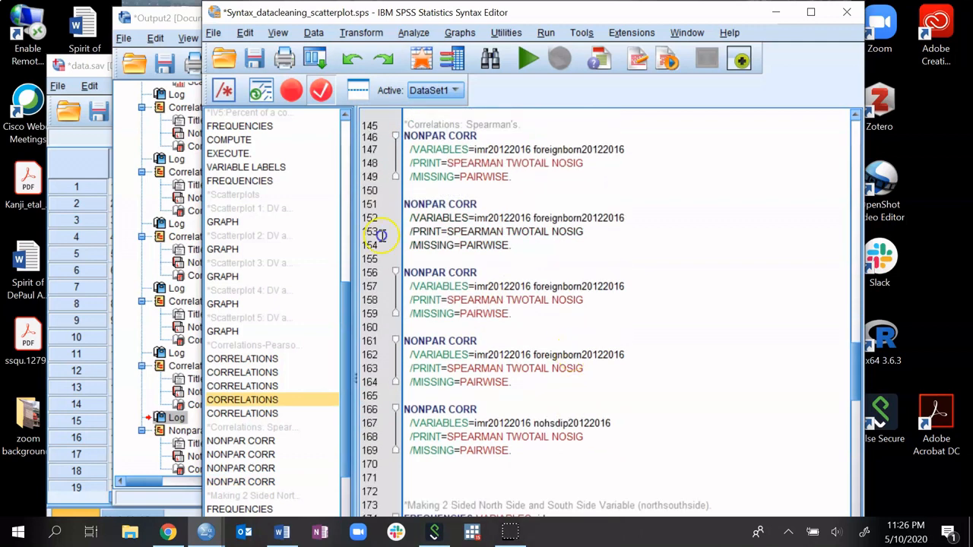
double_click(574, 354)
key(ctrl+v)
Step: Replace foreignborn20122016 in the third NONPAR CORR command with gini20122016 copied from the Pearson syntax
scroll(575, 353, up, 3)
scroll(575, 349, up, 4)
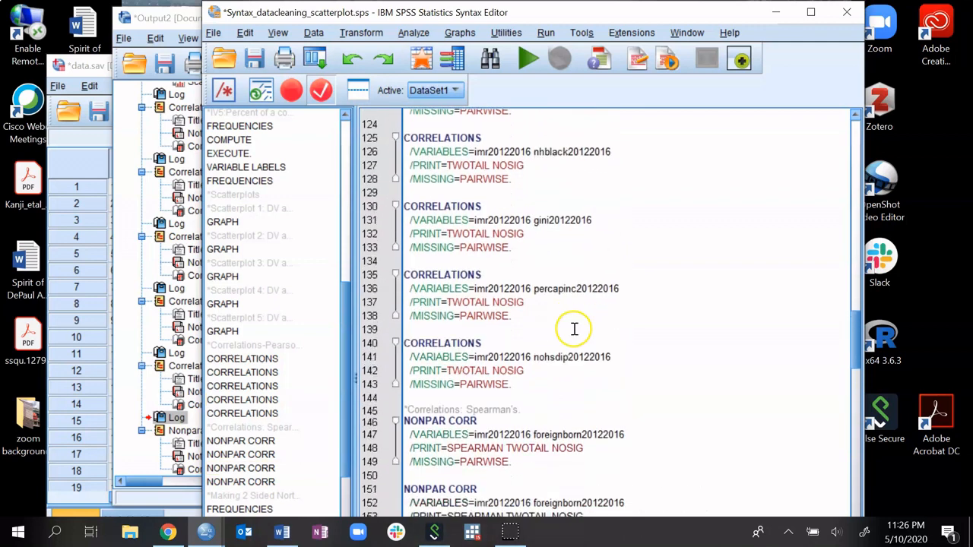
click(564, 219)
double_click(564, 220)
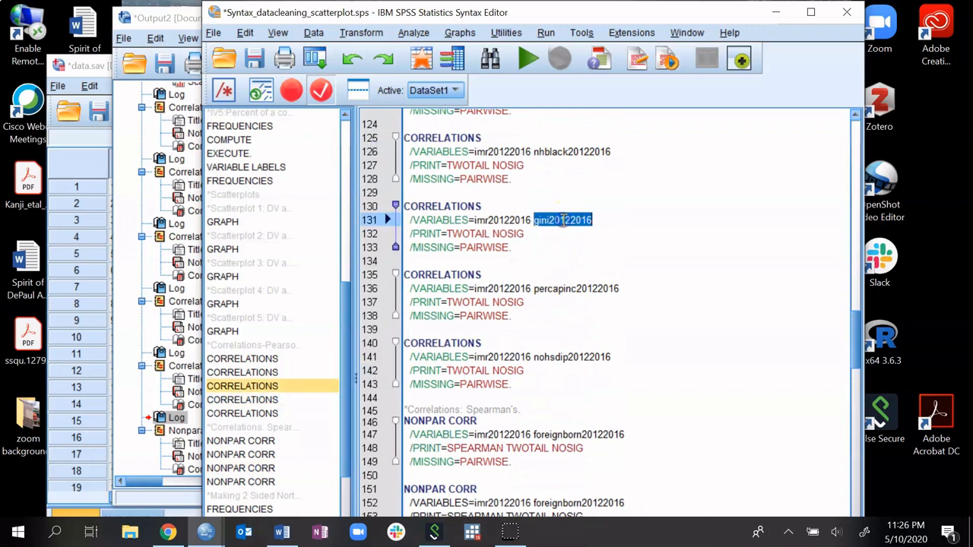
scroll(599, 304, down, 6)
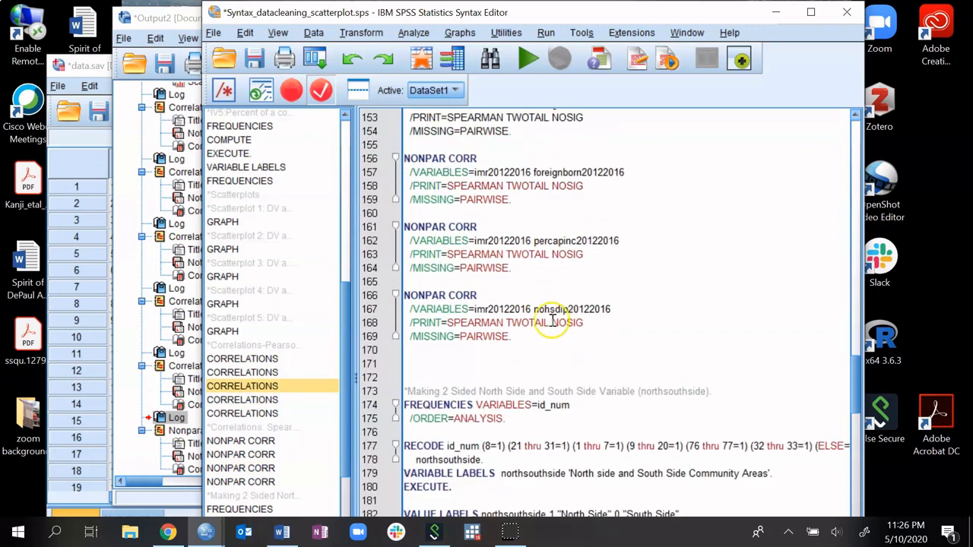
scroll(555, 311, up, 3)
double_click(580, 287)
key(ctrl+v)
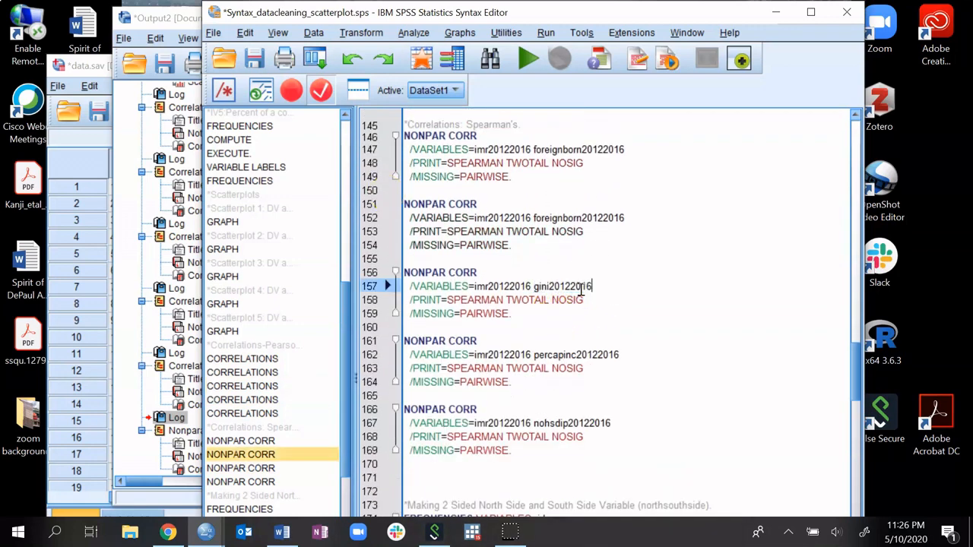
Step: Replace foreignborn20122016 in the second NONPAR CORR command with nhblack20122016 copied from the Pearson syntax
scroll(577, 289, up, 10)
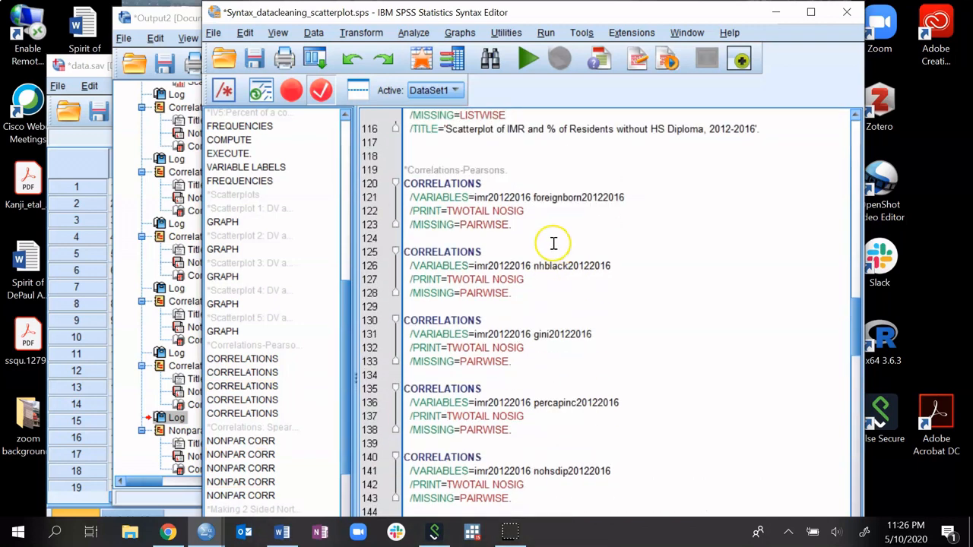
double_click(568, 266)
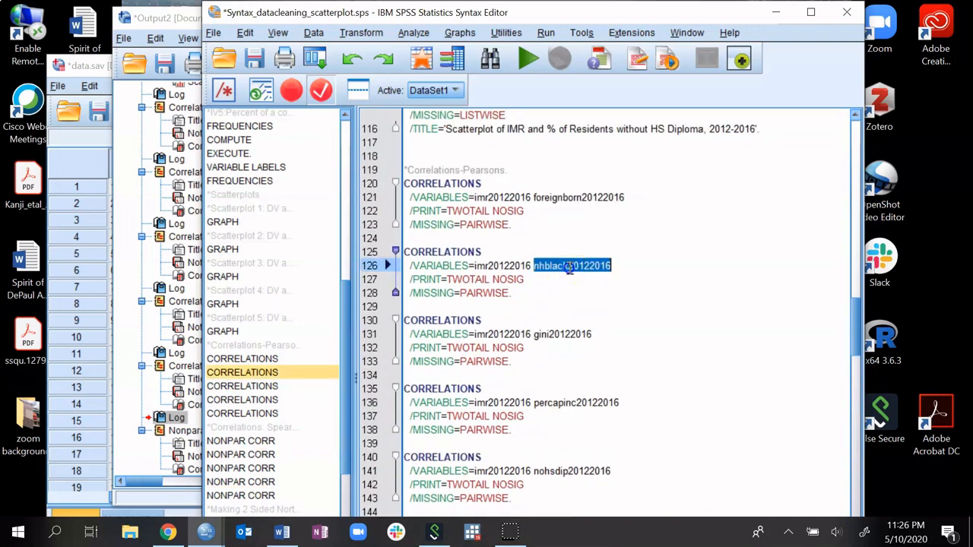
scroll(570, 268, down, 5)
scroll(569, 268, down, 4)
scroll(569, 268, up, 3)
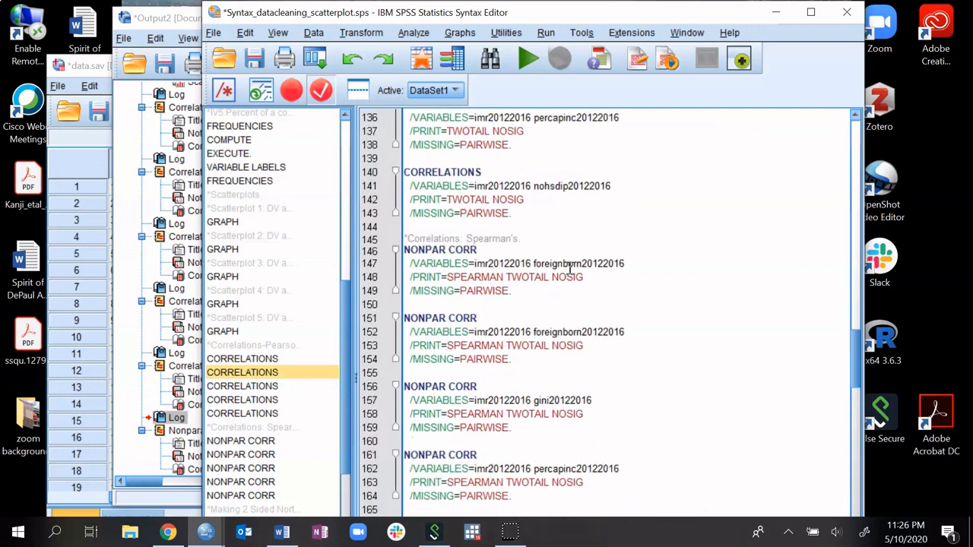
double_click(578, 331)
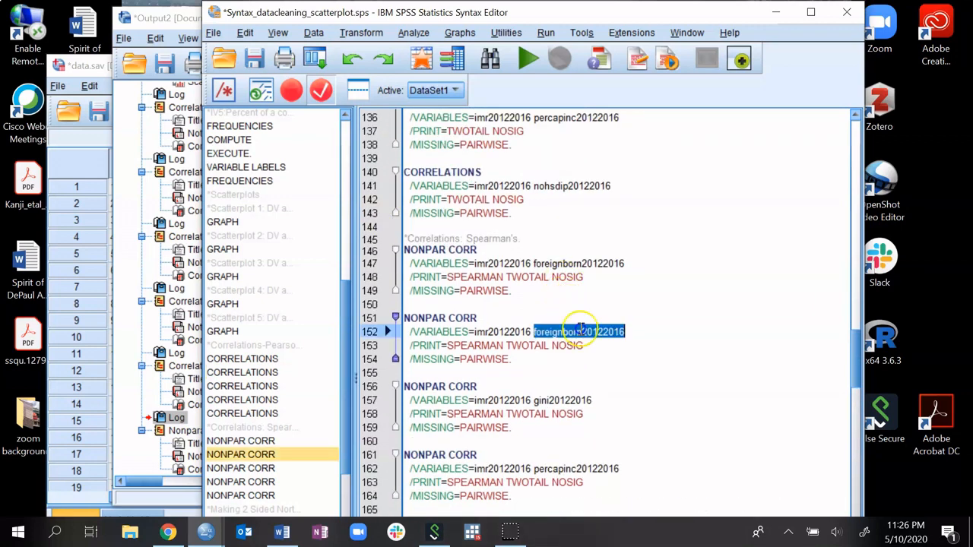
key(ctrl+v)
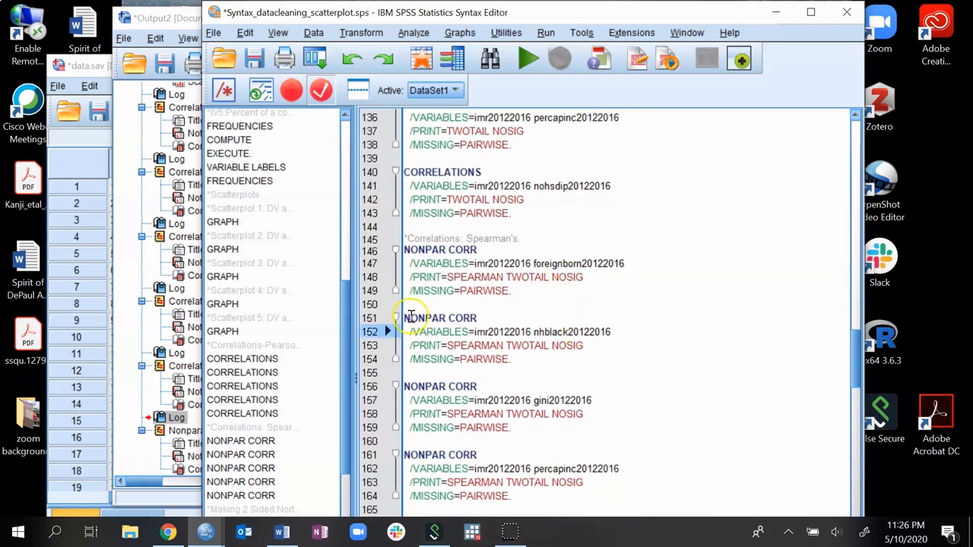
Step: Run the four NONPAR CORR commands for nhblack20122016, gini20122016, percapinc20122016 and nohsdip20122016
drag(408, 310, 664, 420)
scroll(710, 415, down, 4)
click(531, 58)
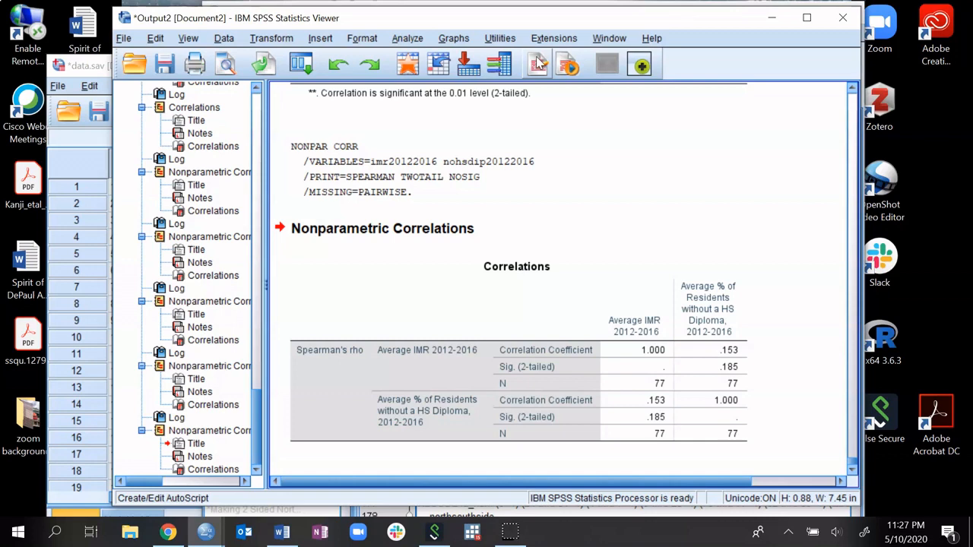
Step: Review the Spearman correlation tables in the output, from nohsdip20122016 back to foreignborn20122016
click(641, 229)
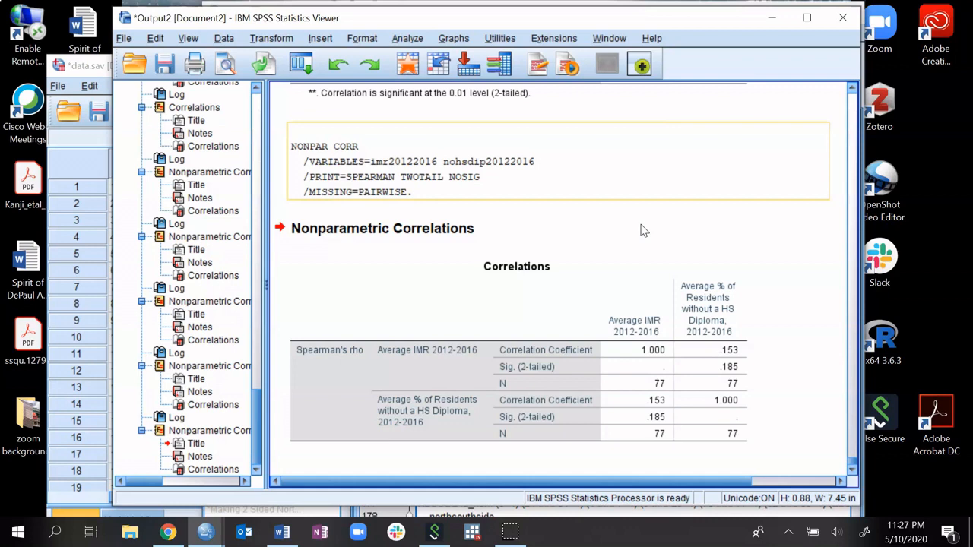
click(509, 235)
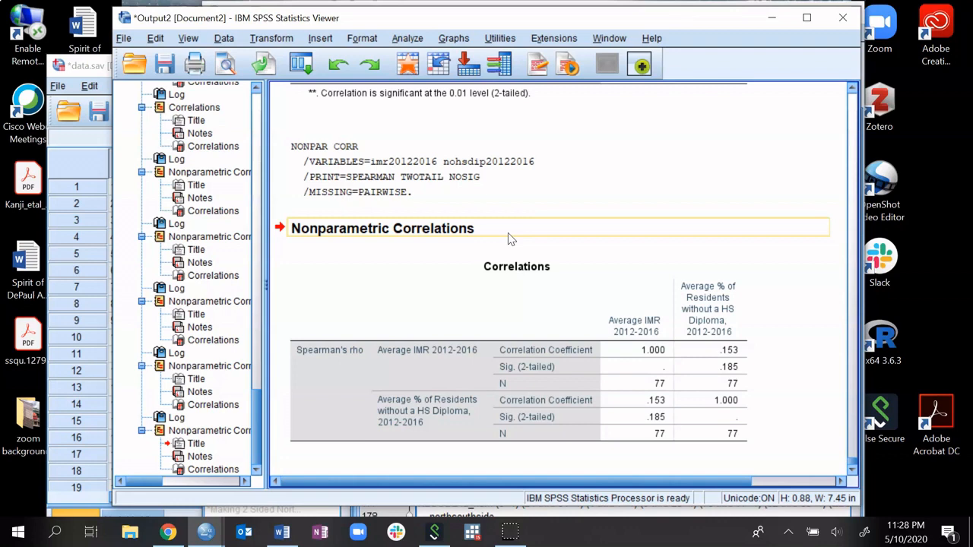
scroll(511, 311, up, 5)
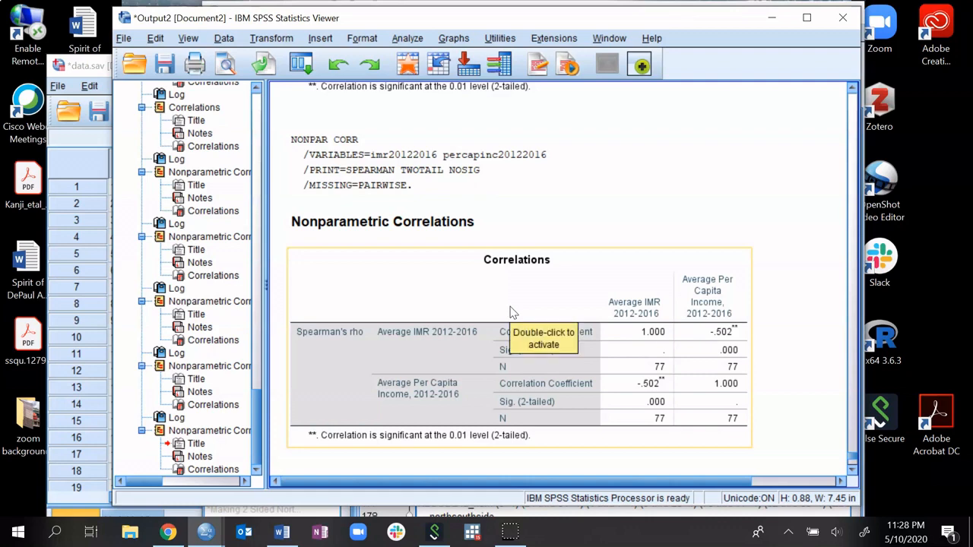
scroll(511, 311, up, 6)
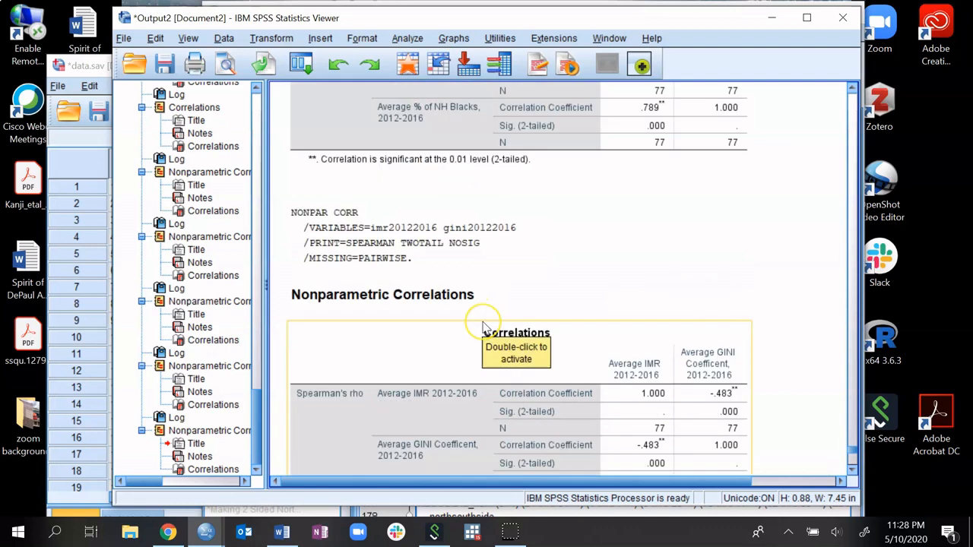
scroll(482, 327, up, 6)
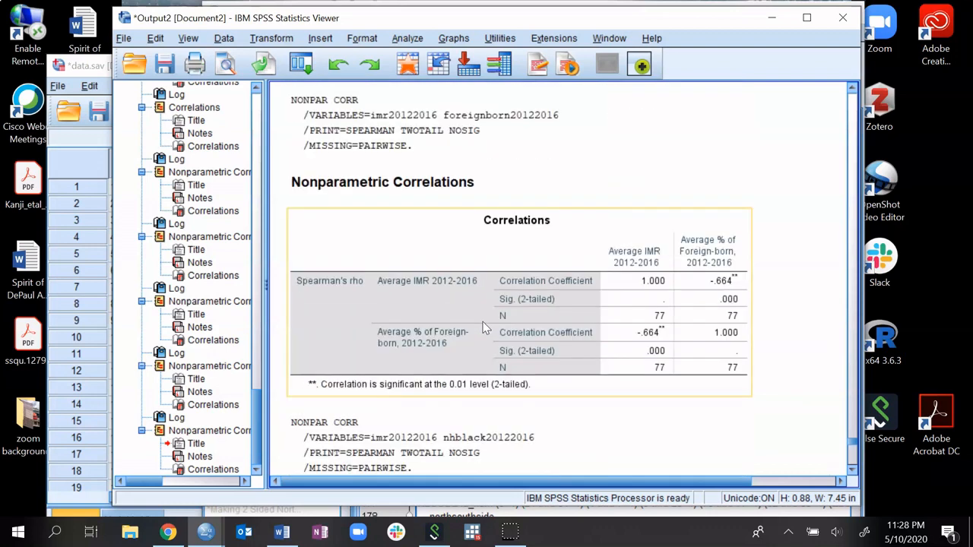
scroll(482, 327, up, 2)
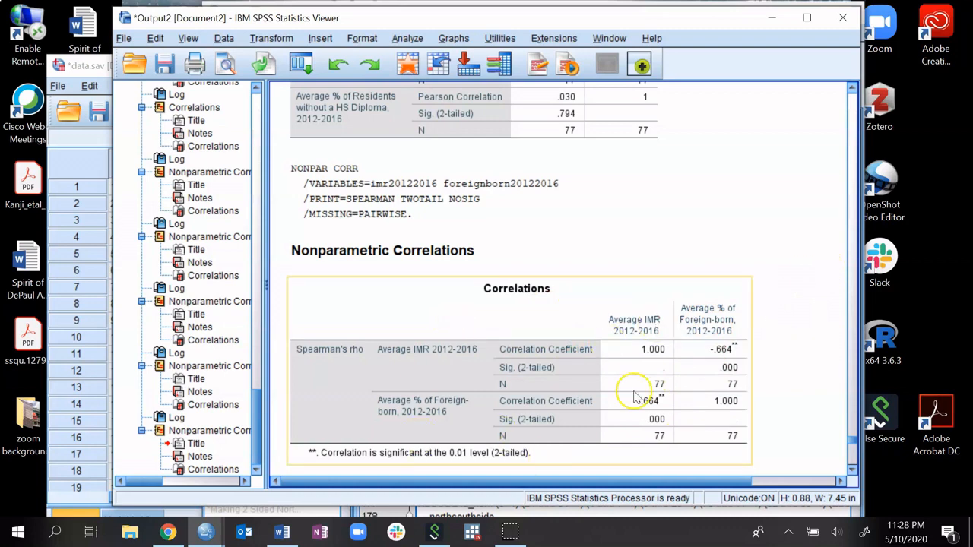
Step: Examine the Pearson correlation tables for all five IVs and compare the nohsdip20122016 result with its Spearman table
scroll(560, 397, up, 8)
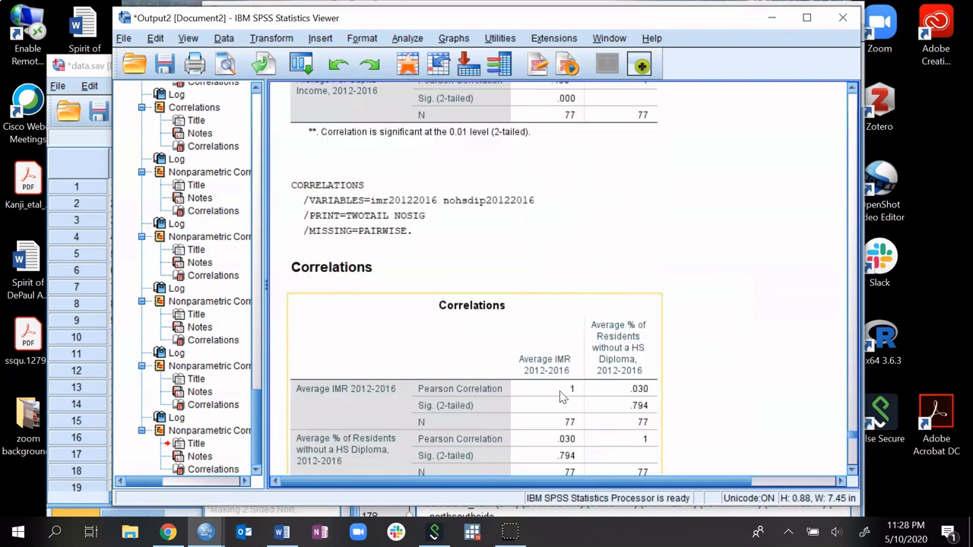
scroll(561, 397, up, 20)
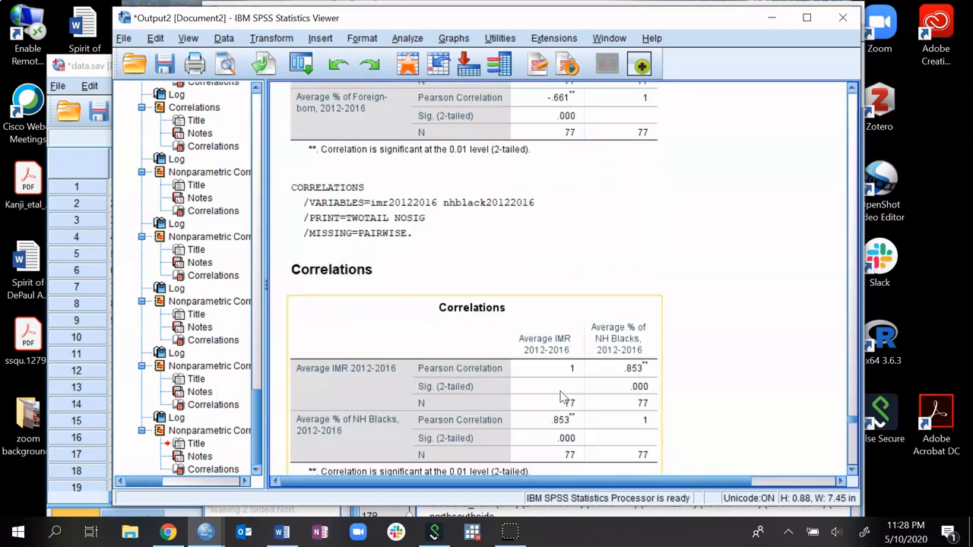
scroll(561, 397, up, 5)
scroll(561, 397, up, 5)
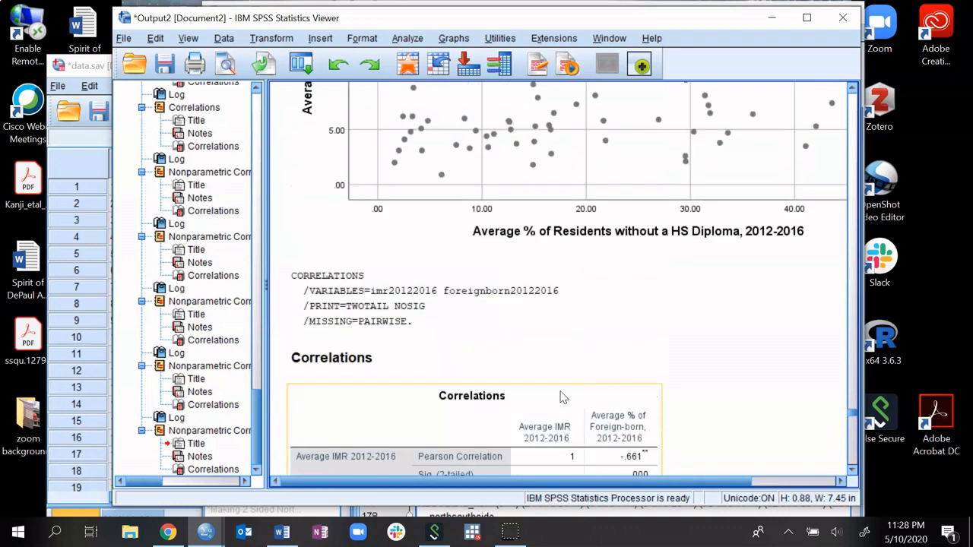
scroll(562, 396, down, 2)
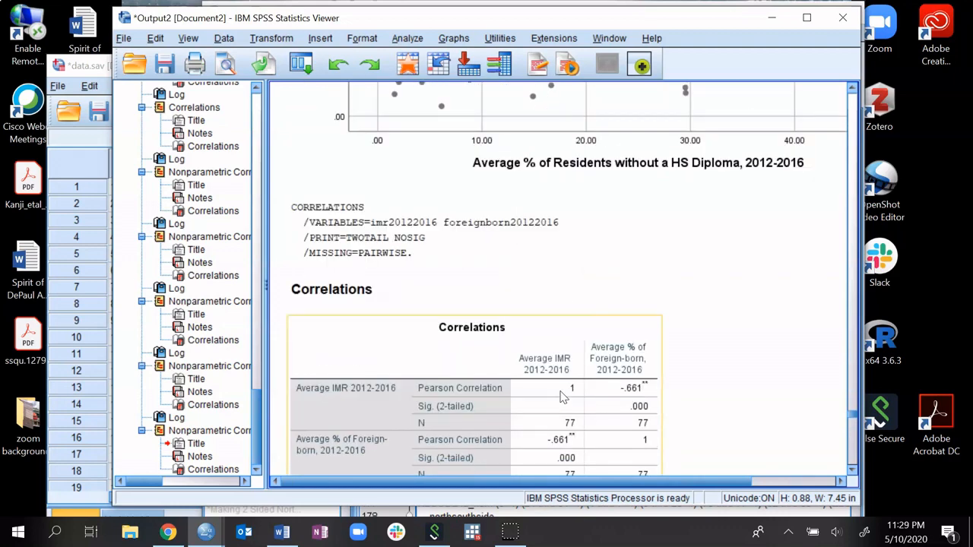
scroll(632, 392, down, 8)
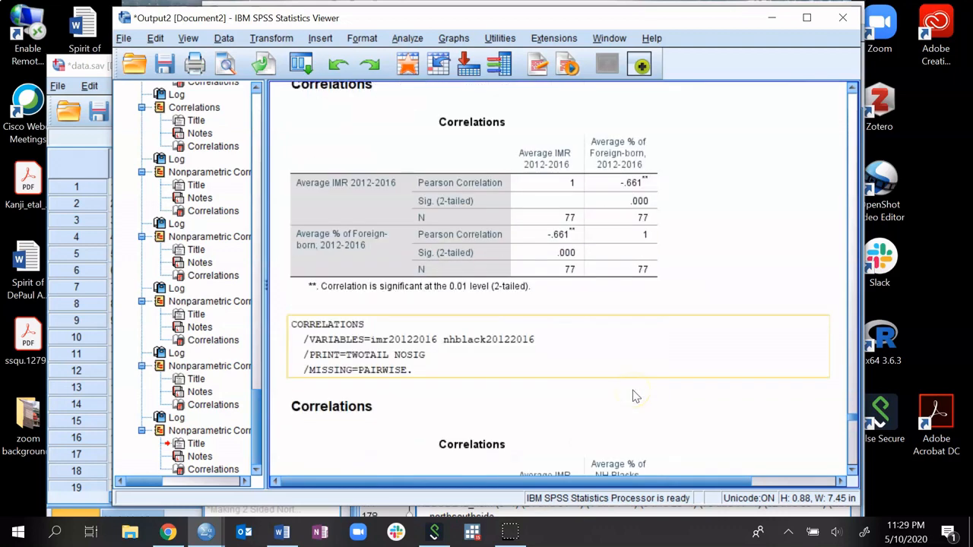
scroll(633, 391, down, 10)
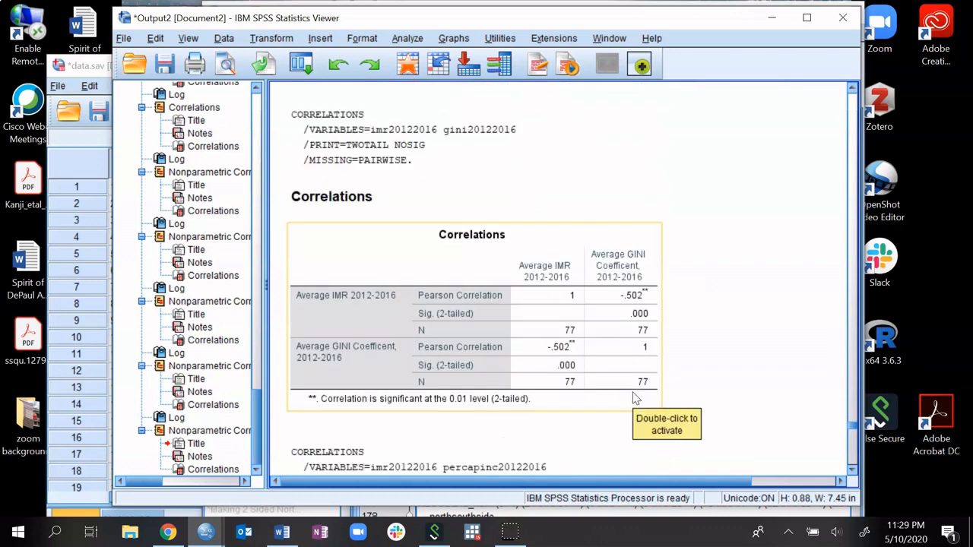
scroll(634, 395, down, 11)
scroll(635, 398, down, 11)
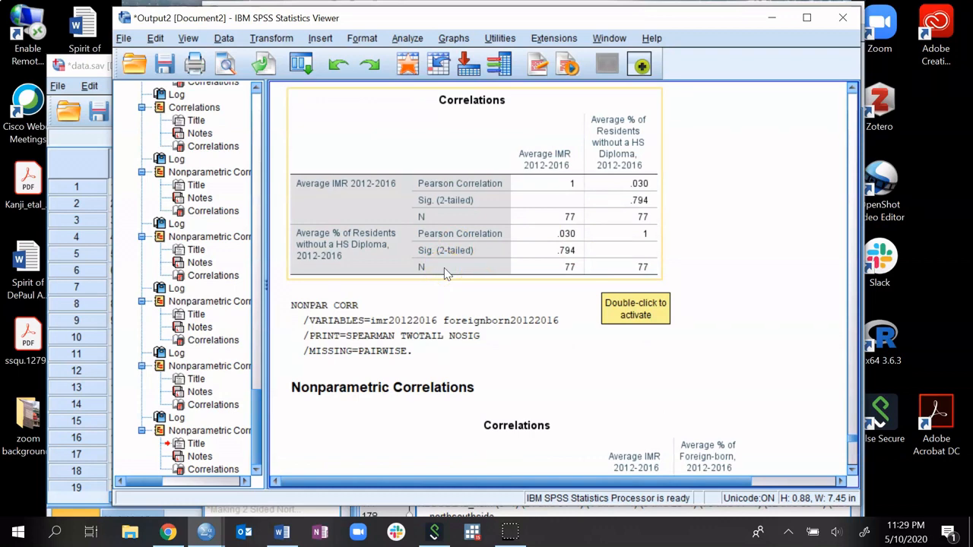
scroll(446, 271, down, 4)
scroll(447, 274, up, 2)
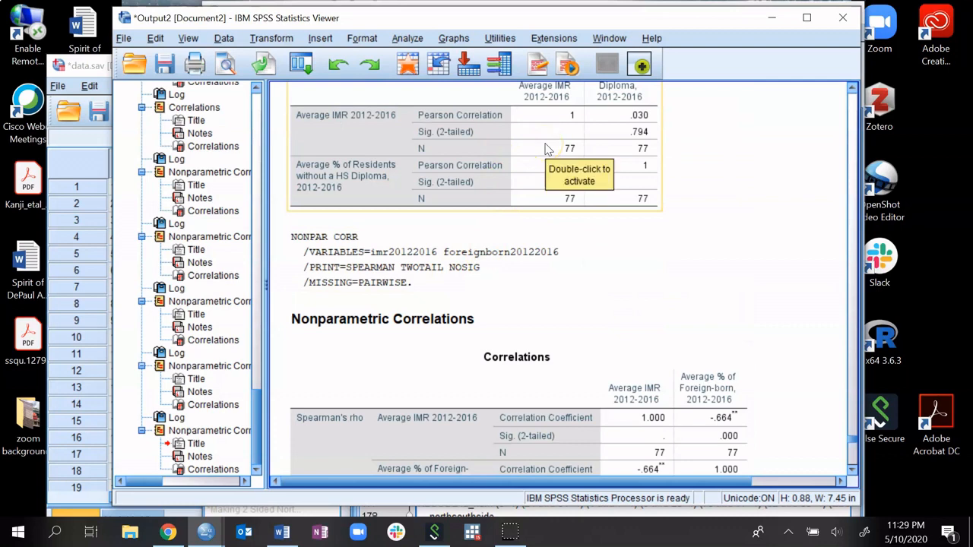
scroll(546, 148, down, 15)
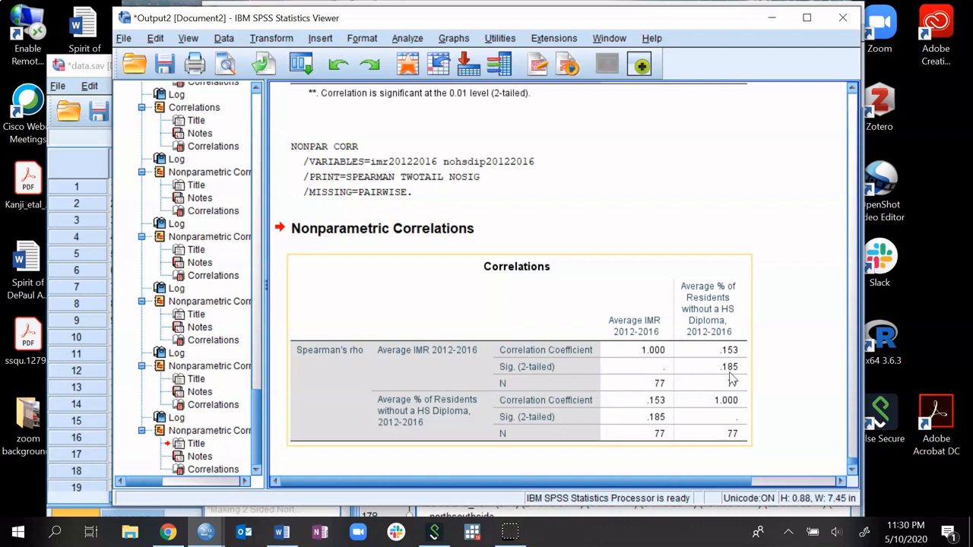
Step: Minimize the output and review the syntax that creates the northsouthside and nwsside variables
click(771, 17)
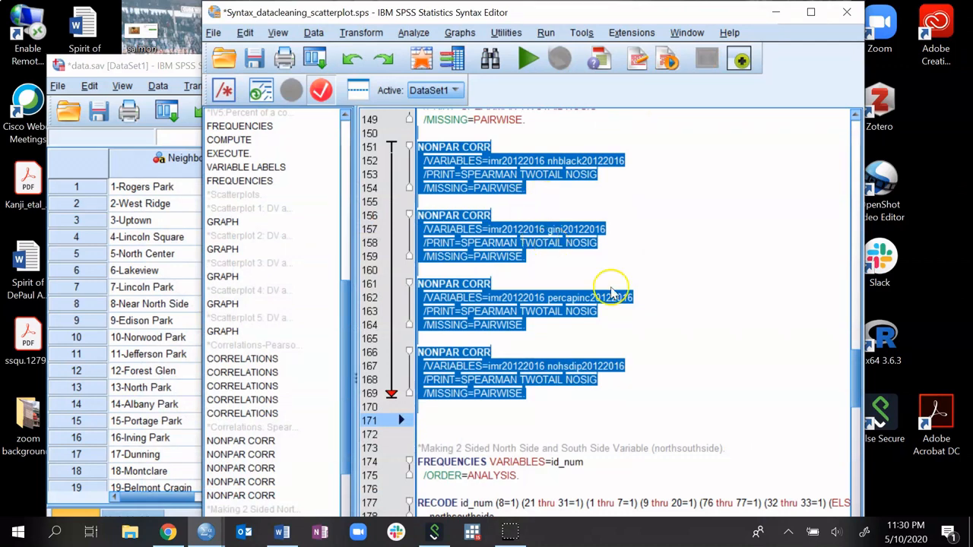
scroll(621, 298, down, 4)
scroll(622, 298, down, 7)
scroll(622, 299, up, 4)
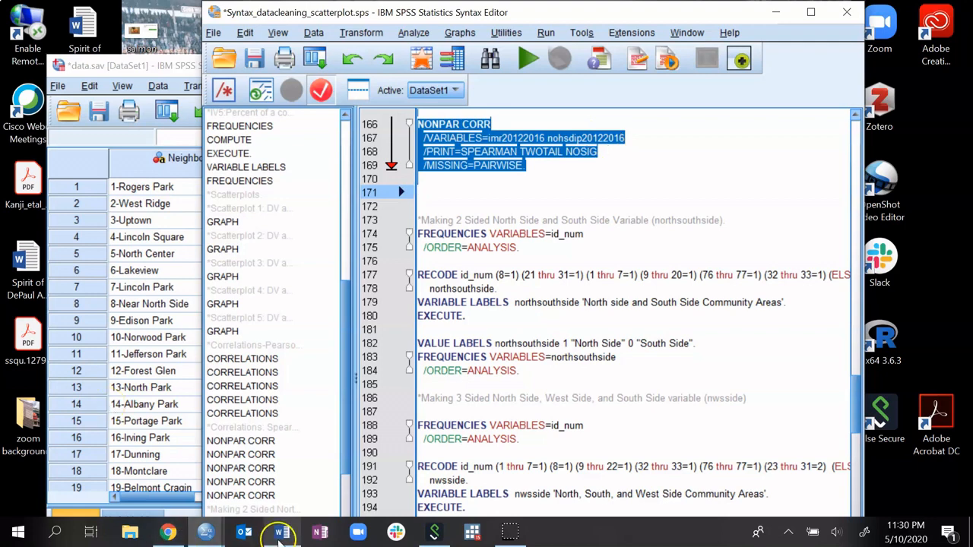
mouse_move(206, 532)
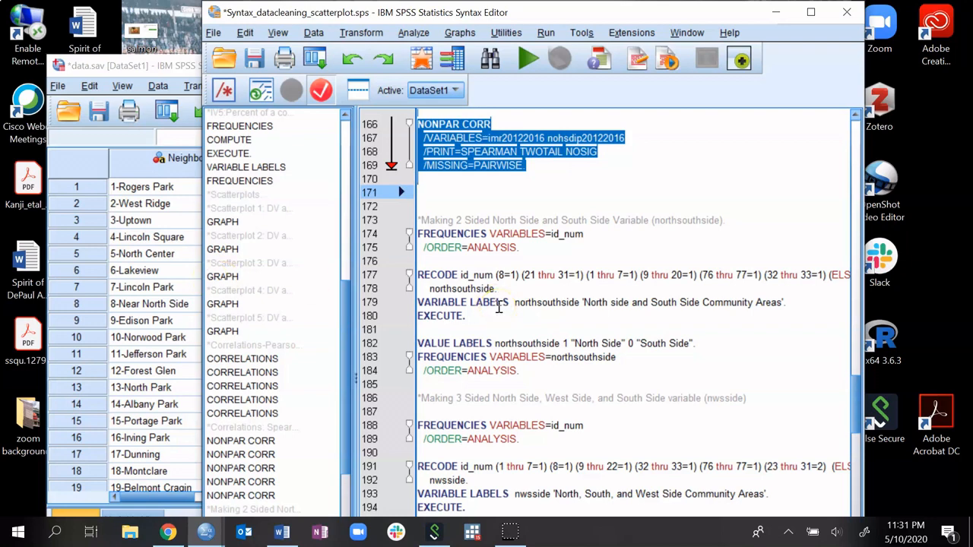
Step: Switch to the Miniproject2 document in Word, maximize it and examine the map of Chicago community areas and sides
click(280, 535)
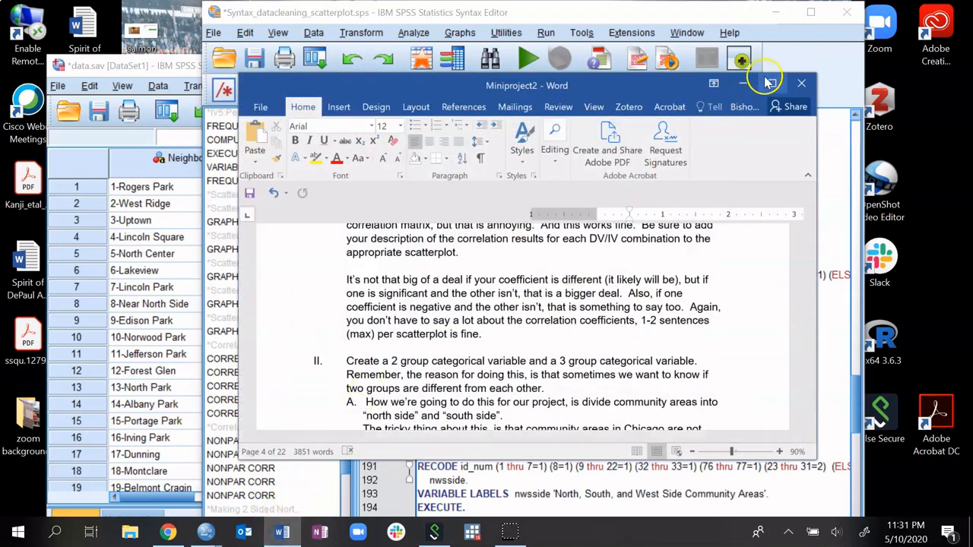
click(766, 82)
scroll(537, 246, down, 15)
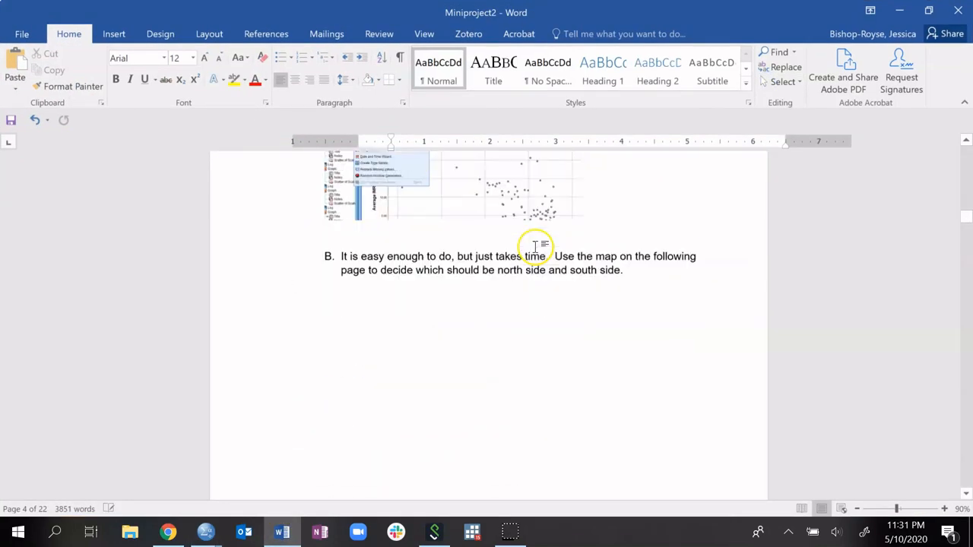
scroll(535, 246, down, 10)
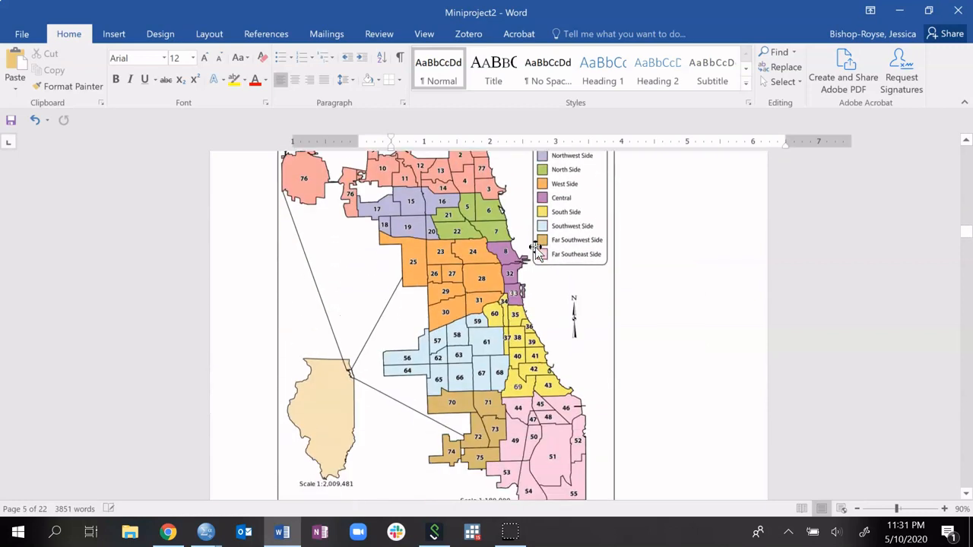
scroll(535, 247, down, 1)
scroll(535, 247, up, 3)
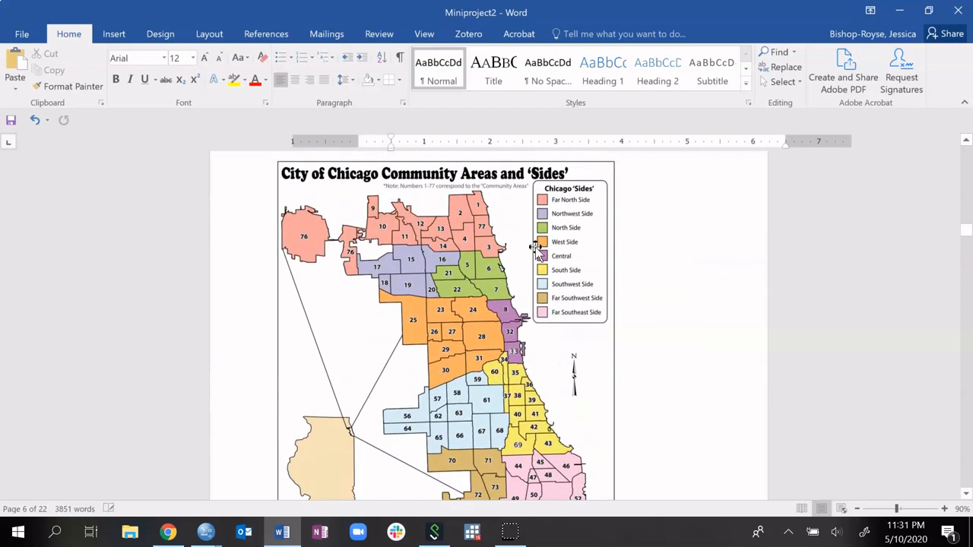
scroll(536, 250, down, 2)
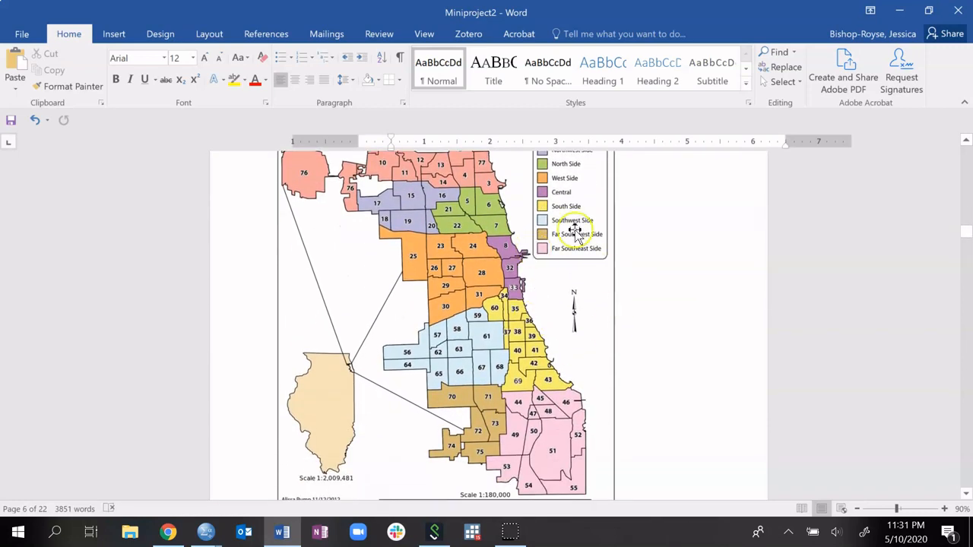
scroll(600, 339, up, 3)
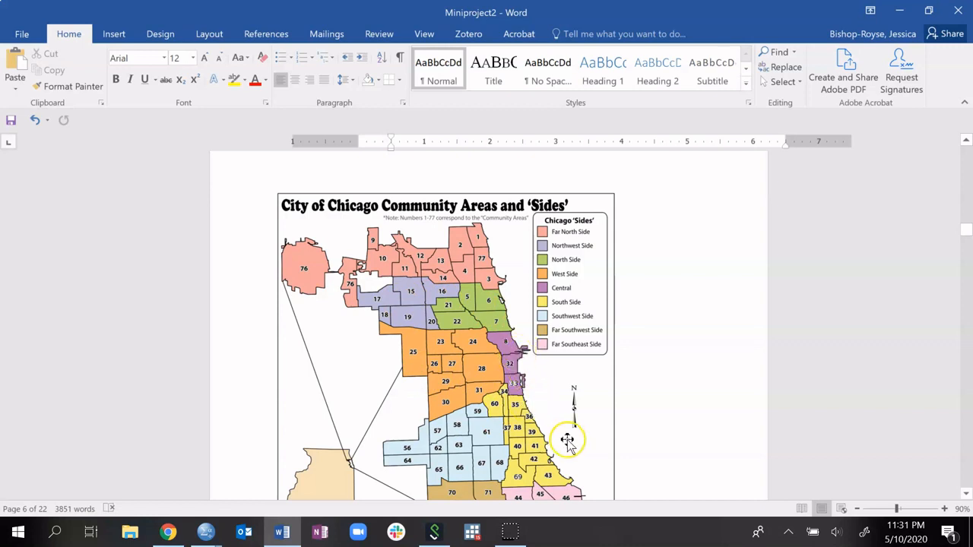
scroll(444, 447, down, 1)
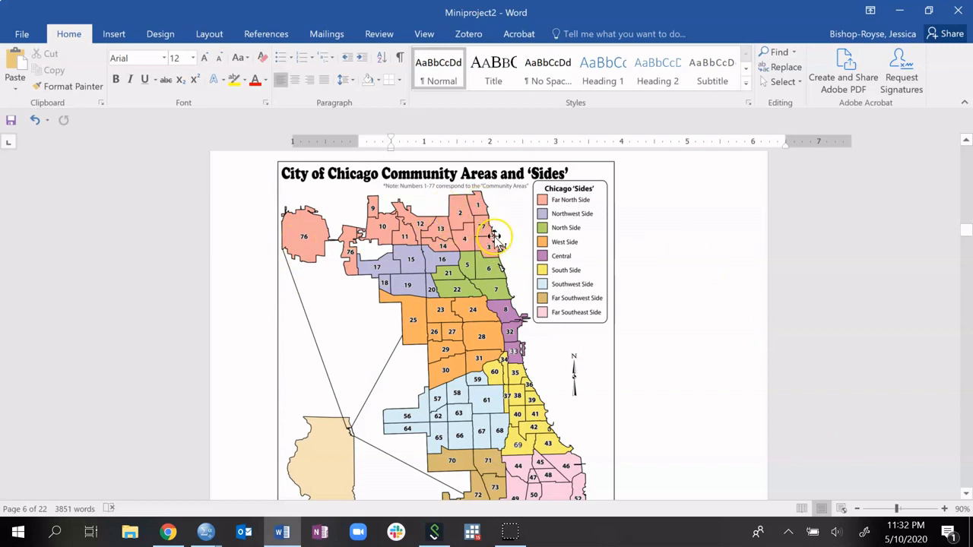
Step: Examine the Chicago community areas map from the north side down to the far southeast side and back up
scroll(539, 337, down, 2)
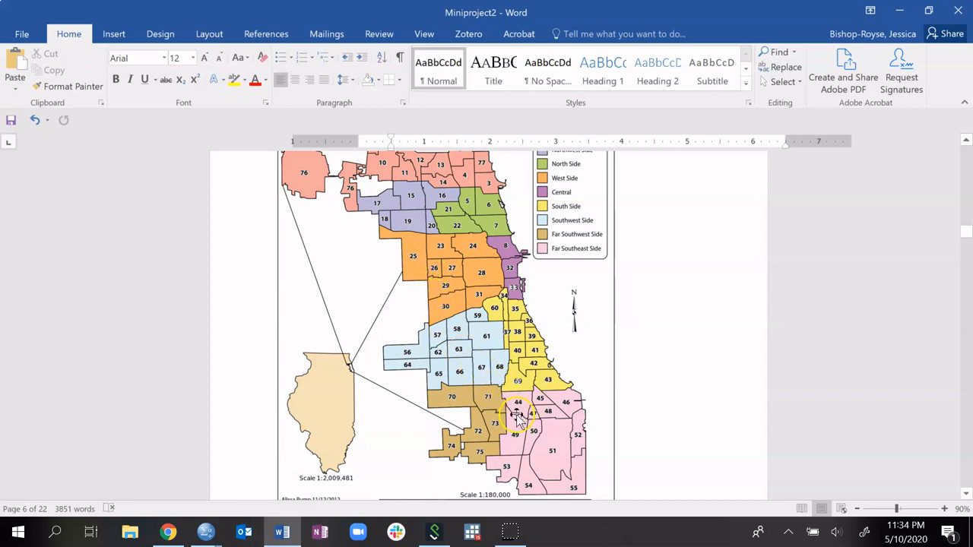
scroll(536, 376, up, 1)
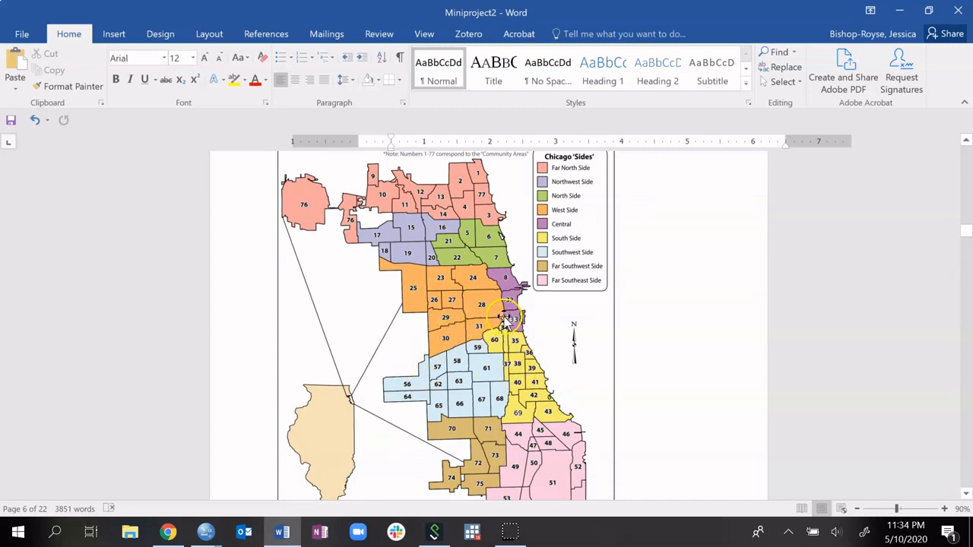
scroll(467, 380, down, 2)
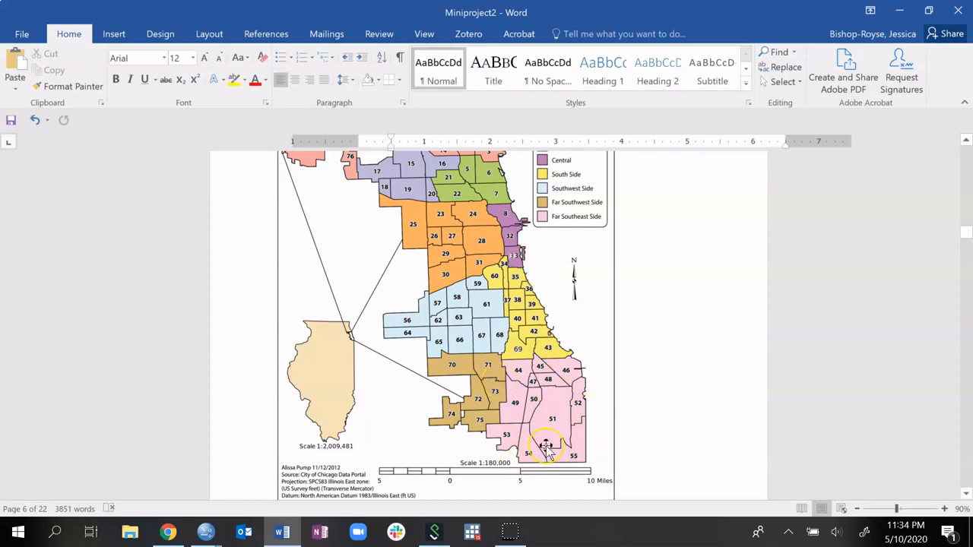
scroll(546, 448, up, 2)
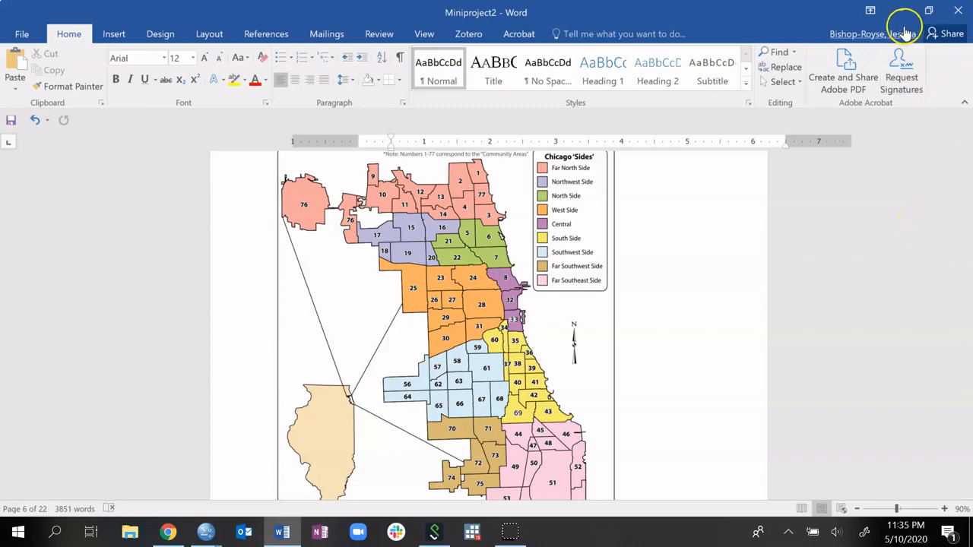
Step: Place the Word map side by side with the SPSS Syntax Editor and run the frequencies syntax for id_num
drag(679, 10, 972, 116)
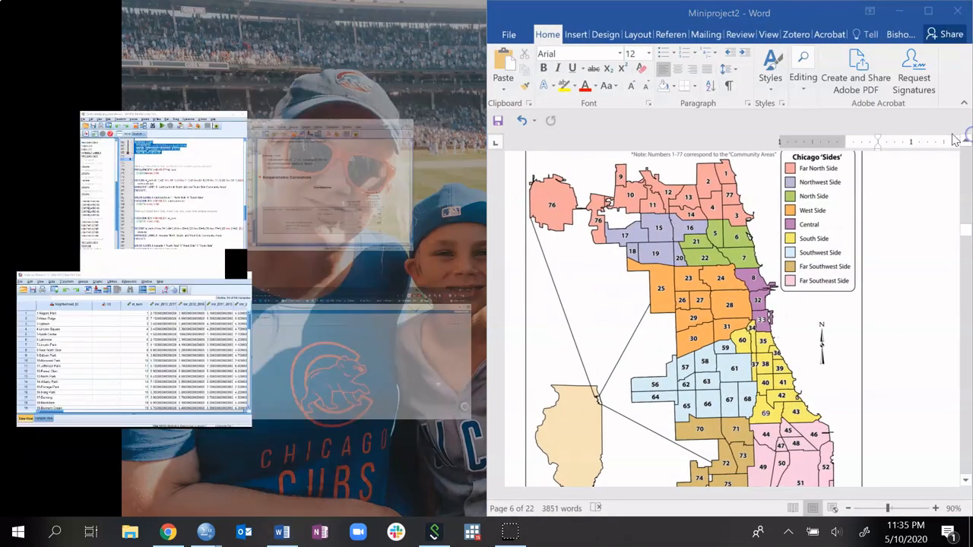
click(148, 217)
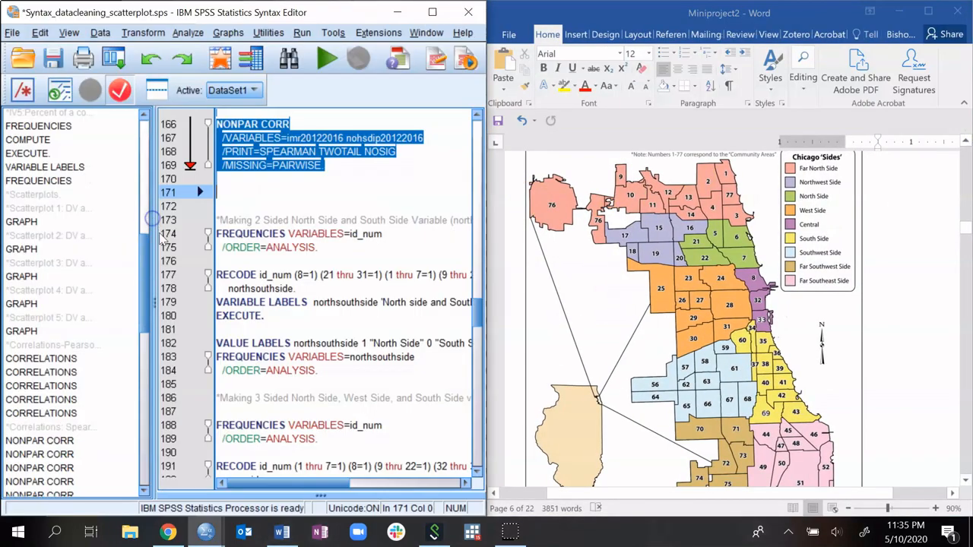
drag(347, 251, 217, 232)
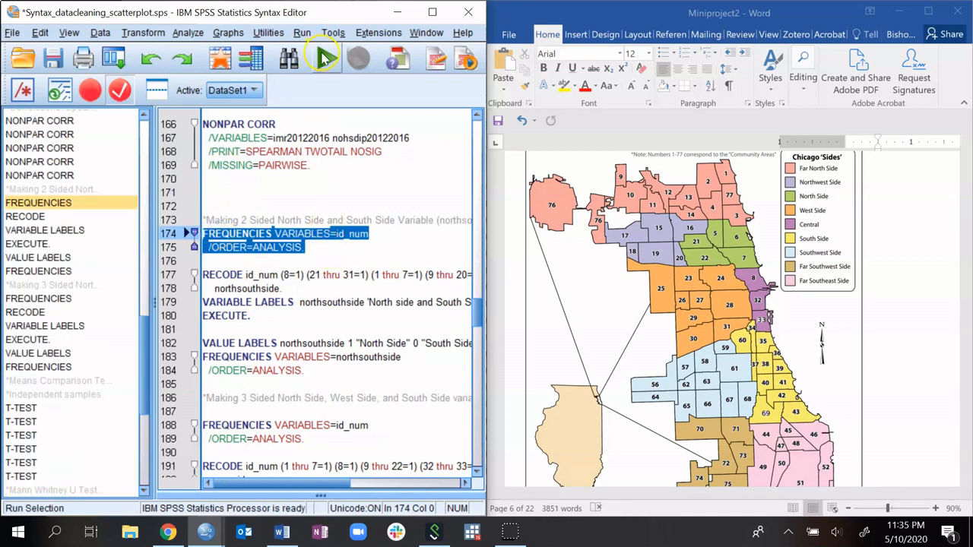
click(324, 60)
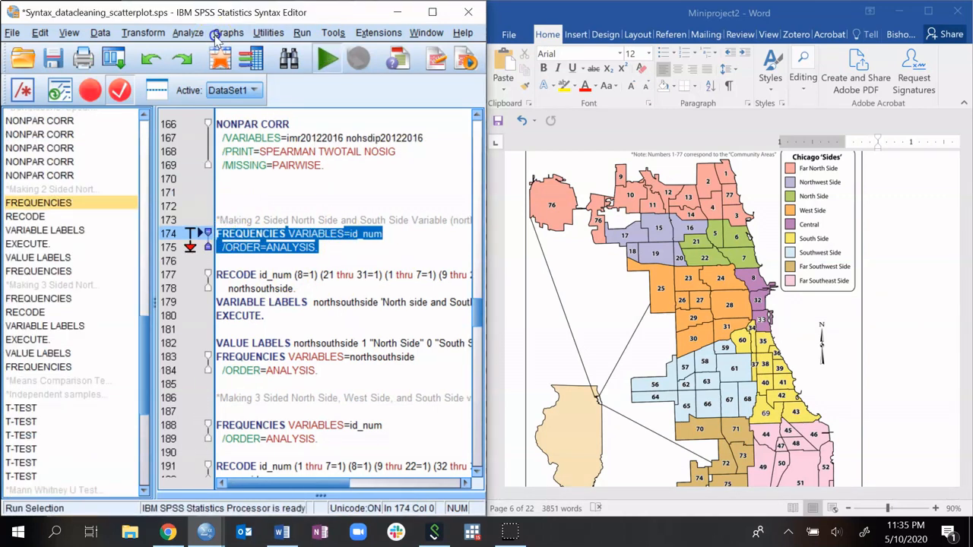
Step: Review the id_num frequency table in the SPSS output, then minimize the output
mouse_move(206, 532)
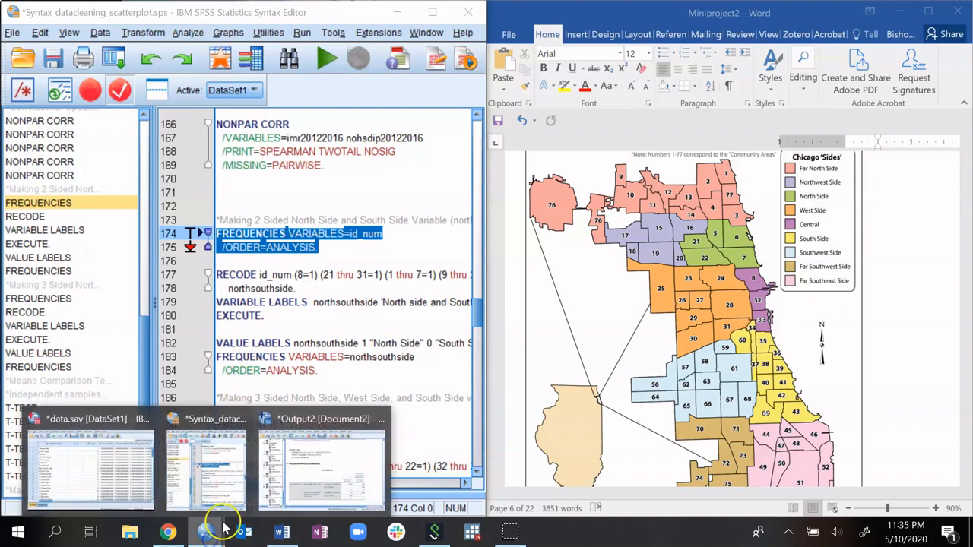
click(267, 495)
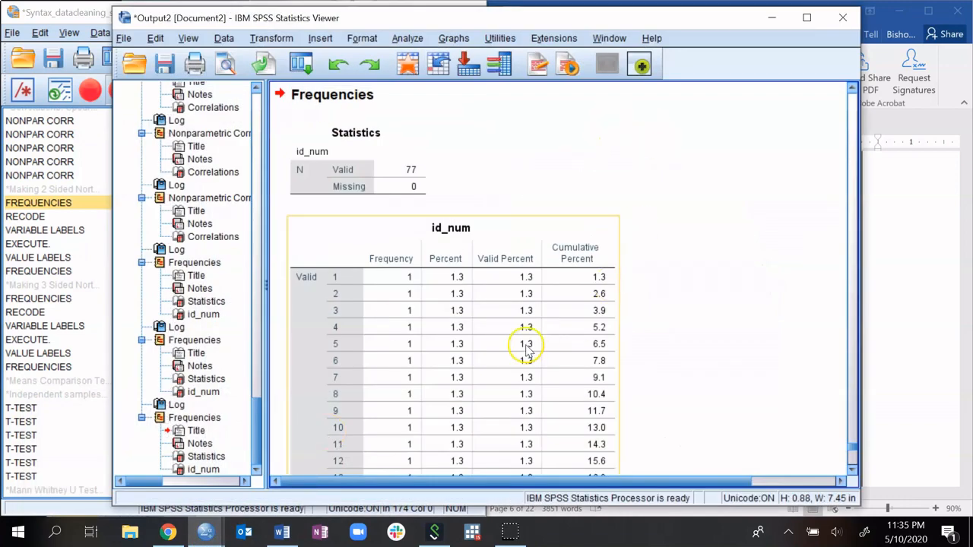
scroll(391, 327, down, 15)
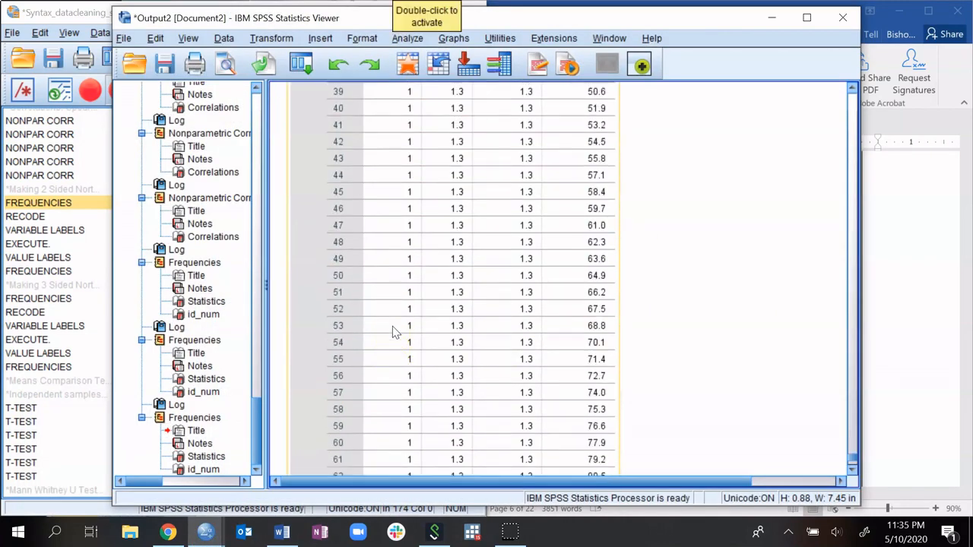
scroll(342, 221, up, 8)
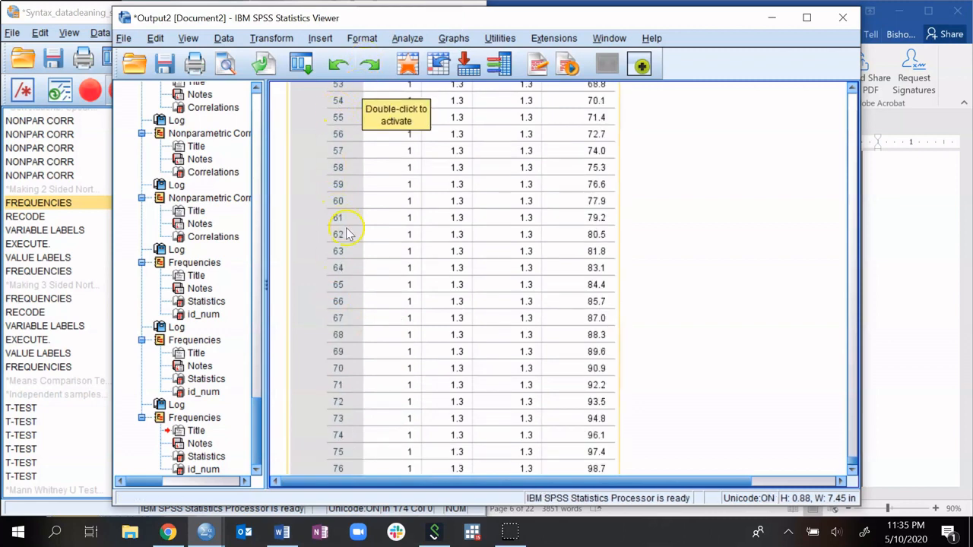
click(771, 16)
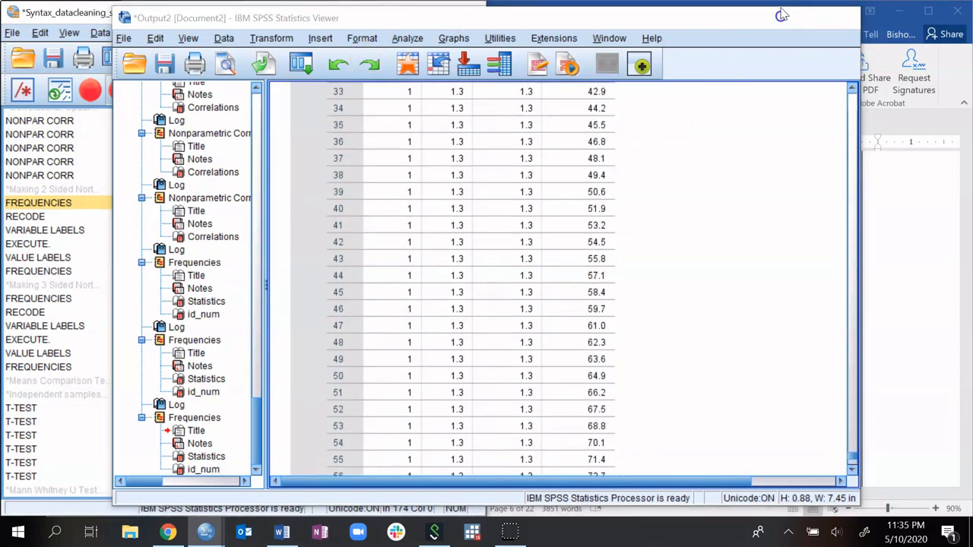
Step: Open Recode into Different Variables, then narrow and reposition the dialog so it leaves the community areas map uncovered
click(100, 35)
mouse_move(126, 40)
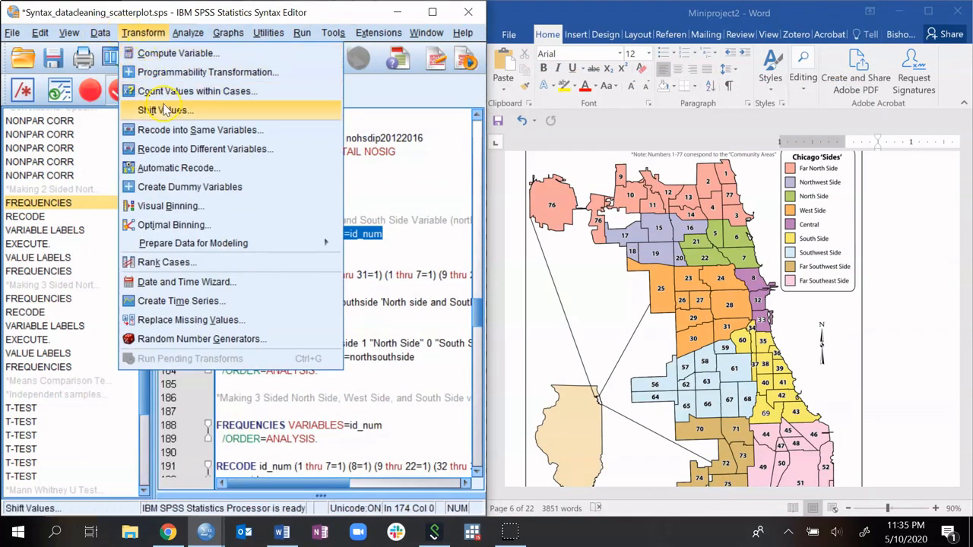
click(184, 150)
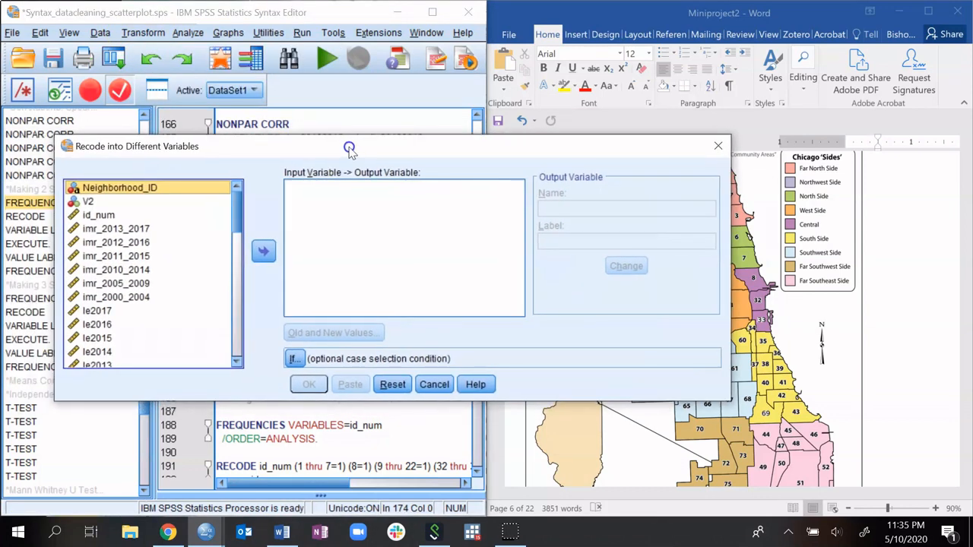
drag(349, 150, 338, 148)
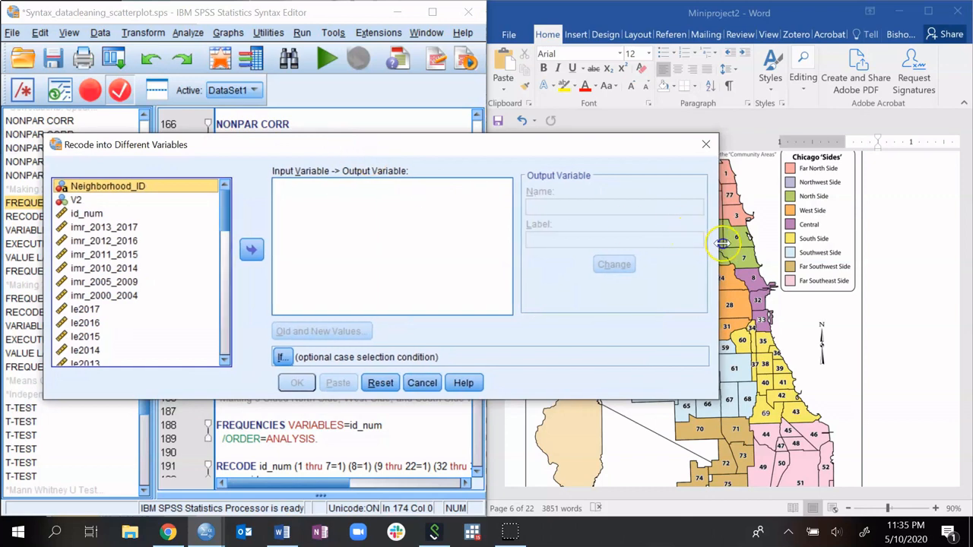
drag(722, 243, 520, 301)
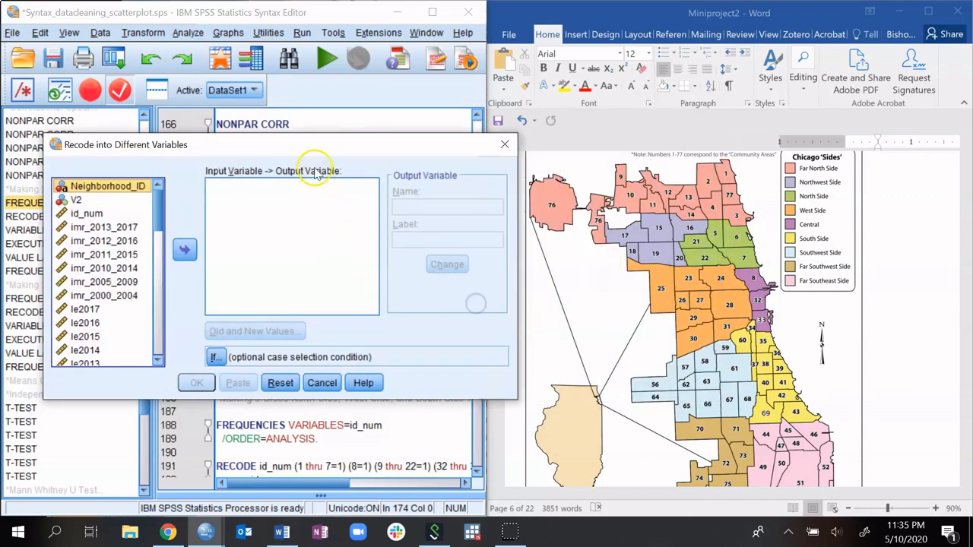
drag(308, 141, 281, 13)
Step: Add id_num as the input variable for the recode
scroll(125, 117, down, 5)
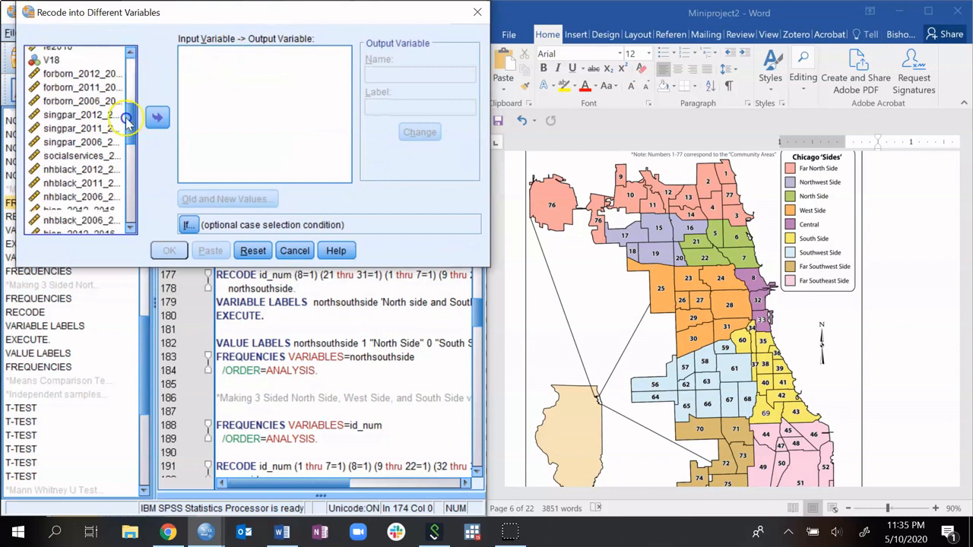
drag(127, 117, 171, 59)
click(47, 82)
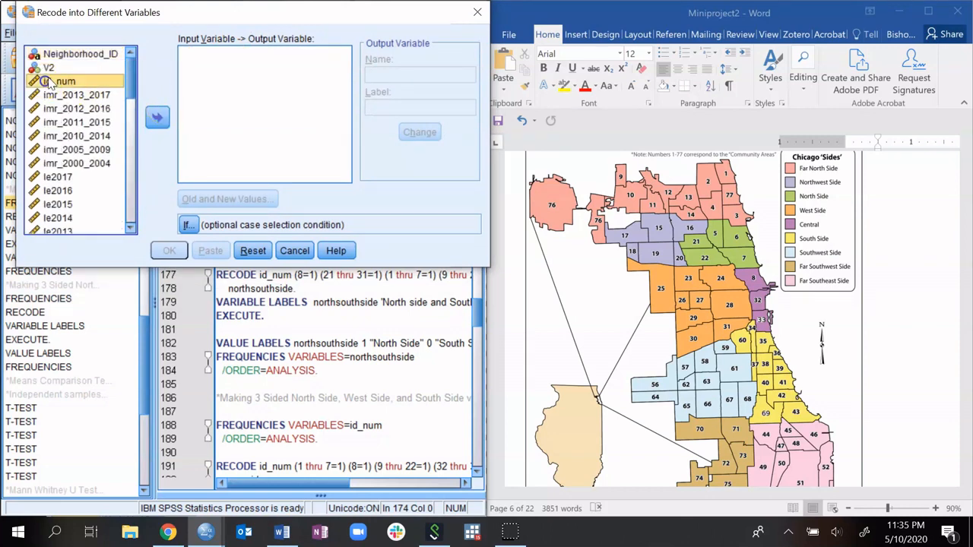
click(156, 116)
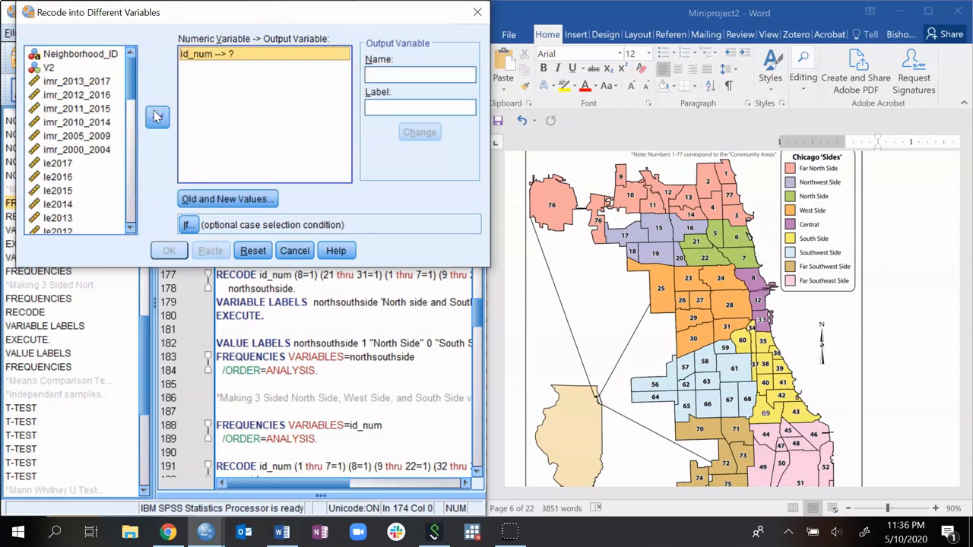
Step: Name the output variable northsouthside and check the existing recode syntax for its label wording
click(403, 74)
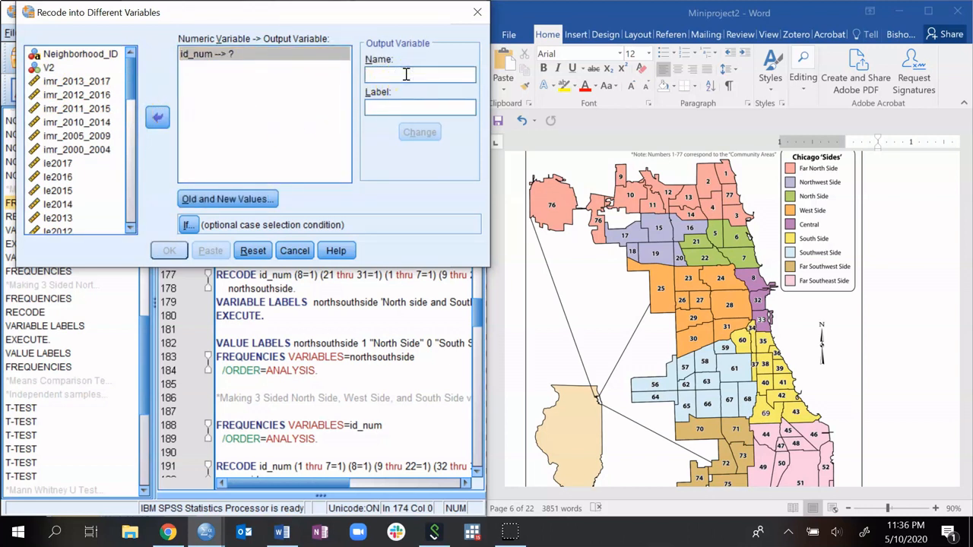
text(nort)
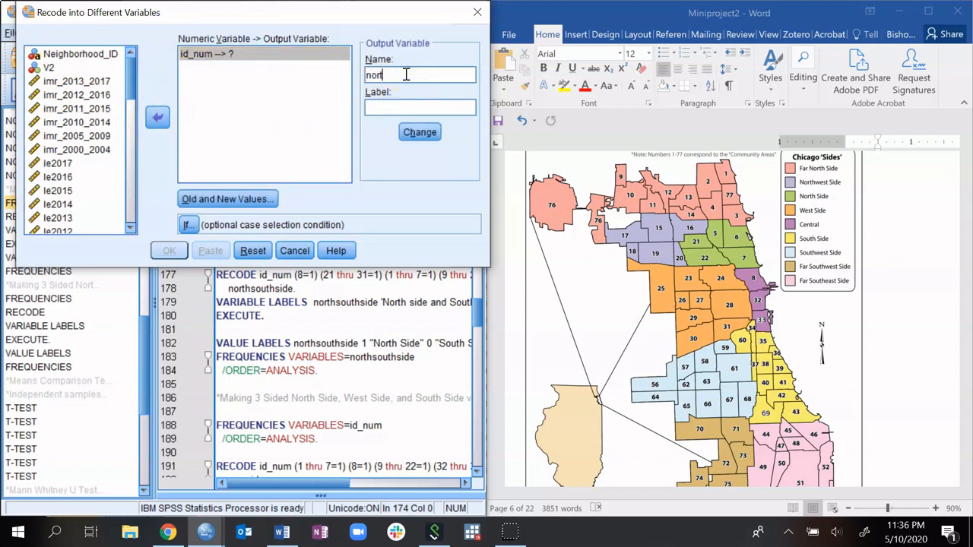
text(hsouthside)
click(400, 113)
click(372, 332)
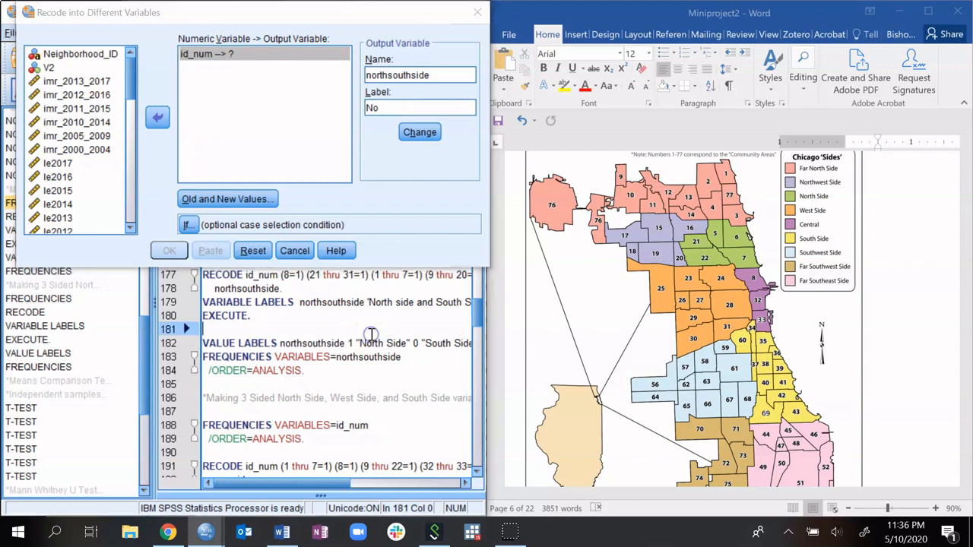
scroll(372, 335, up, 3)
scroll(372, 334, down, 2)
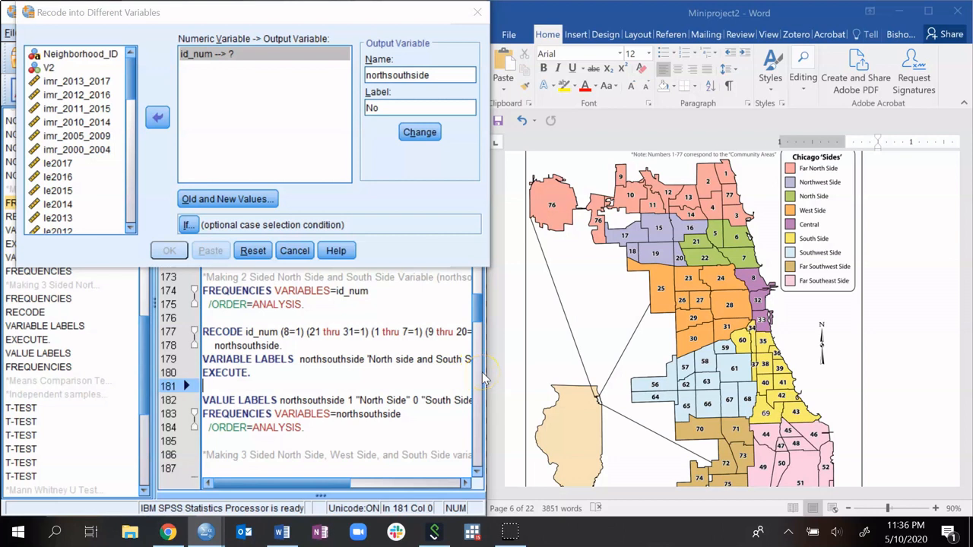
Step: Label the output variable "North Side and South Side" and apply the name and label to the id_num recode
double_click(387, 108)
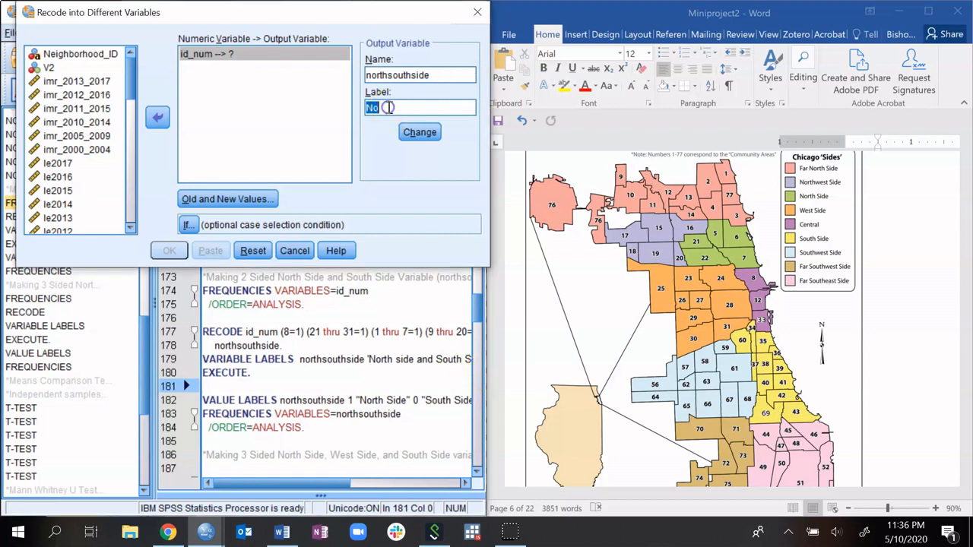
text(North Side a)
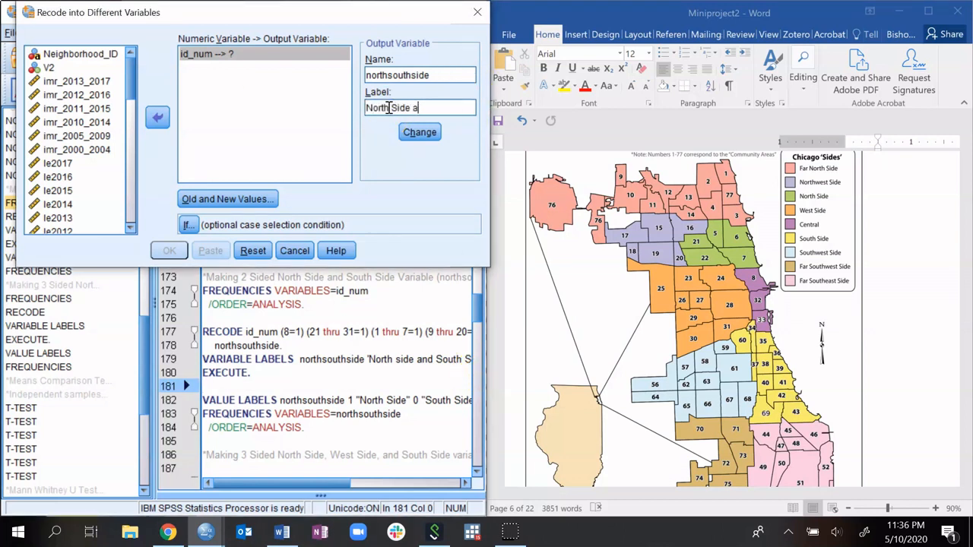
text(nd South Sid3e)
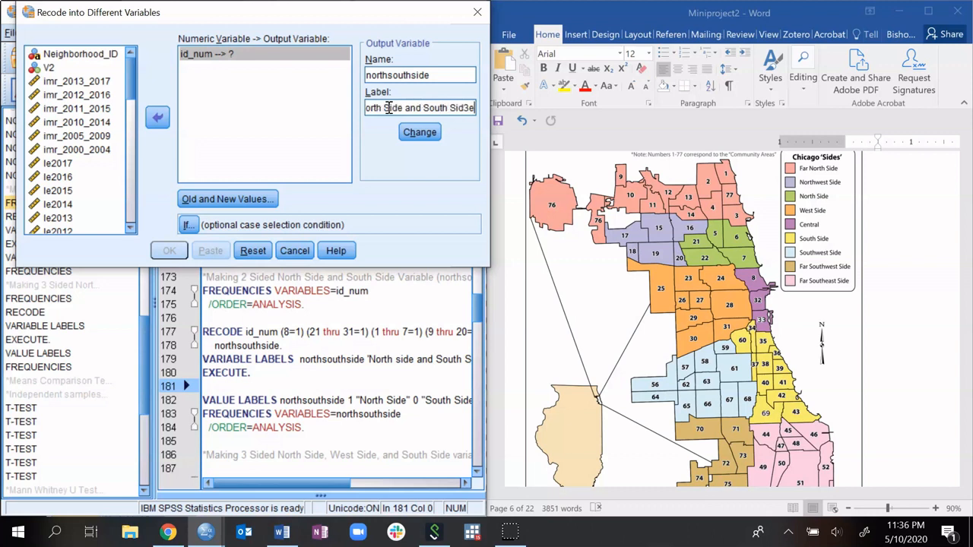
key(BackSpace)
key(BackSpace)
text(e)
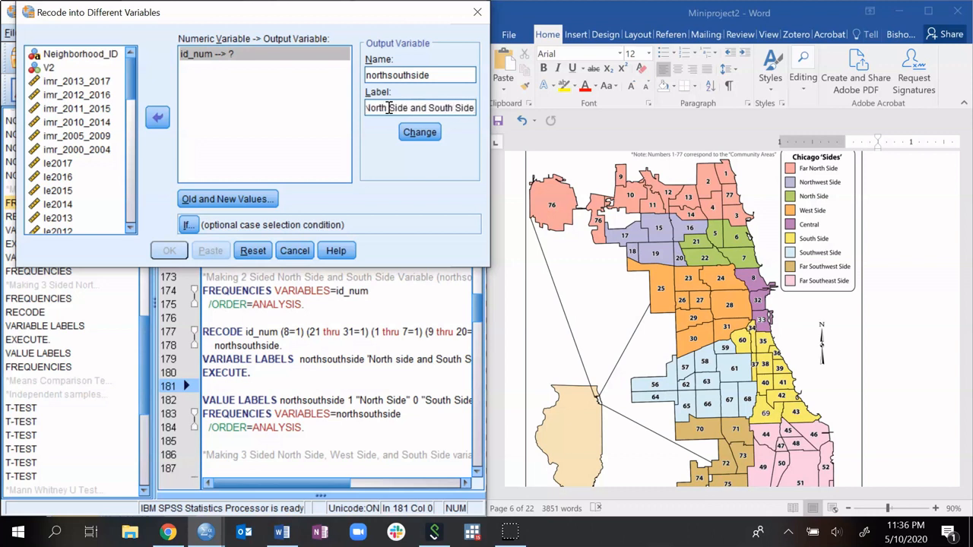
click(428, 135)
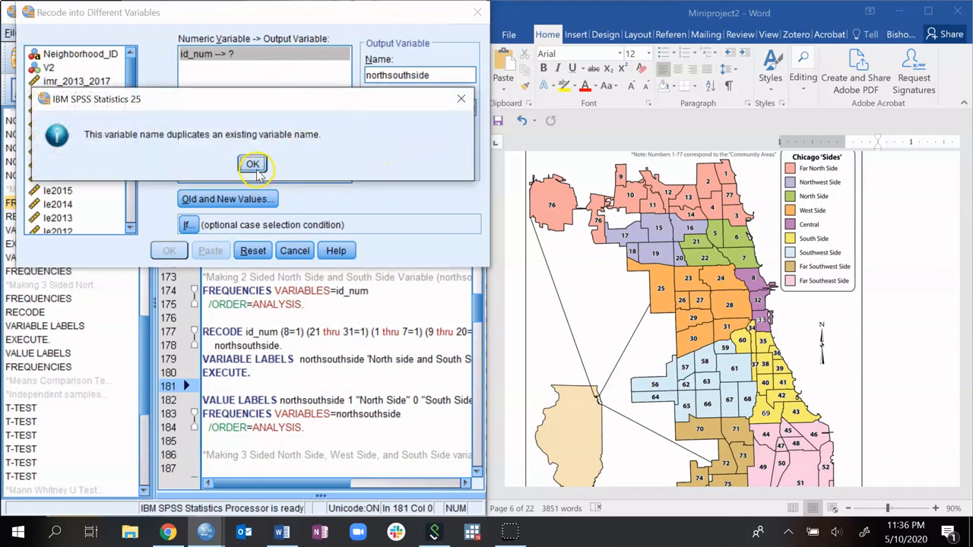
click(253, 165)
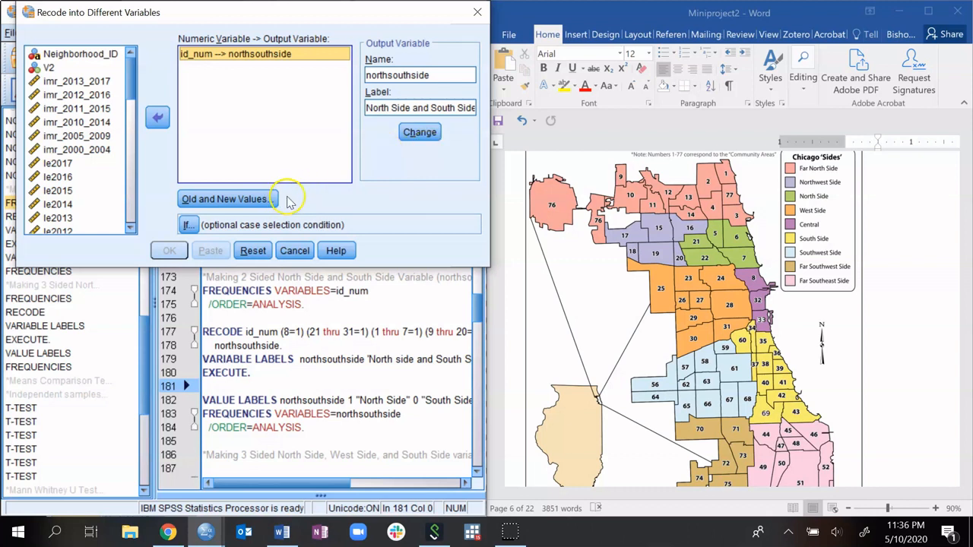
Step: Open the old and new values for the northsouthside recode and map the id_num range 1 through 22 to 1
click(229, 200)
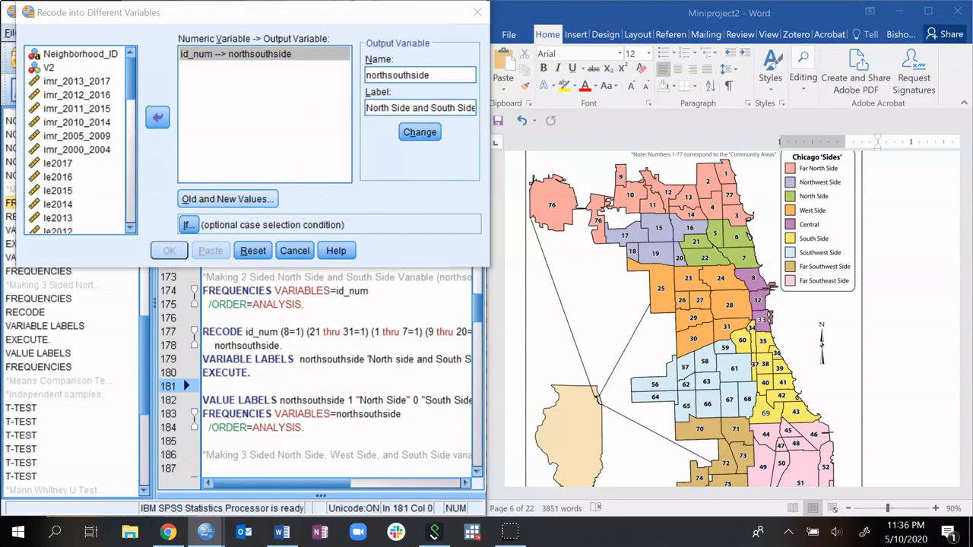
drag(238, 163, 262, 144)
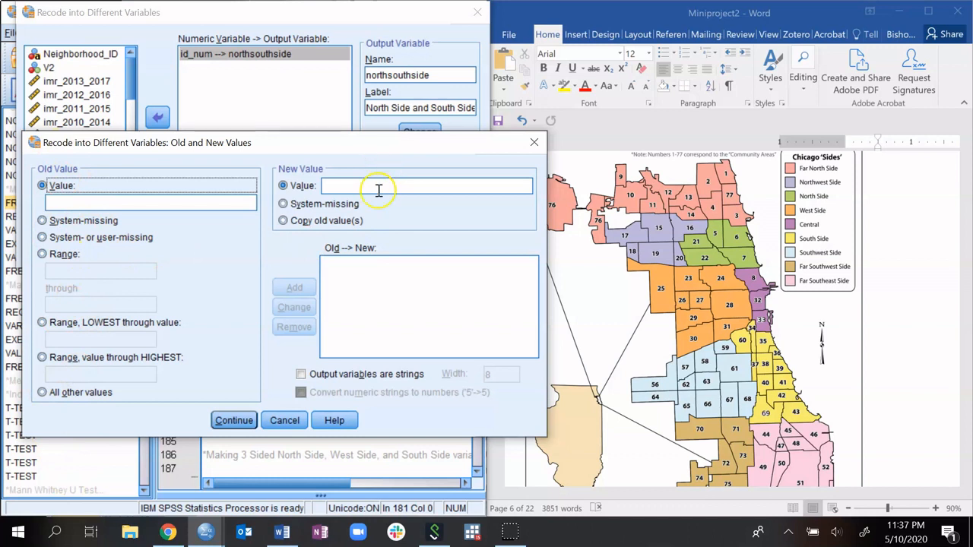
click(62, 202)
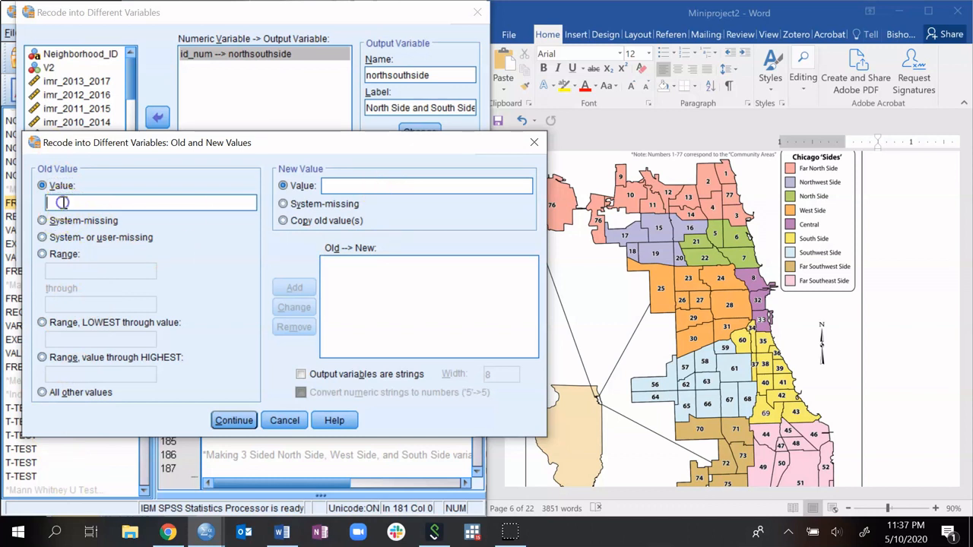
click(42, 254)
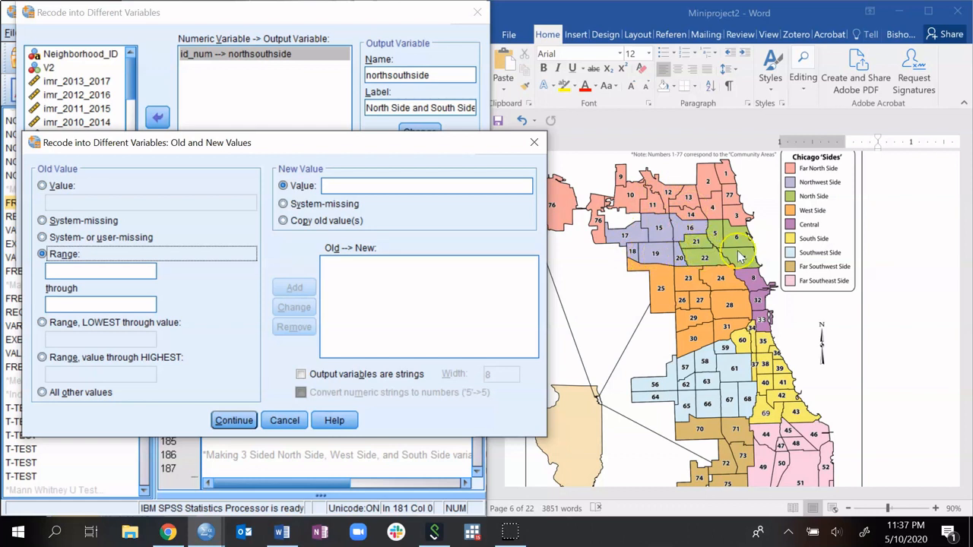
click(85, 268)
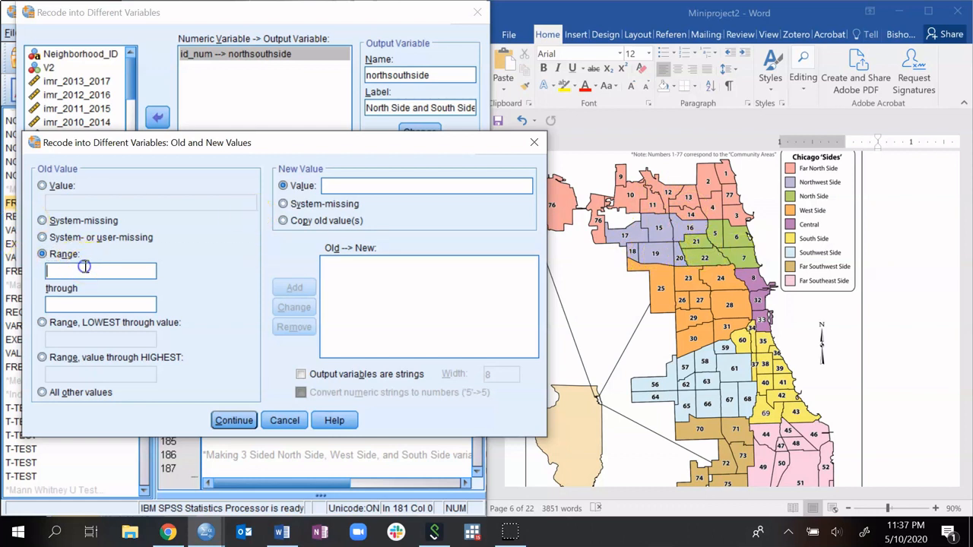
text(1)
click(66, 300)
click(369, 185)
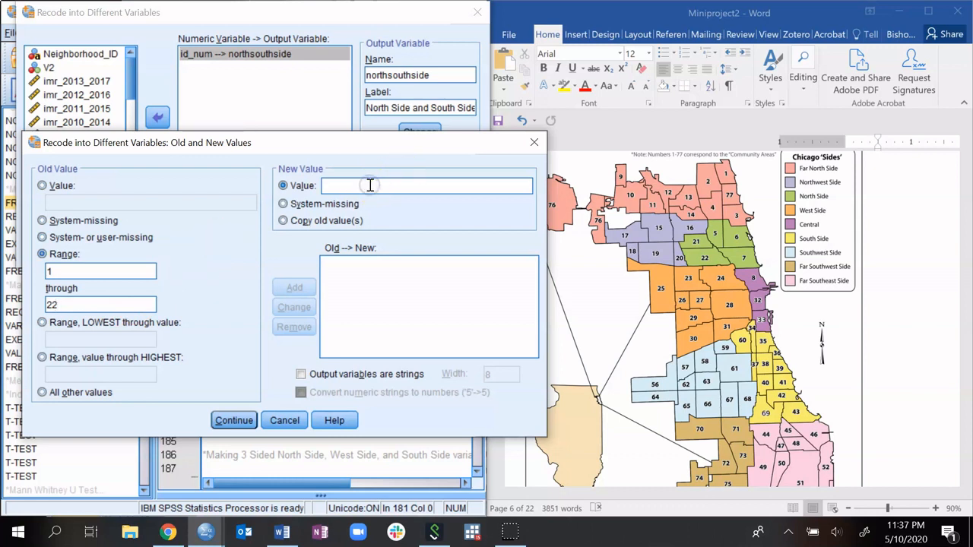
text(1)
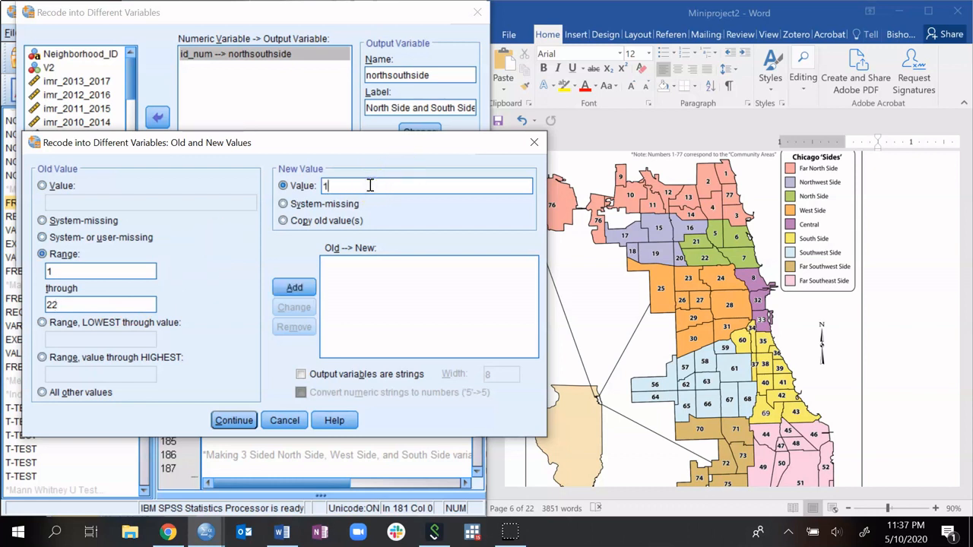
click(295, 288)
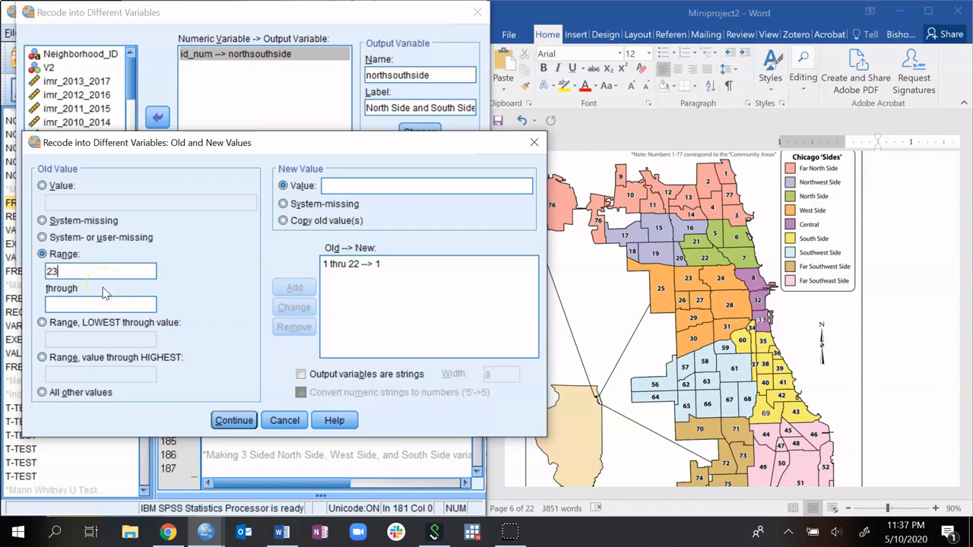
Step: Add a recode rule mapping the id_num range 23 through 31 to the new value 1
click(103, 307)
text(31)
click(352, 181)
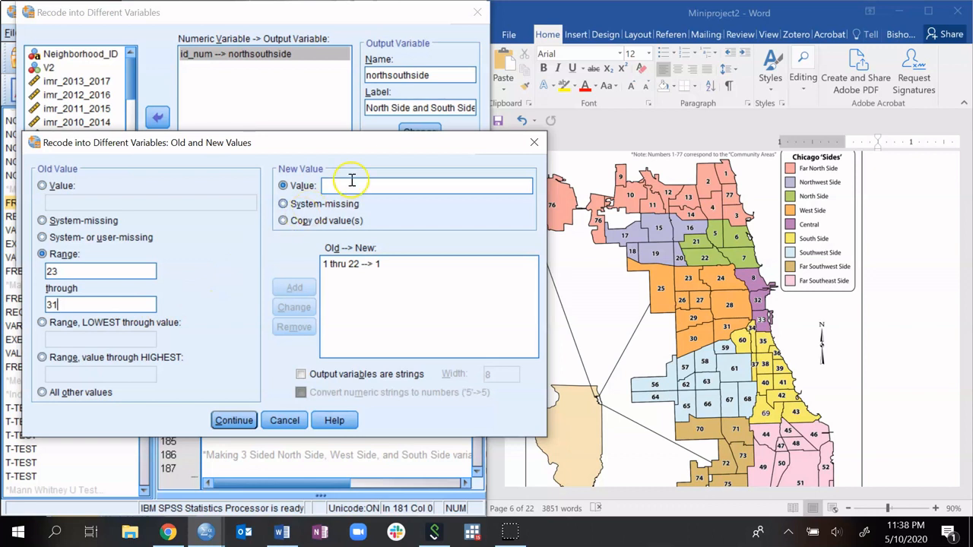
text(1)
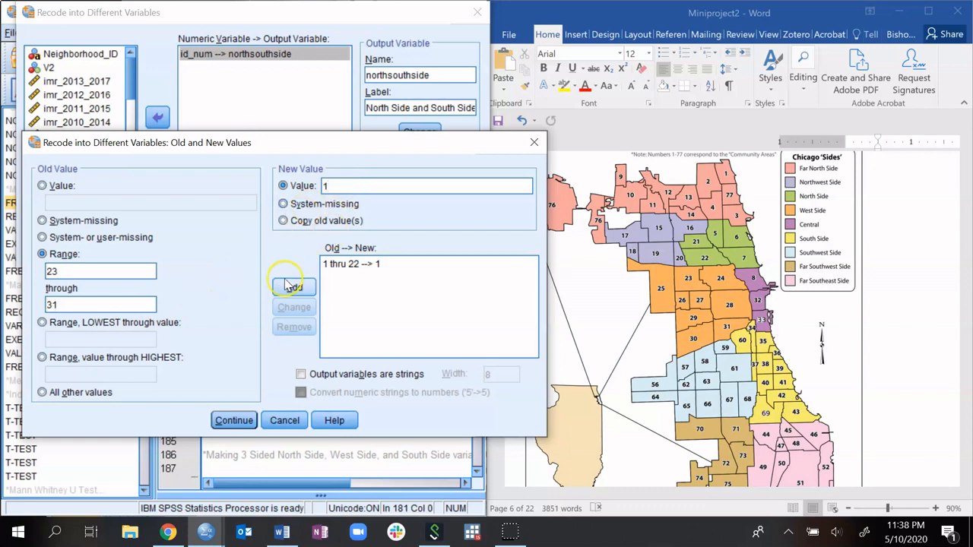
click(283, 286)
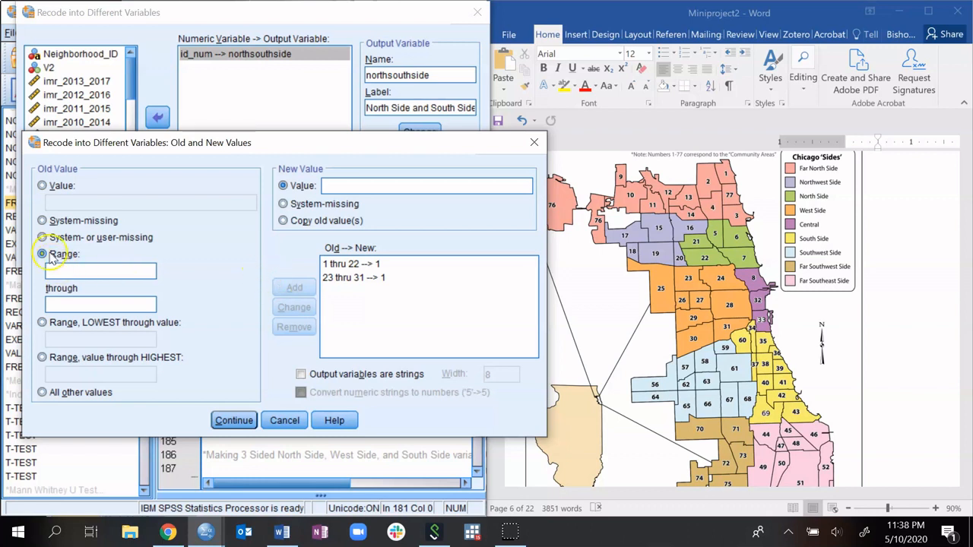
Step: Add a recode rule mapping the single id_num value 32 to the new value 1
click(42, 186)
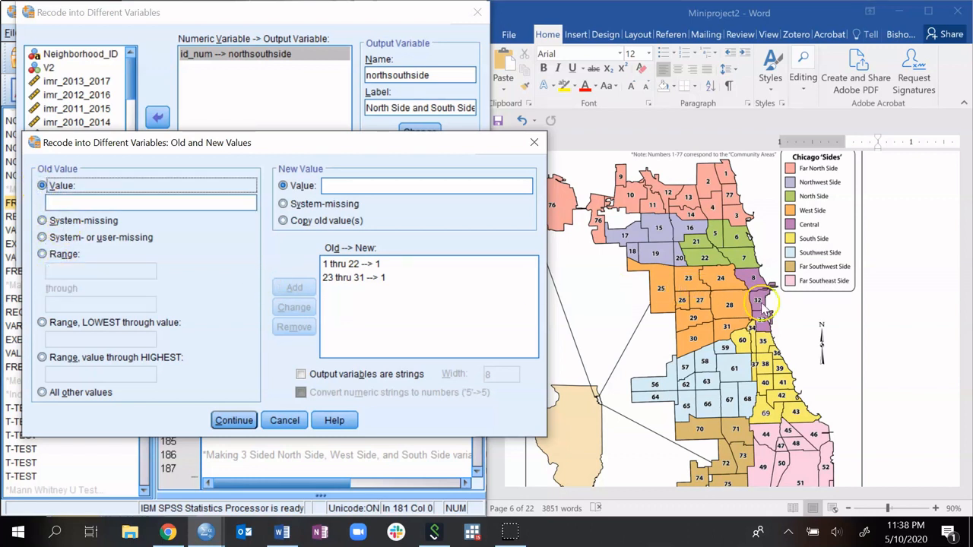
click(374, 186)
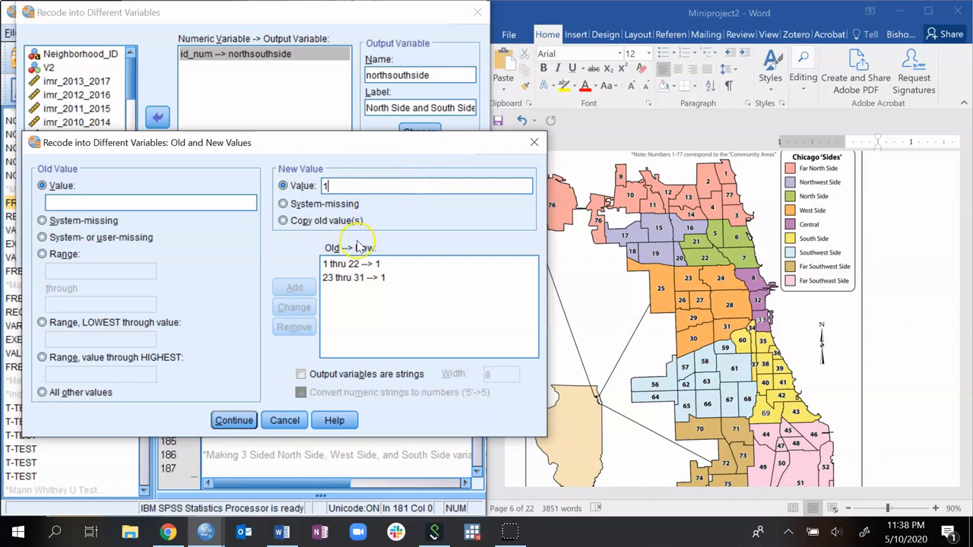
click(114, 201)
text(32)
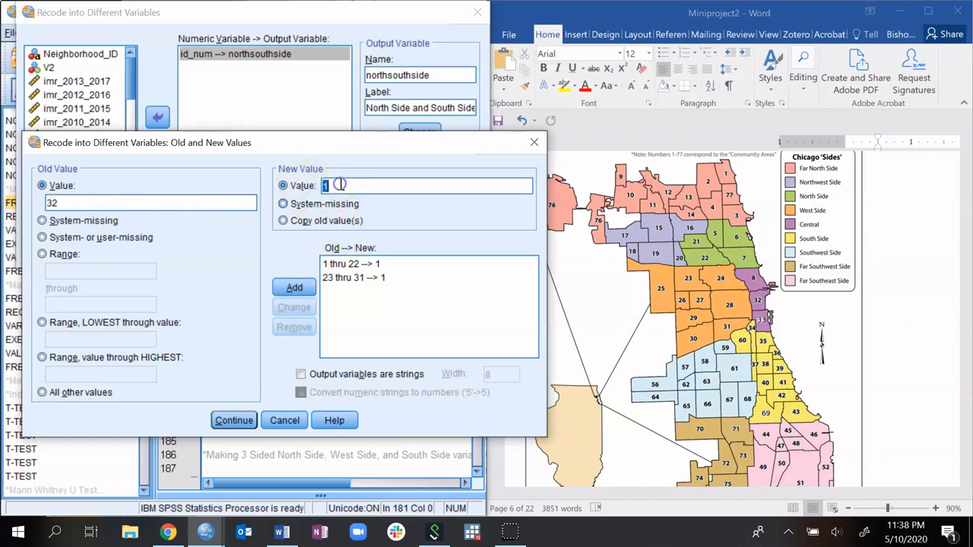
click(295, 289)
Step: Add a recode rule mapping the single id_num value 33 to the new value 1
click(108, 199)
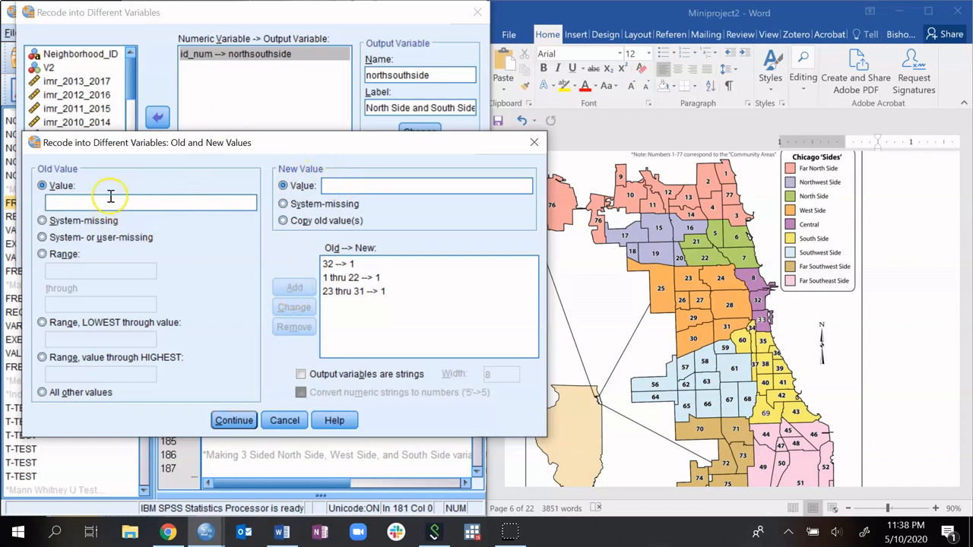
text(33)
click(340, 181)
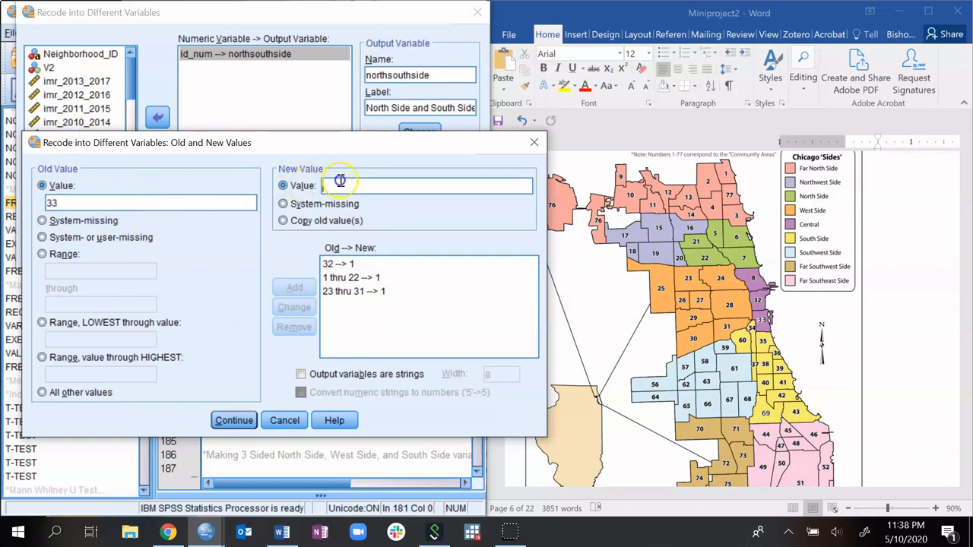
text(1)
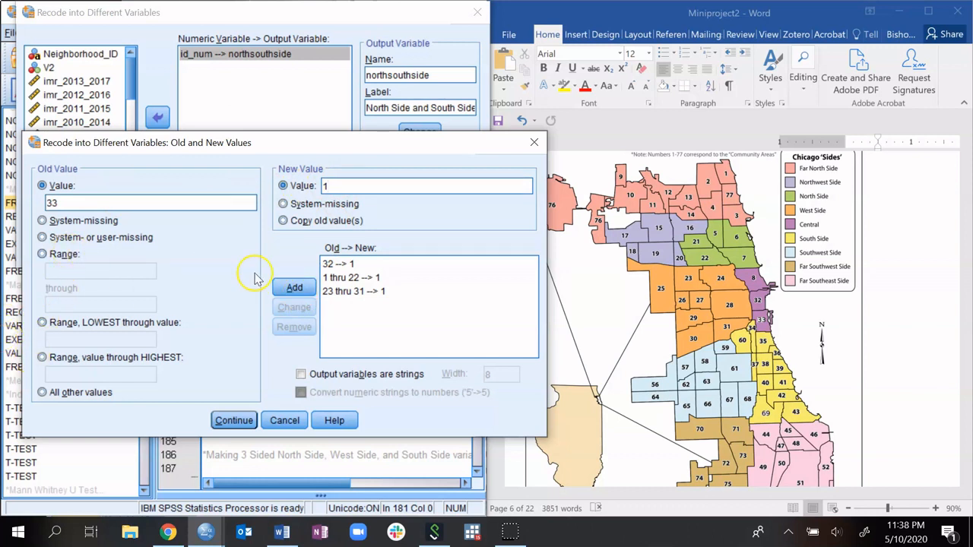
click(301, 287)
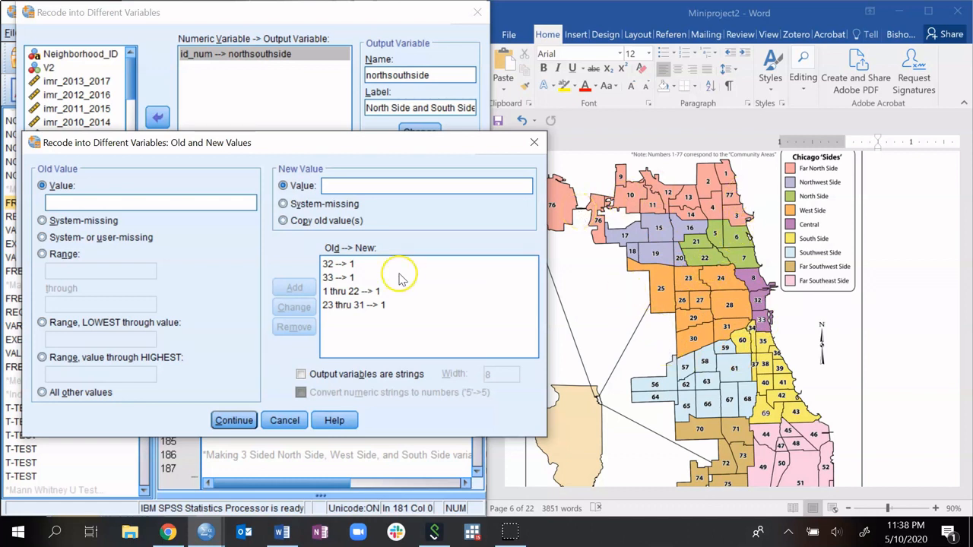
Step: Add a recode rule mapping the id_num range 76 through 77 to the new value 1
click(43, 255)
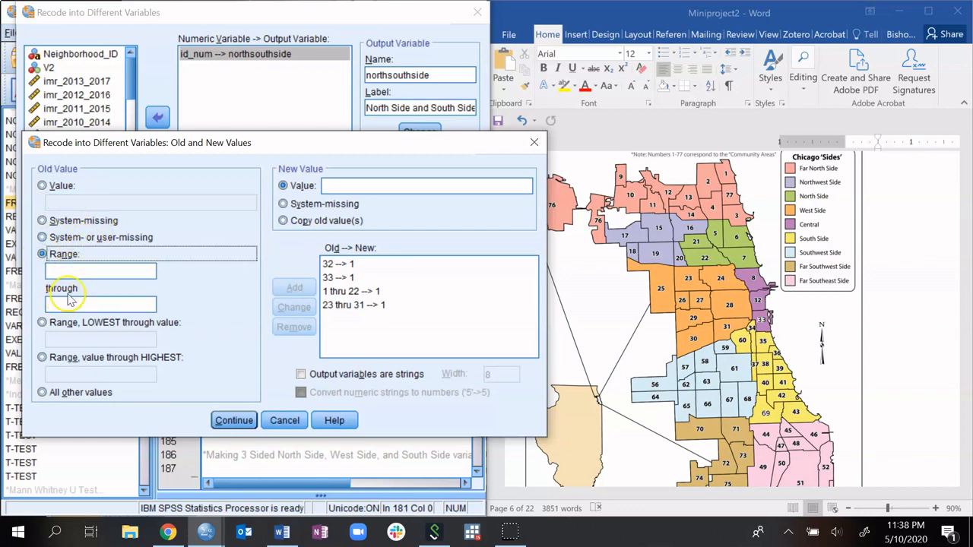
click(54, 271)
text(76)
click(69, 302)
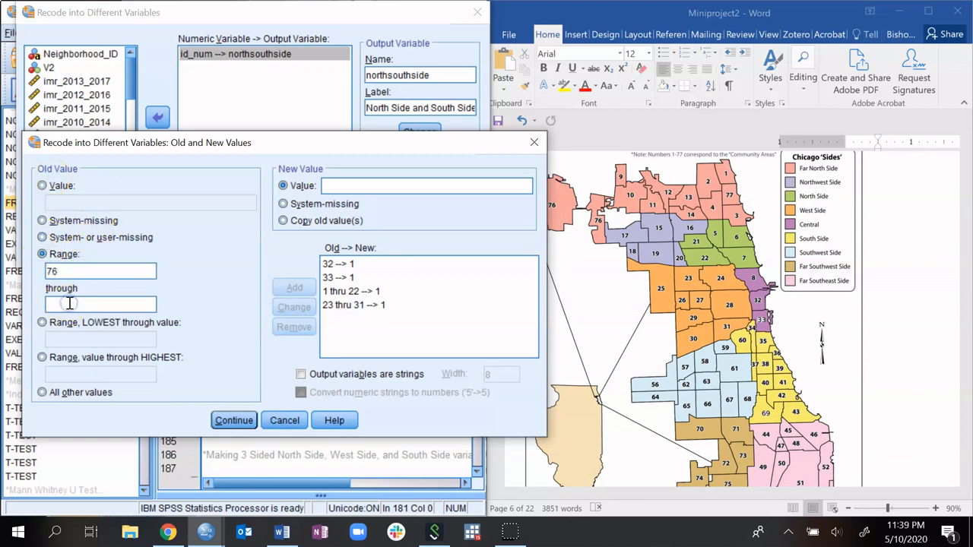
text(77)
click(355, 185)
text(1)
click(294, 287)
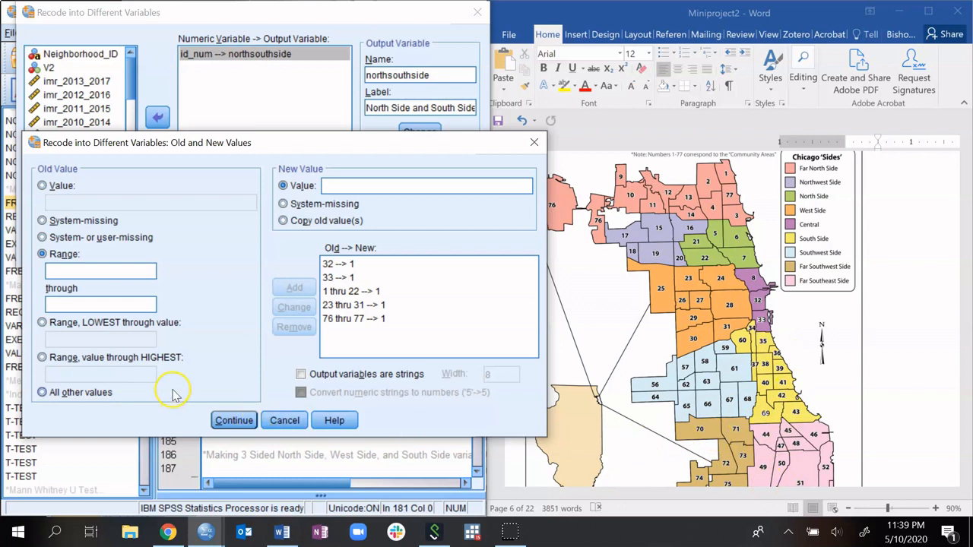
Step: Map all other id_num values to 0 and run the recode into northsouthside
click(43, 394)
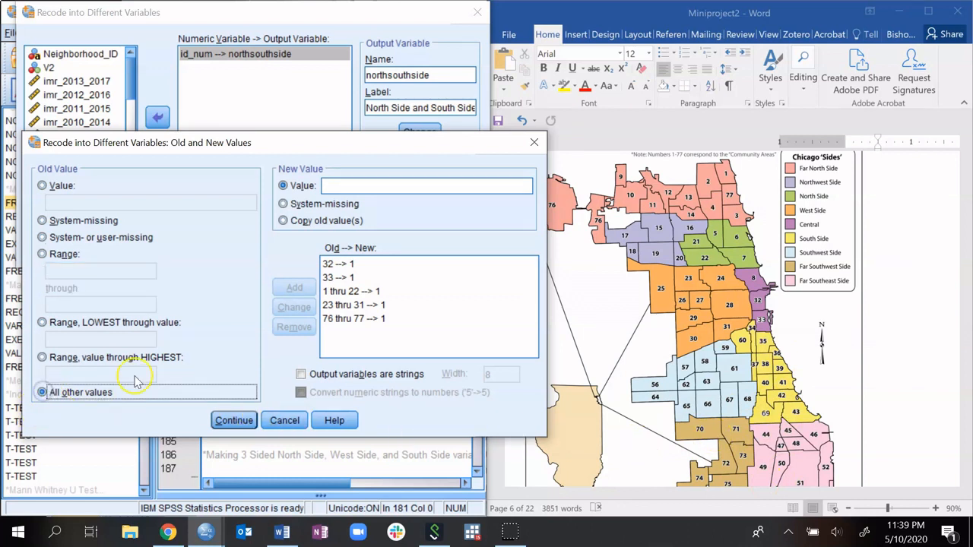
click(416, 186)
text(0)
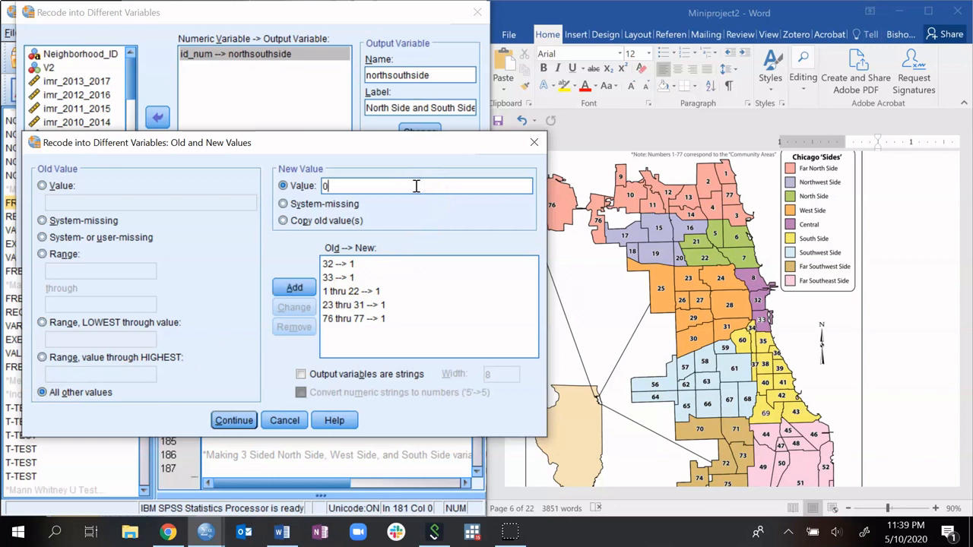
click(294, 288)
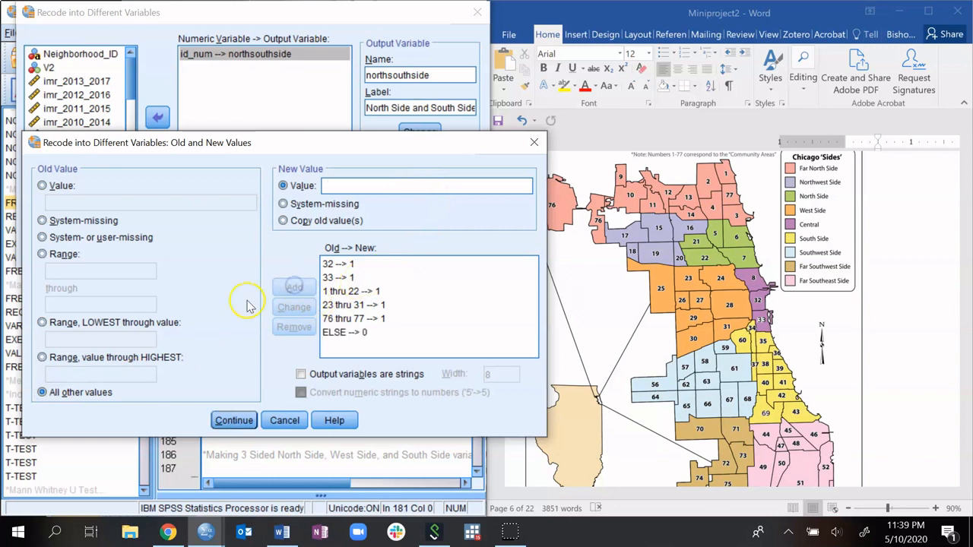
click(233, 420)
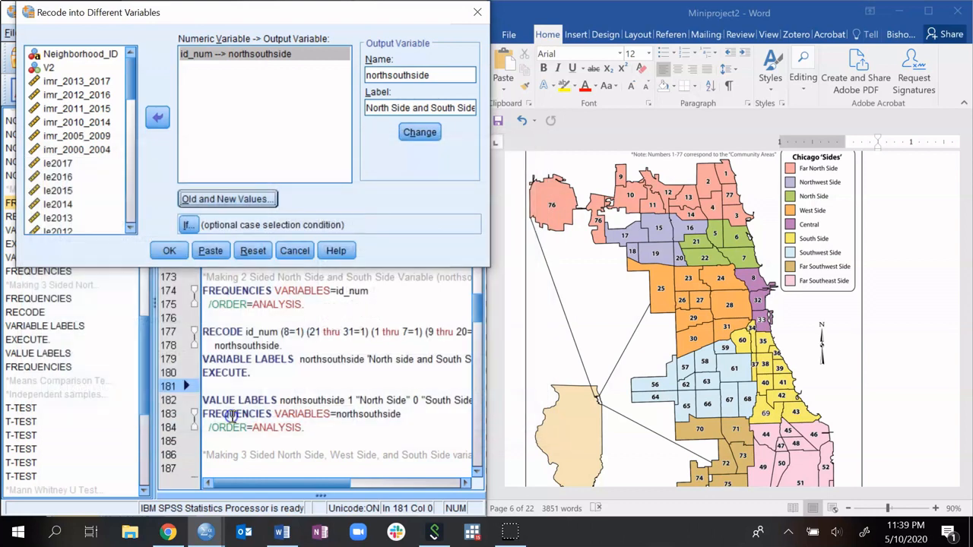
click(167, 253)
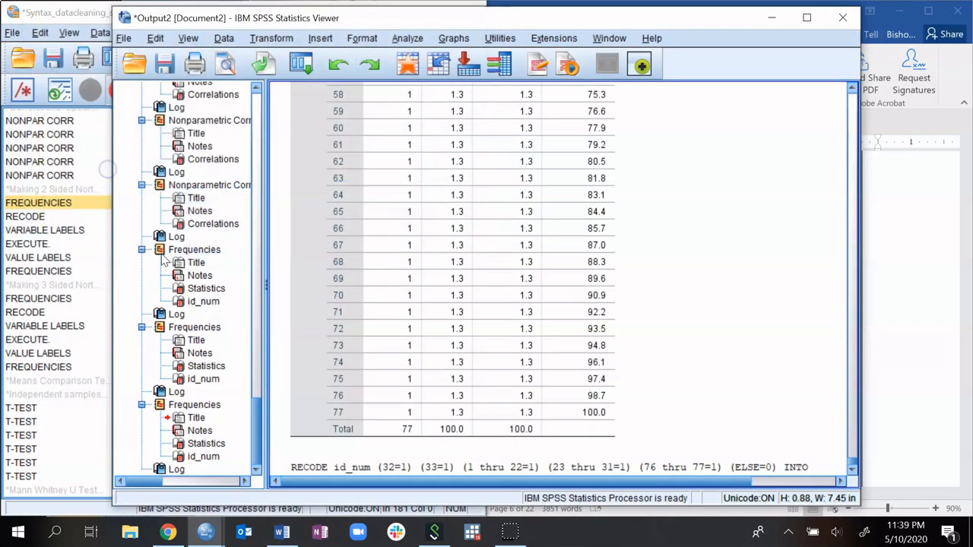
Step: Move the output viewer aside, bring the syntax editor forward and widen it to show the full northsouthside commands
click(470, 393)
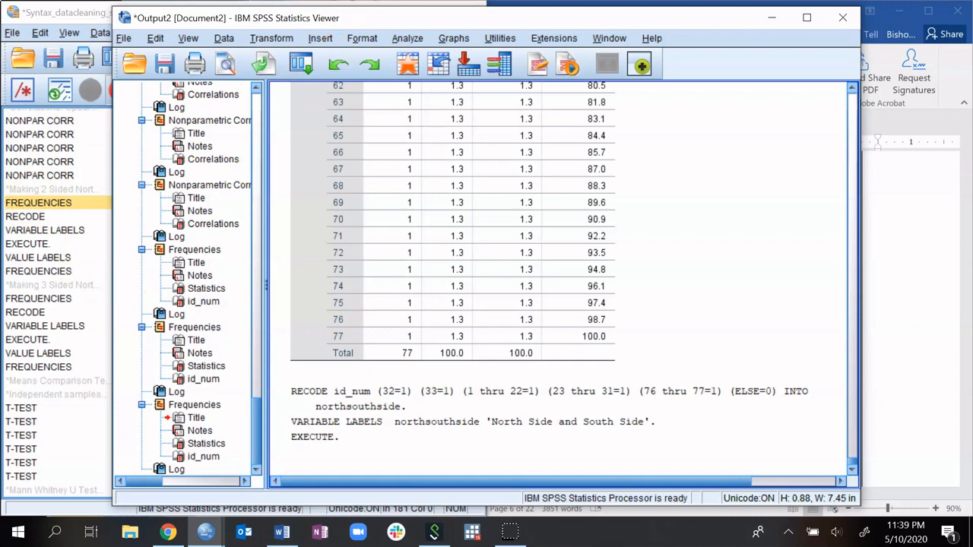
drag(357, 17, 518, 72)
click(242, 244)
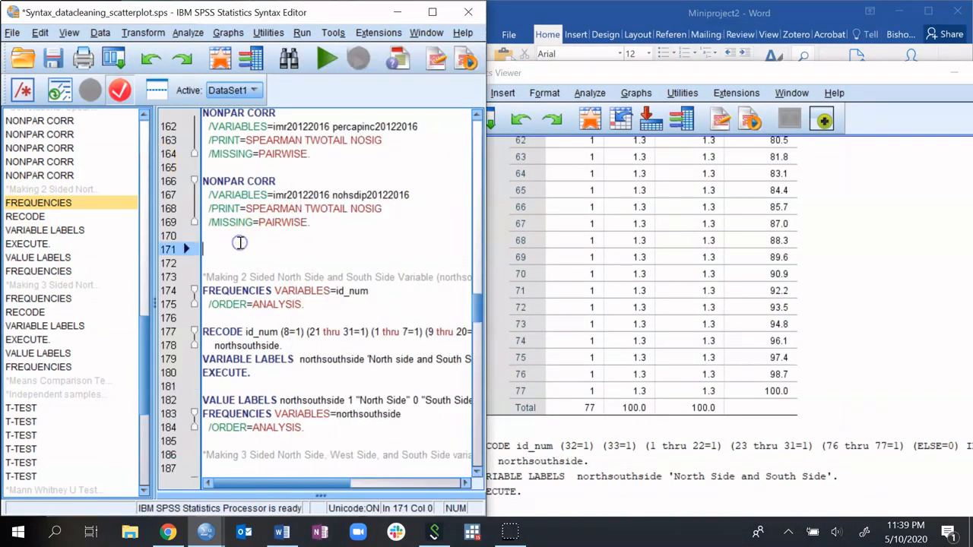
scroll(279, 392, down, 1)
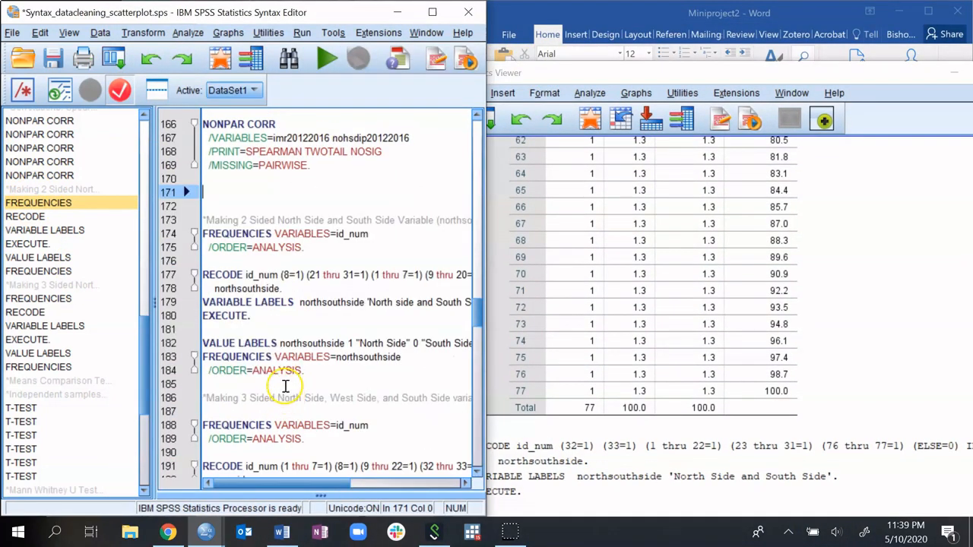
click(491, 278)
drag(485, 284, 651, 280)
Step: Run the existing syntax that labels northsouthside 1 "North Side" and 0 "South Side" and produces its frequency table
click(302, 343)
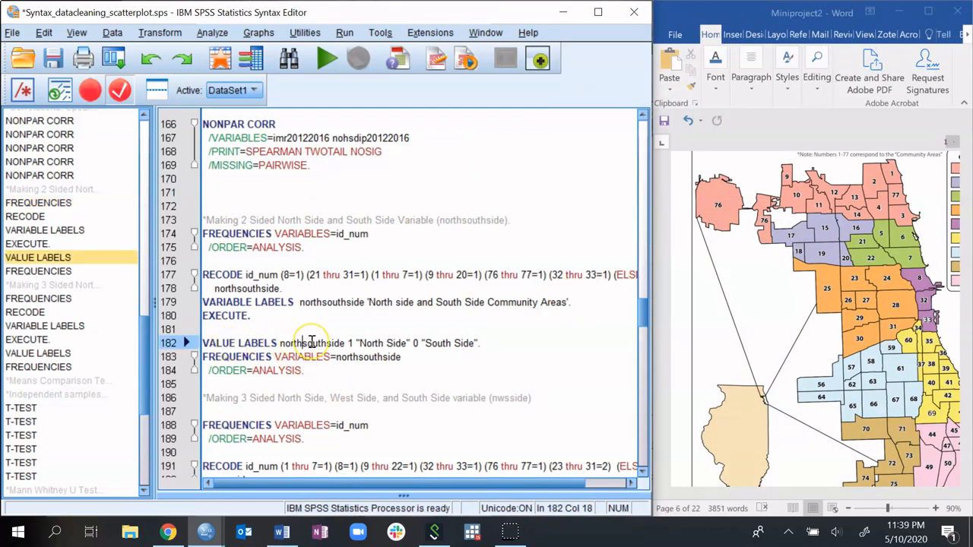
click(337, 302)
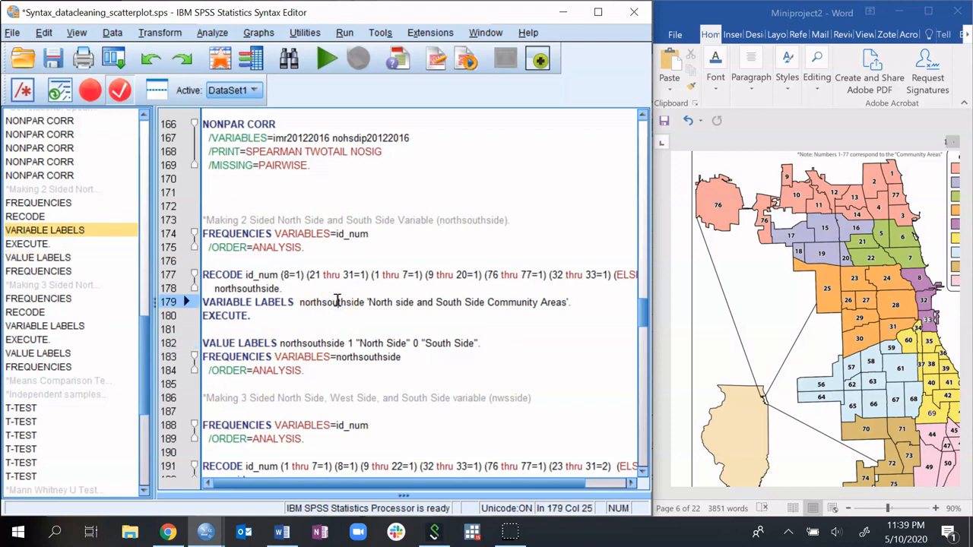
click(348, 343)
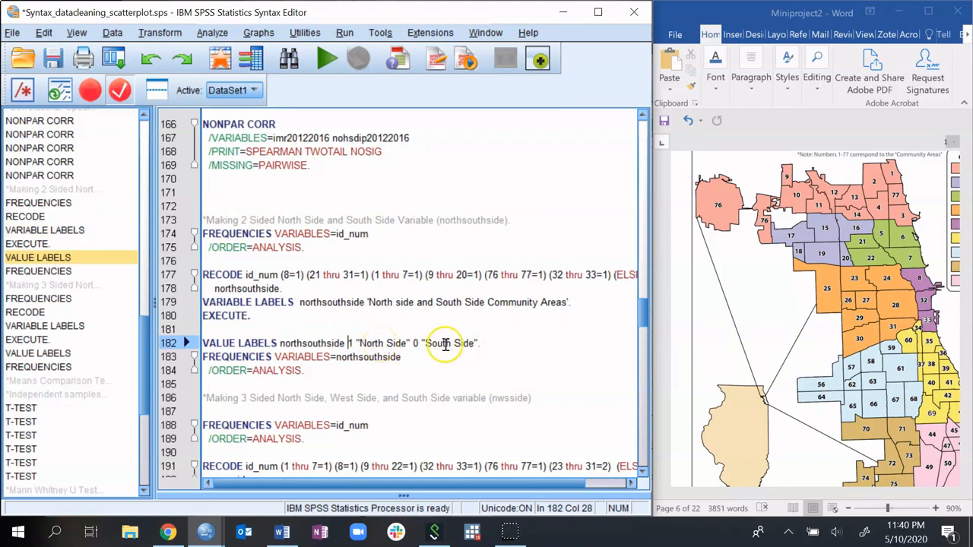
drag(306, 371, 192, 343)
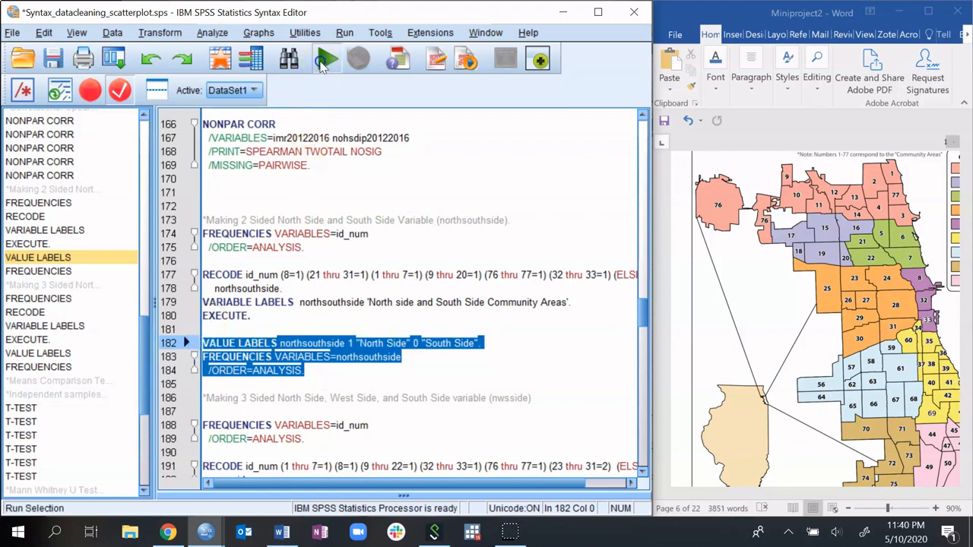
click(327, 58)
scroll(541, 356, down, 1)
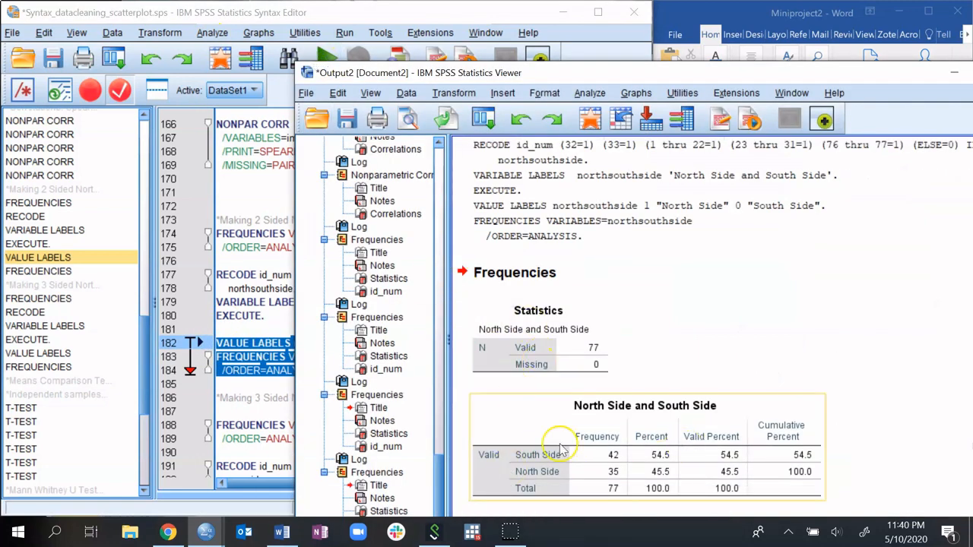
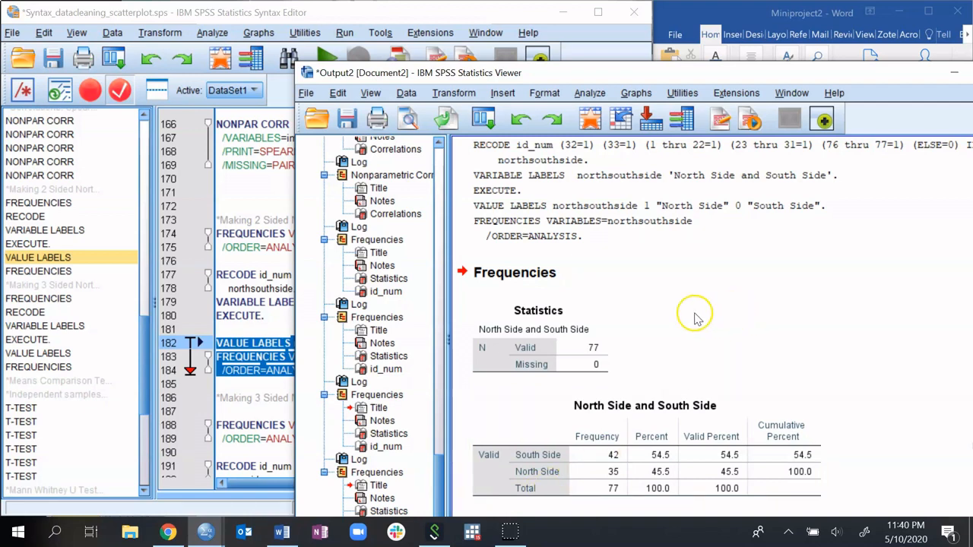
Step: Review the logged northsouthside recode commands above the frequency tables and minimize the output viewer
scroll(578, 275, up, 3)
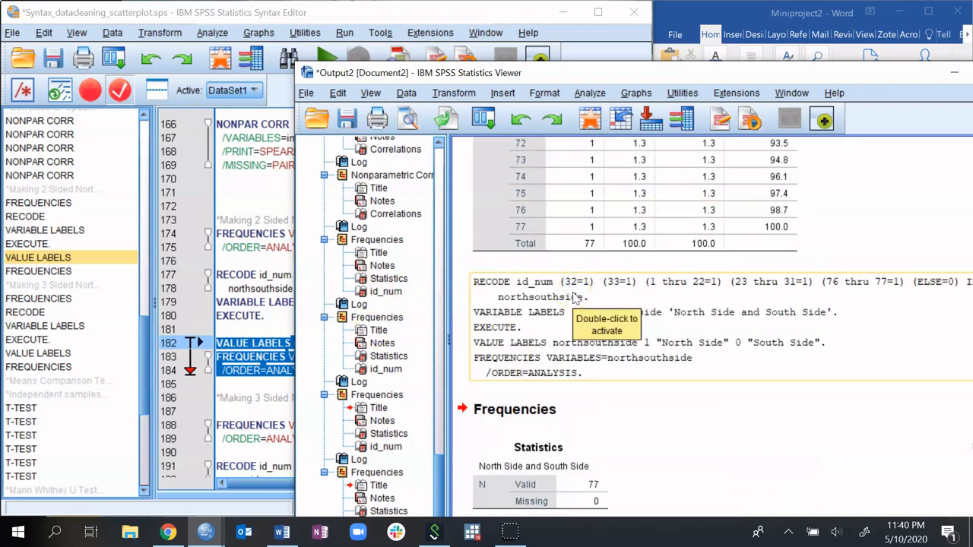
drag(780, 72, 681, 57)
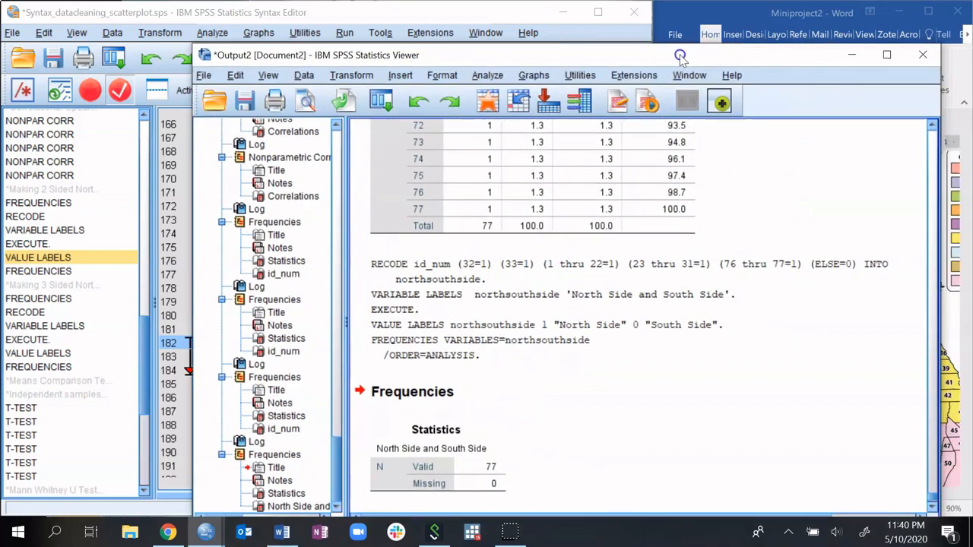
click(844, 55)
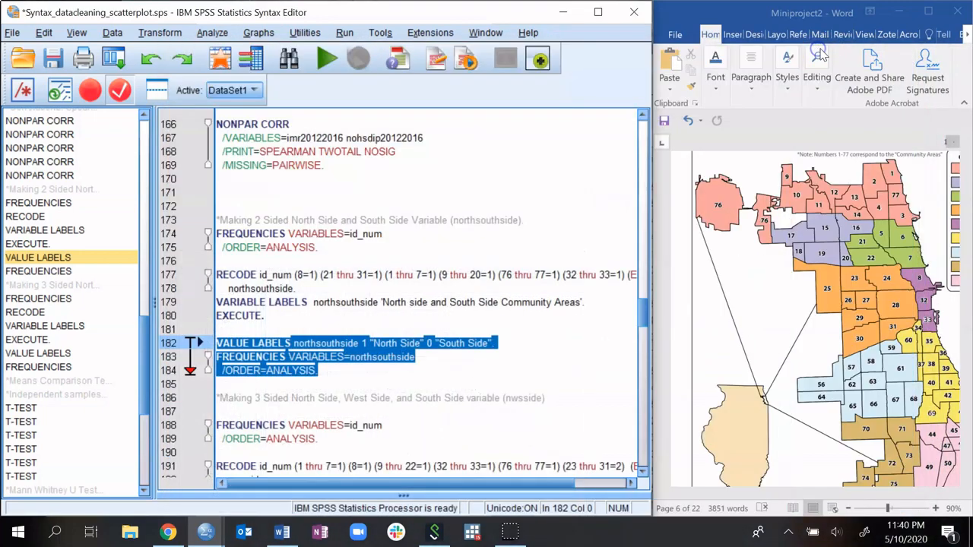
Step: Widen the syntax editor and bring the commands for the three-sided nwsside variable into full view
click(519, 307)
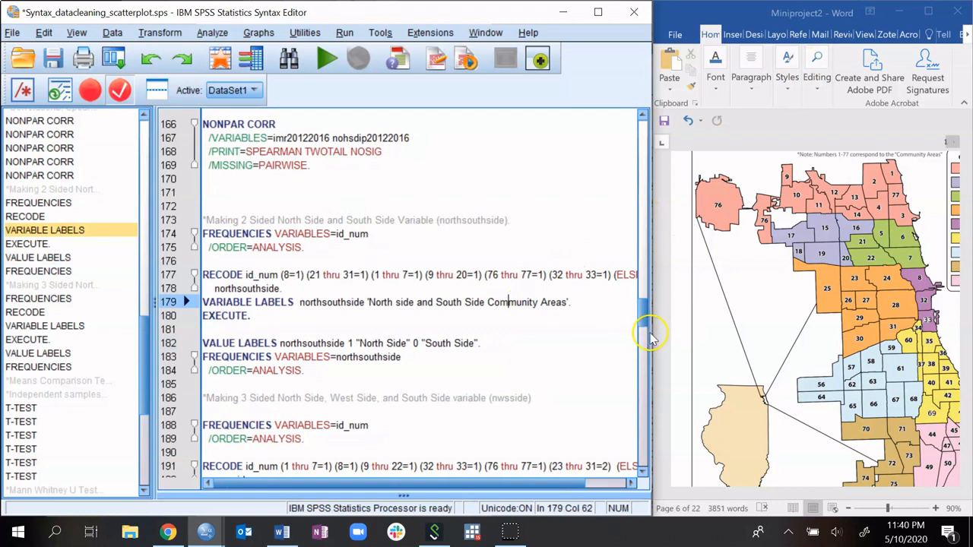
drag(652, 340, 735, 340)
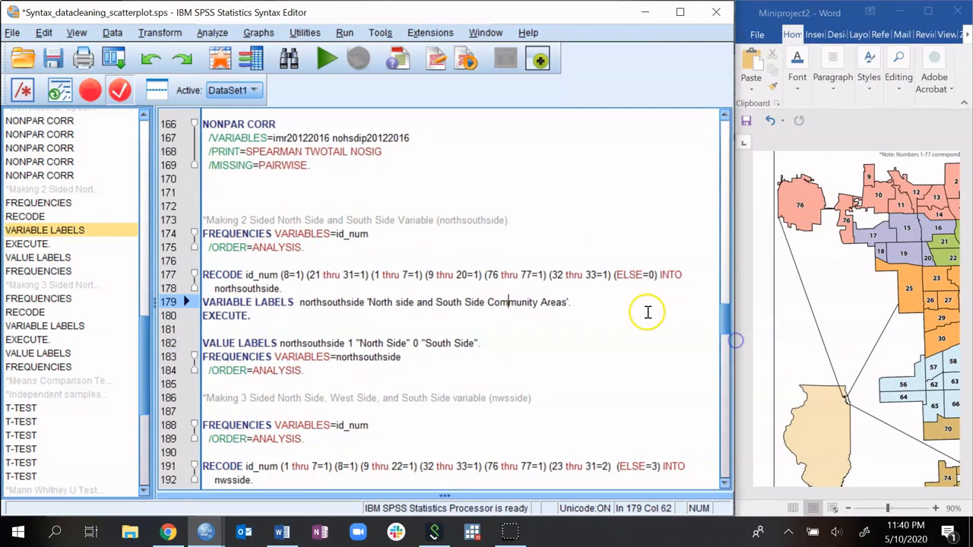
scroll(409, 341, down, 3)
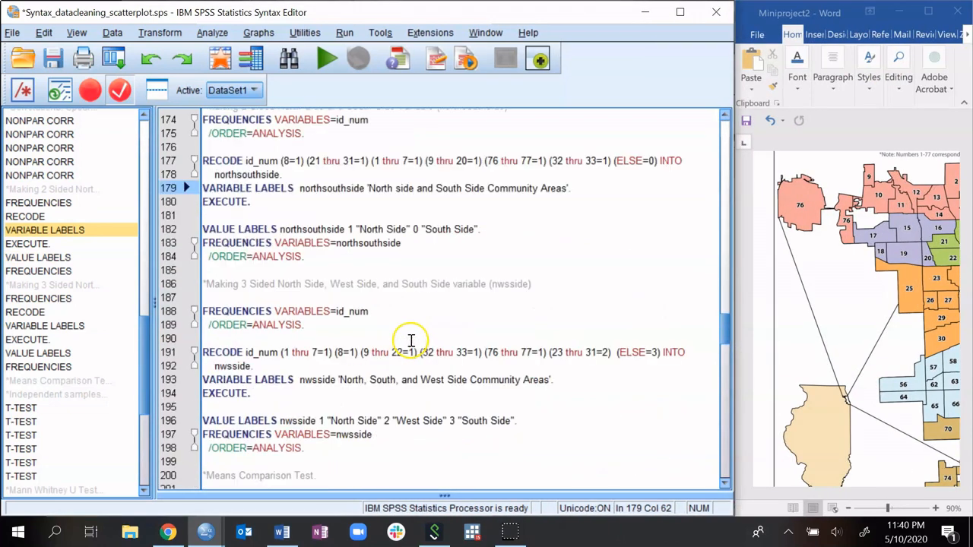
click(210, 311)
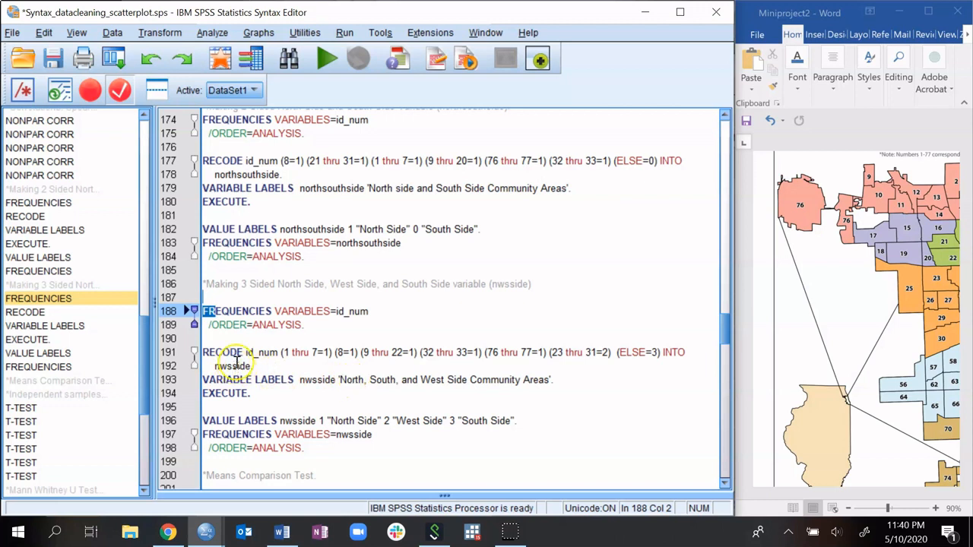
click(398, 352)
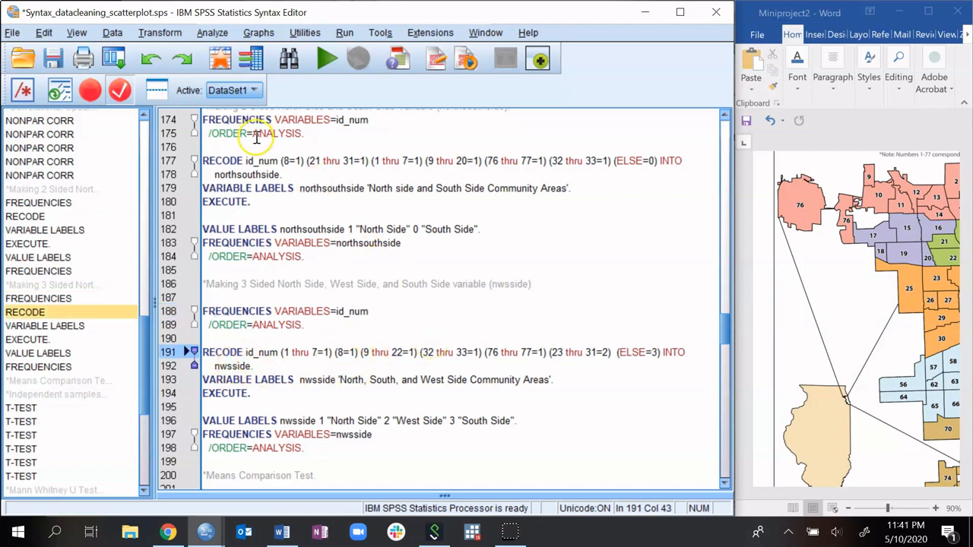
Step: Open Recode into Different Variables, reset the previous northsouthside setup and move the dialog clear of the nwsside syntax
click(218, 36)
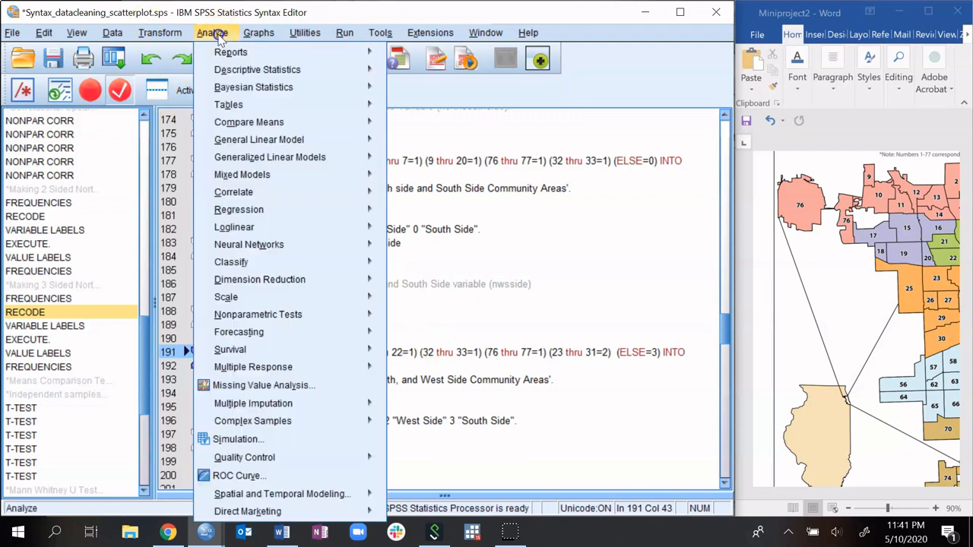
mouse_move(113, 33)
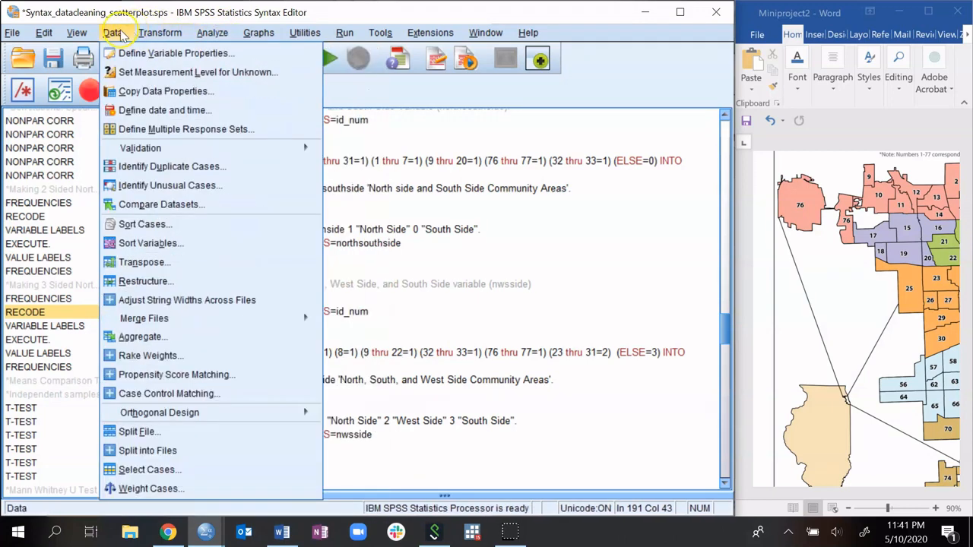
mouse_move(159, 32)
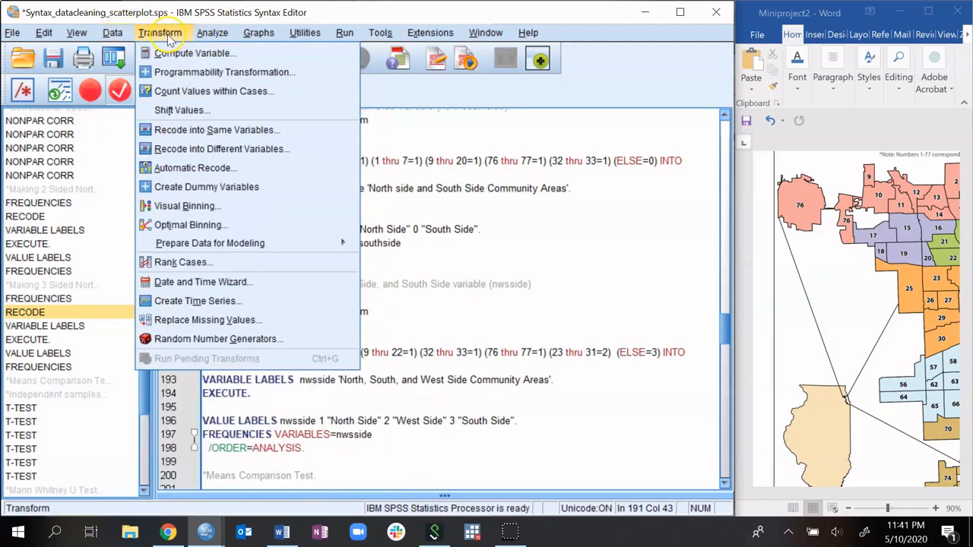
click(184, 149)
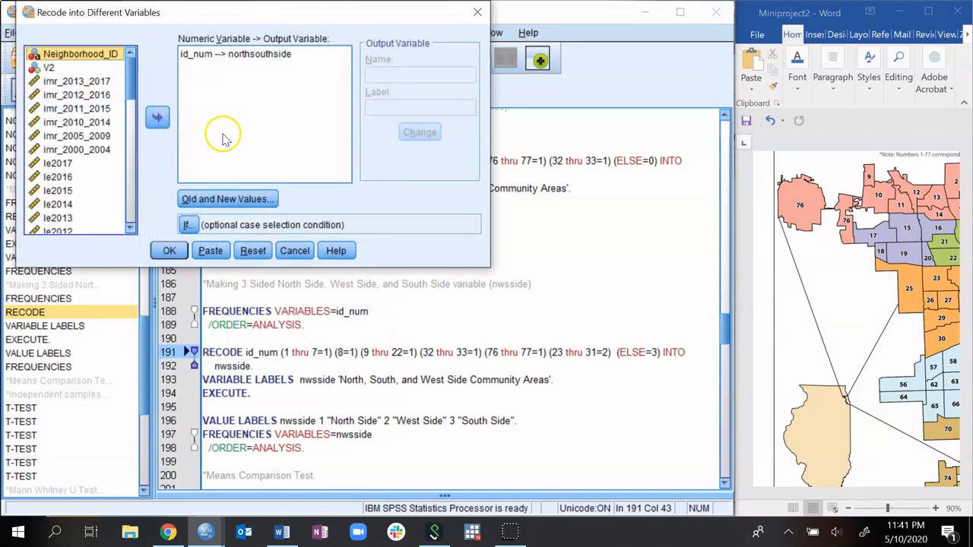
click(254, 250)
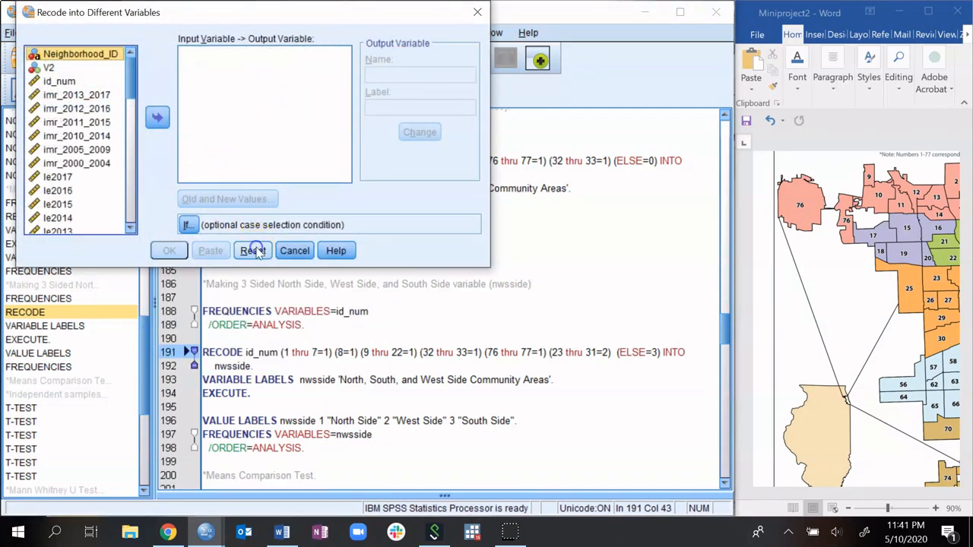
drag(217, 10, 372, 78)
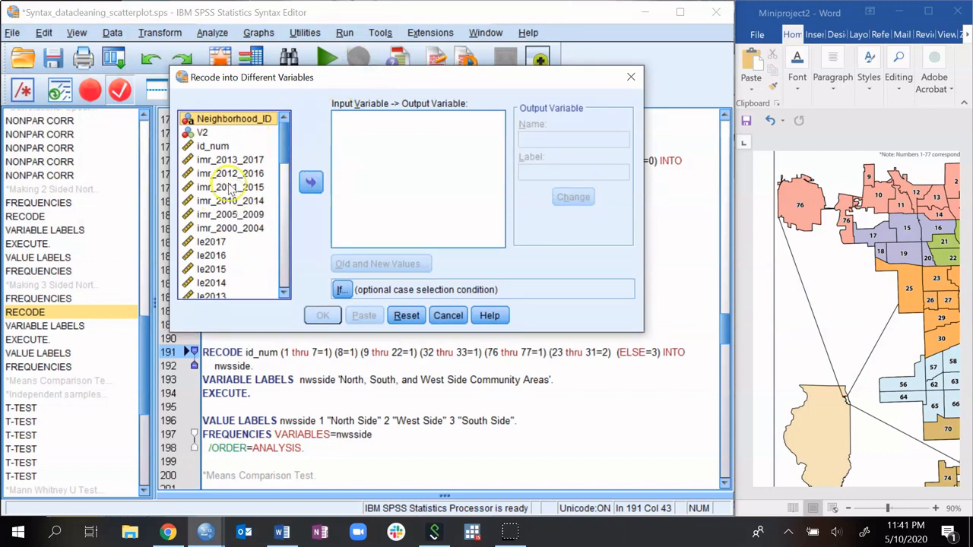
Step: Set id_num to recode into nwsside with the label "North, South, and West Side Community Areas"
click(215, 146)
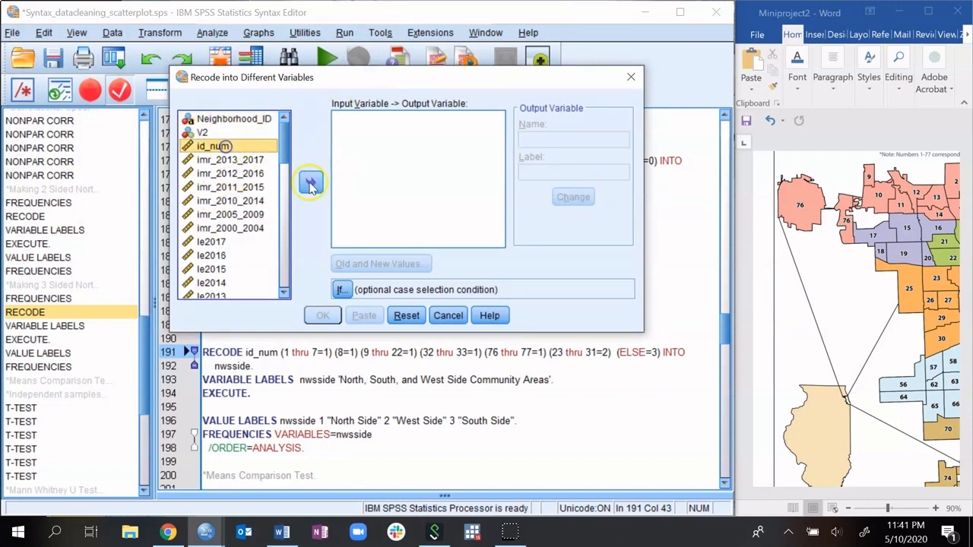
click(311, 182)
click(556, 140)
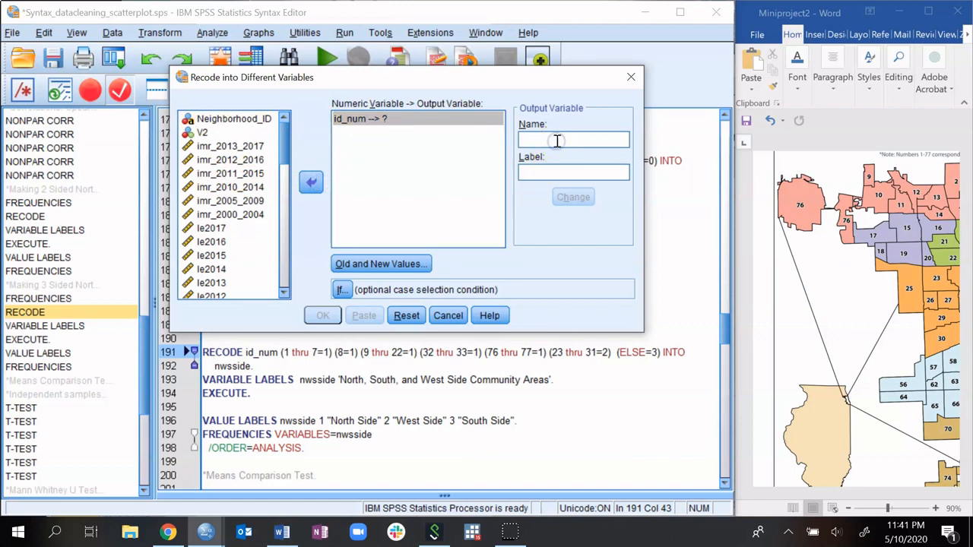
text(nwsside)
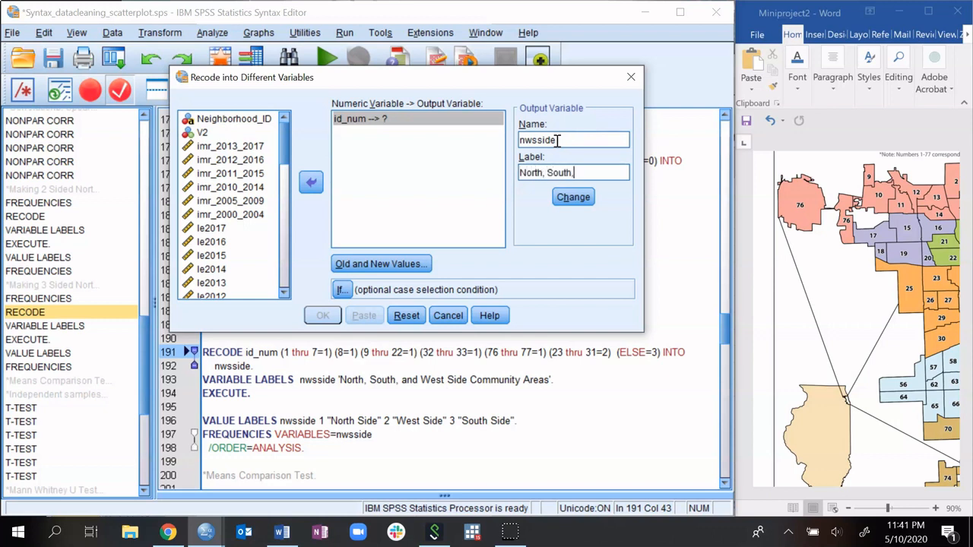
text(Side)
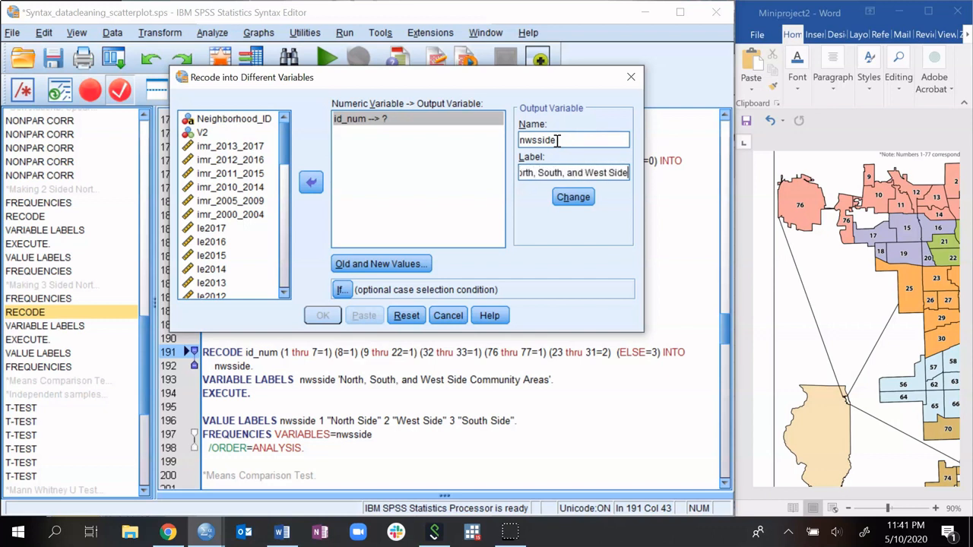
text( Community Areas)
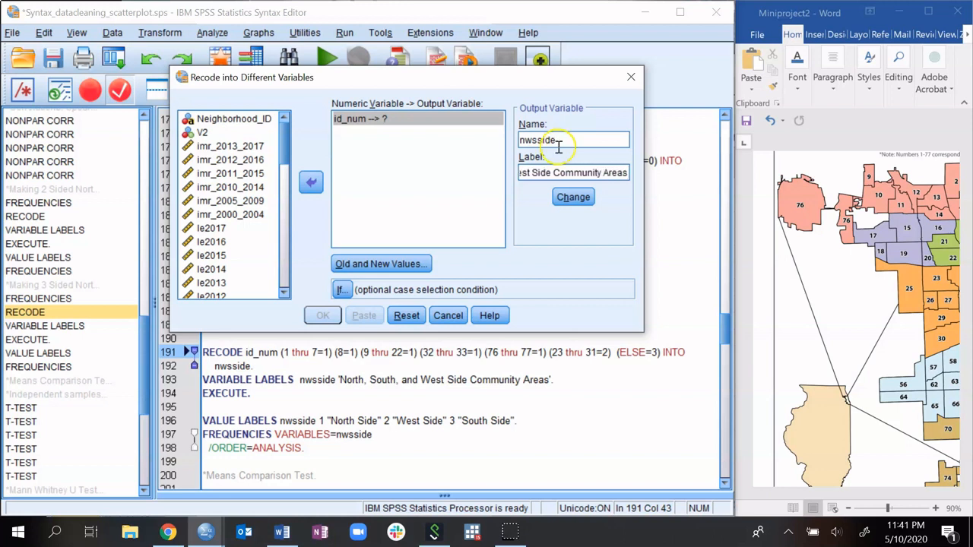
click(573, 197)
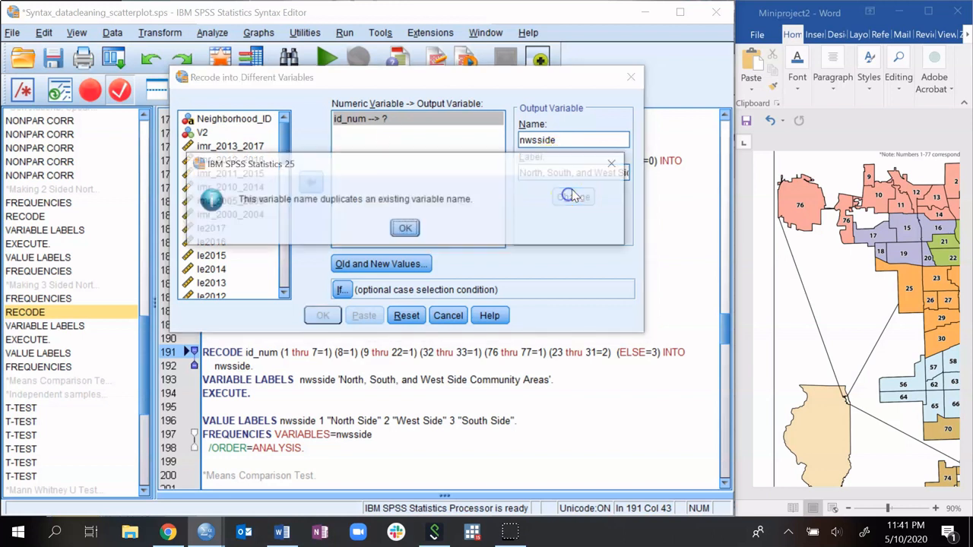
click(407, 228)
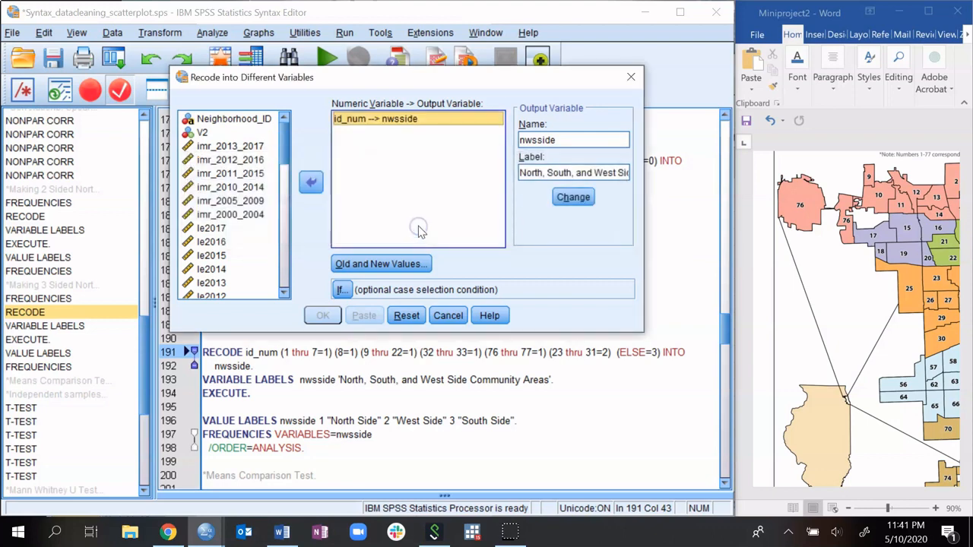
Step: Narrow the syntax editor and shift the recode dialog aside to uncover the full Chicago sides map and its legend
click(401, 267)
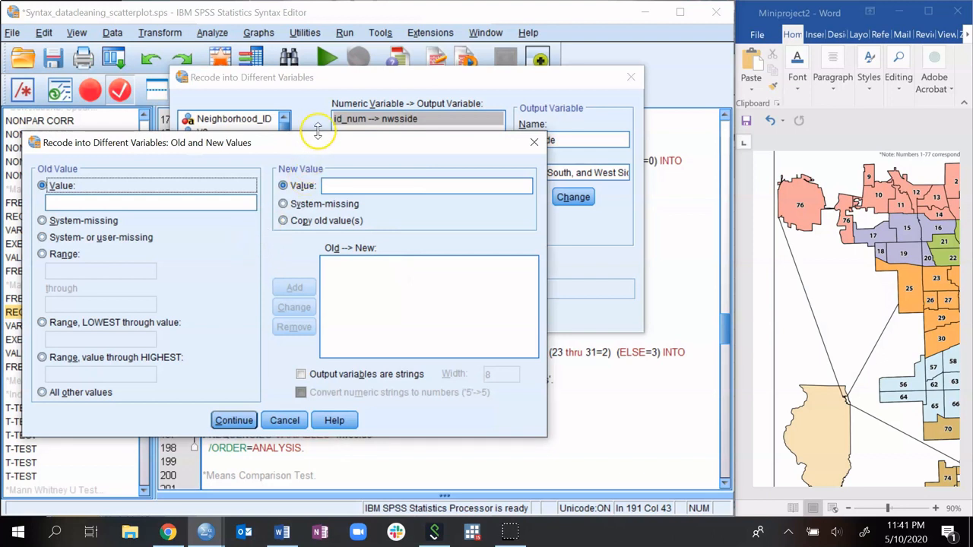
drag(319, 141, 413, 155)
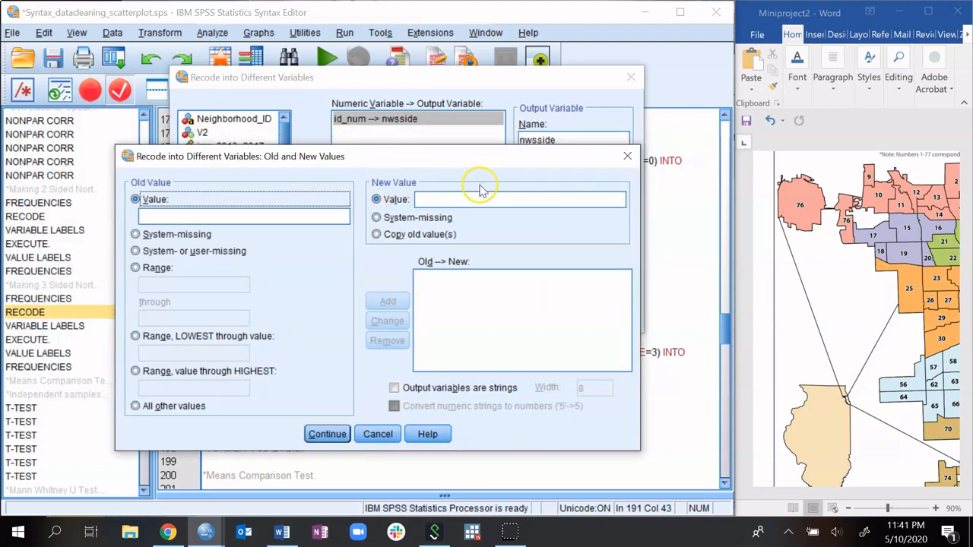
click(624, 156)
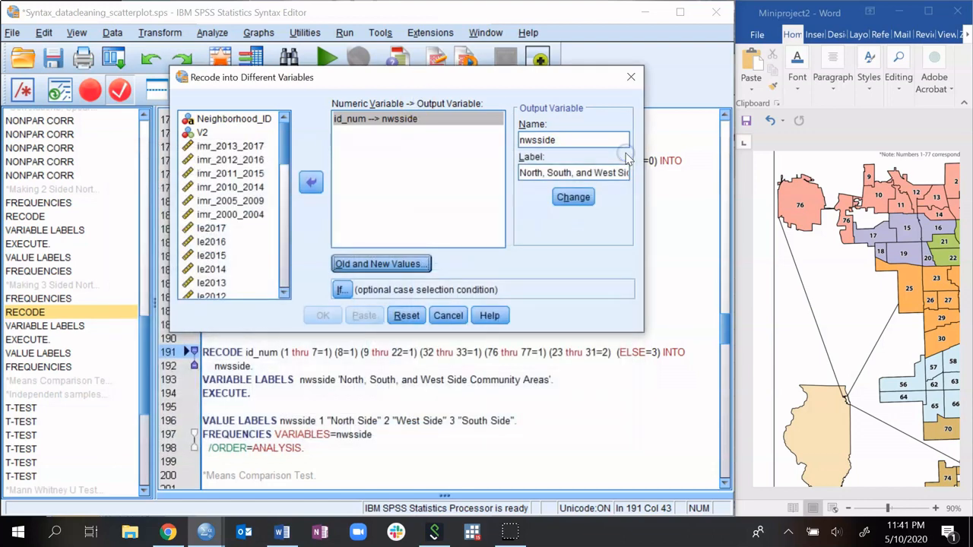
drag(732, 285, 584, 304)
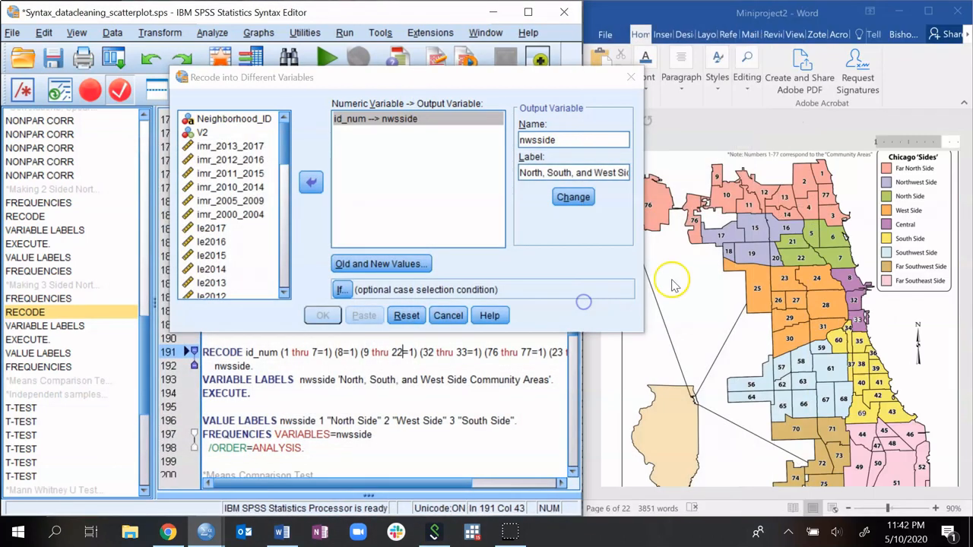
drag(525, 90, 416, 84)
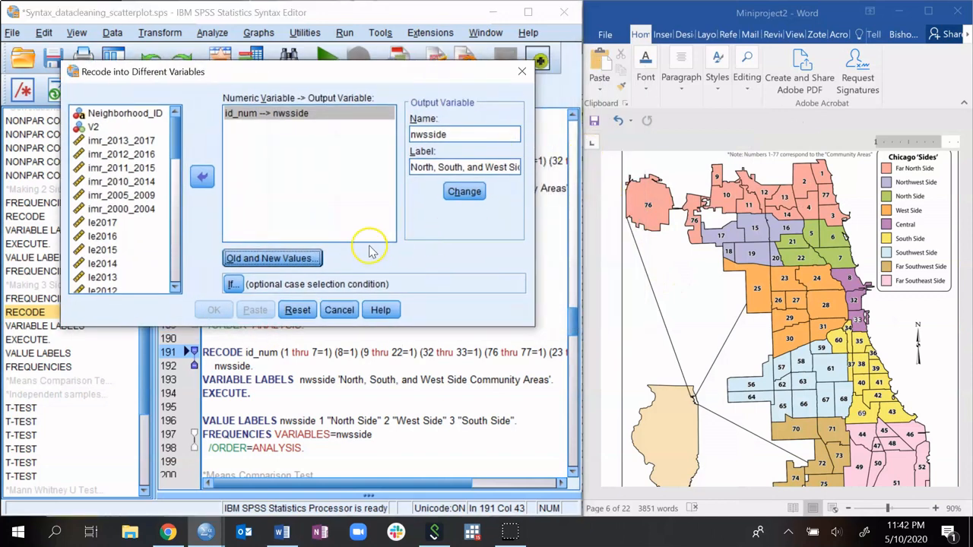
click(304, 258)
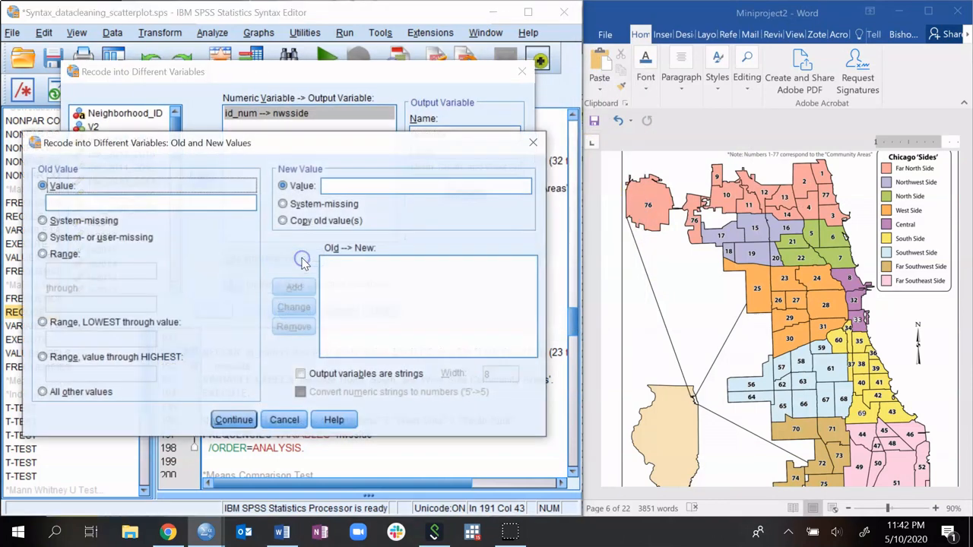
click(122, 201)
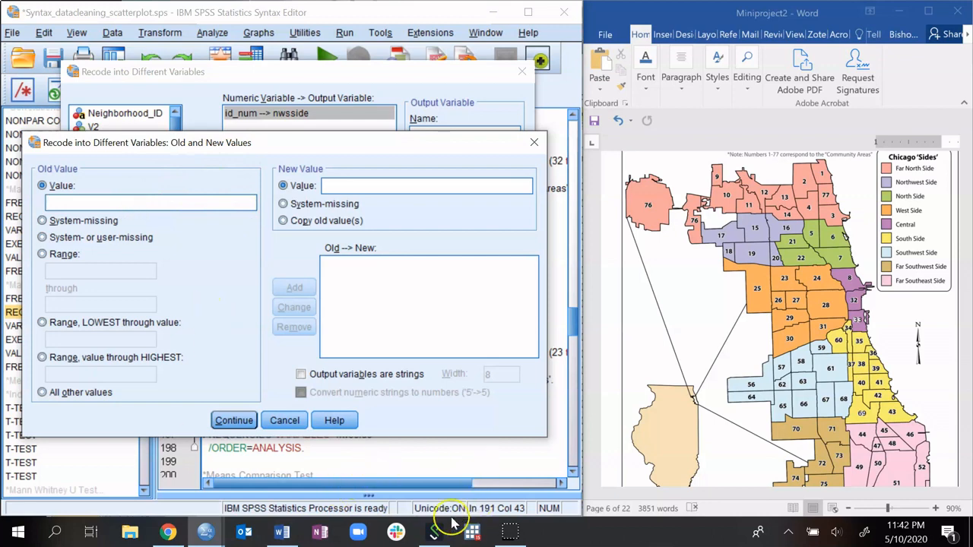
click(282, 534)
click(282, 535)
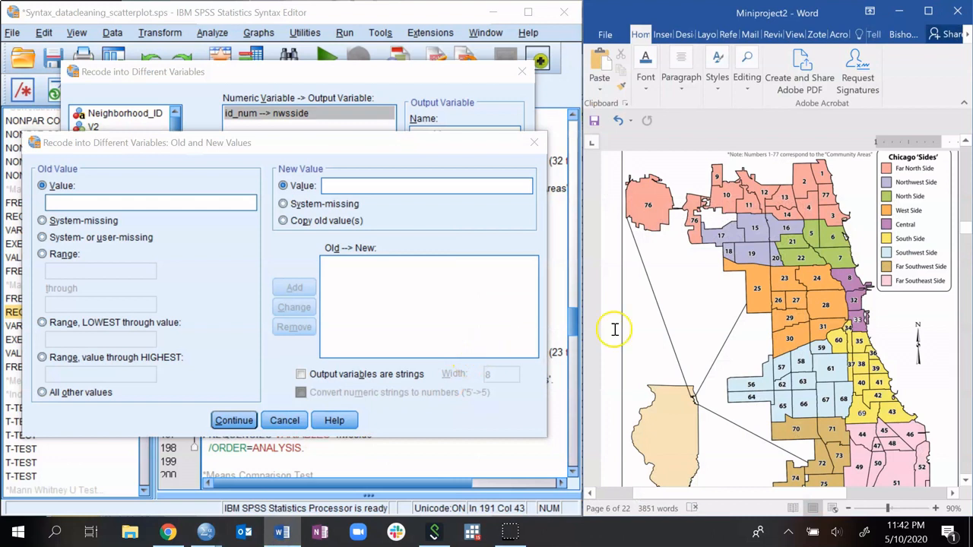
click(738, 22)
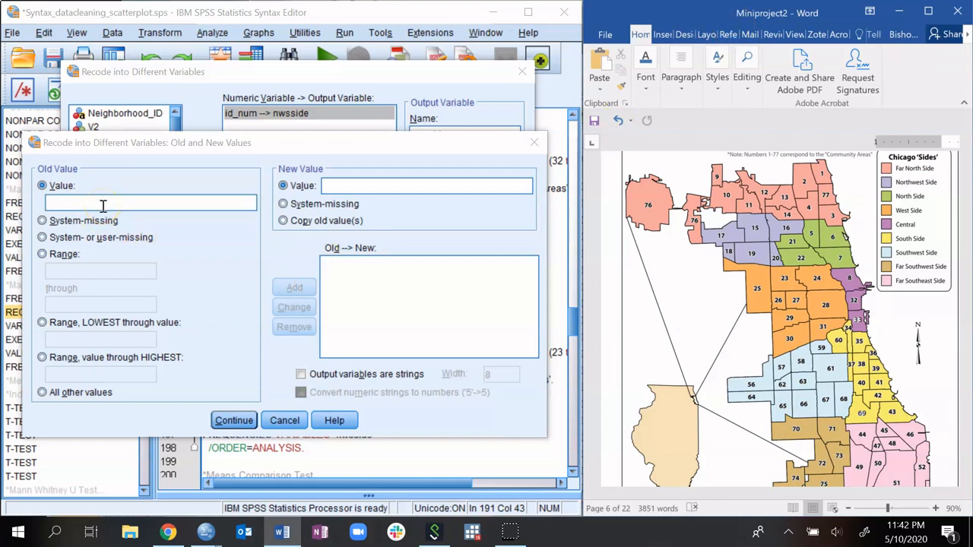
click(289, 458)
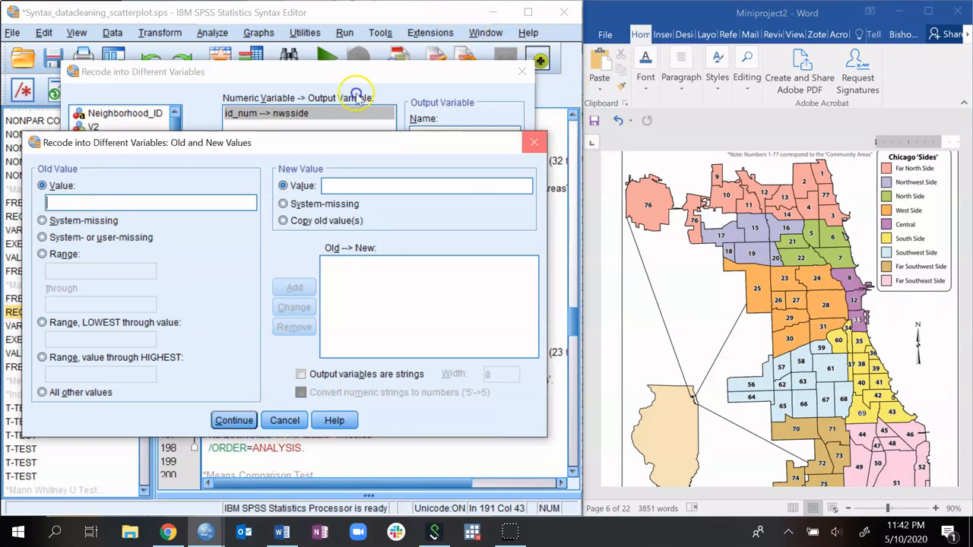
click(534, 142)
Step: Move the syntax editor out of view and reopen the old and new values settings for the id_num to nwsside recode
drag(441, 23, 0, 36)
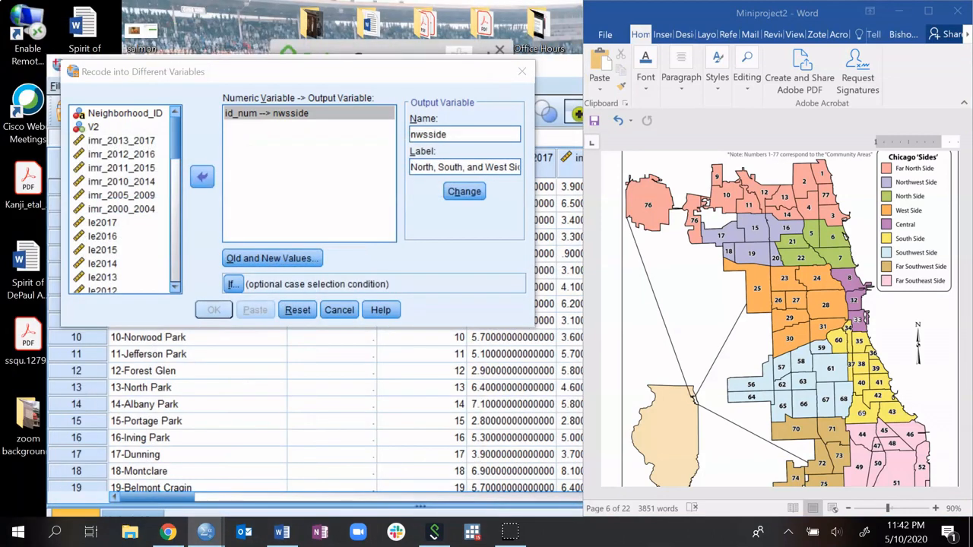
click(291, 260)
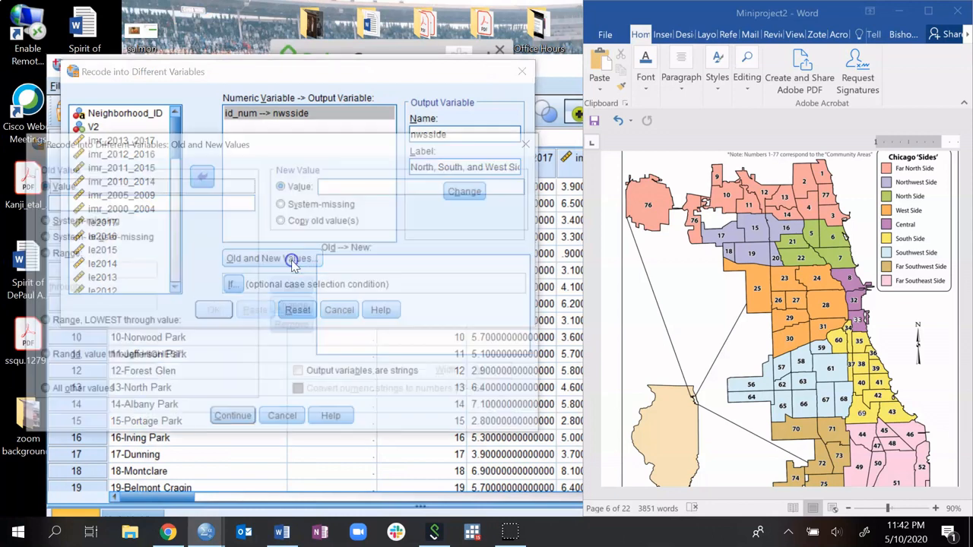
click(150, 203)
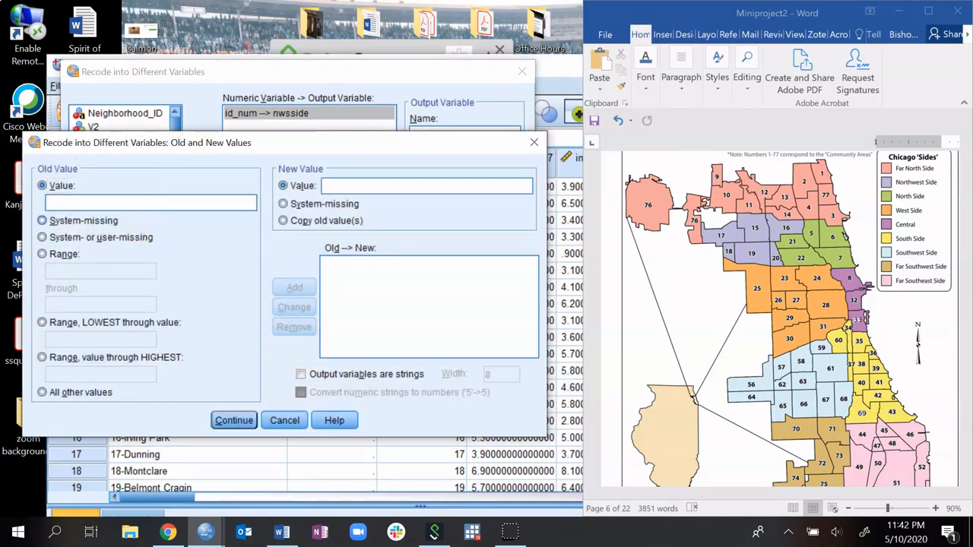
click(129, 203)
Step: Add a recode rule turning id_num values 1 through 4 into the new value 1
click(42, 254)
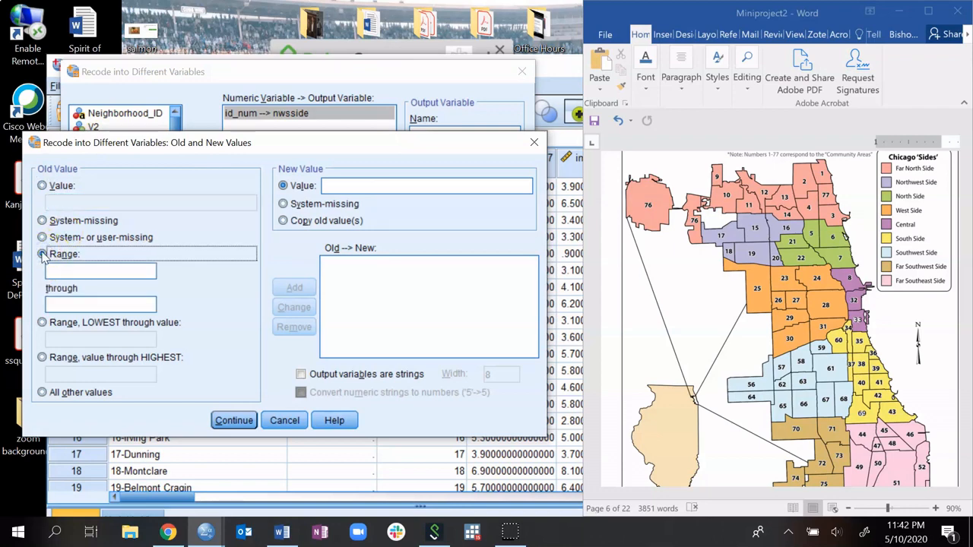
click(63, 271)
text(1)
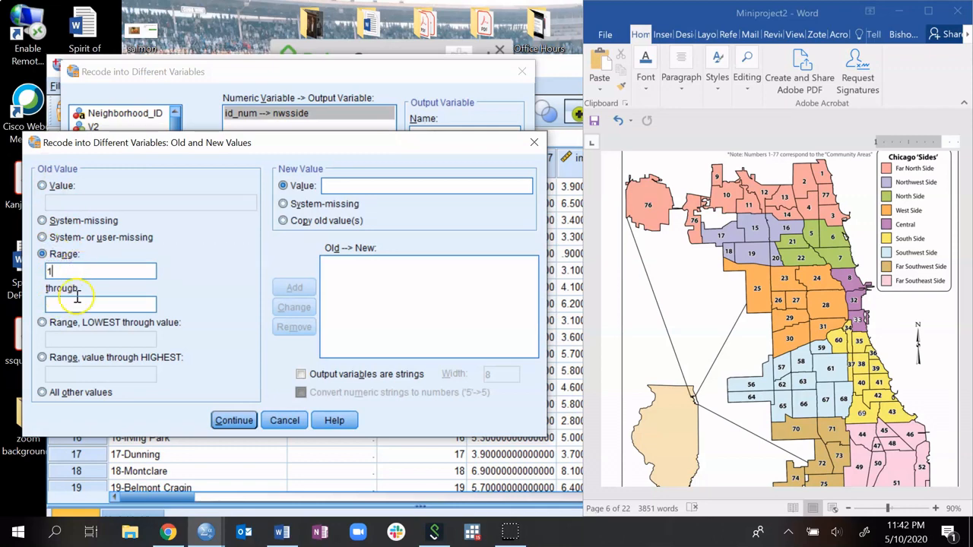
click(76, 305)
text(4)
click(394, 186)
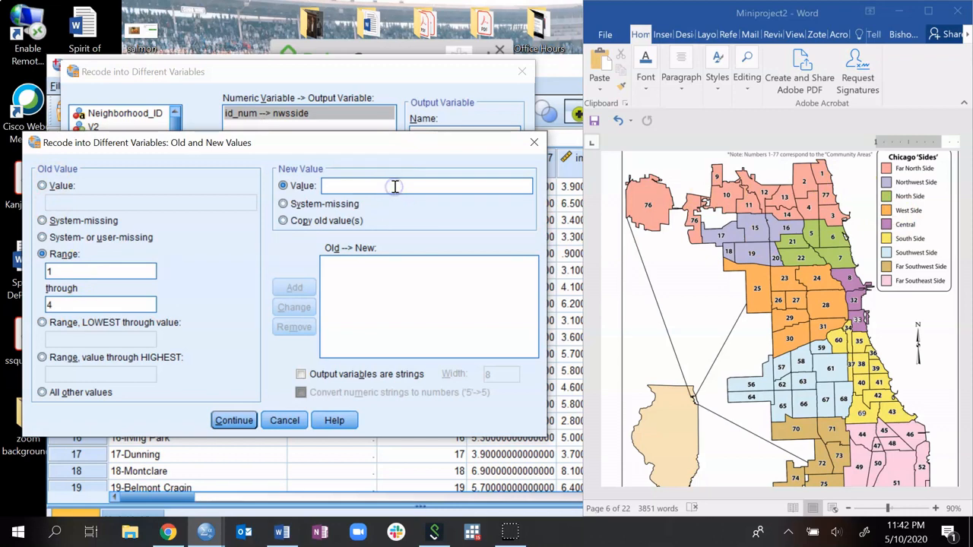
text(1)
click(310, 287)
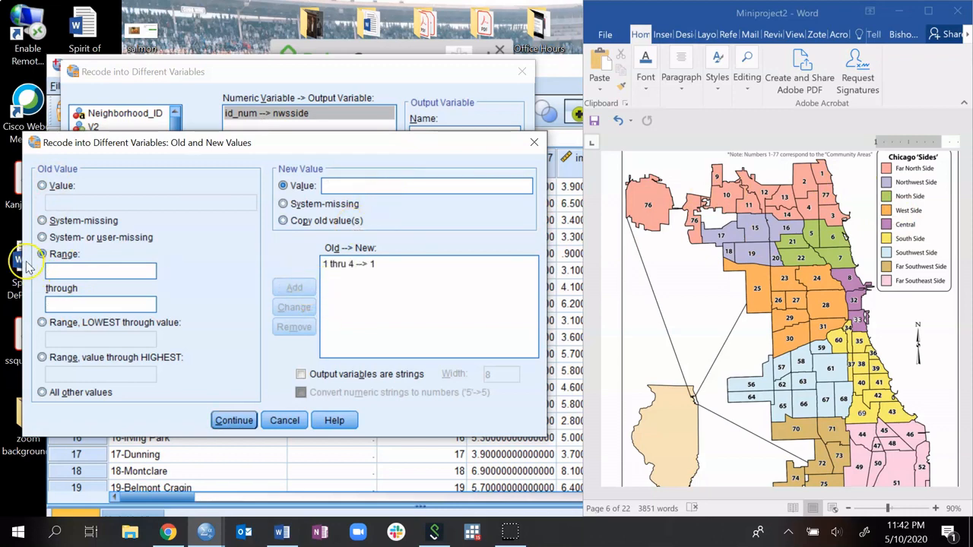
Step: Add a recode rule mapping the Far North Side range 9 through 14 to the new value 1
click(89, 272)
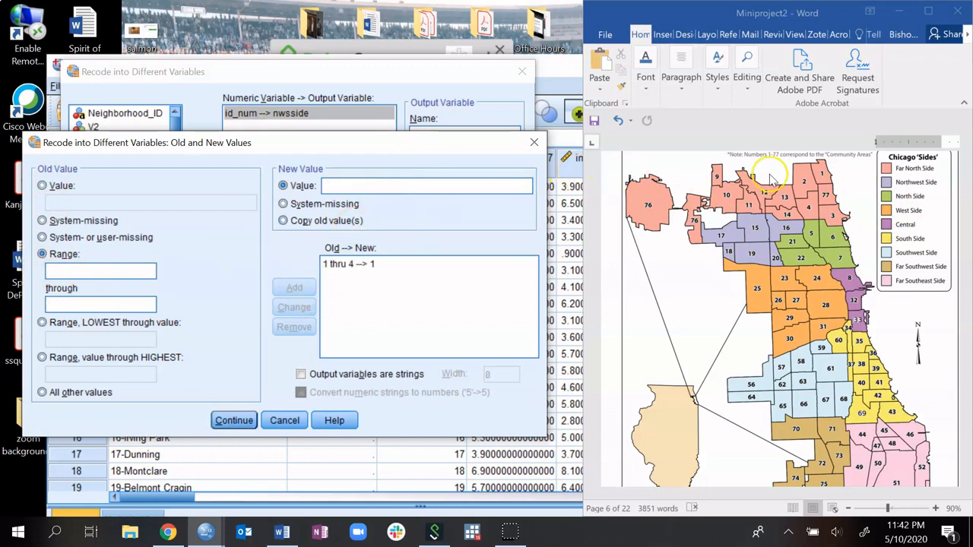
click(722, 171)
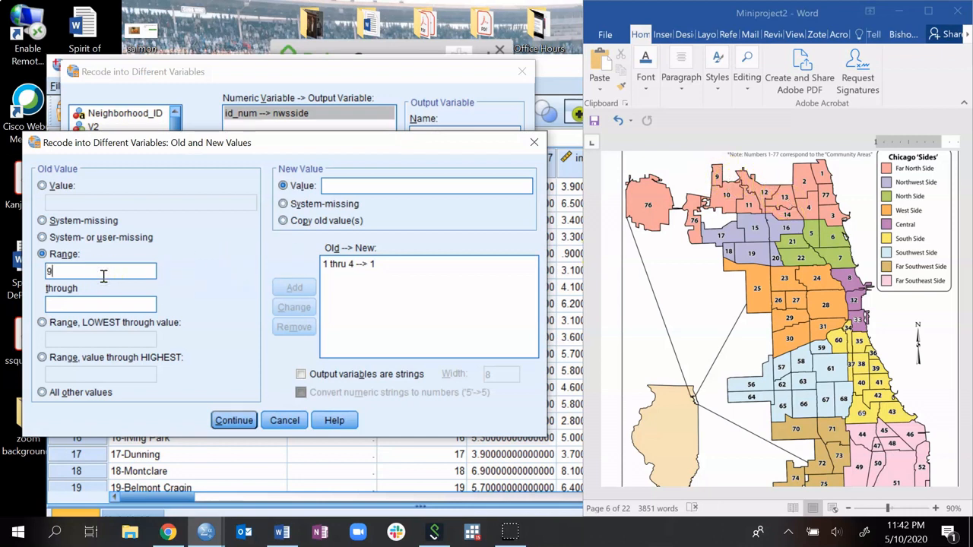
click(103, 305)
text(14)
click(283, 219)
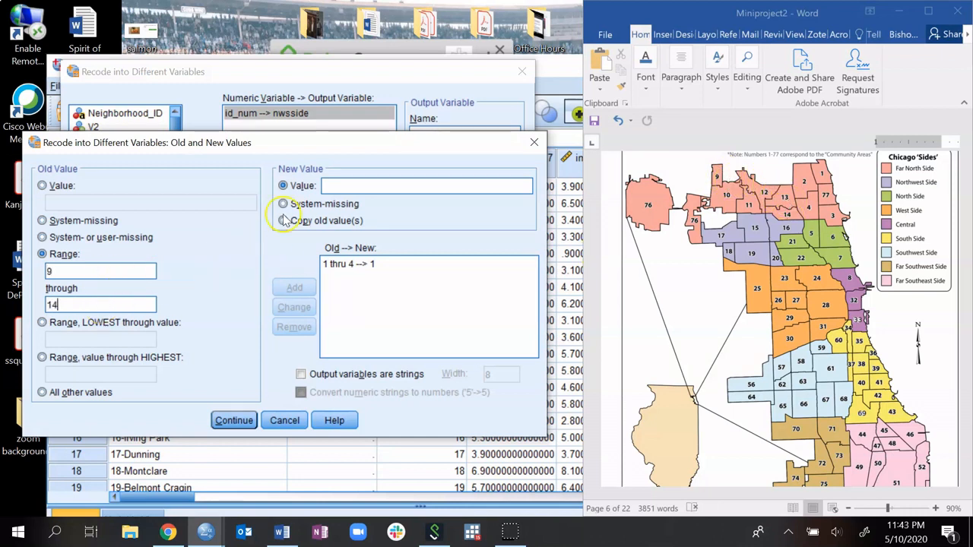
click(348, 185)
text(1)
click(292, 288)
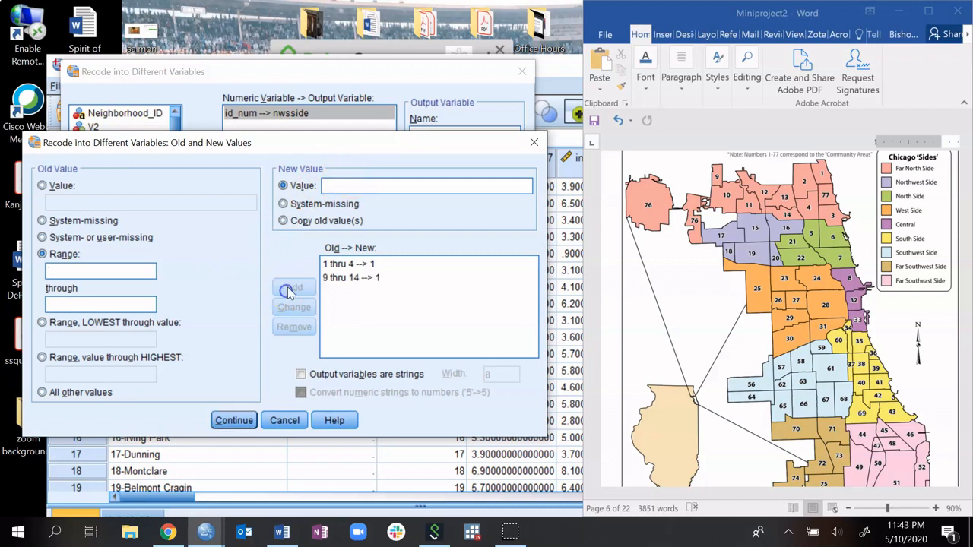
Step: Add a recode rule mapping the remaining Far North Side areas, 76 through 77, to the new value 1
click(60, 271)
text(76)
click(52, 304)
click(368, 186)
text(1)
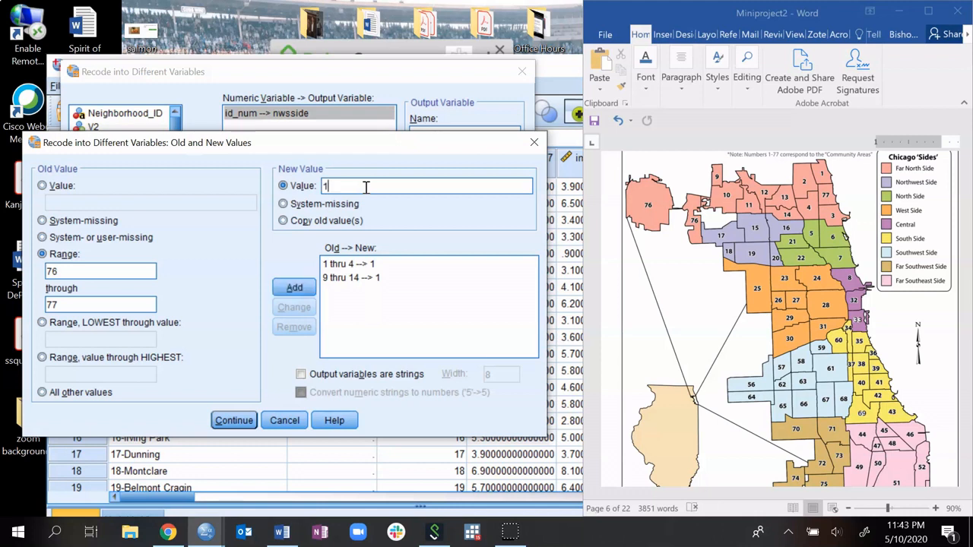
click(294, 288)
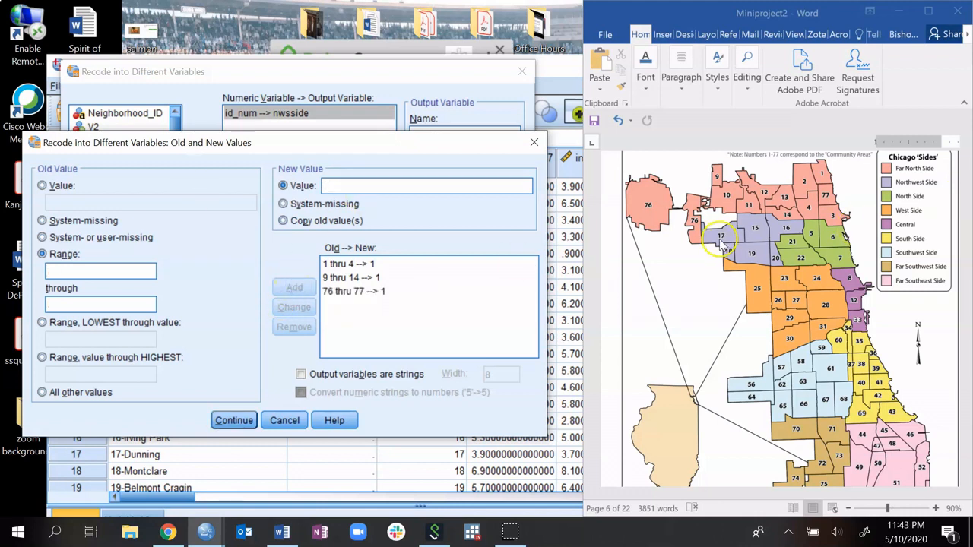
Step: Add a recode rule mapping the Northwest Side range 15 through 20 to the new value 1
click(140, 273)
click(120, 305)
text(20)
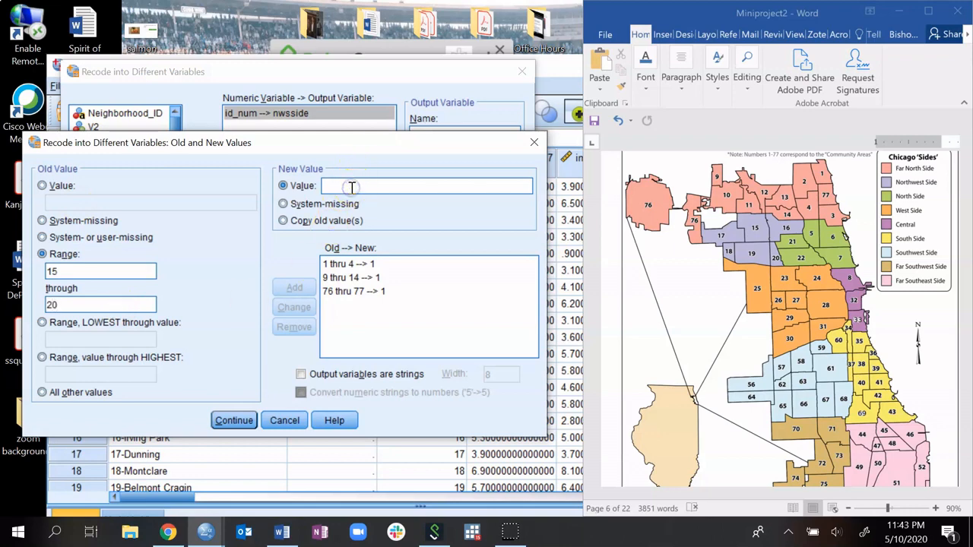
text(1)
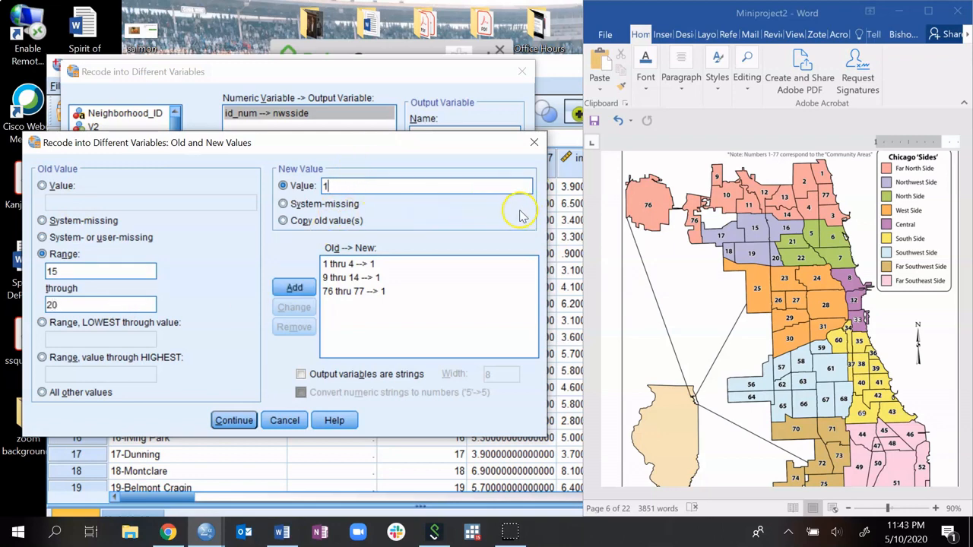
click(294, 287)
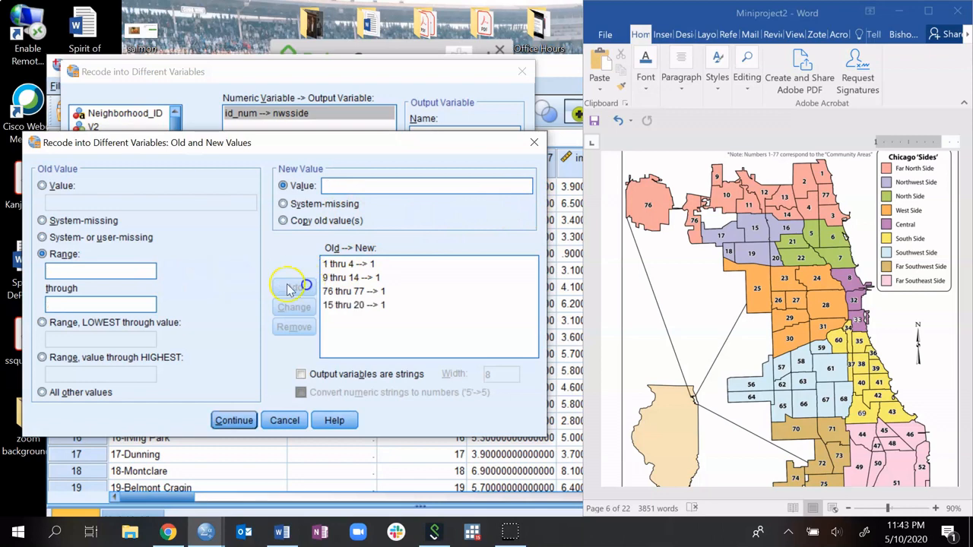
Step: Add a recode rule mapping the North Side range 5 through 7 to the new value 1
click(70, 276)
text(5)
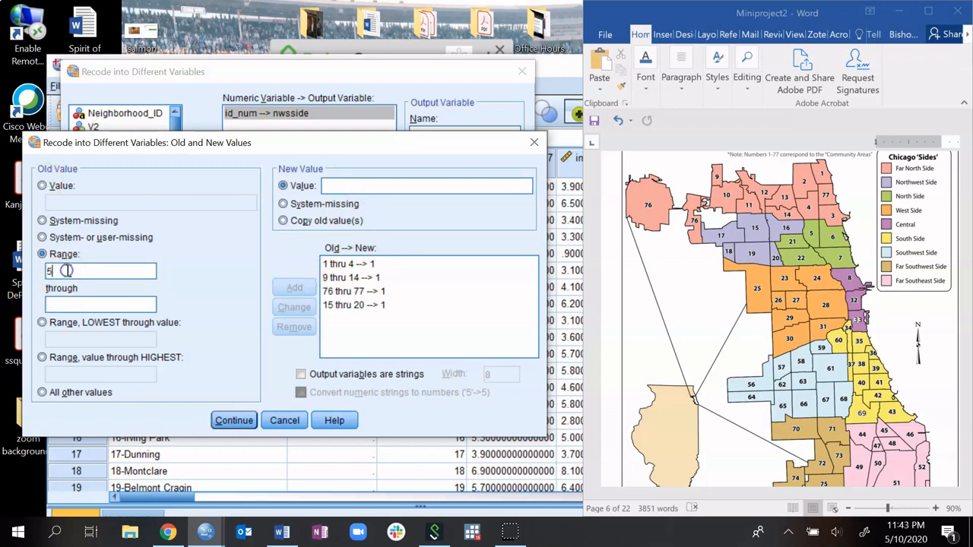
click(67, 301)
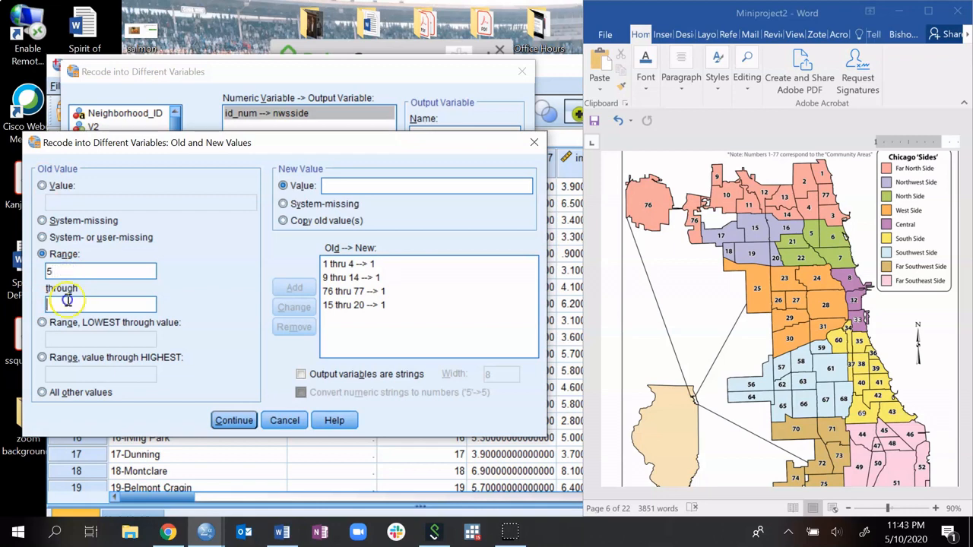
click(380, 183)
text(1)
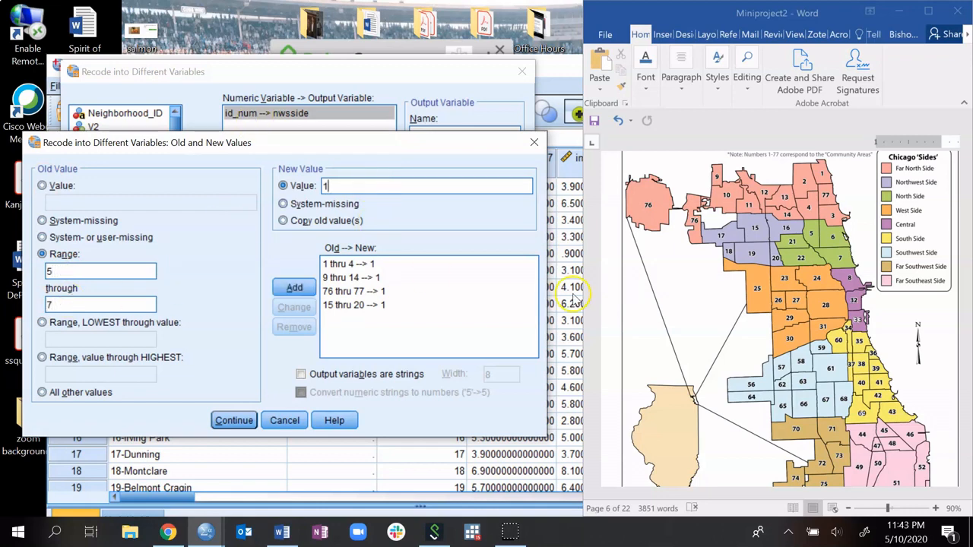
click(295, 288)
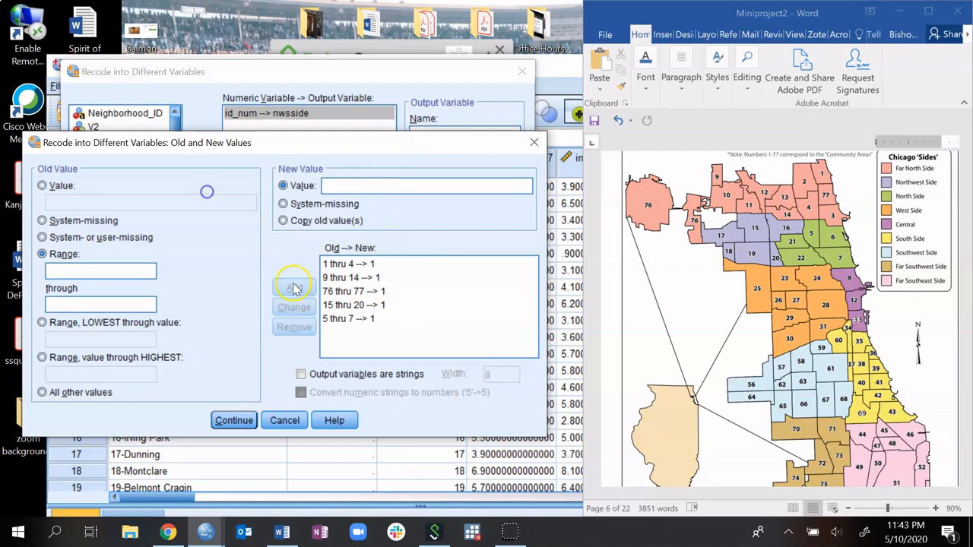
Step: Add a recode rule mapping the other North Side areas, 21 through 22, to the new value 1
click(70, 276)
text(21)
click(69, 307)
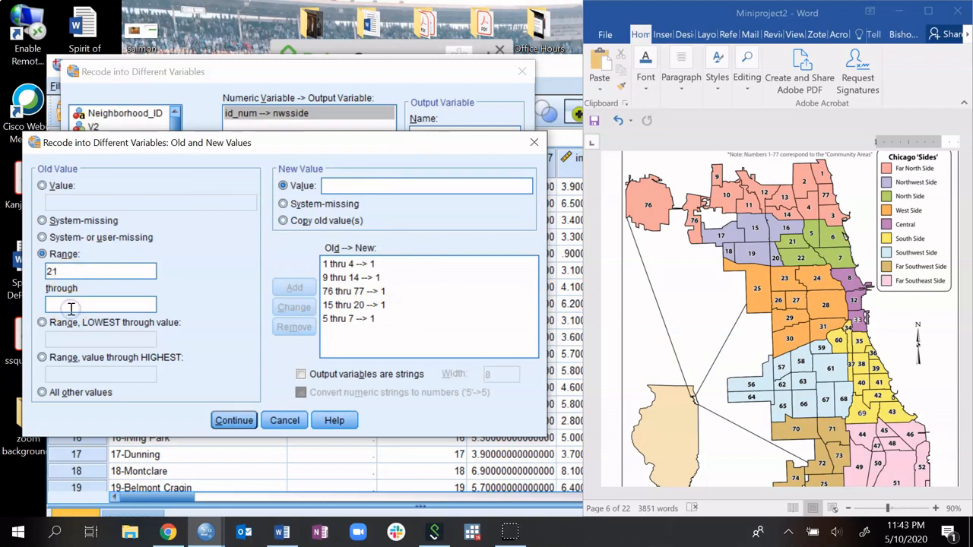
text(22)
click(380, 187)
text(1)
click(294, 288)
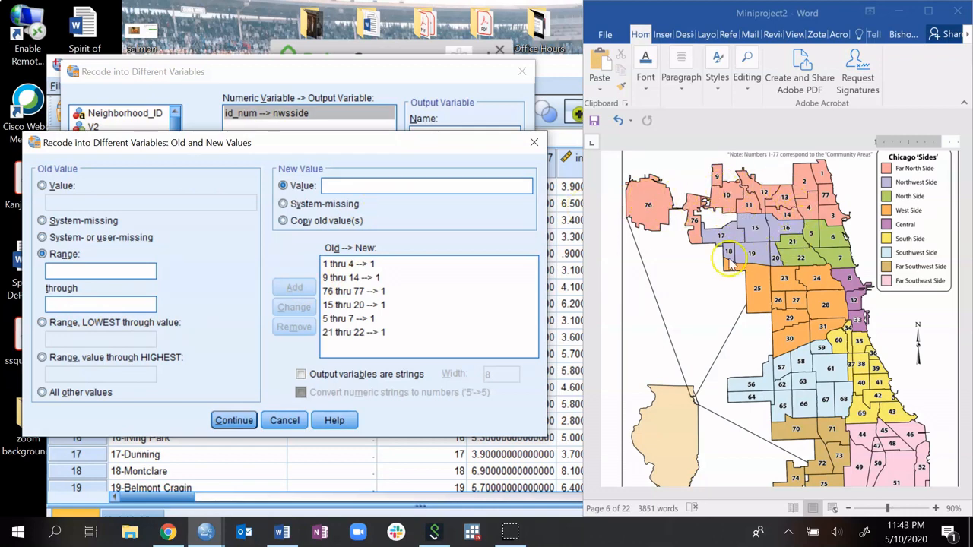
Step: Add a single-value recode rule mapping the Central area 8 to the new value 1
click(42, 185)
click(92, 204)
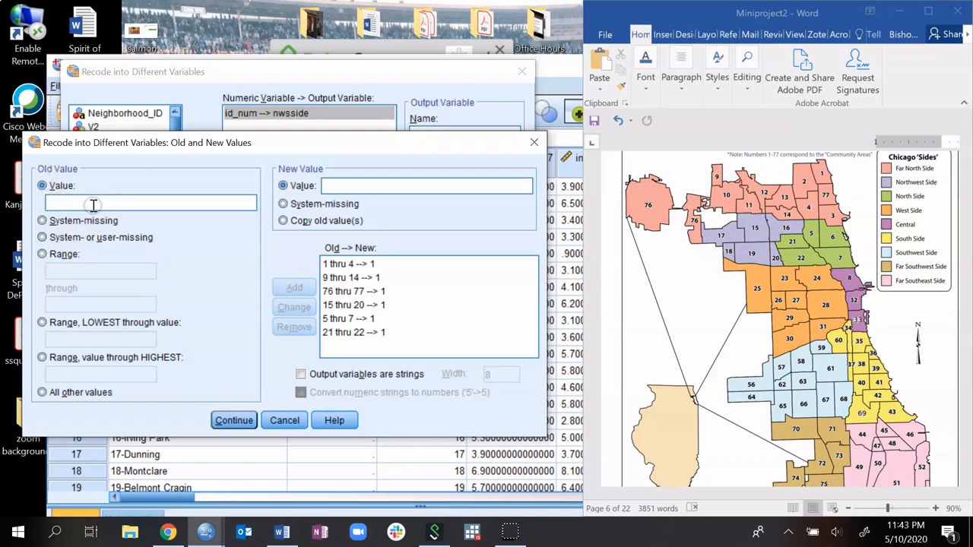
text(8)
click(359, 184)
text(1)
click(293, 287)
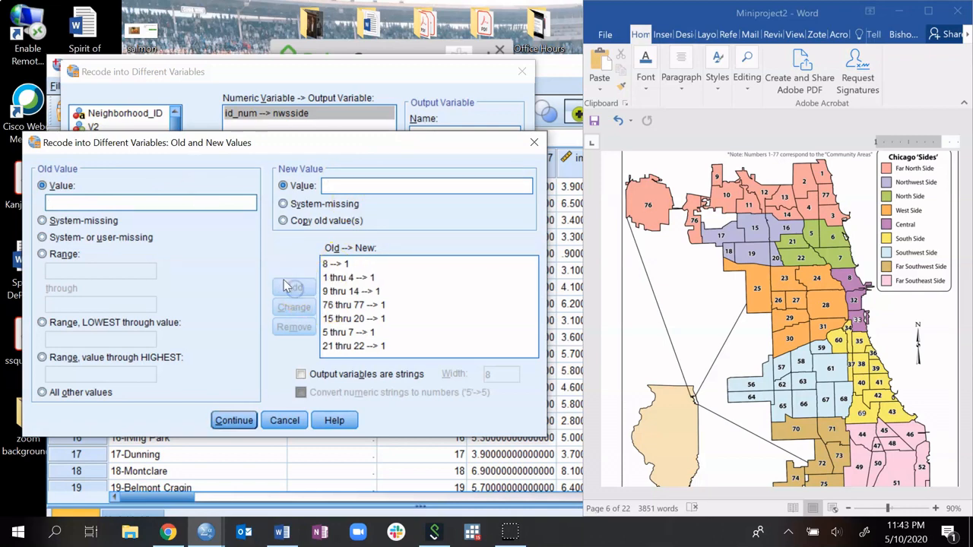
Step: Set up a recode rule mapping the Central range 32 through 33 to the new value 1
click(43, 256)
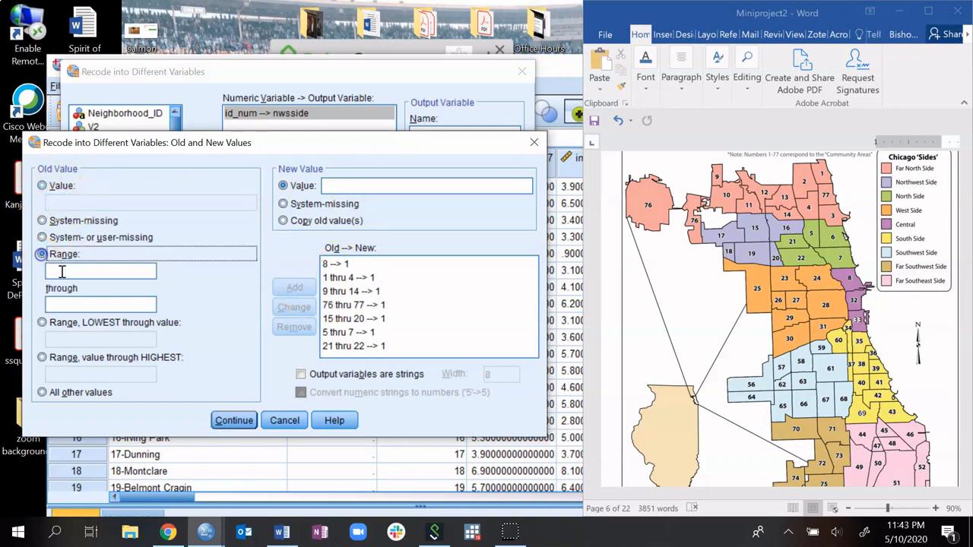
text(32)
click(105, 305)
text(33)
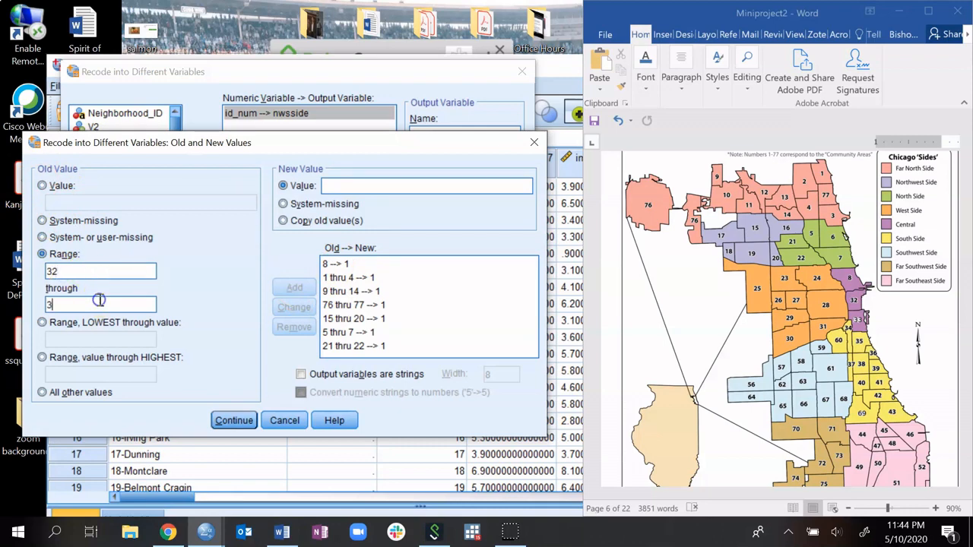
click(352, 185)
text(1)
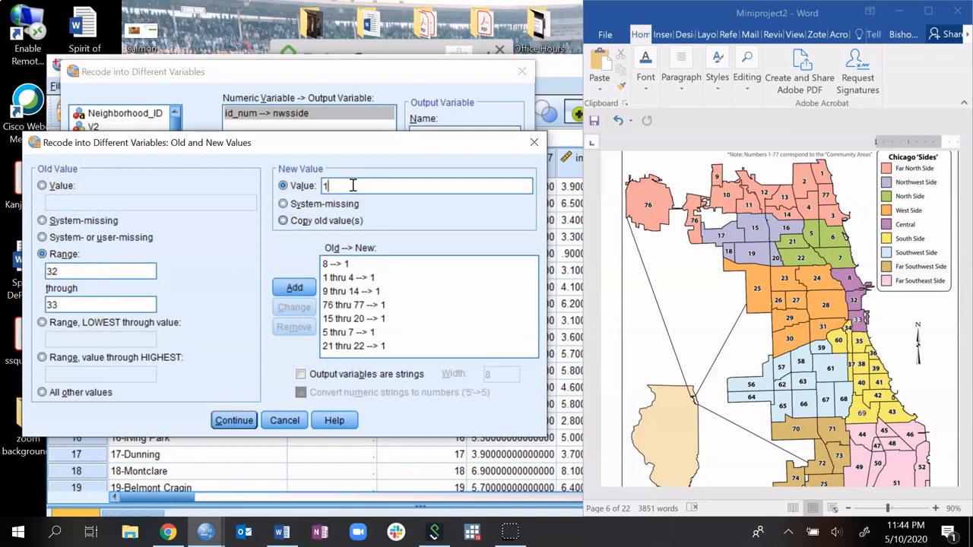
Step: Add the rule recoding id_num 32 through 33 to 1 and look through the list of recode rules
click(288, 287)
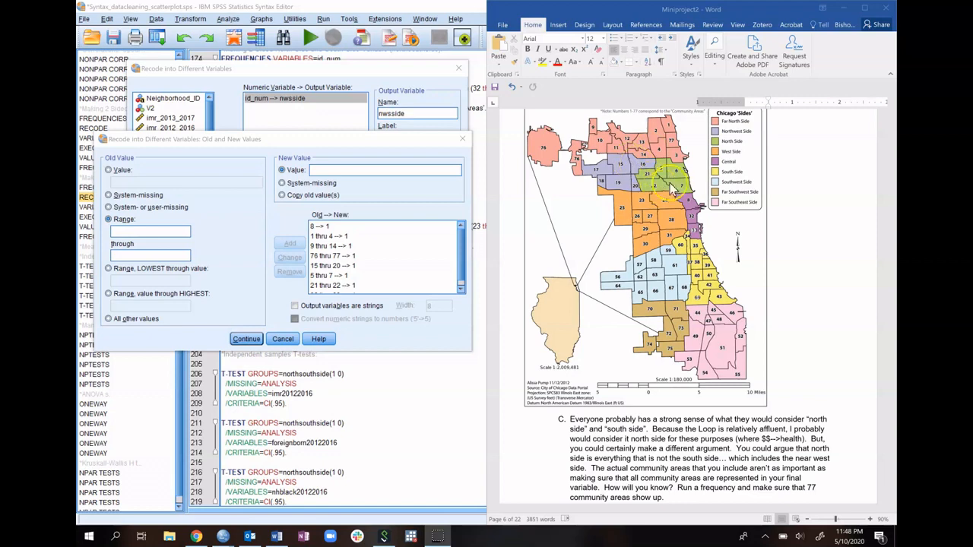
click(460, 279)
drag(460, 279, 465, 247)
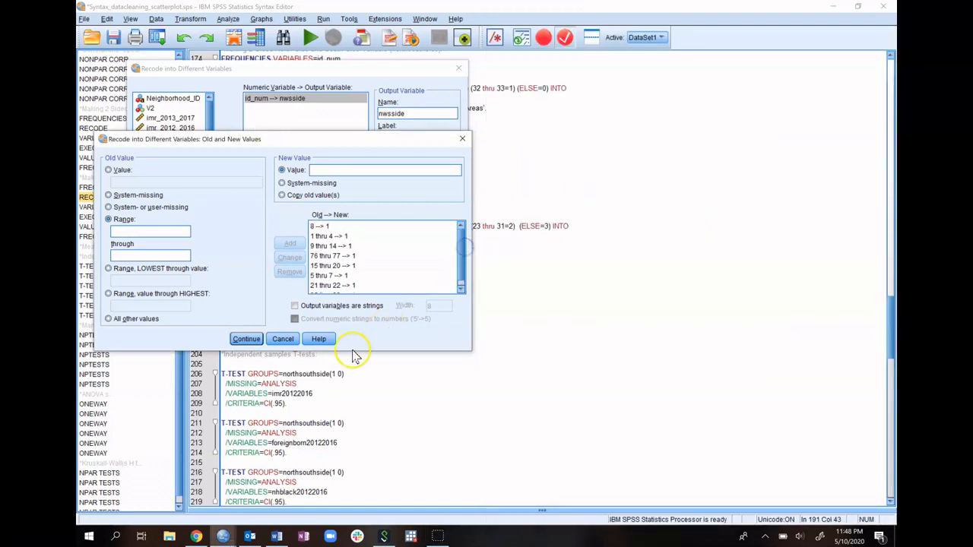
Step: Switch to the Word document and place the Chicago sides map beside the SPSS recode dialog
click(277, 537)
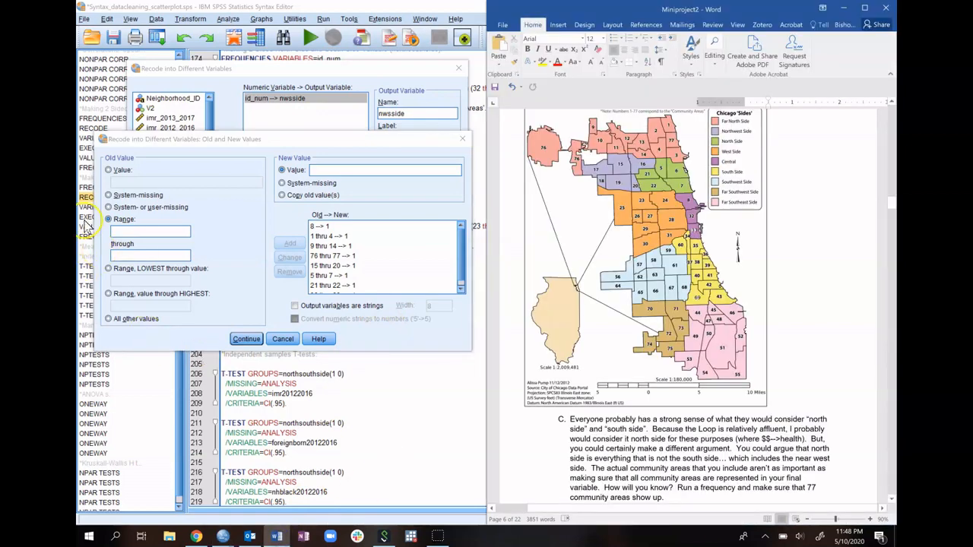
click(93, 114)
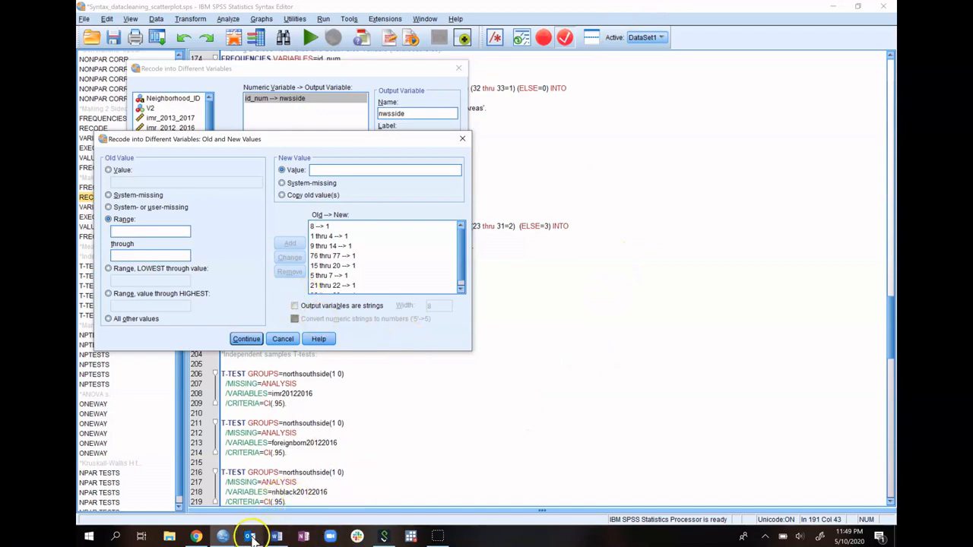
click(277, 536)
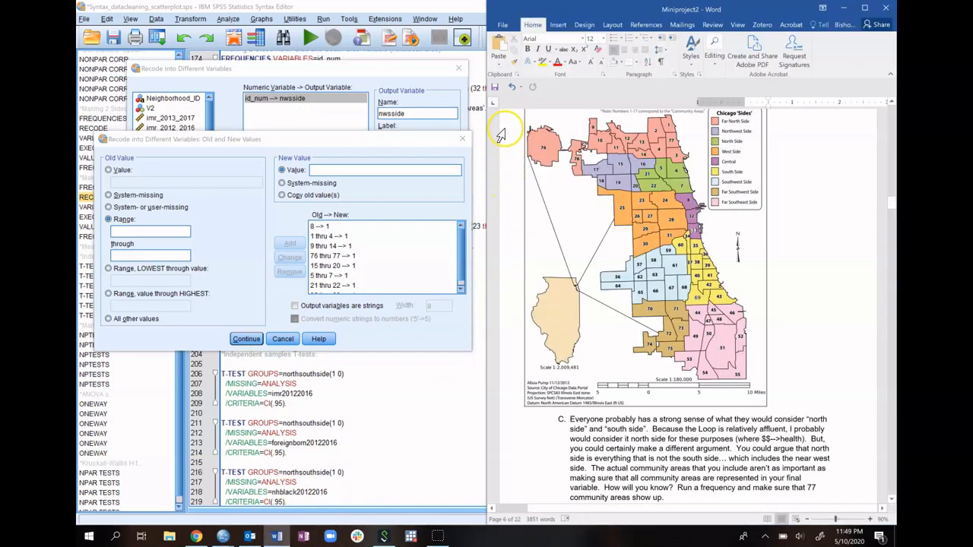
drag(622, 9, 891, 173)
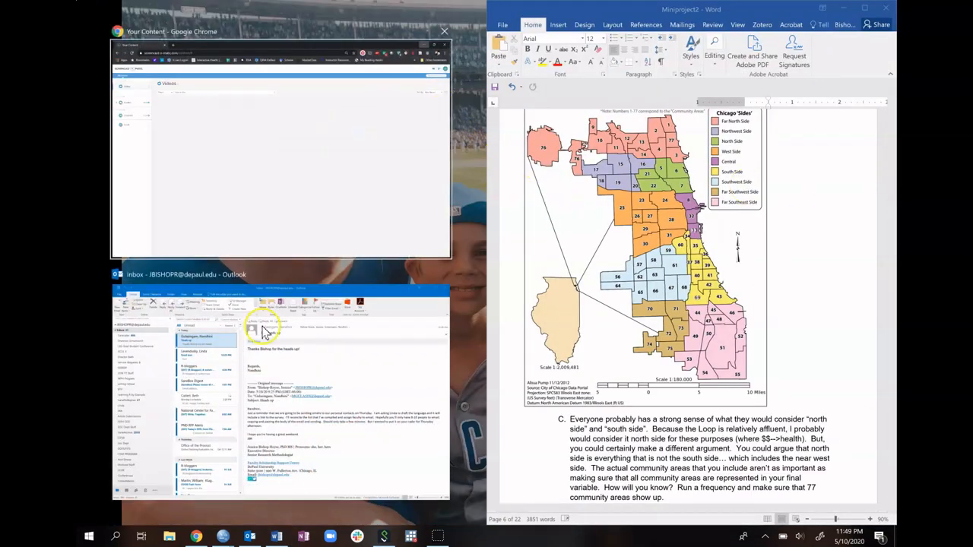
click(222, 536)
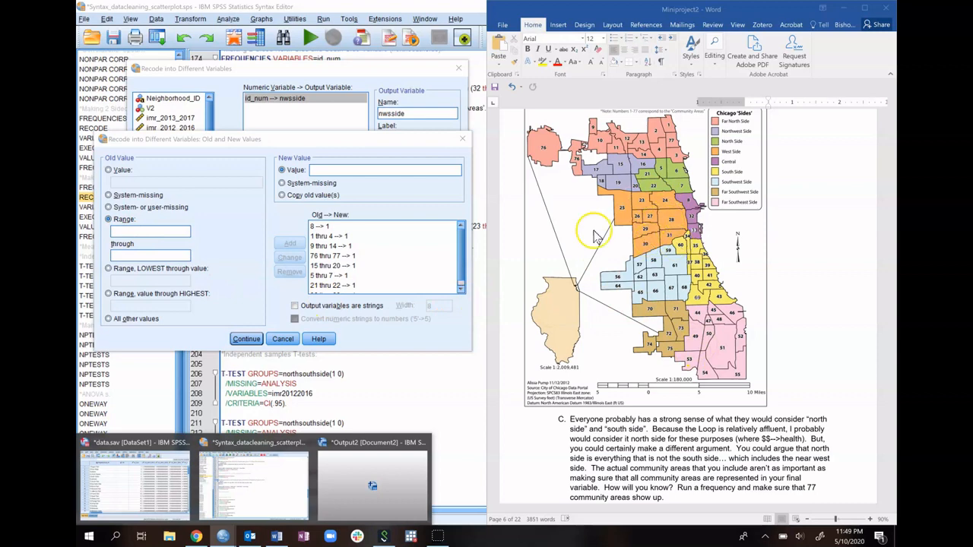
Step: Add a rule recoding the West Side range 23 through 31 to 2
click(141, 230)
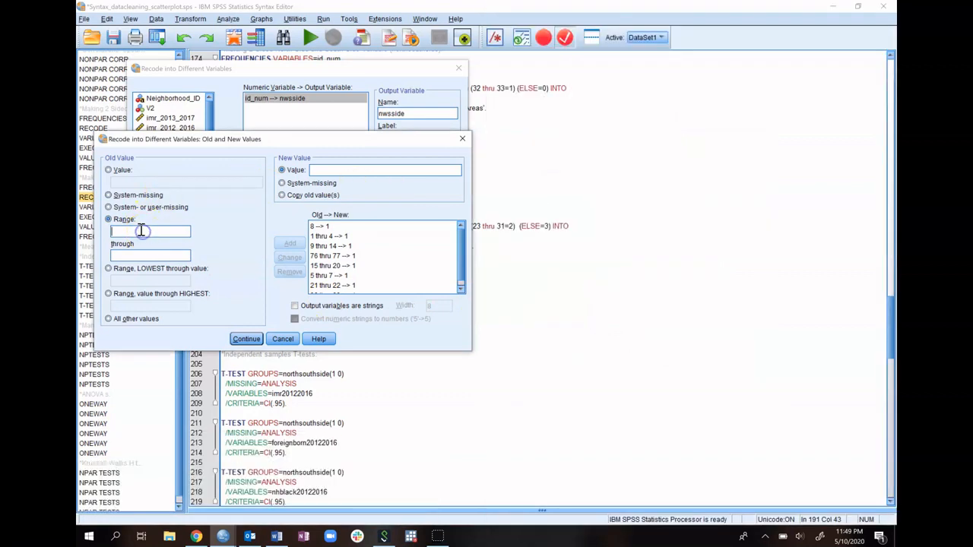
text(23)
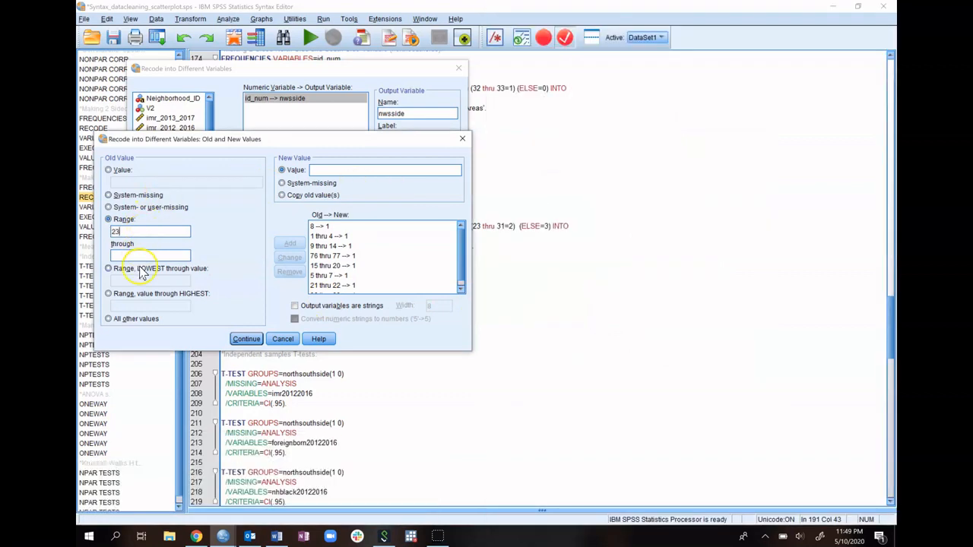
click(139, 255)
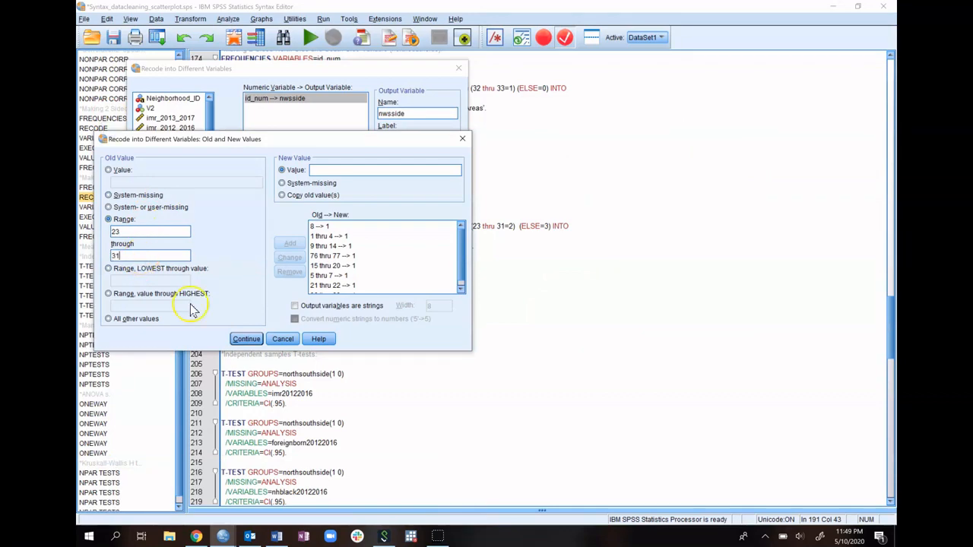
click(253, 536)
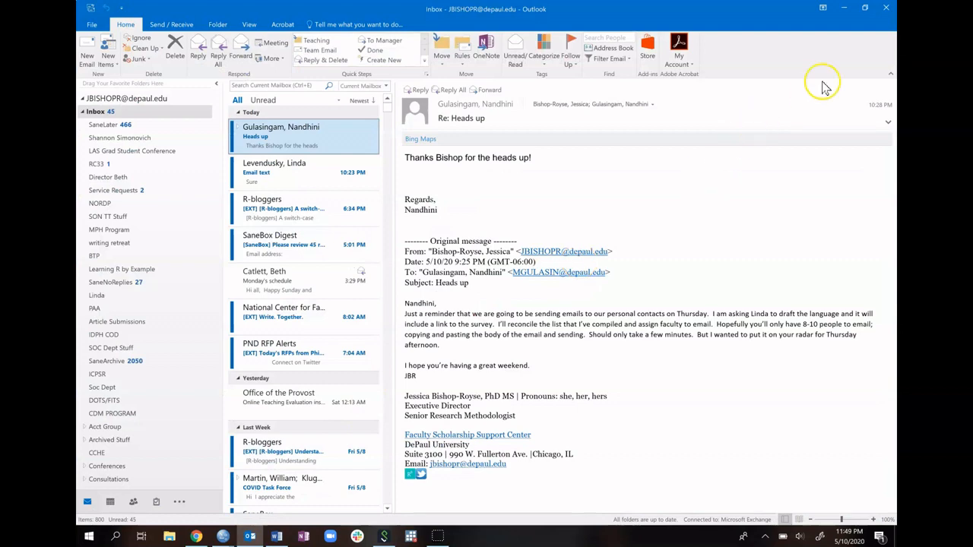
click(890, 8)
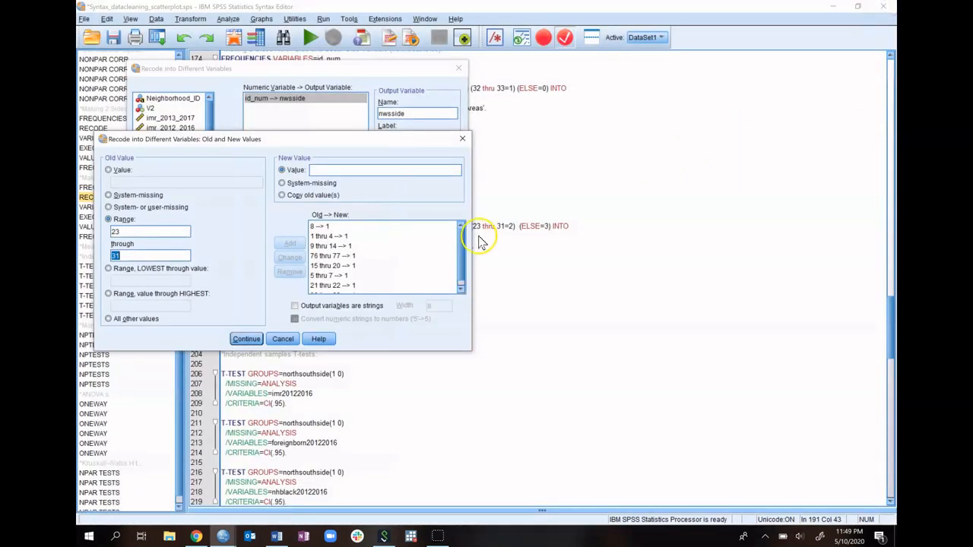
click(276, 536)
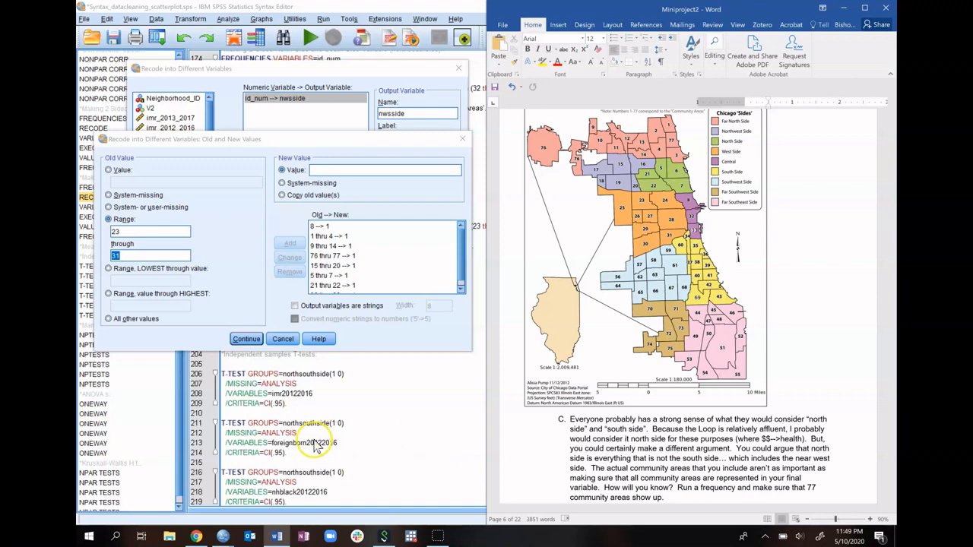
click(368, 169)
text(2)
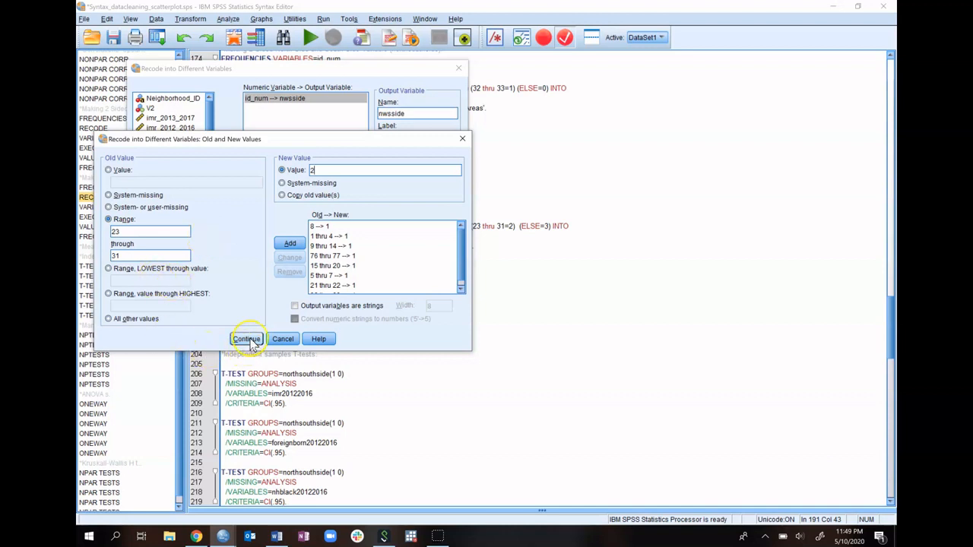
click(287, 242)
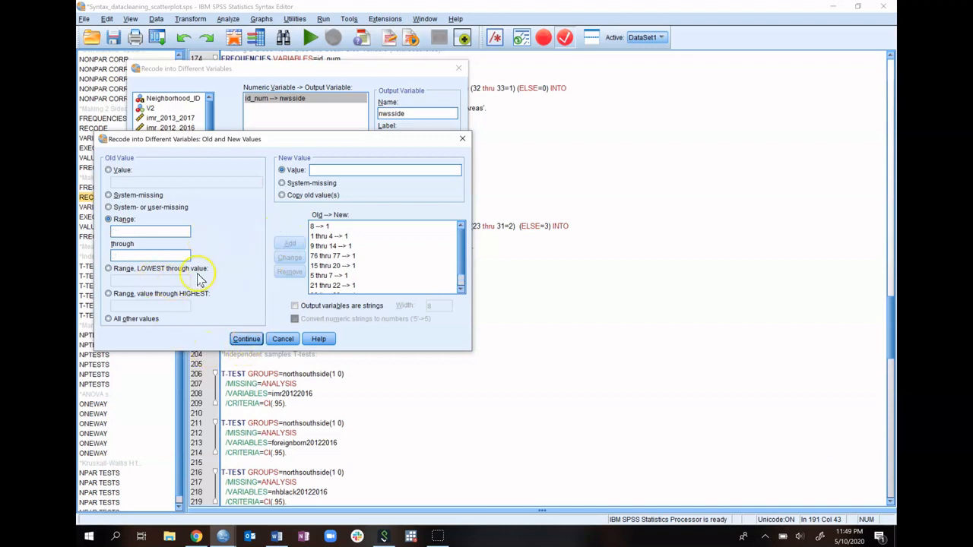
Step: Add a rule recoding all other values to 3 and run the recode of id_num into nwsside
click(110, 318)
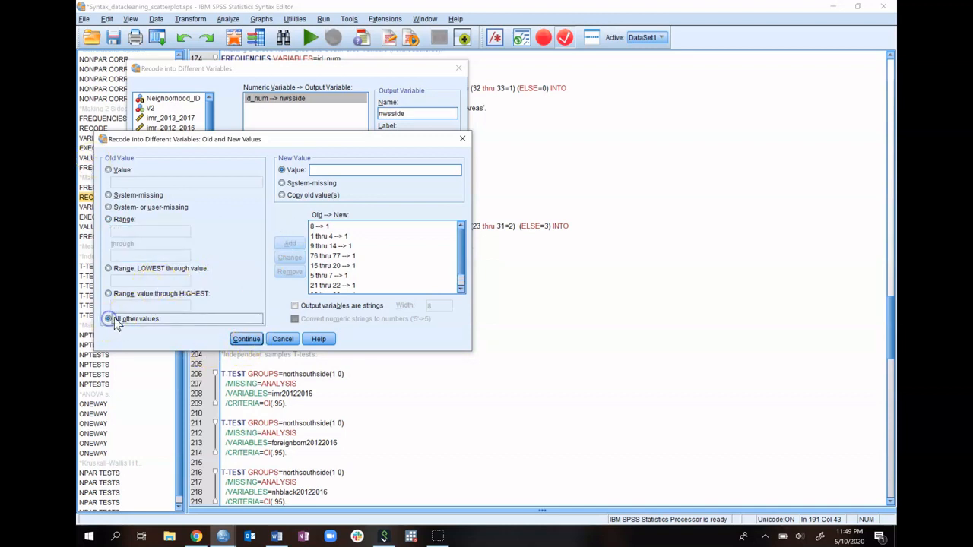
click(327, 165)
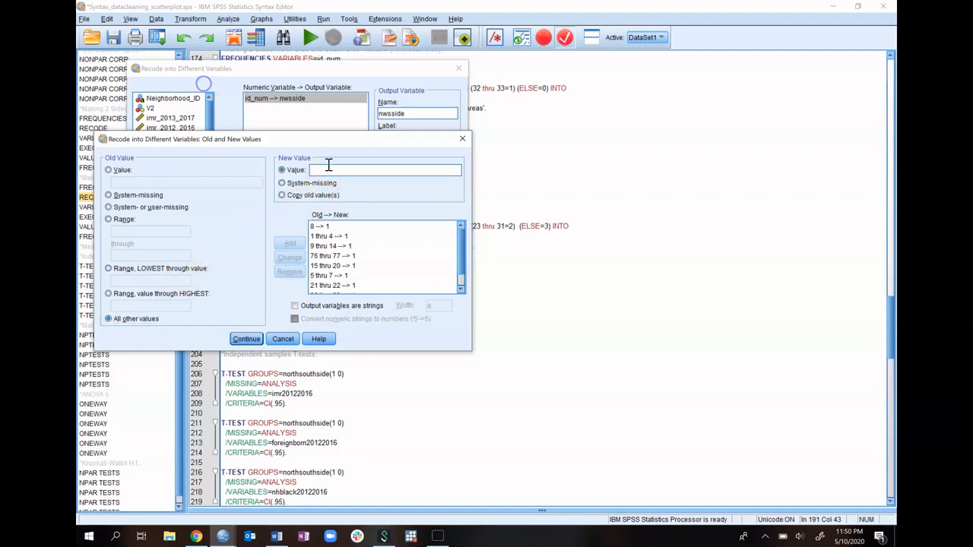
text(3)
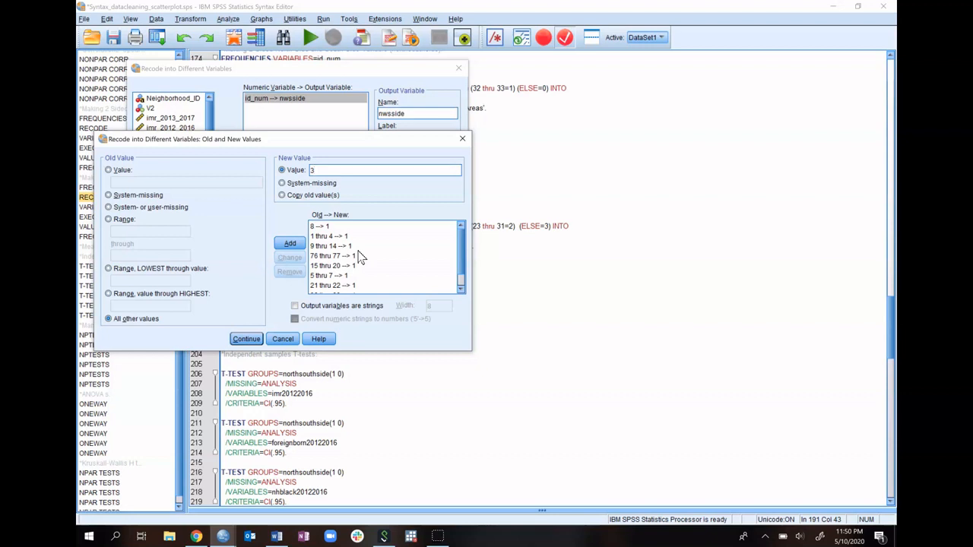
click(250, 340)
click(290, 244)
click(245, 339)
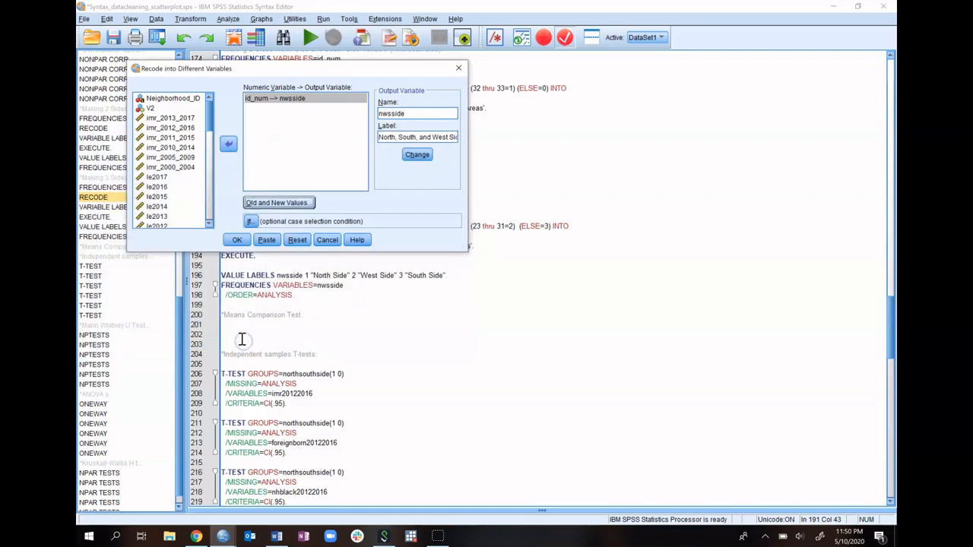
click(239, 240)
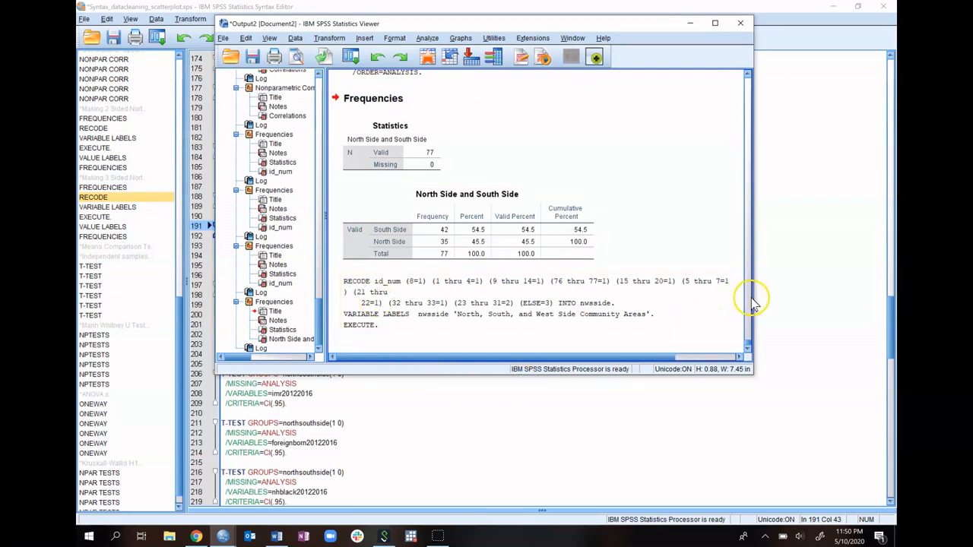
Step: Widen the output window and review the logged recode syntax for nwsside
drag(752, 304, 860, 310)
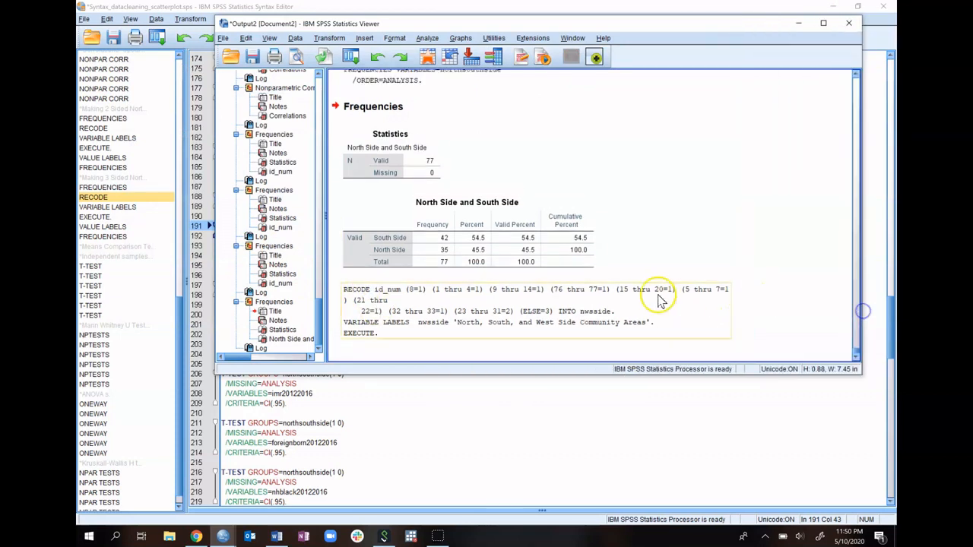
click(512, 288)
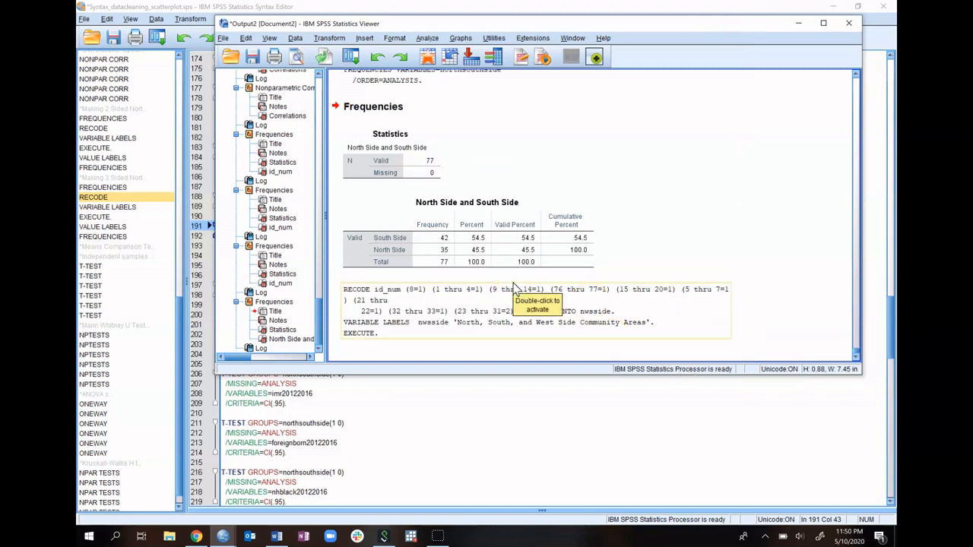
click(494, 346)
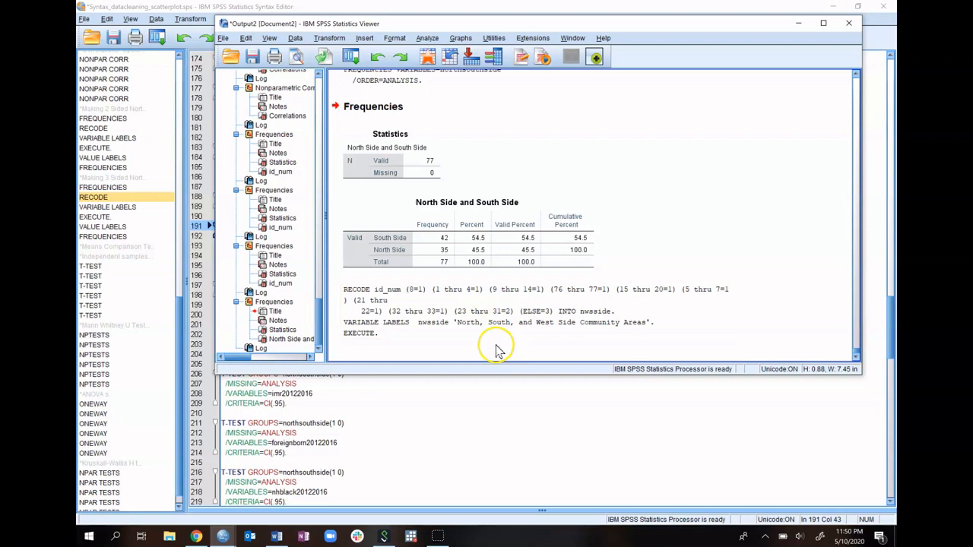
Step: Run the syntax lines that label nwsside 1 "North Side", 2 "West Side", 3 "South Side" and request its frequencies
click(479, 401)
scroll(480, 398, up, 7)
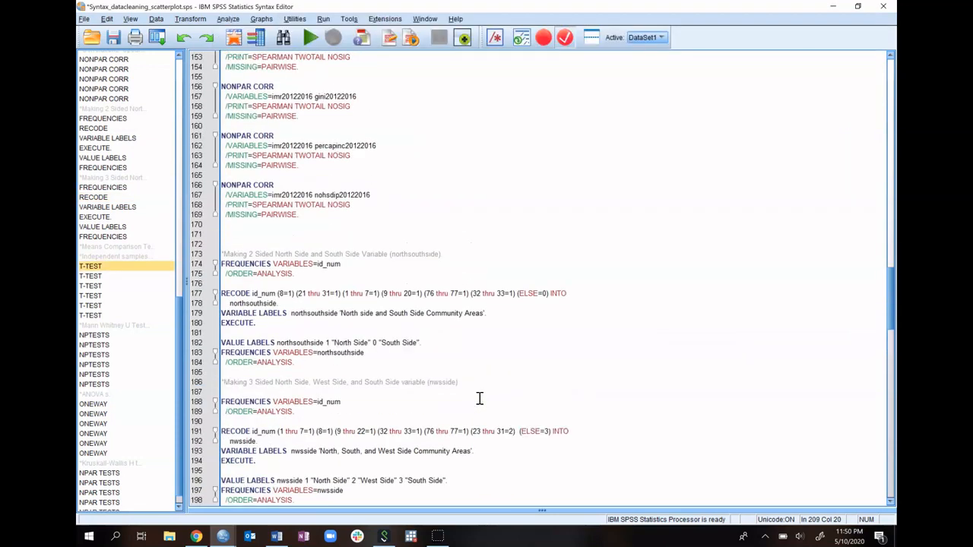
scroll(479, 397, up, 5)
scroll(479, 396, down, 12)
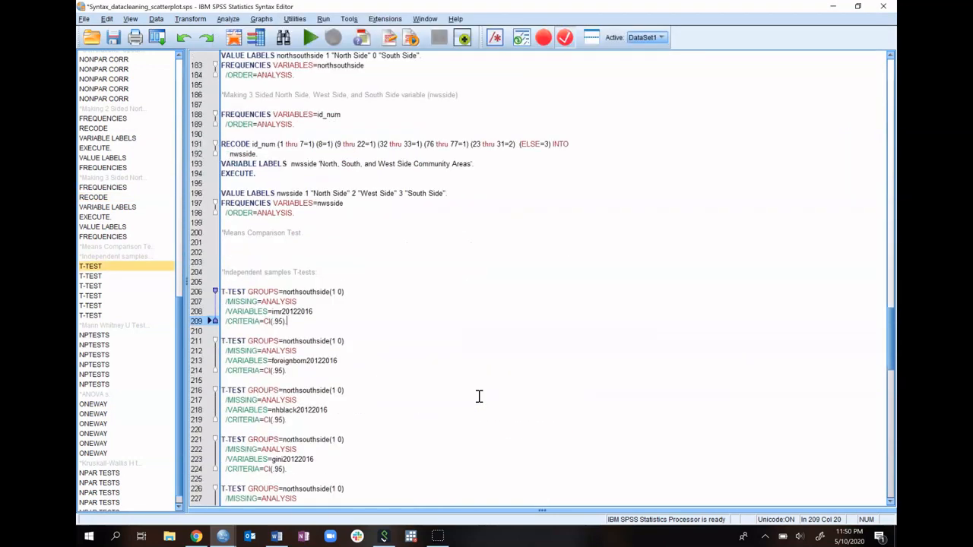
scroll(380, 314, up, 3)
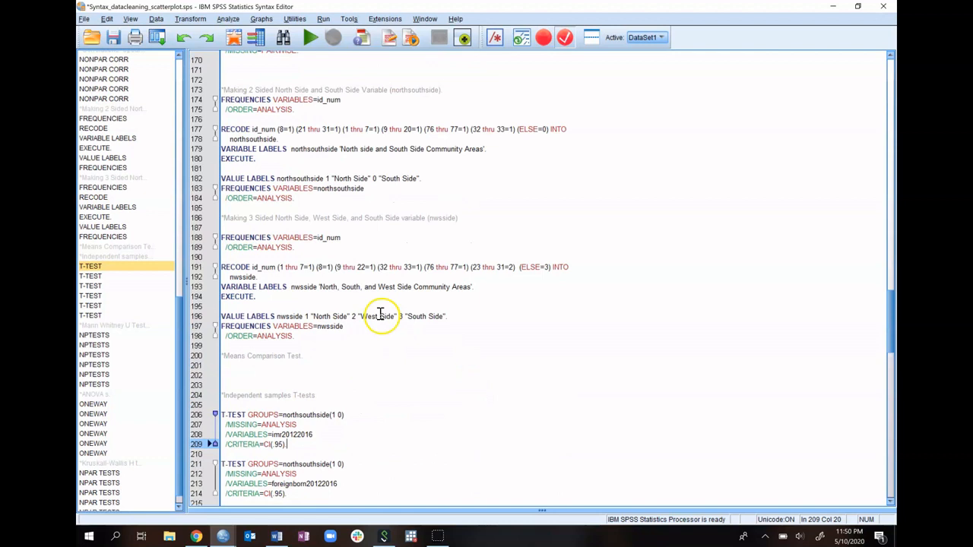
click(300, 295)
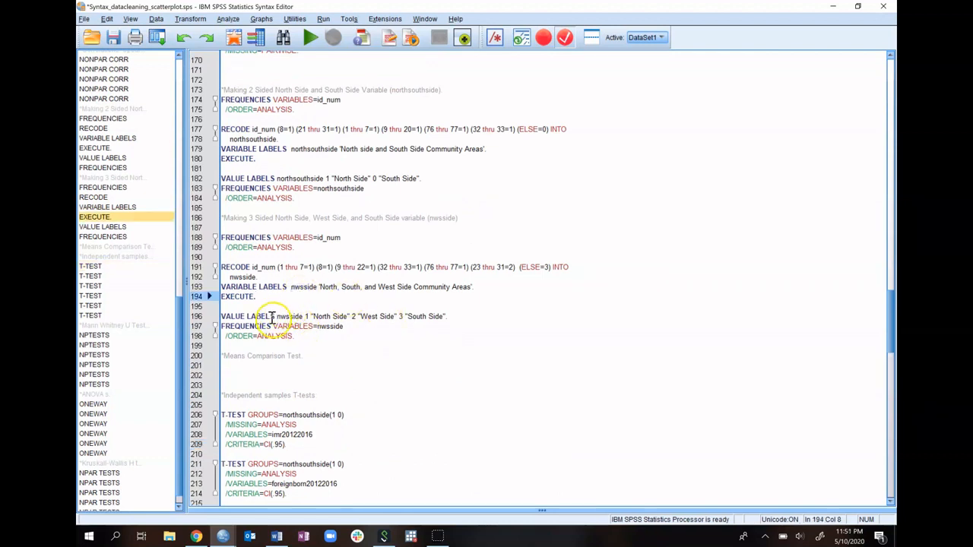
drag(241, 316, 387, 334)
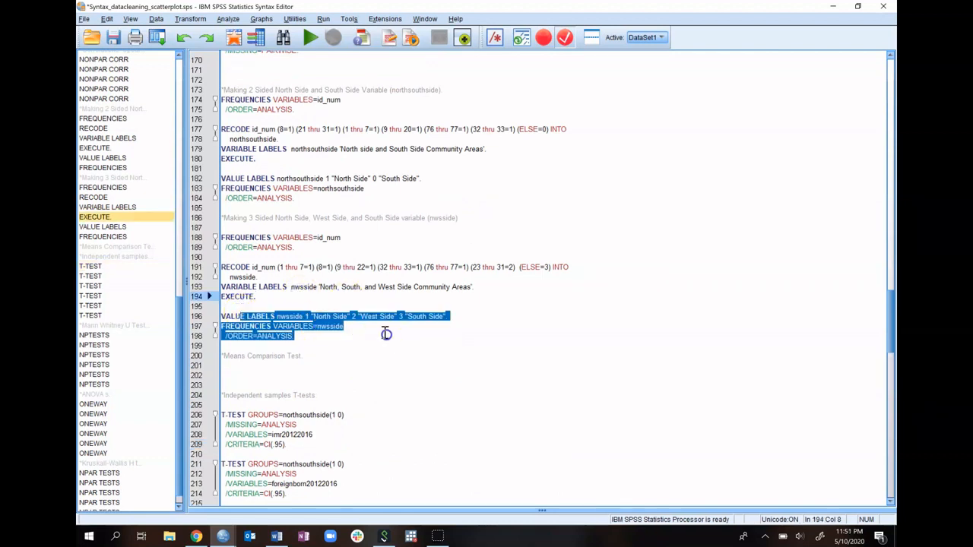
click(311, 37)
Step: Examine the nwsside frequency table to check that all community areas are coded, and return to the syntax
click(386, 215)
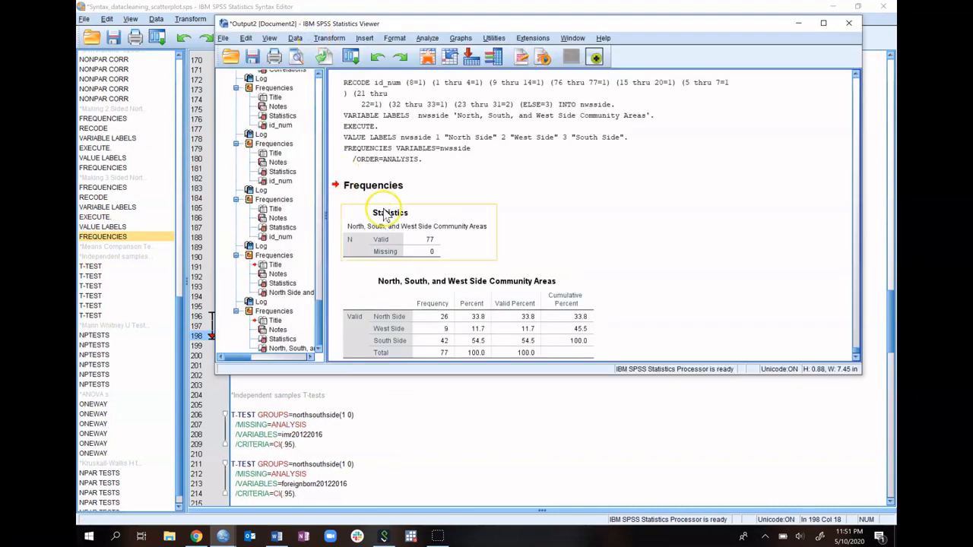
scroll(386, 215, down, 1)
click(491, 266)
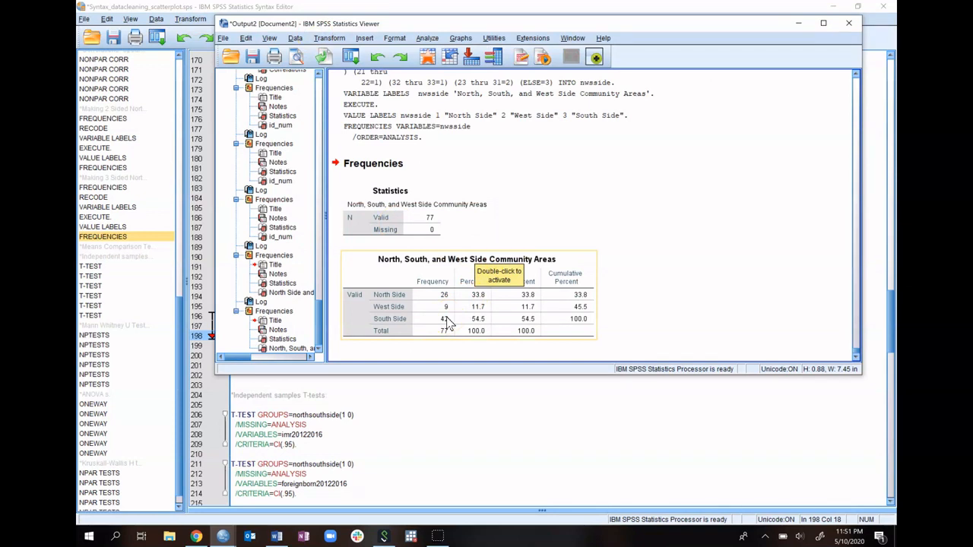
click(512, 230)
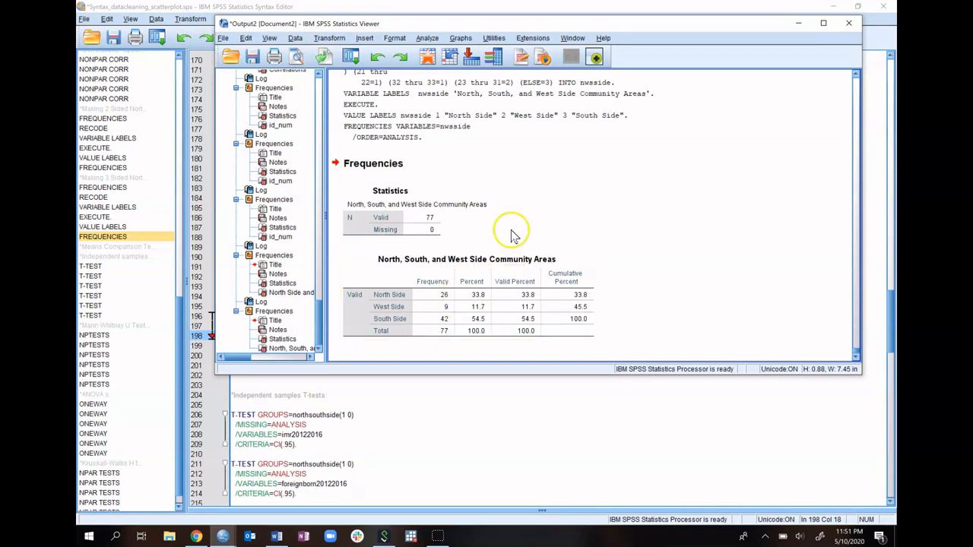
click(640, 331)
click(667, 439)
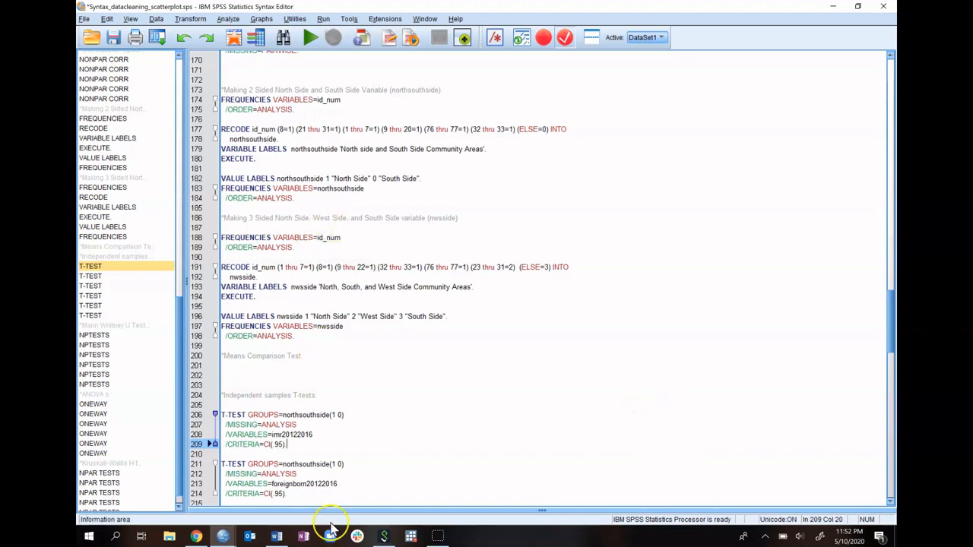
Step: Switch to the Word instructions and read on past the recode examples to the sections on value labels and syntax mistakes
click(280, 538)
scroll(627, 471, down, 6)
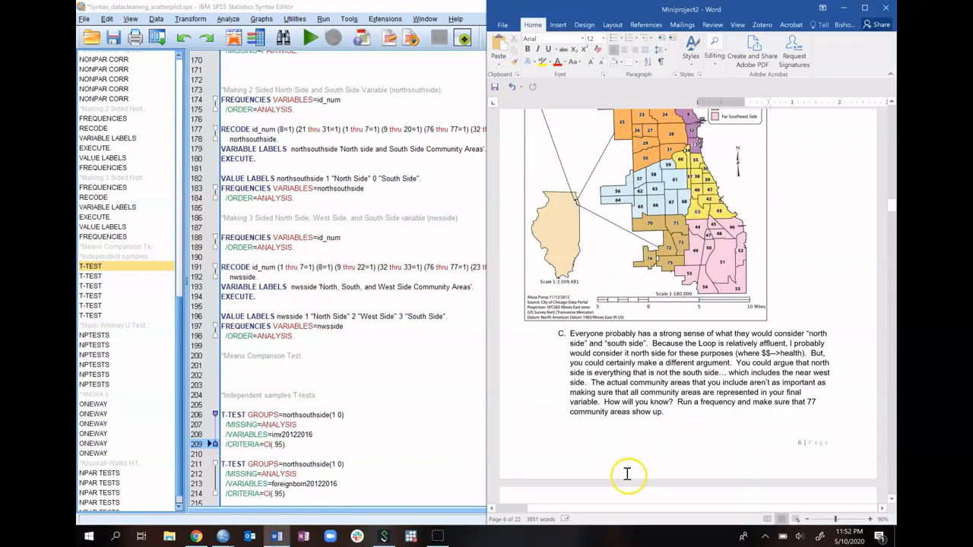
scroll(627, 476, down, 4)
scroll(628, 476, down, 9)
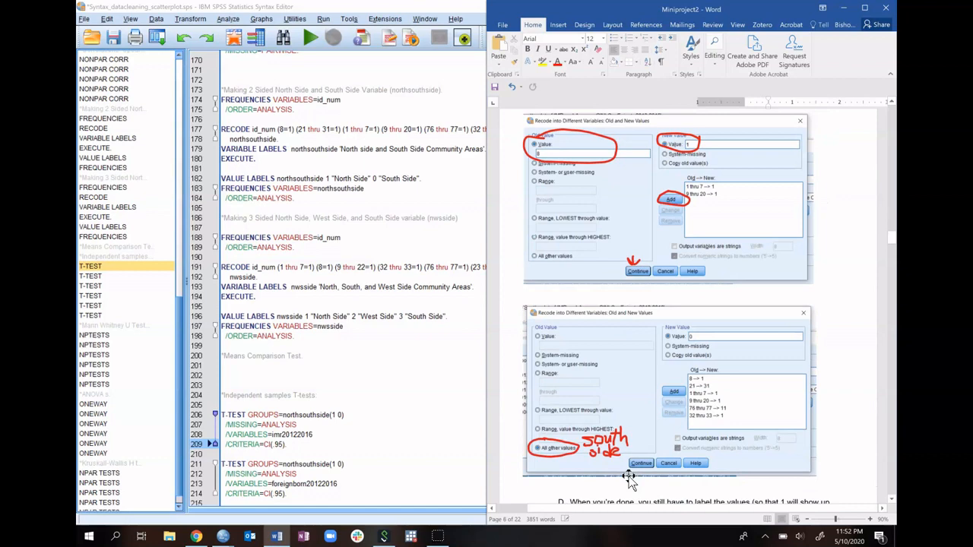
scroll(628, 477, down, 18)
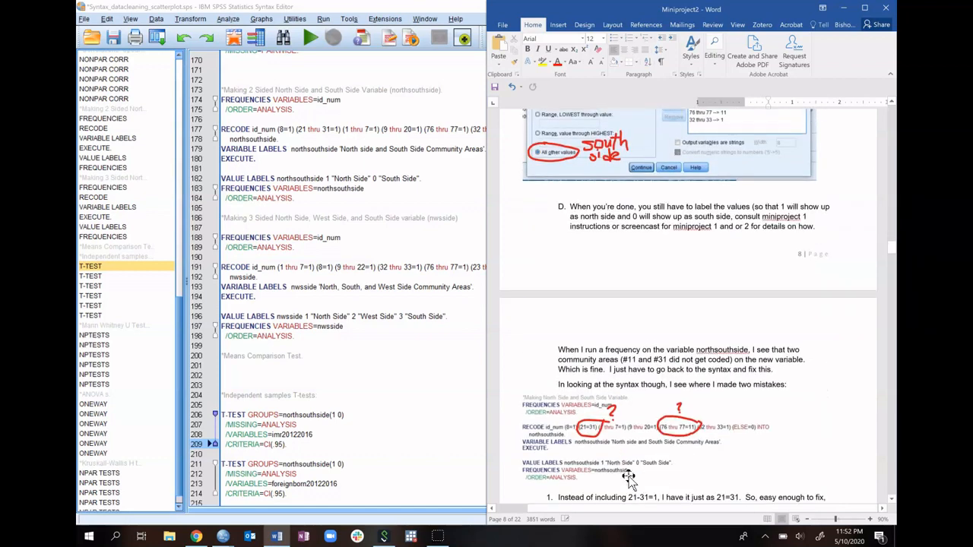
Step: Read the Word instructions from the recode corrections through the three-sided variable to the means comparison setup
scroll(628, 476, down, 5)
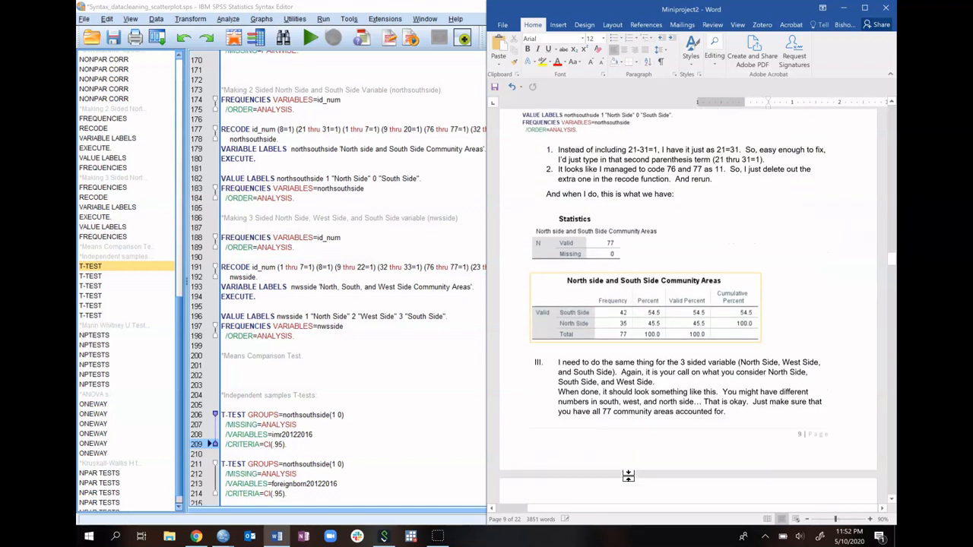
scroll(627, 476, down, 9)
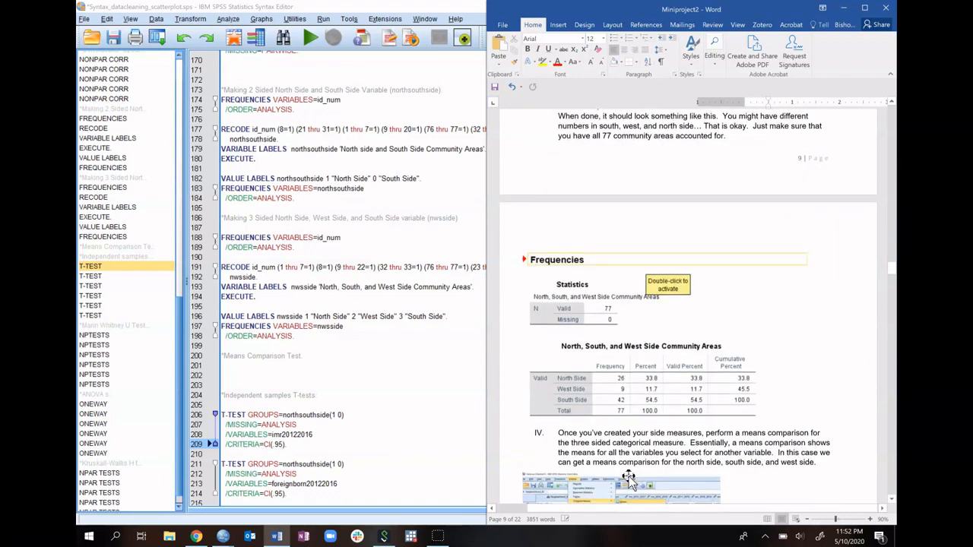
scroll(628, 476, up, 15)
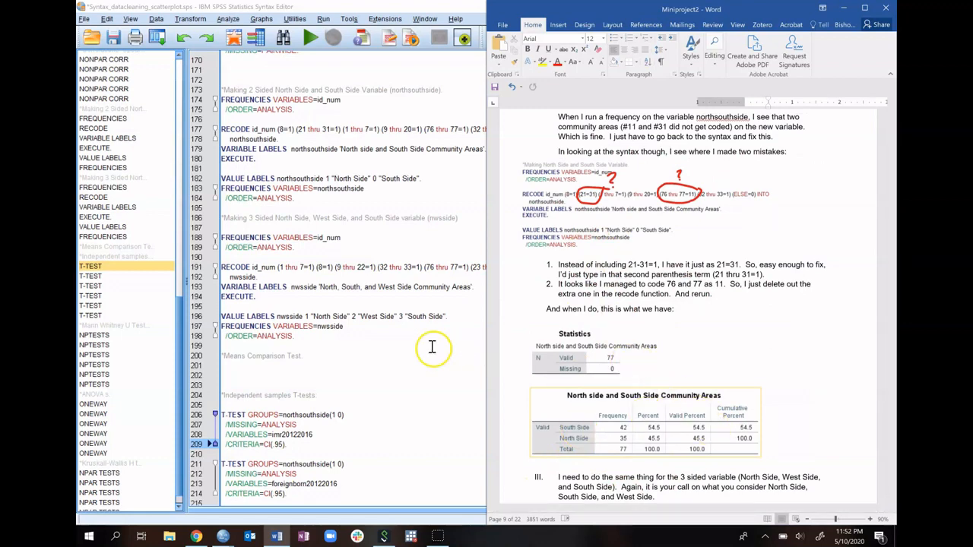
scroll(631, 364, down, 3)
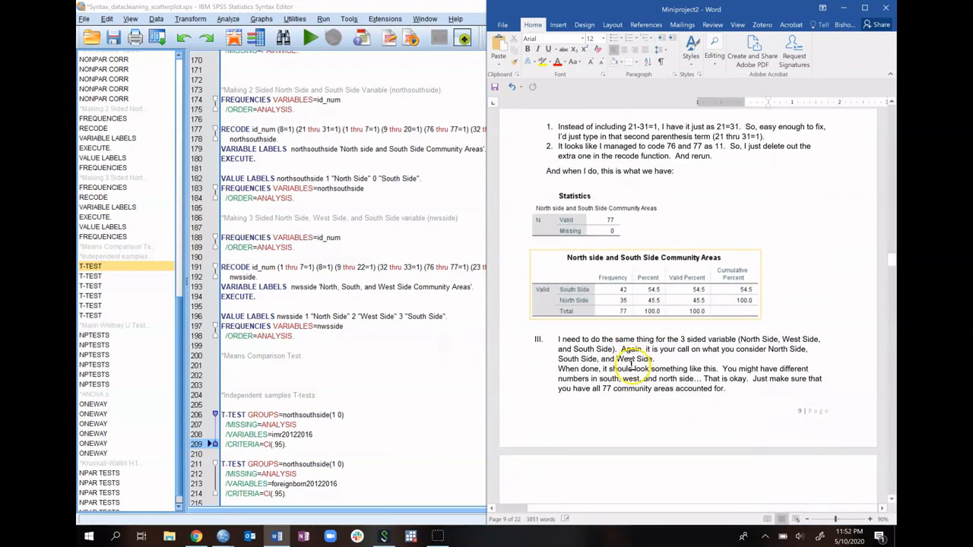
scroll(631, 363, down, 10)
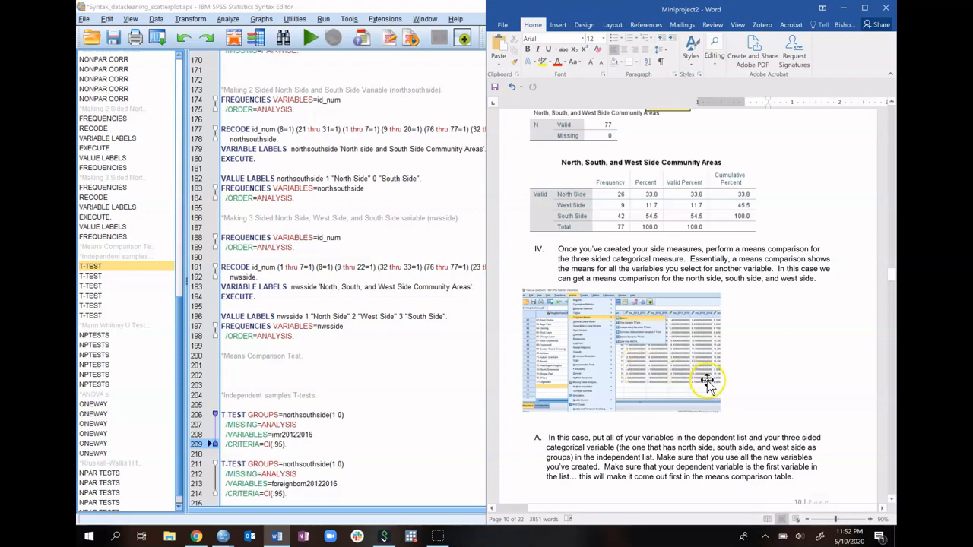
scroll(706, 380, down, 3)
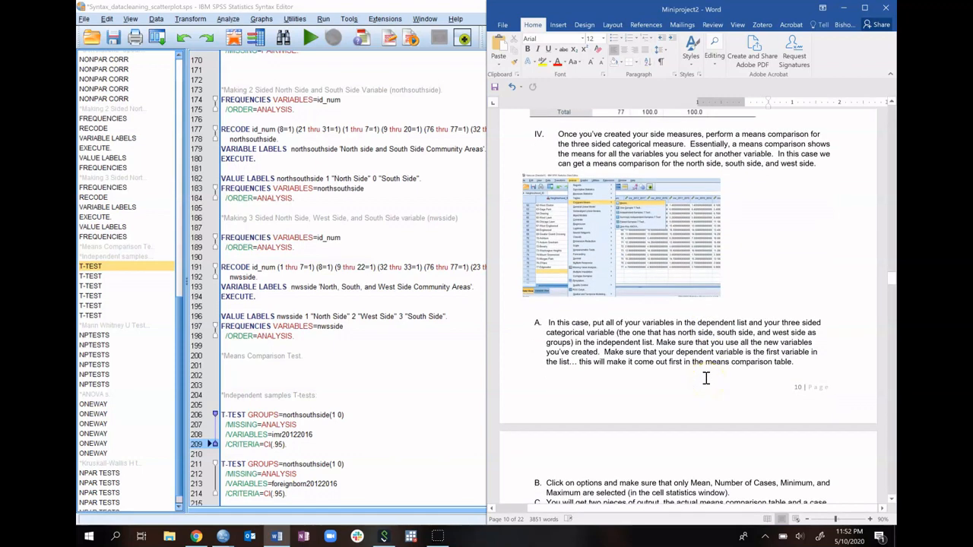
scroll(706, 378, down, 2)
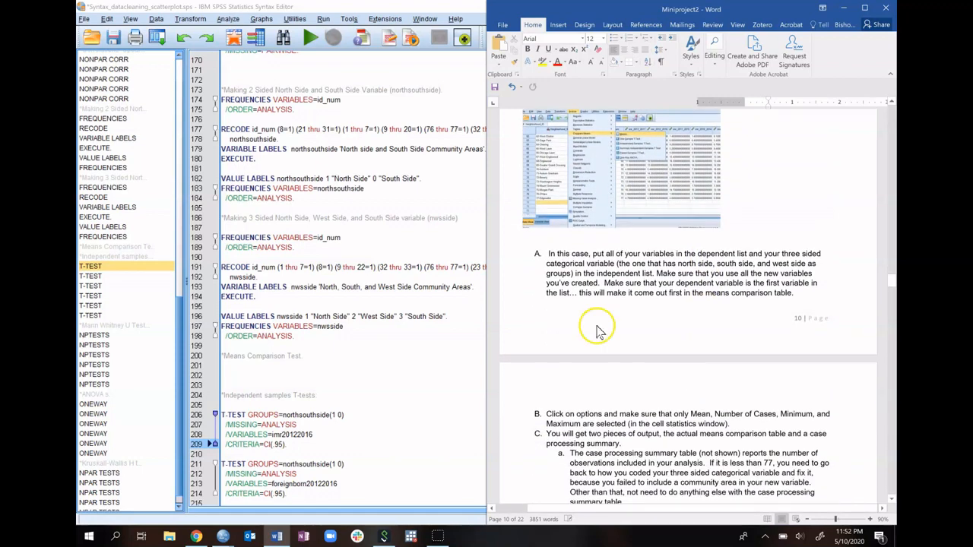
Step: Fit the syntax window beside the Word instructions and read the notes on means comparison options and output
click(411, 7)
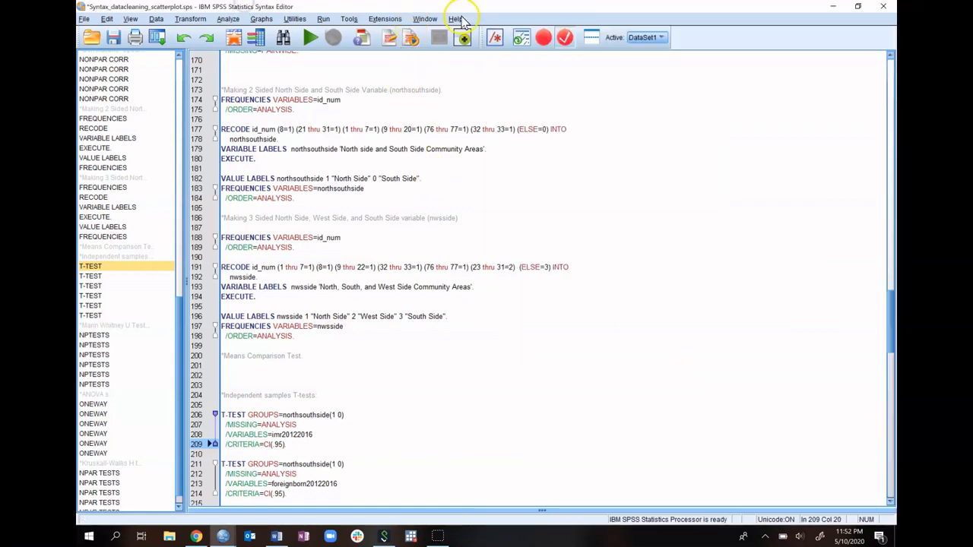
drag(466, 7, 77, 85)
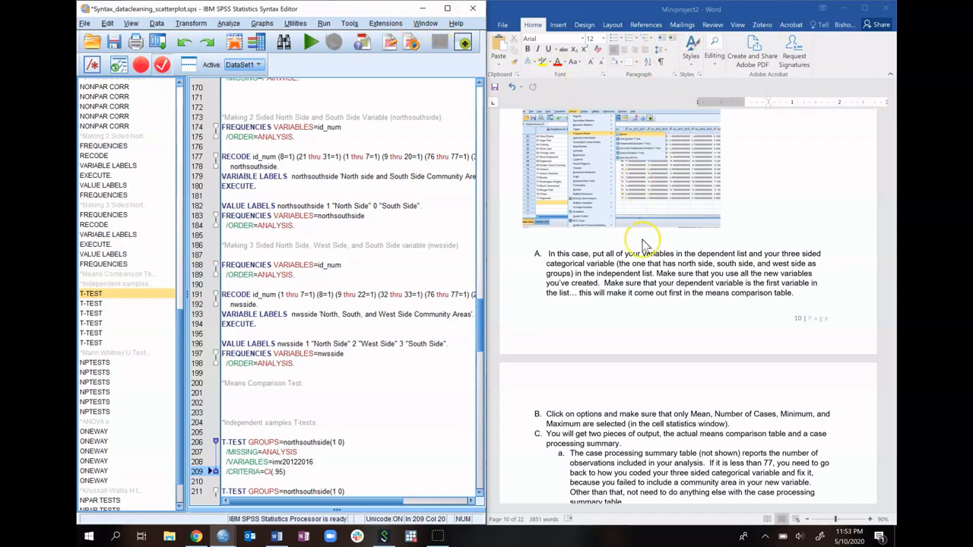
scroll(669, 329, down, 5)
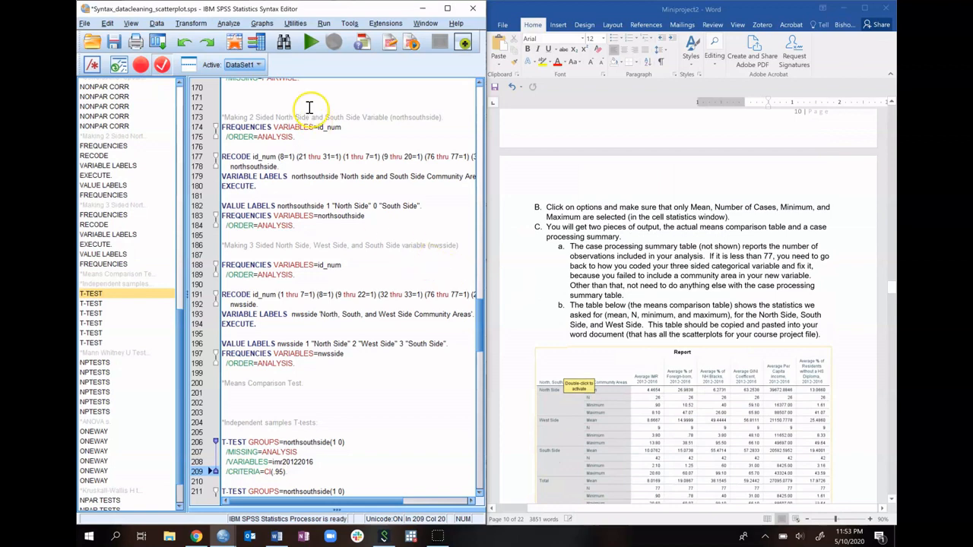
Step: Start a Compare Means analysis with cleared settings and set North, South, and West Side Community Areas as the layer variable
click(228, 23)
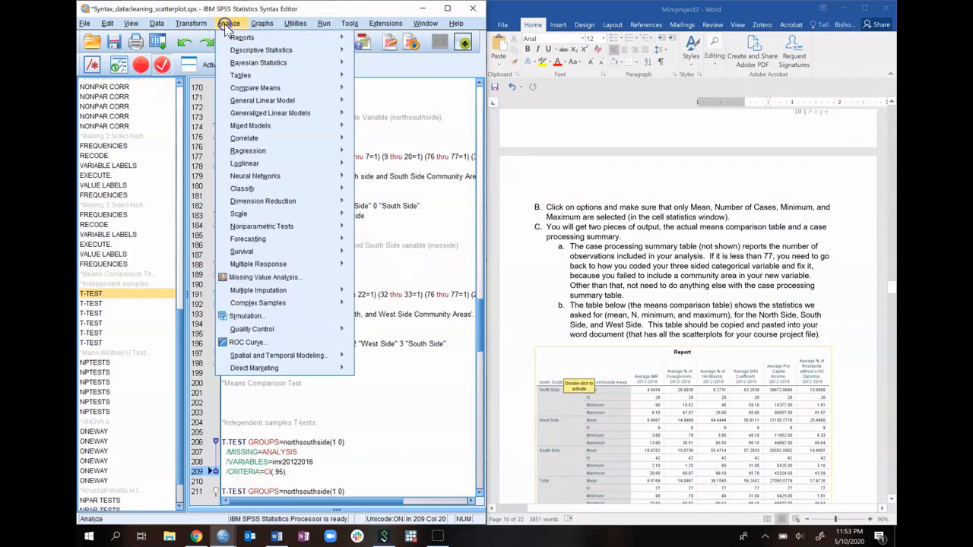
mouse_move(269, 95)
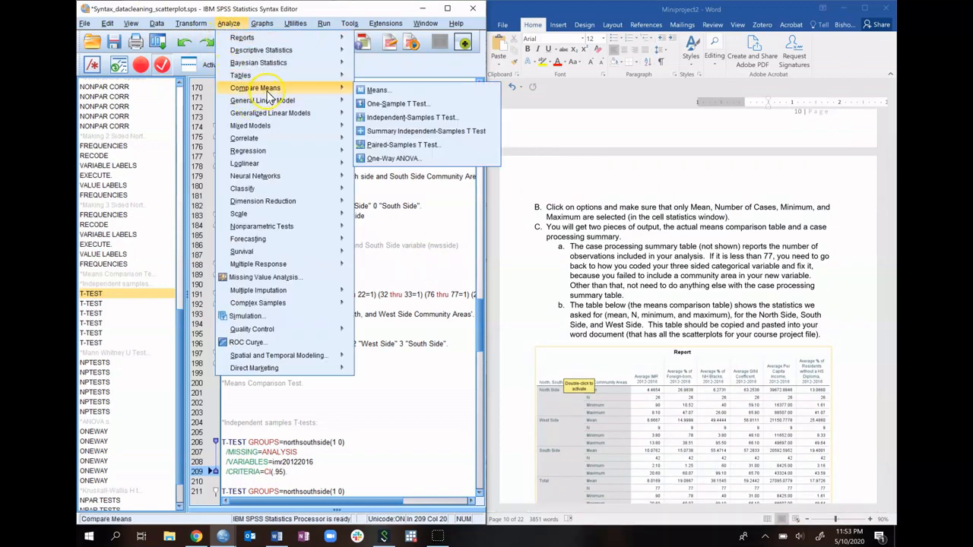
click(367, 90)
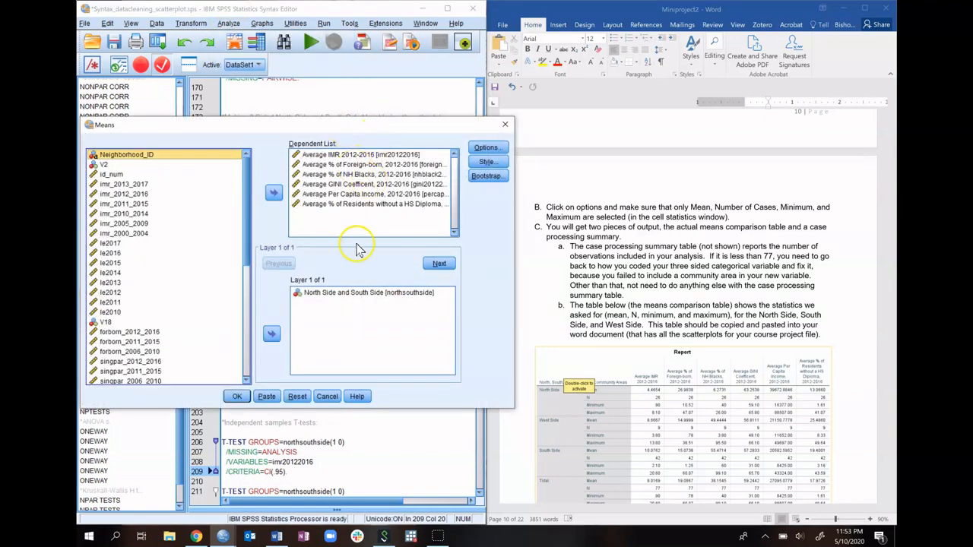
click(301, 396)
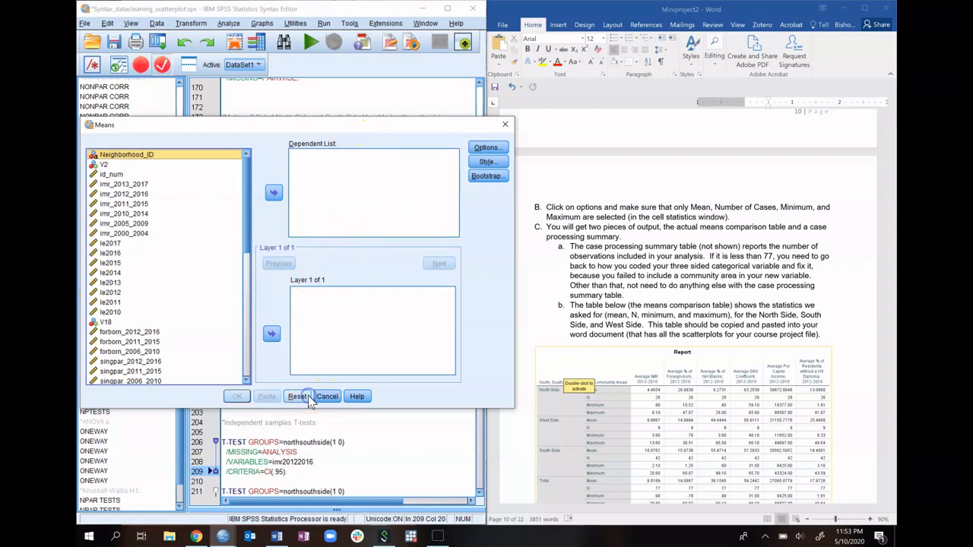
drag(245, 228, 249, 375)
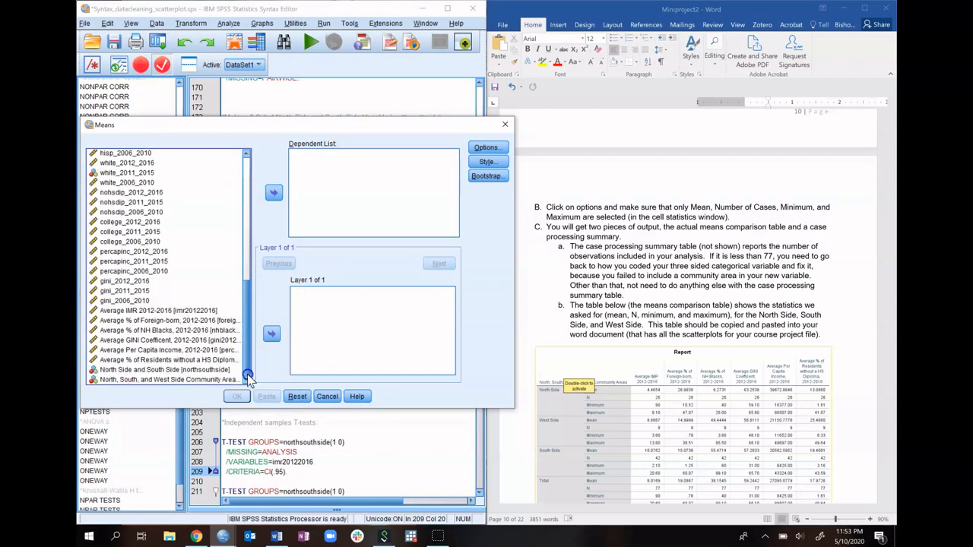
click(162, 378)
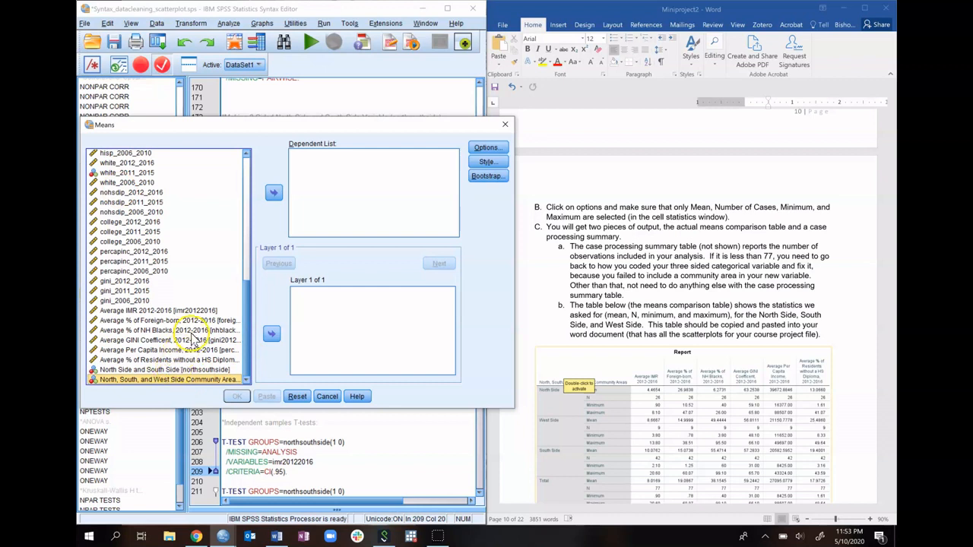
click(271, 334)
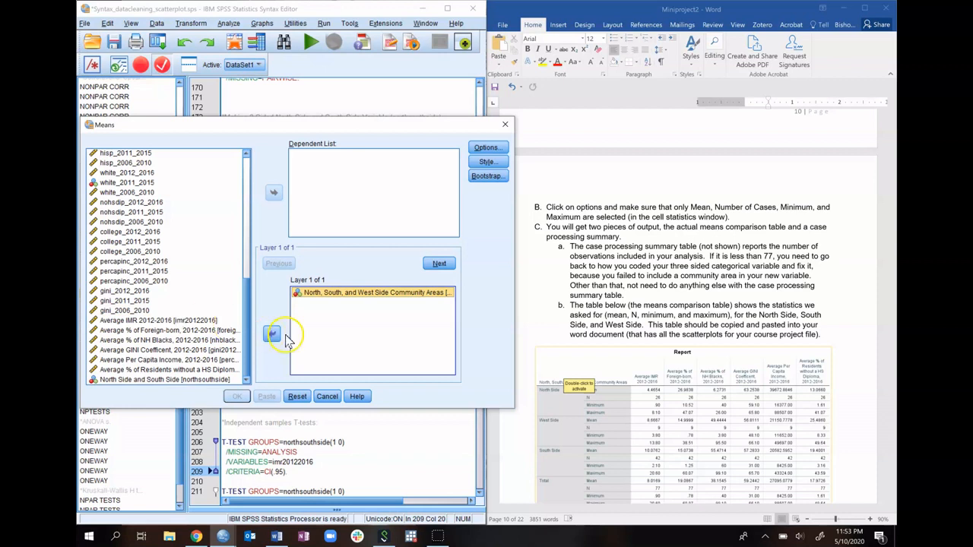
Step: Add the six 2012-2016 average variables, from Average IMR to Average % of Residents without a HS Diploma, as dependents
click(161, 321)
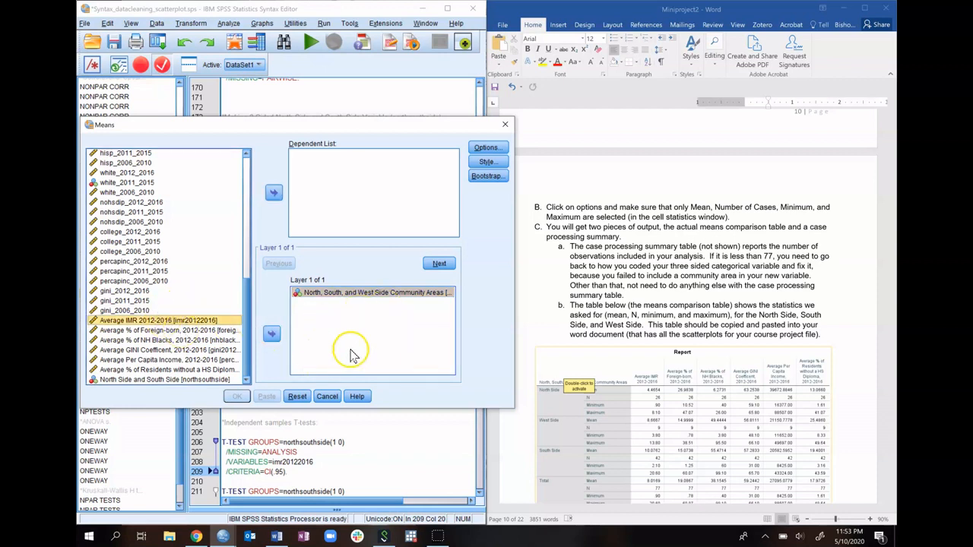
shift+click(186, 369)
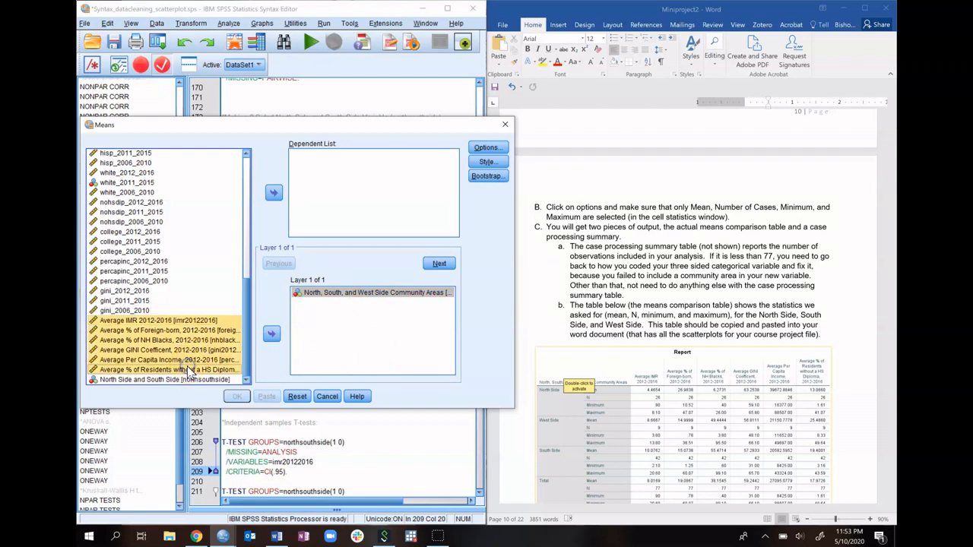
click(273, 193)
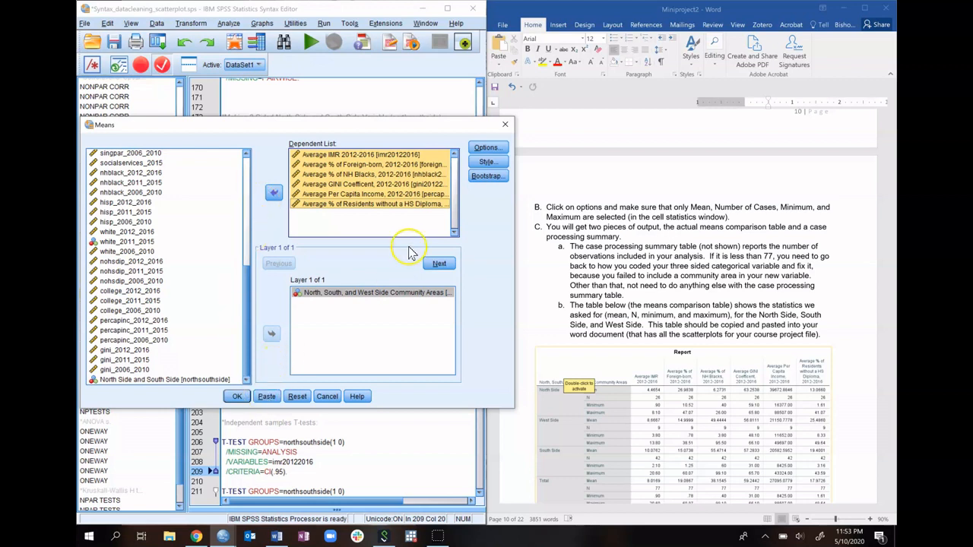
Step: Replace Standard Deviation with Minimum and Maximum in the cell statistics, keeping Mean and Number of Cases, and run the means comparison
click(486, 156)
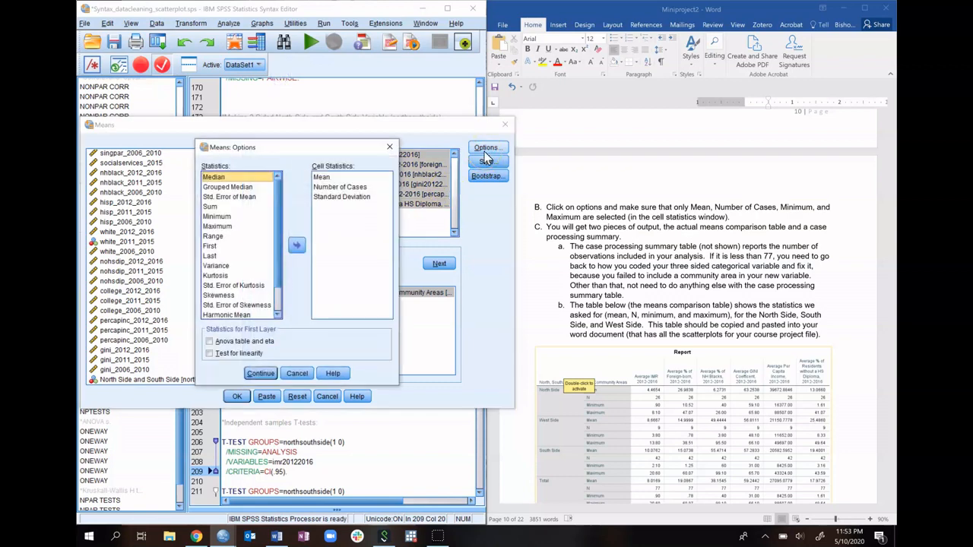
click(368, 196)
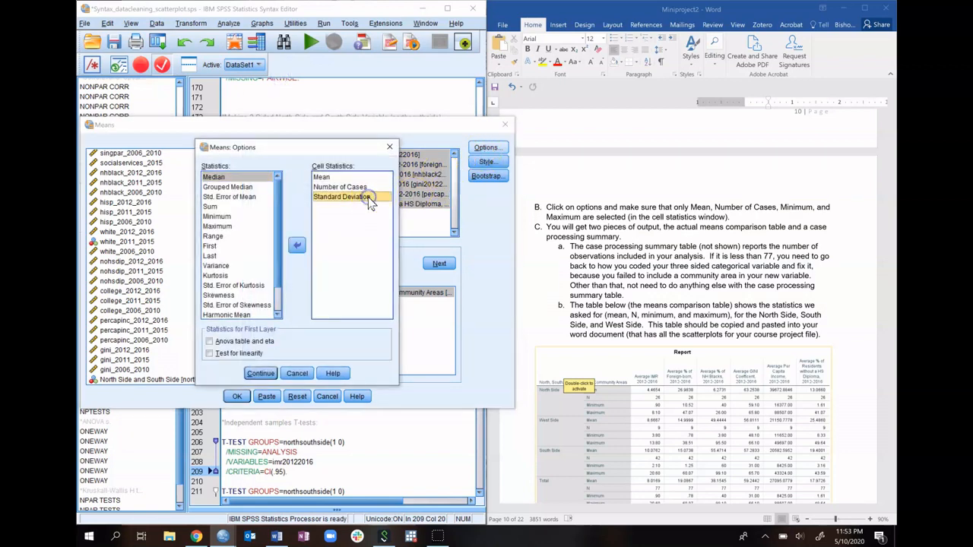
click(297, 245)
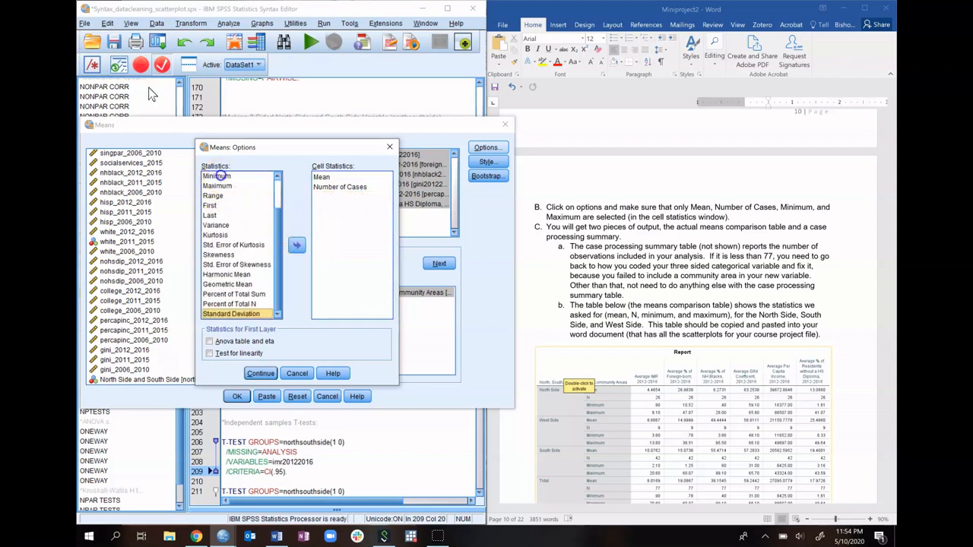
click(217, 176)
click(297, 244)
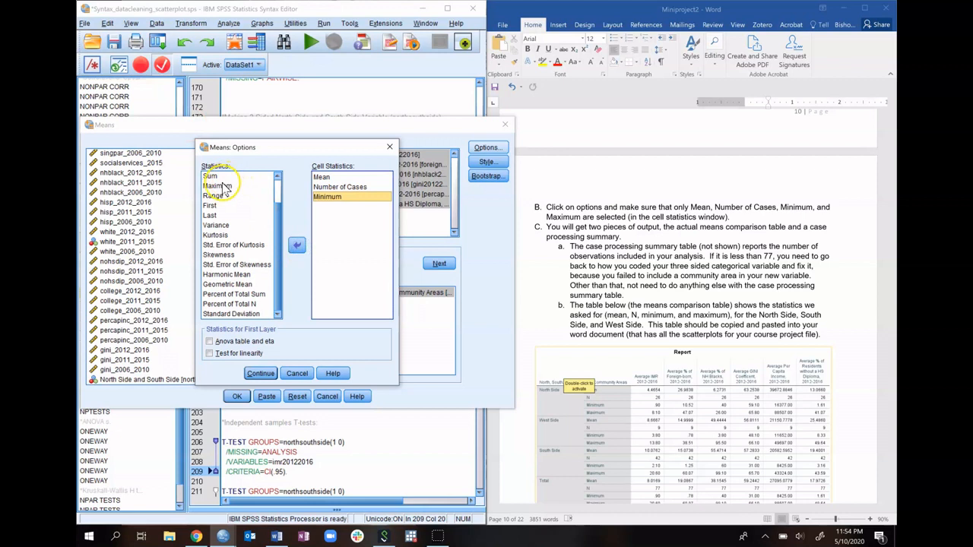
click(221, 186)
click(296, 247)
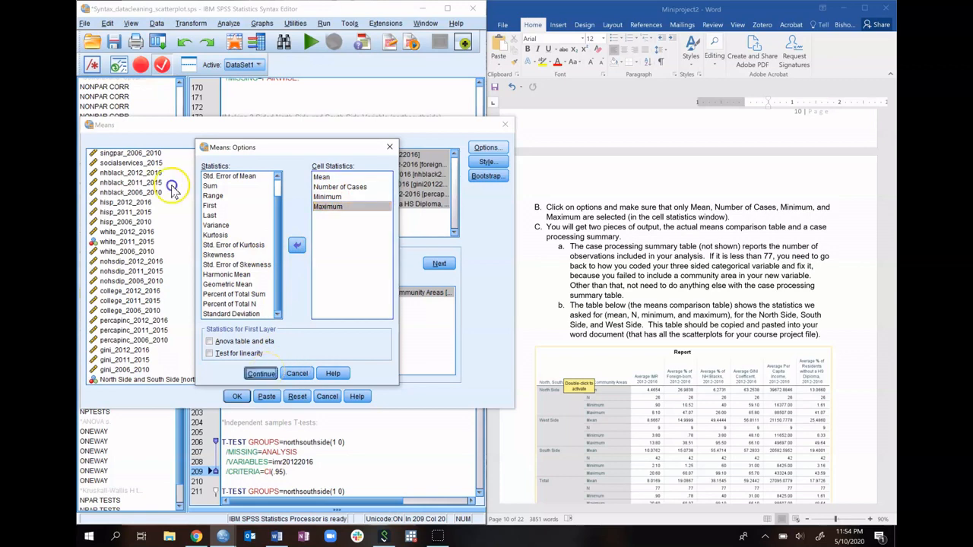
click(260, 373)
click(238, 397)
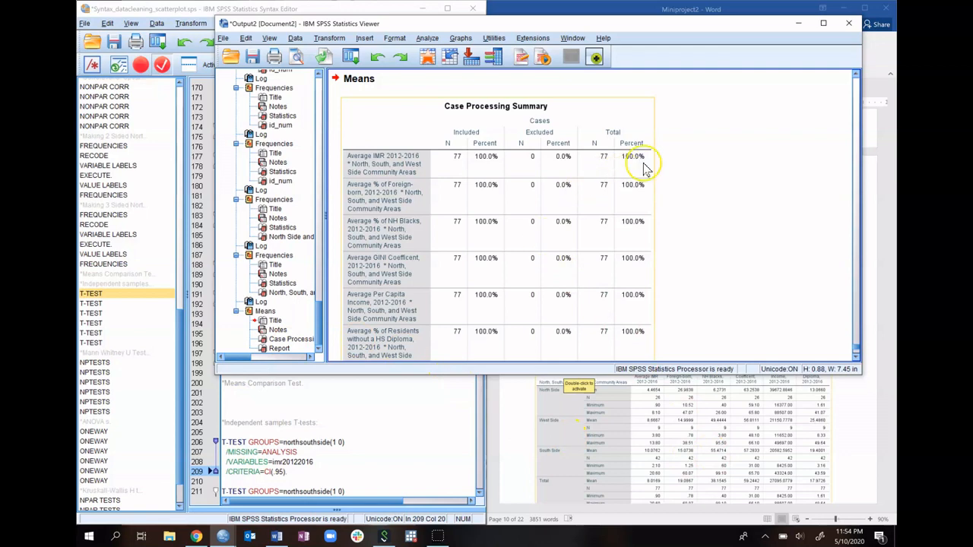
Step: Enlarge the output window and examine the Case Processing Summary counts and the Report table of means by side
click(824, 23)
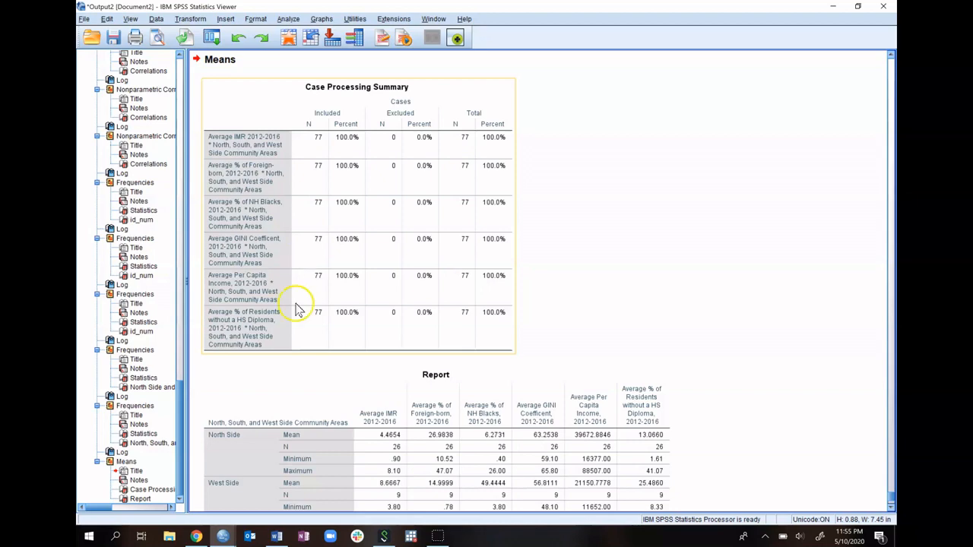
click(334, 334)
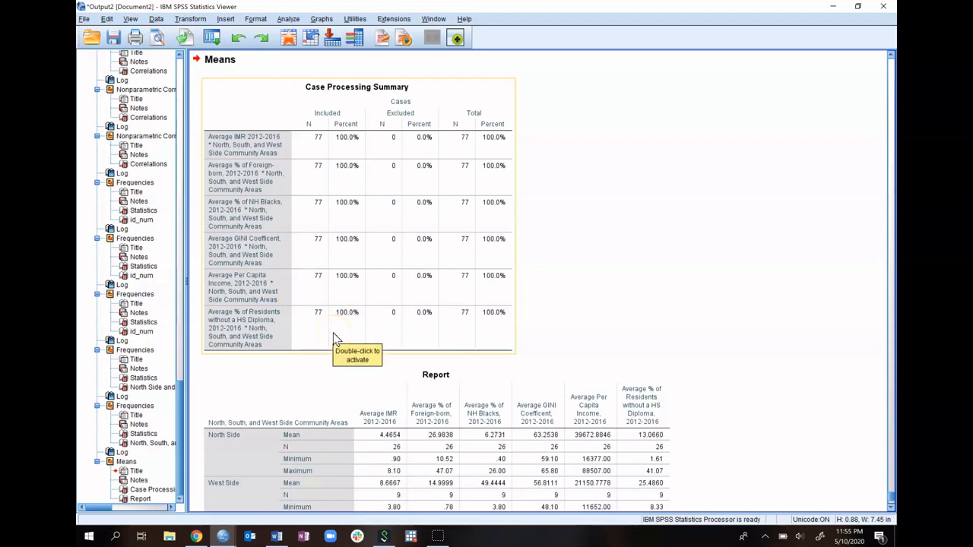
scroll(349, 318, down, 3)
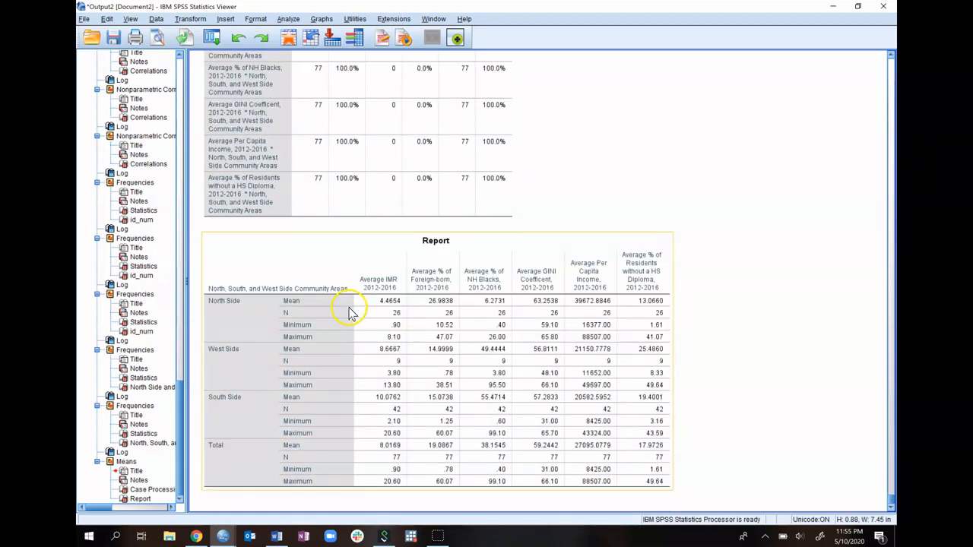
click(347, 126)
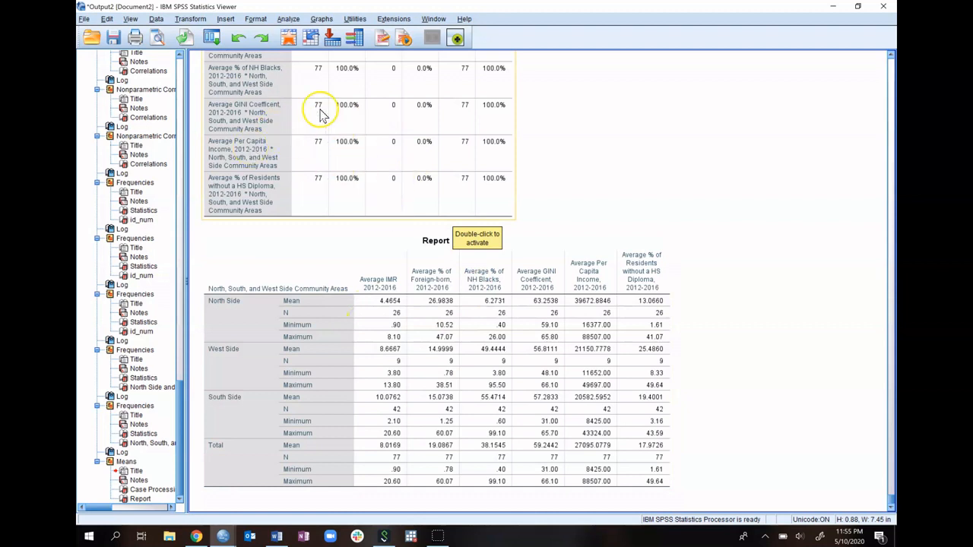
click(423, 240)
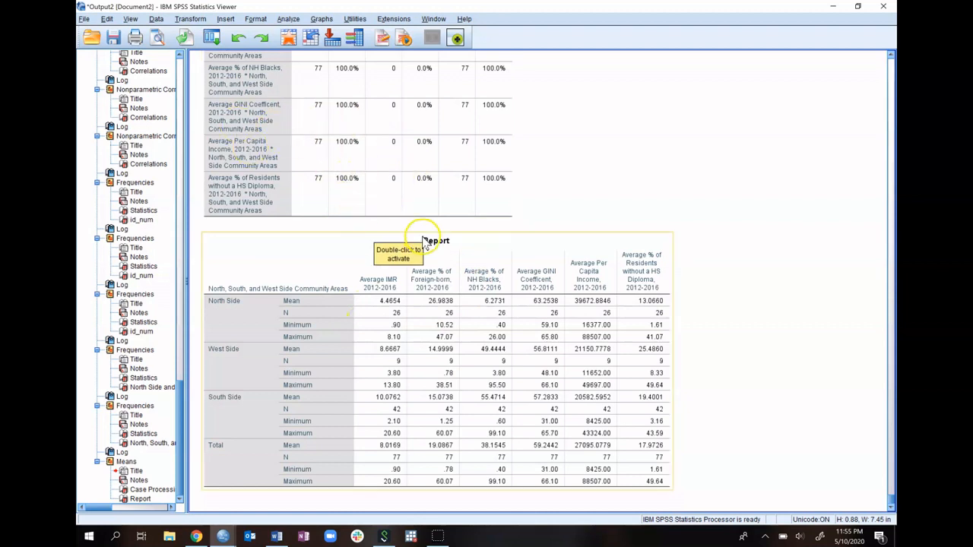
click(341, 210)
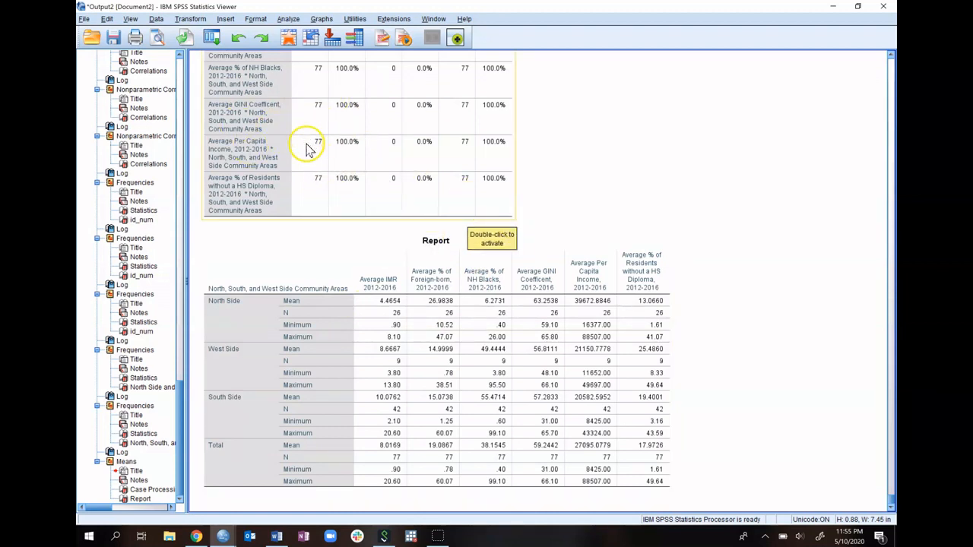
click(367, 289)
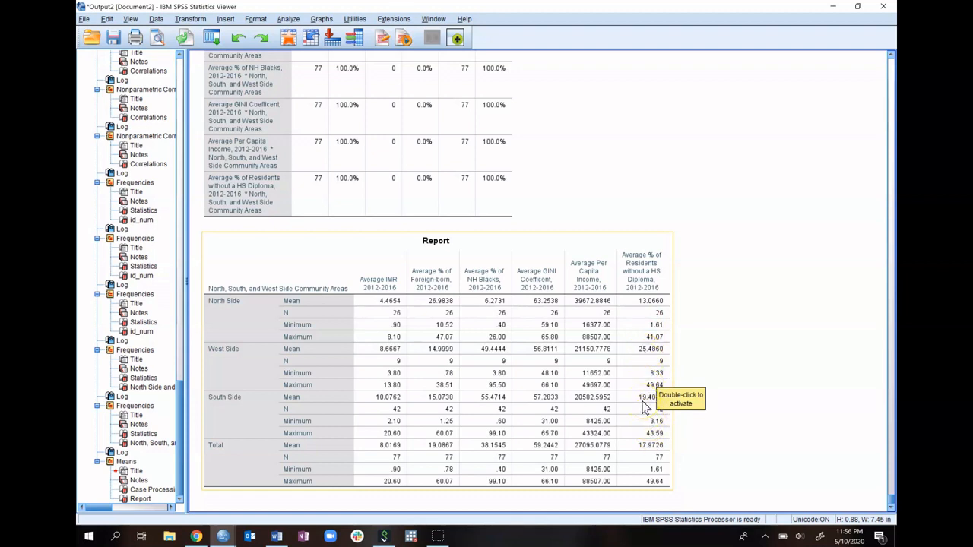
click(755, 407)
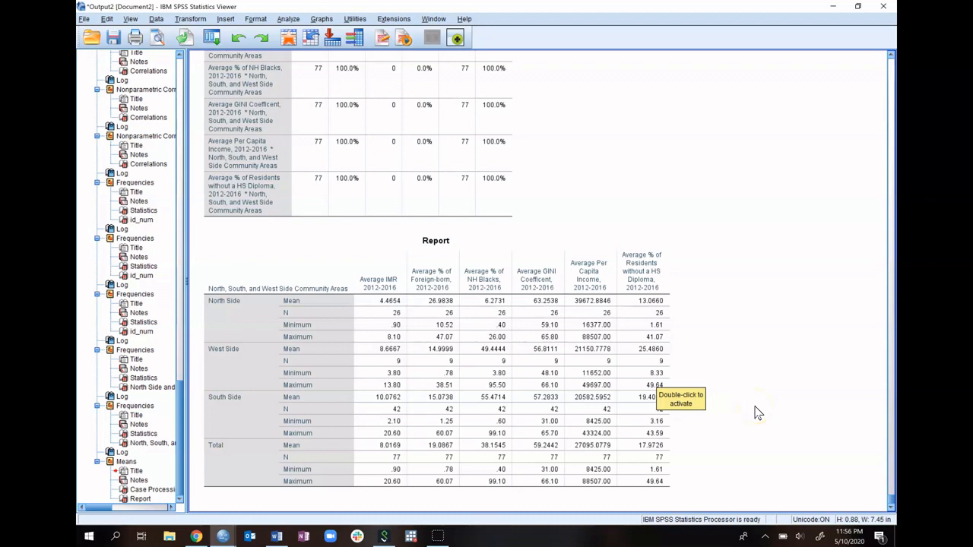
Step: Copy the Report table of means by North, West and South Side from the output
click(464, 352)
right_click(431, 339)
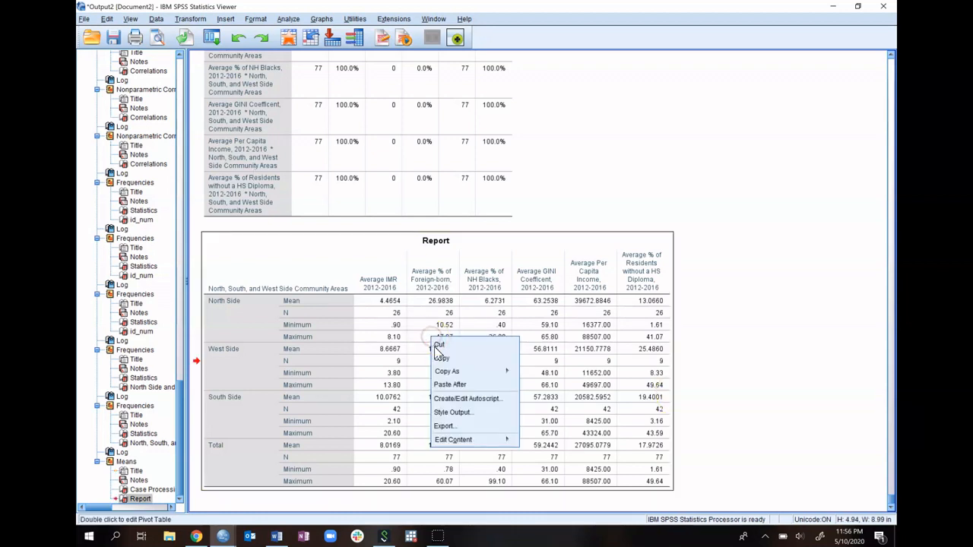
click(439, 357)
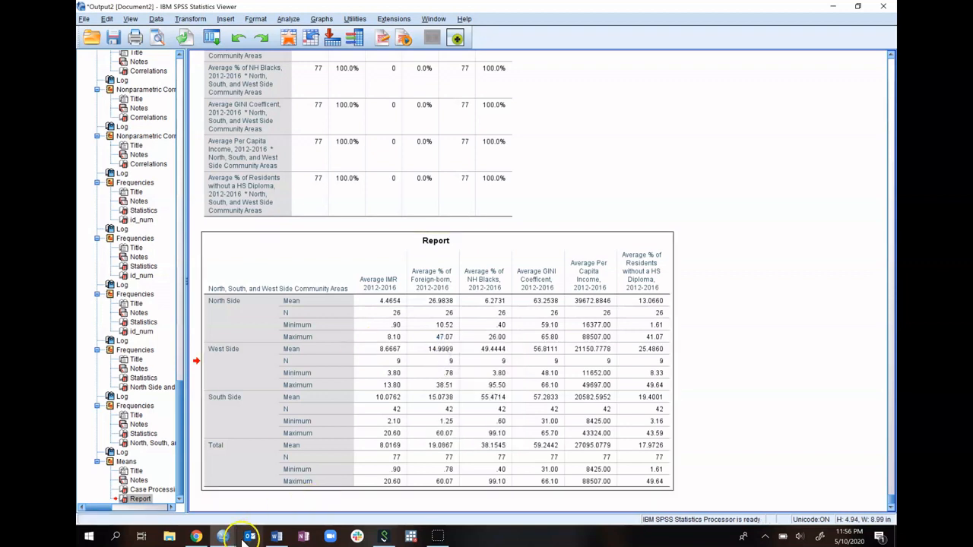
Step: Open the nsg481_miniproject1_start document from the Course Project folder inside 2020SP_NSG481
click(173, 537)
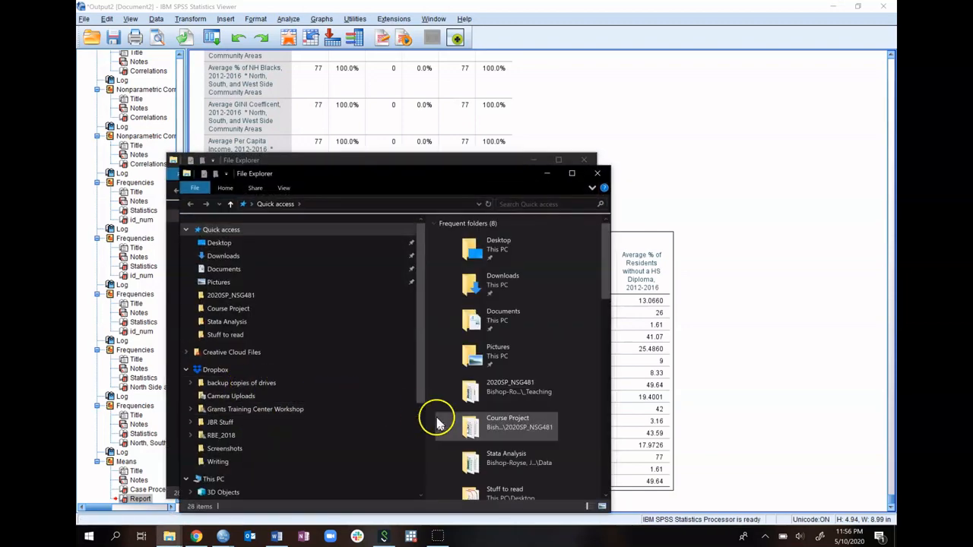
double_click(472, 389)
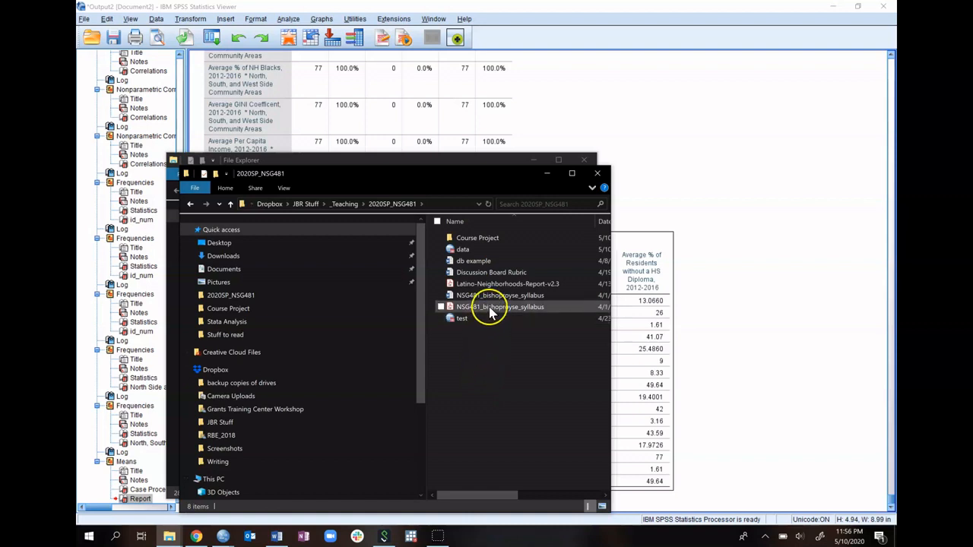
double_click(475, 239)
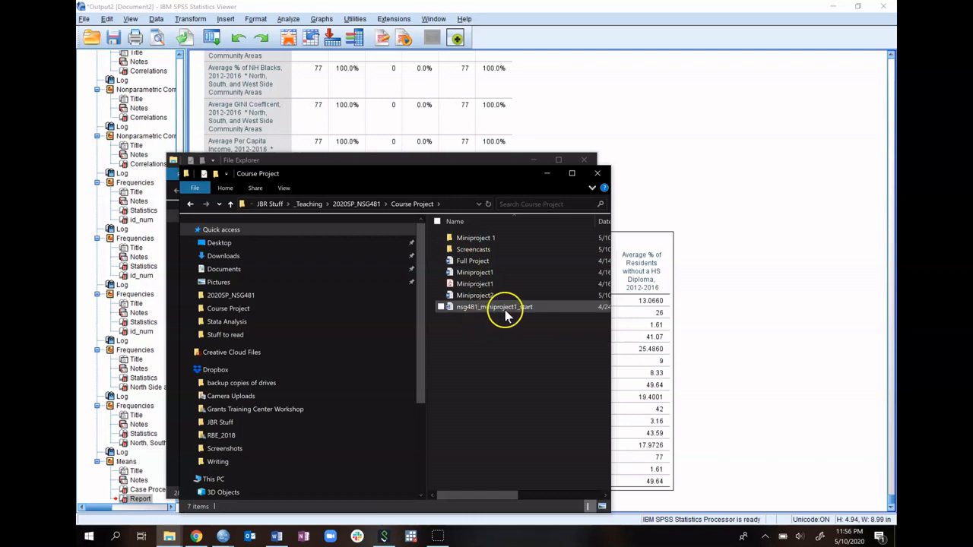
double_click(508, 311)
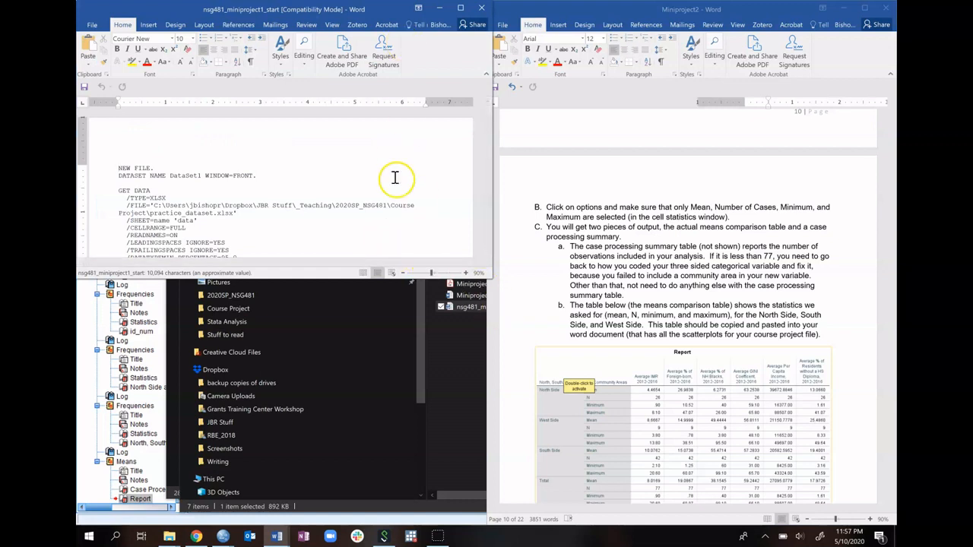
Step: Look through the nsg481_miniproject1_start document to check whether it holds the course project's scatterplots, and close it
scroll(394, 177, down, 15)
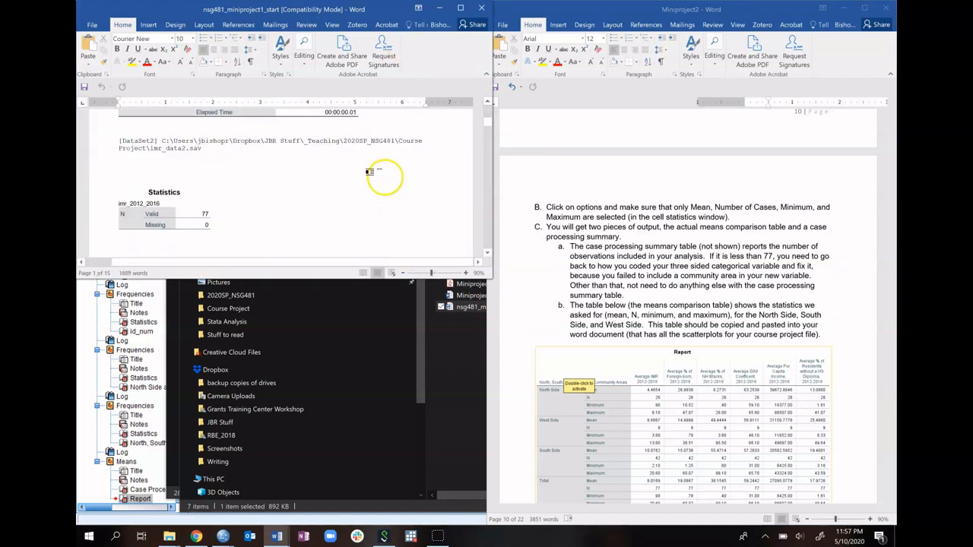
scroll(384, 176, down, 1)
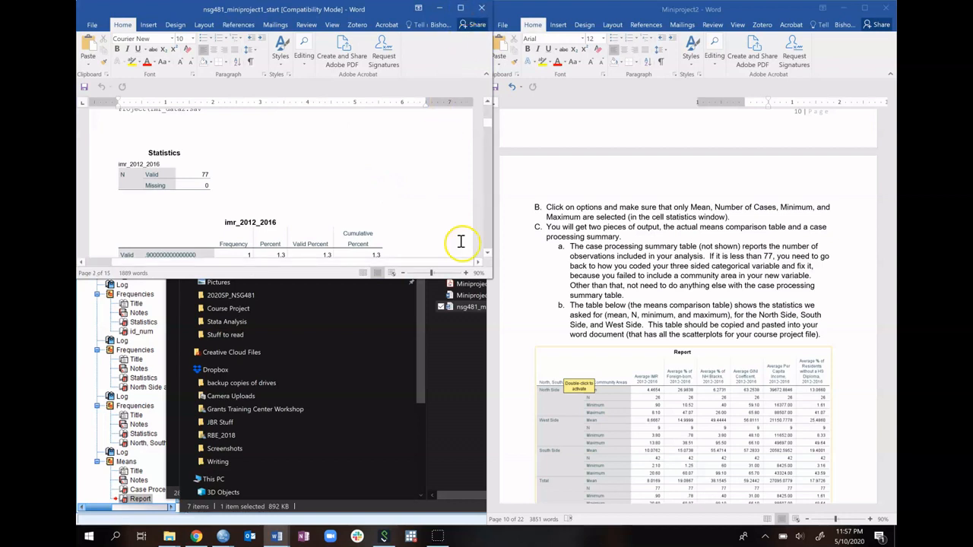
drag(488, 126, 482, 262)
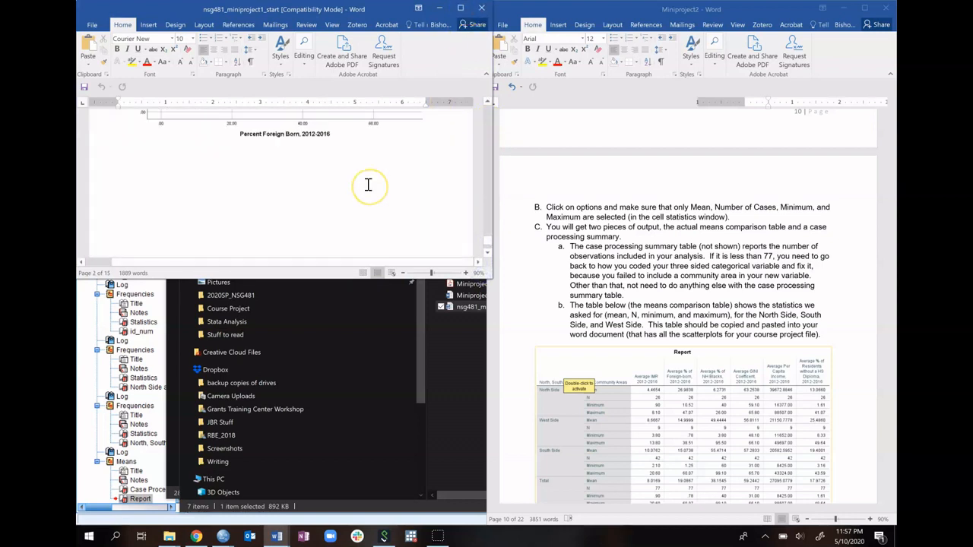
scroll(368, 186, up, 15)
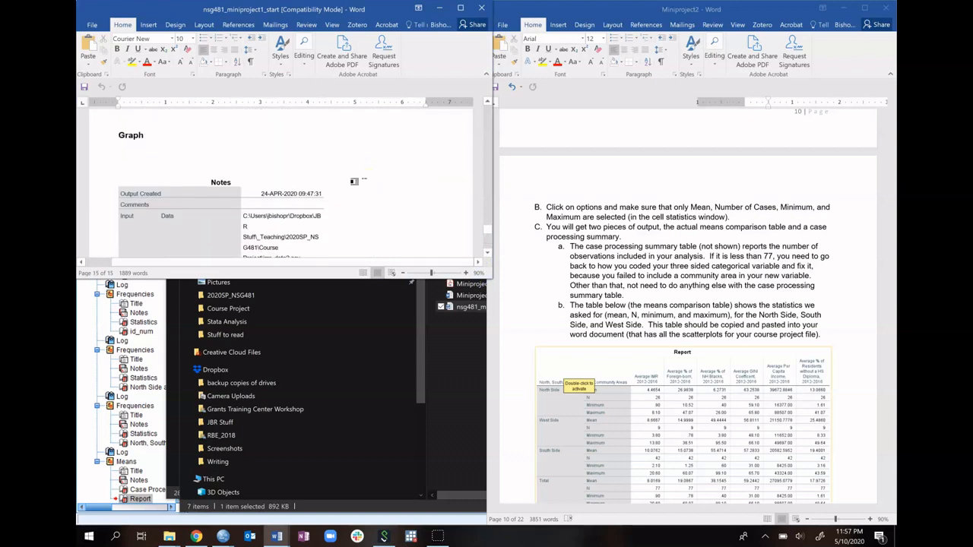
scroll(353, 181, down, 10)
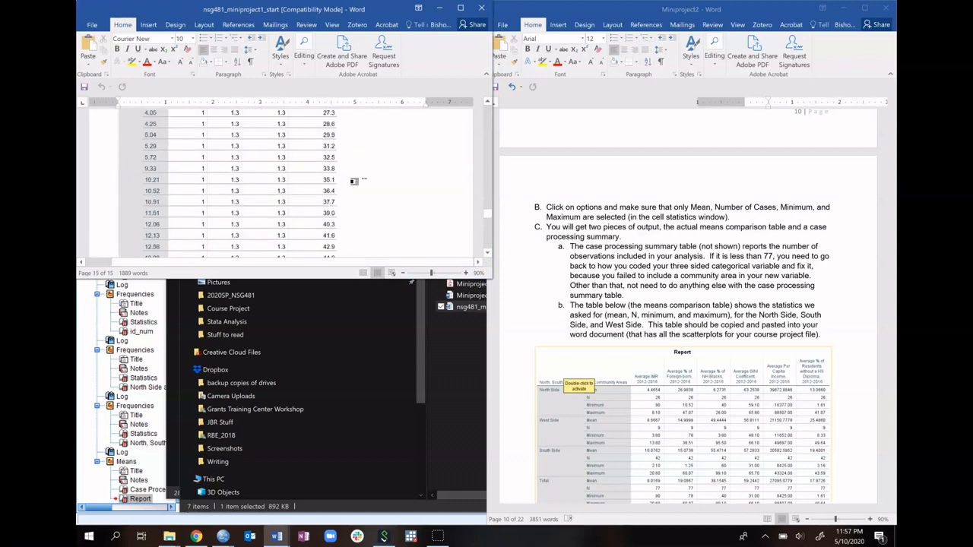
scroll(357, 182, up, 10)
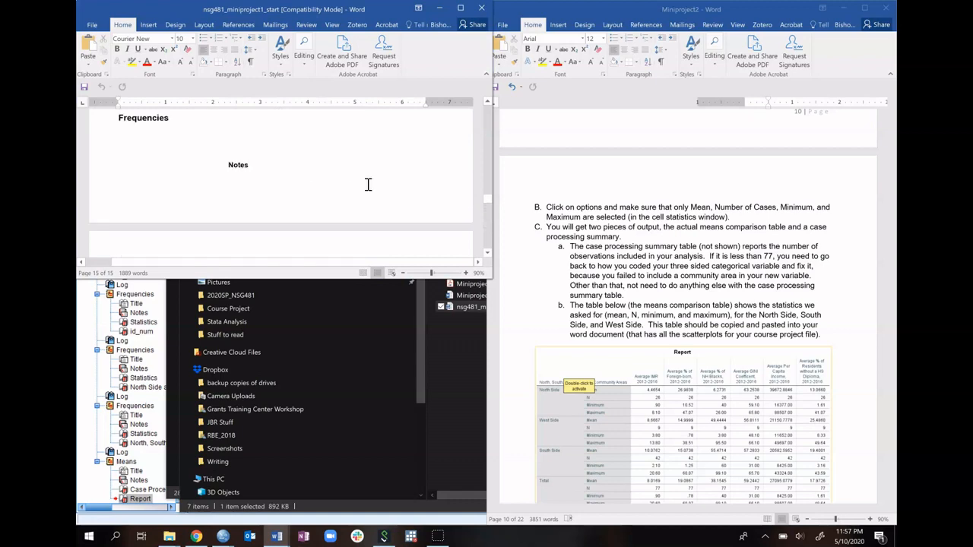
scroll(368, 185, down, 5)
scroll(373, 175, up, 3)
scroll(381, 163, down, 3)
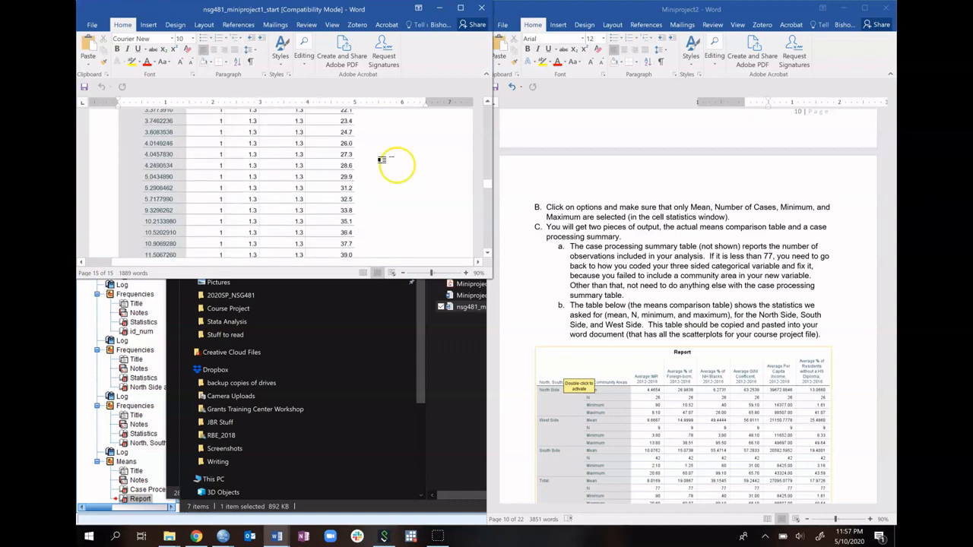
click(482, 7)
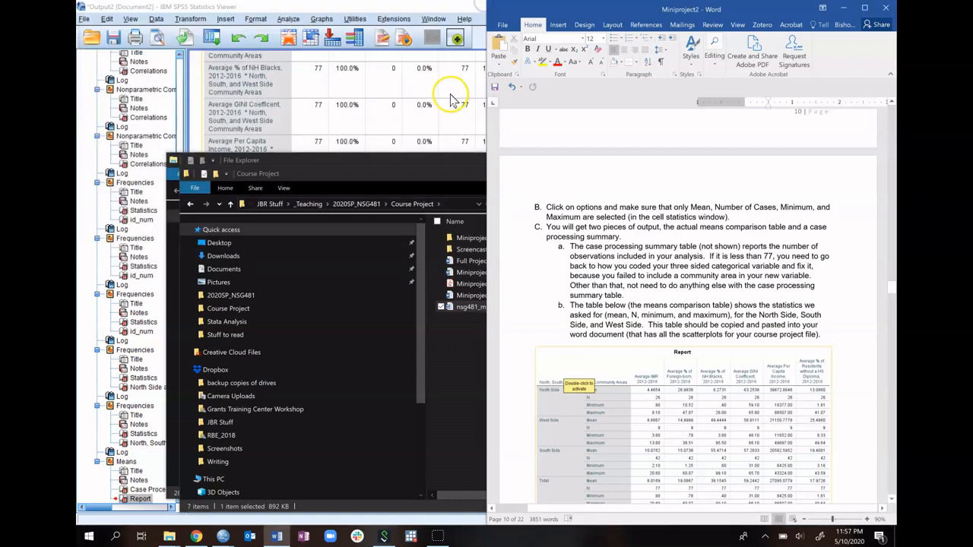
Step: Open the scatterplots Word document from the Miniproject 1 folder inside 2020SP_NSG481's Course Project folder
click(462, 164)
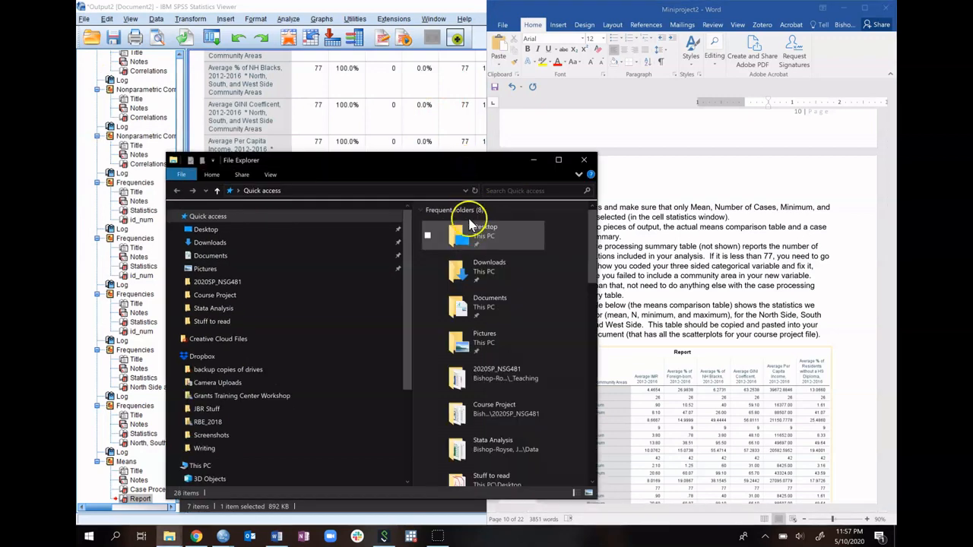
double_click(499, 388)
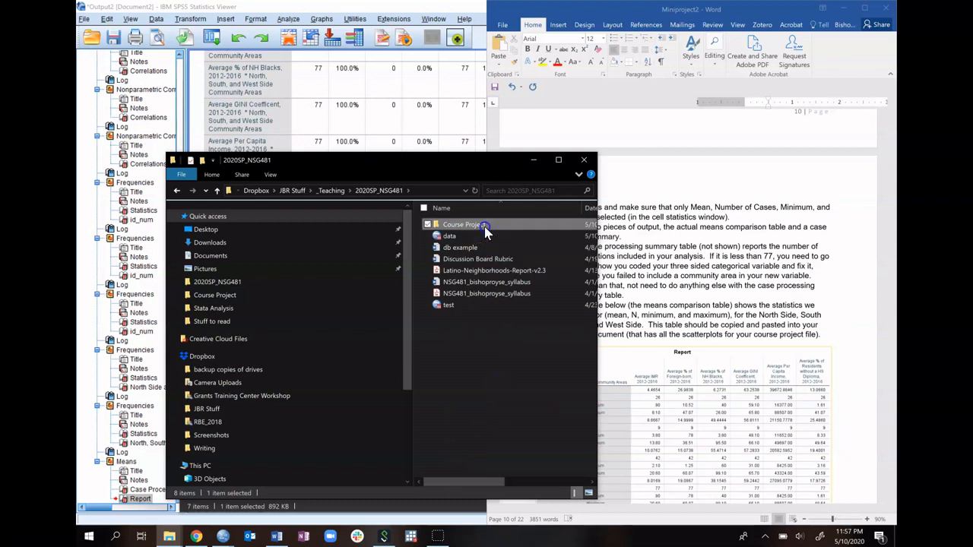
double_click(485, 225)
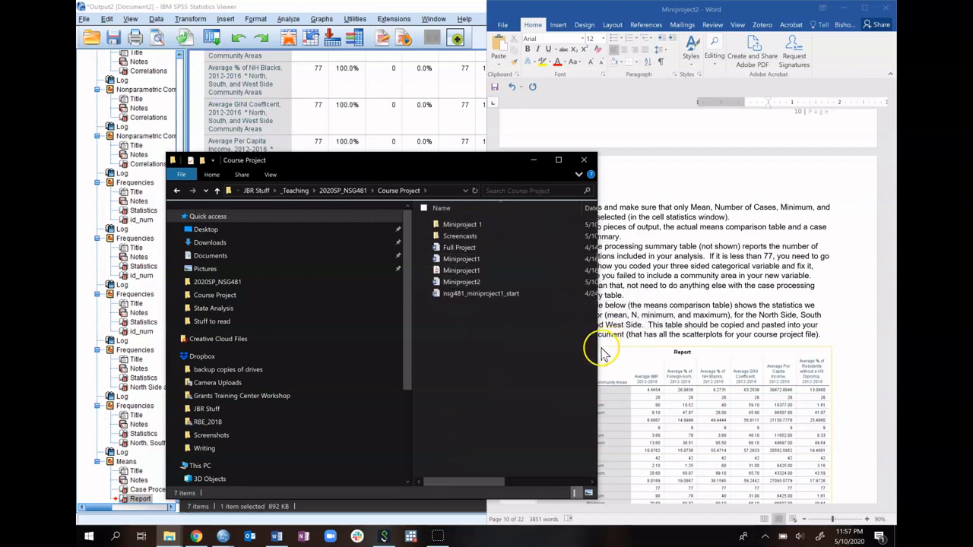
drag(595, 348, 714, 349)
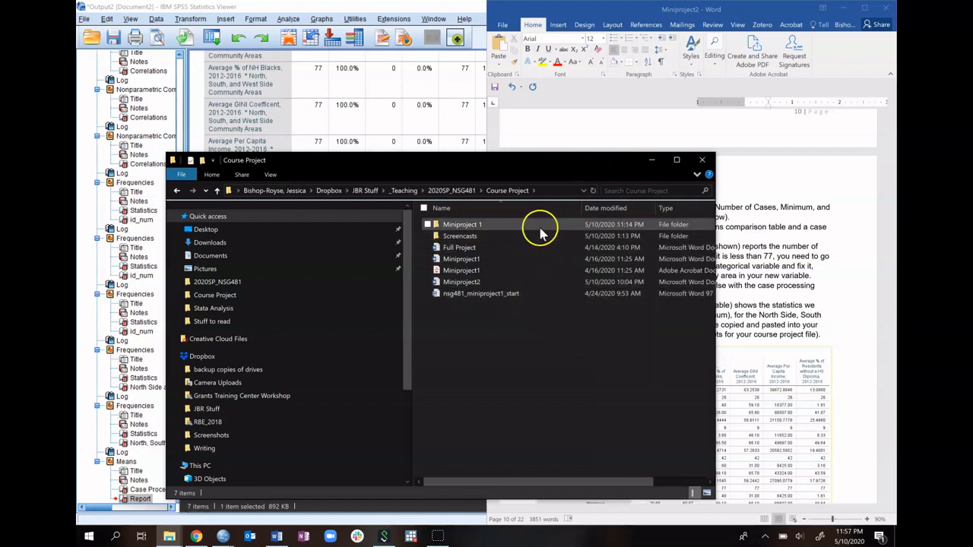
double_click(540, 229)
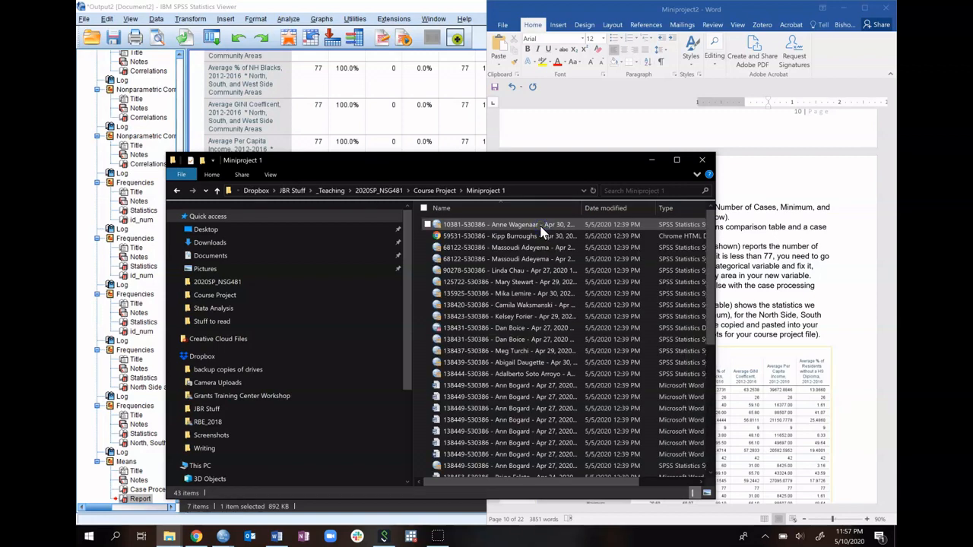
scroll(515, 310, down, 7)
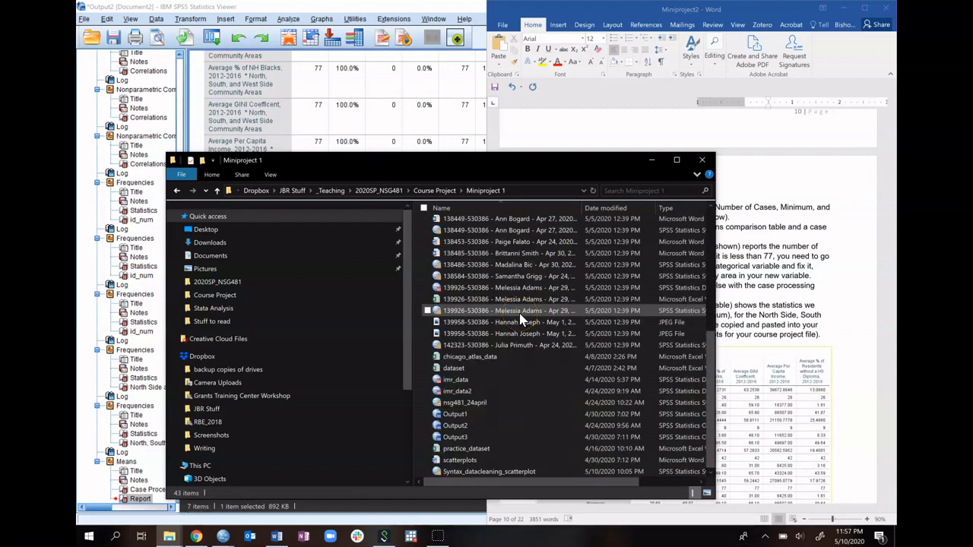
double_click(511, 460)
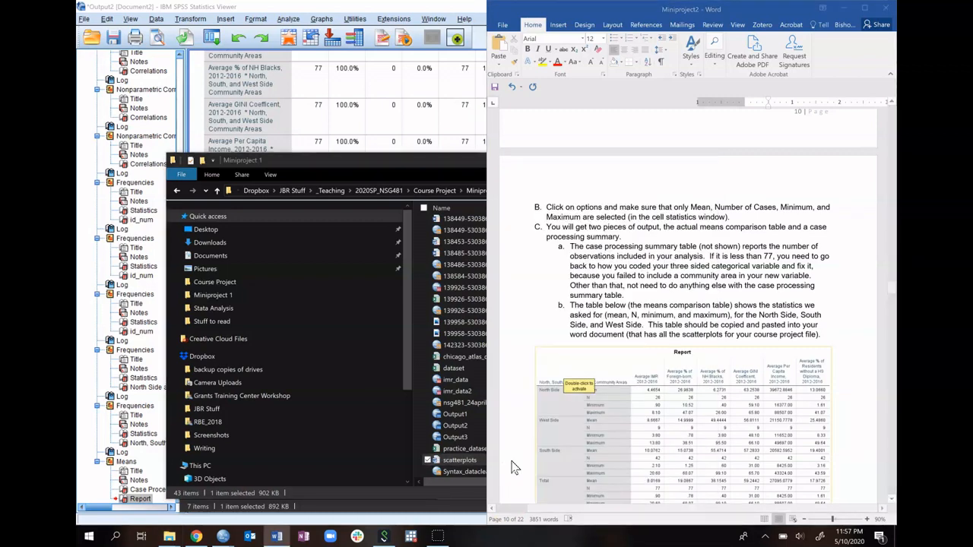
Step: Examine the frequencies output and the infant mortality scatterplots on the last pages of the scatterplots document
scroll(380, 248, down, 3)
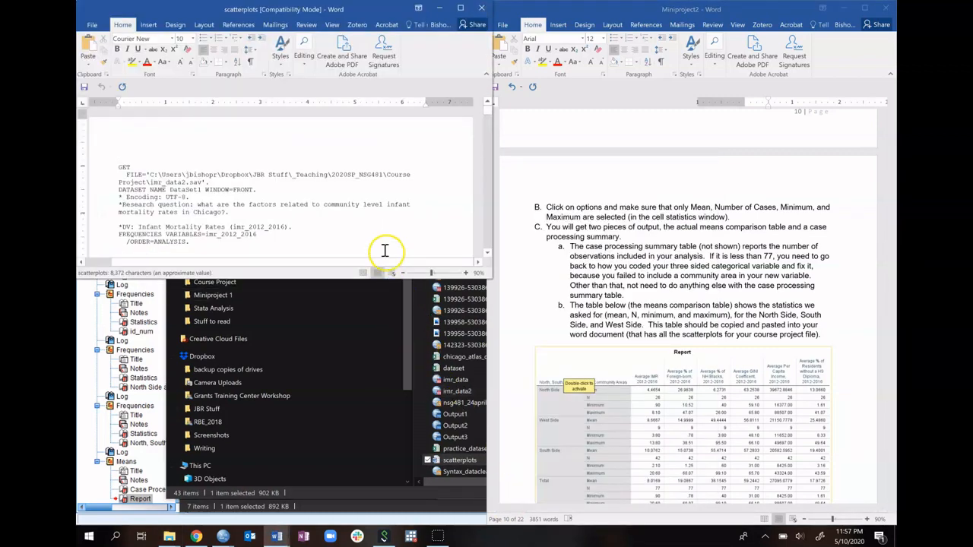
scroll(373, 248, down, 3)
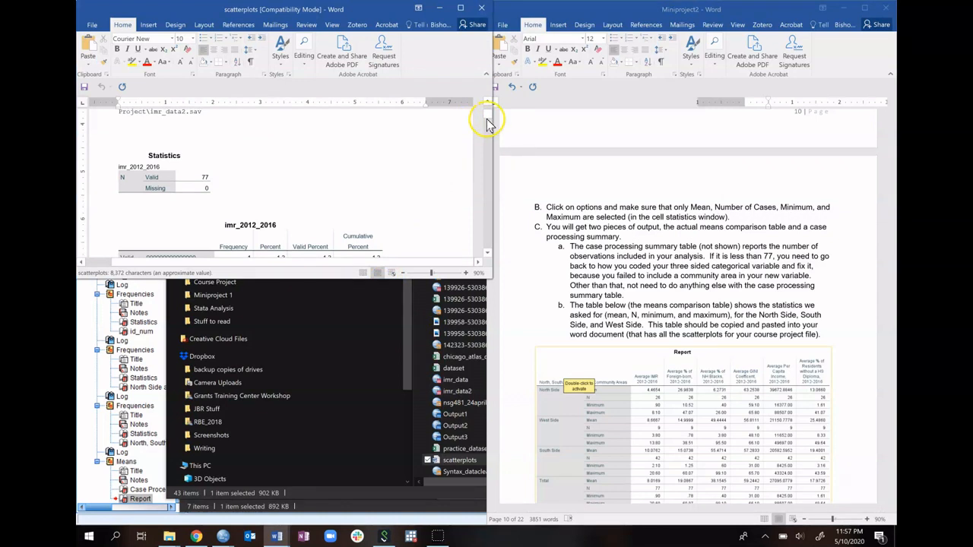
drag(488, 122, 476, 267)
scroll(377, 216, up, 3)
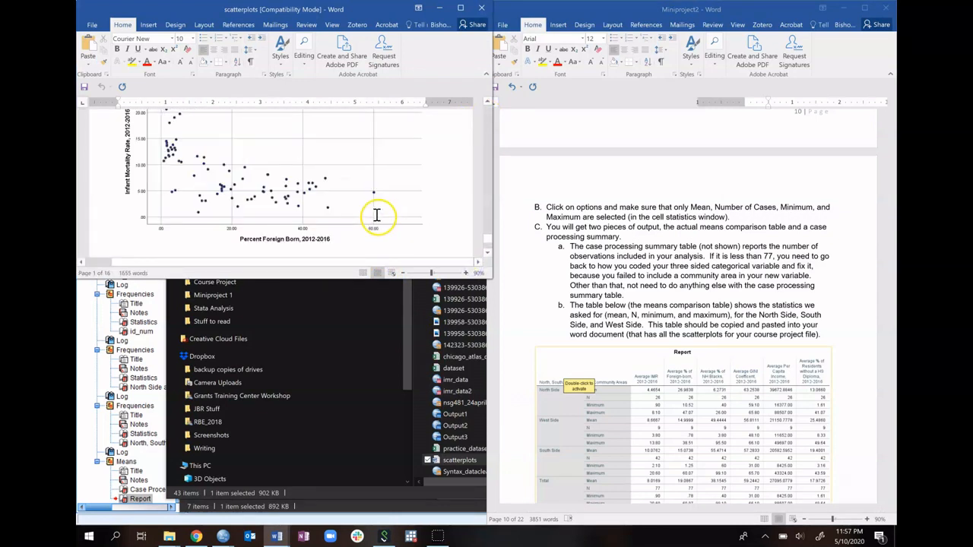
scroll(377, 216, down, 5)
scroll(377, 216, up, 3)
scroll(377, 216, down, 3)
scroll(377, 215, up, 3)
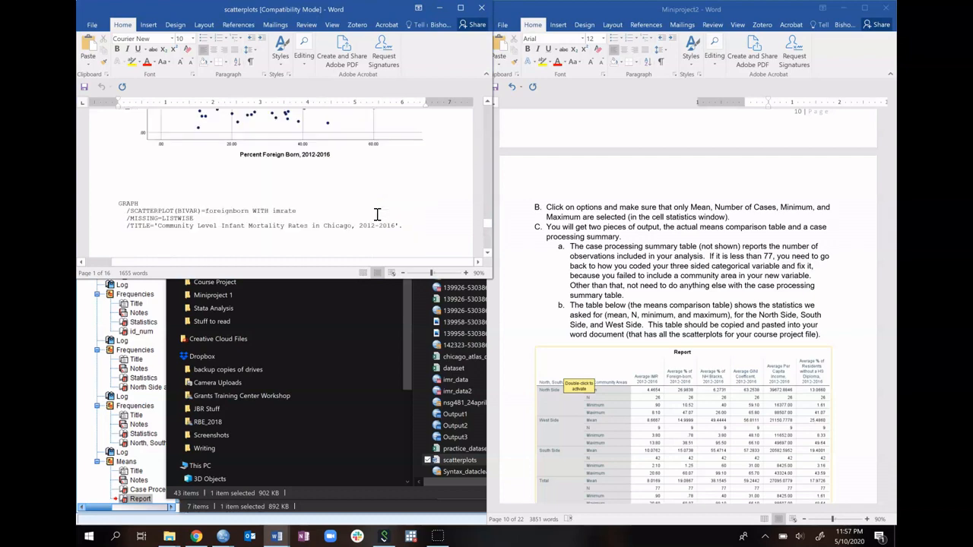
scroll(377, 216, down, 5)
scroll(377, 216, up, 4)
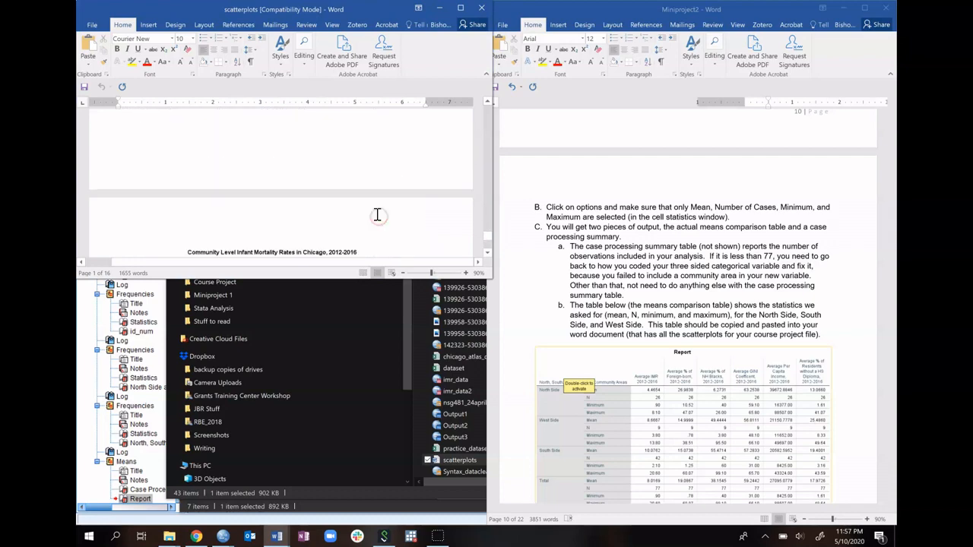
scroll(378, 215, up, 3)
scroll(377, 215, down, 1)
scroll(377, 216, up, 1)
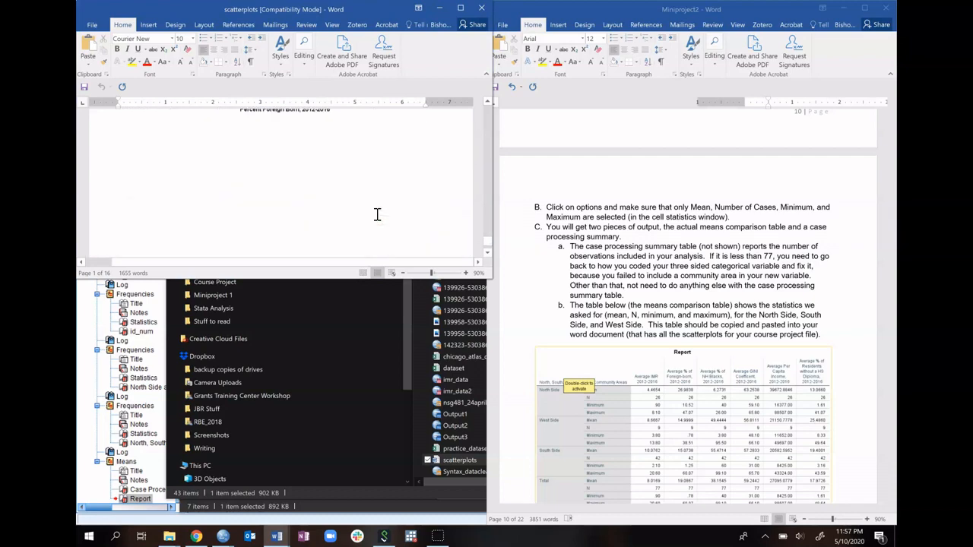
Step: Paste the copied Report table on a new line after the last scatterplot at the end of the document
scroll(372, 216, up, 3)
scroll(334, 205, down, 4)
click(284, 175)
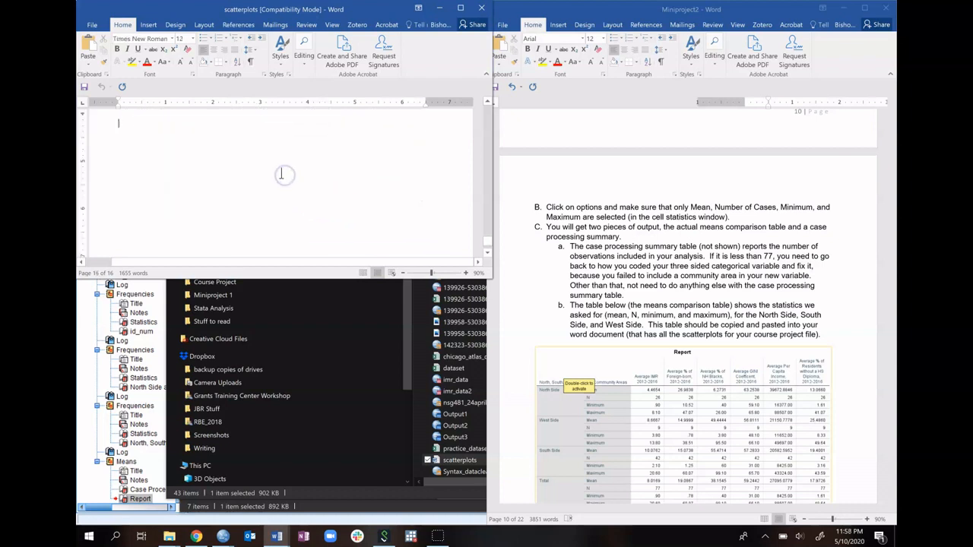
key(Return)
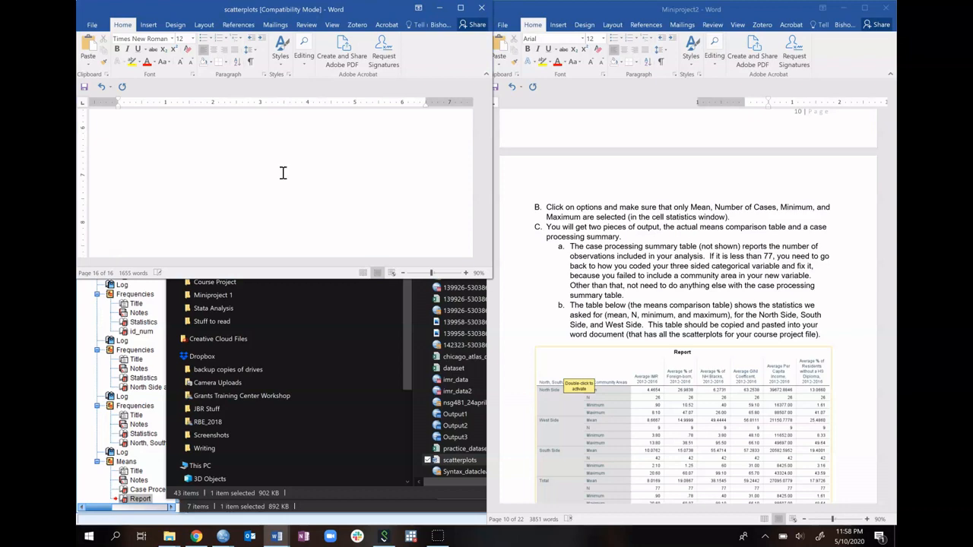
key(ctrl+v)
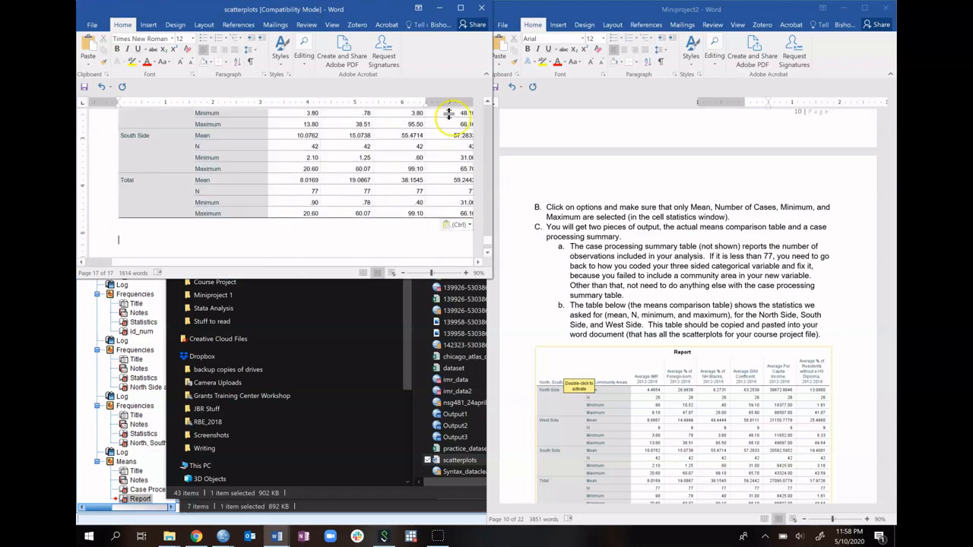
Step: Maximize the document window and shrink the pasted Report table so all six variable columns fit on the page
click(460, 8)
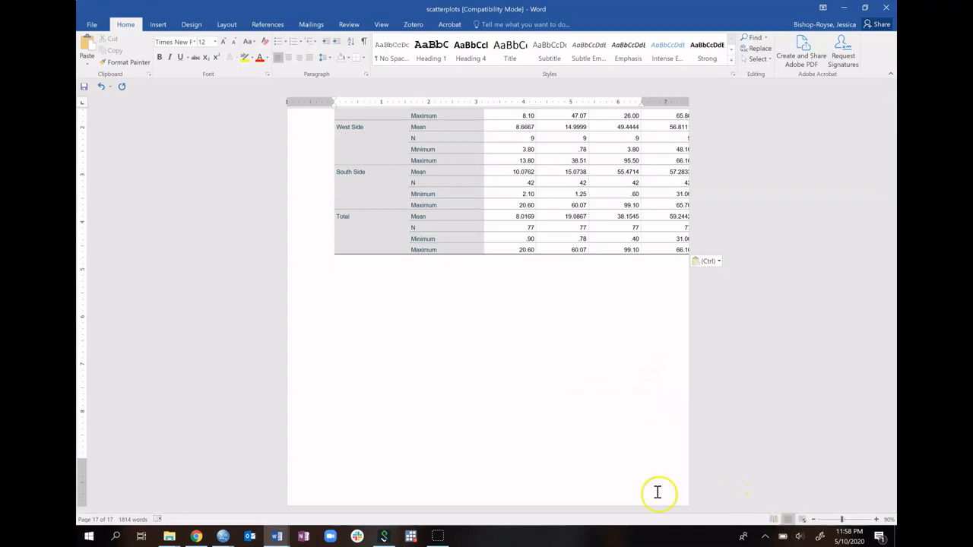
scroll(635, 440, up, 5)
scroll(635, 439, up, 1)
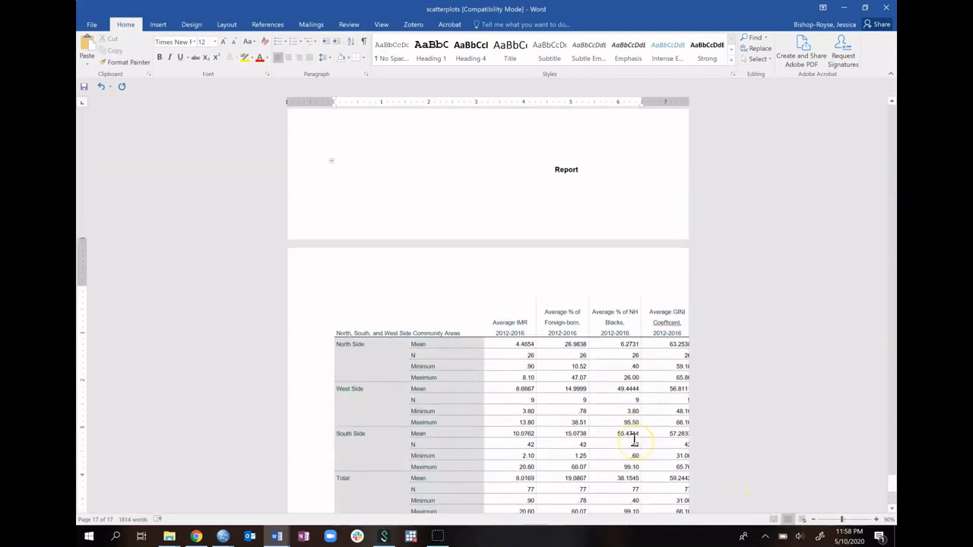
scroll(639, 441, down, 2)
scroll(642, 442, up, 3)
scroll(652, 445, down, 2)
scroll(653, 445, down, 1)
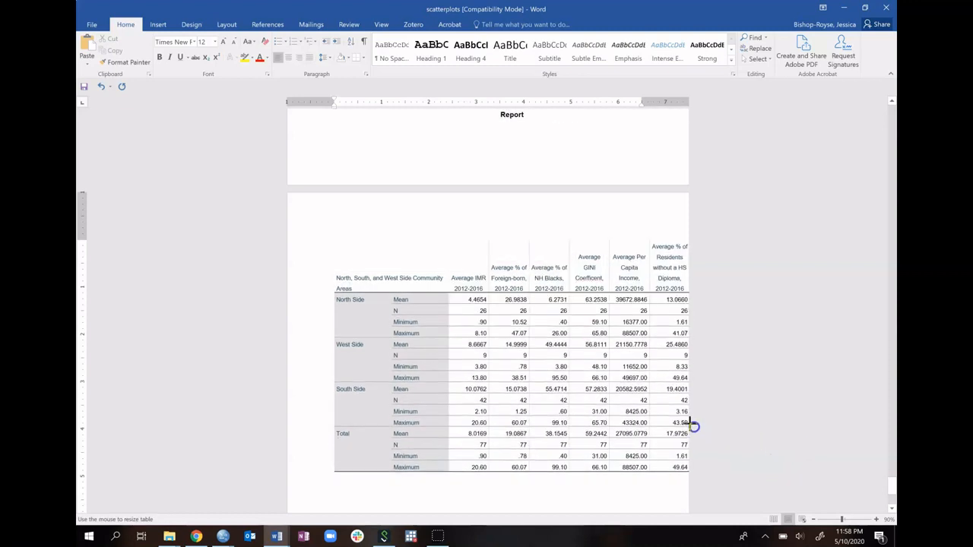
Step: Shrink the Report table further to about 6 inches wide so it stays within the page margins
drag(650, 374, 738, 407)
scroll(556, 344, down, 1)
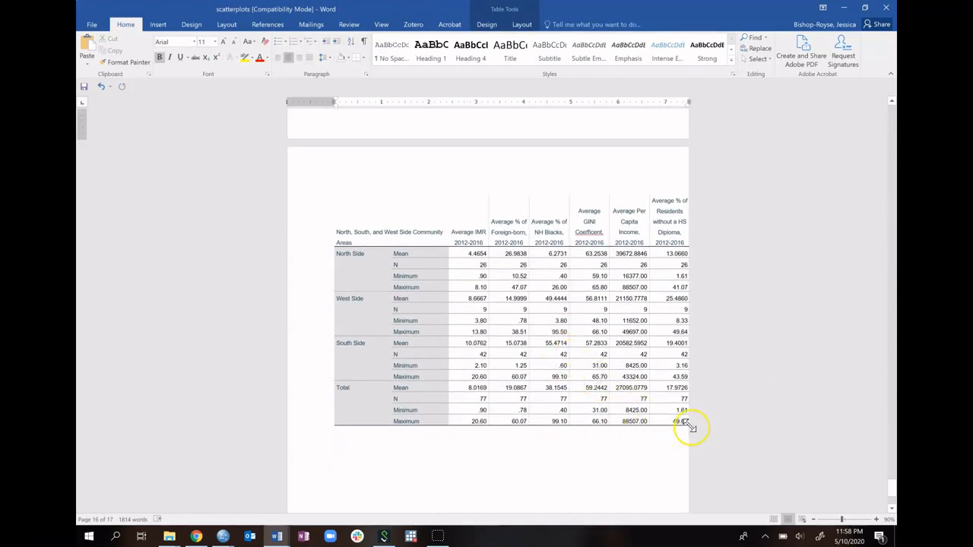
drag(689, 425, 621, 403)
scroll(560, 354, down, 2)
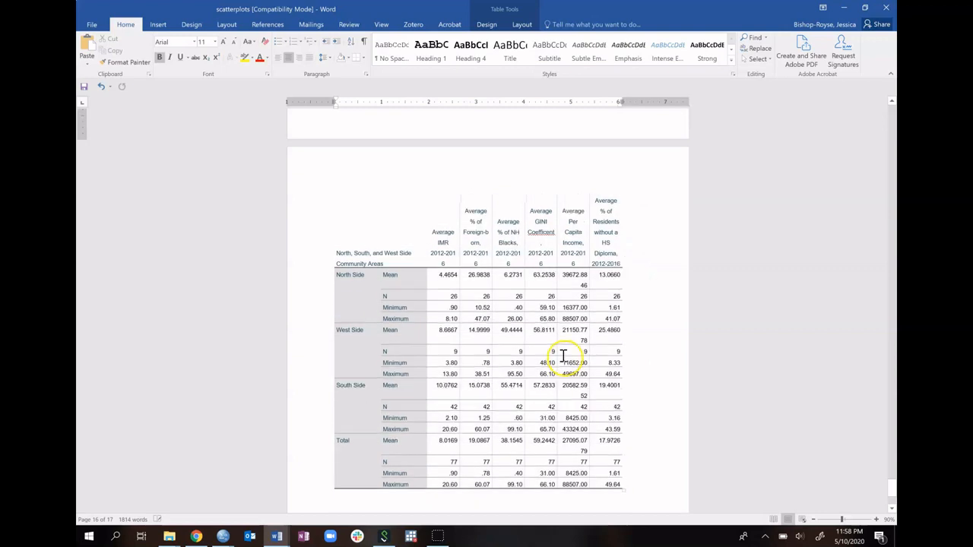
drag(434, 228, 608, 438)
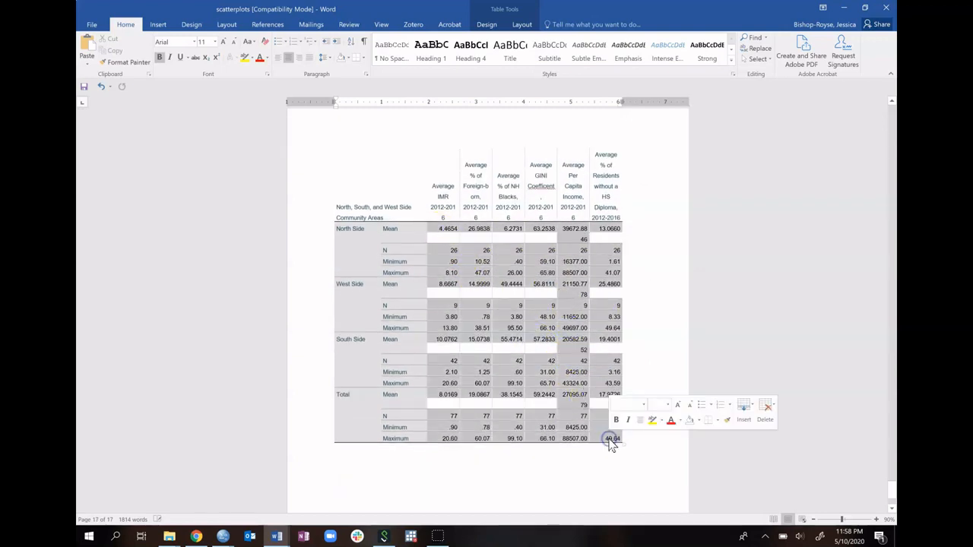
right_click(550, 272)
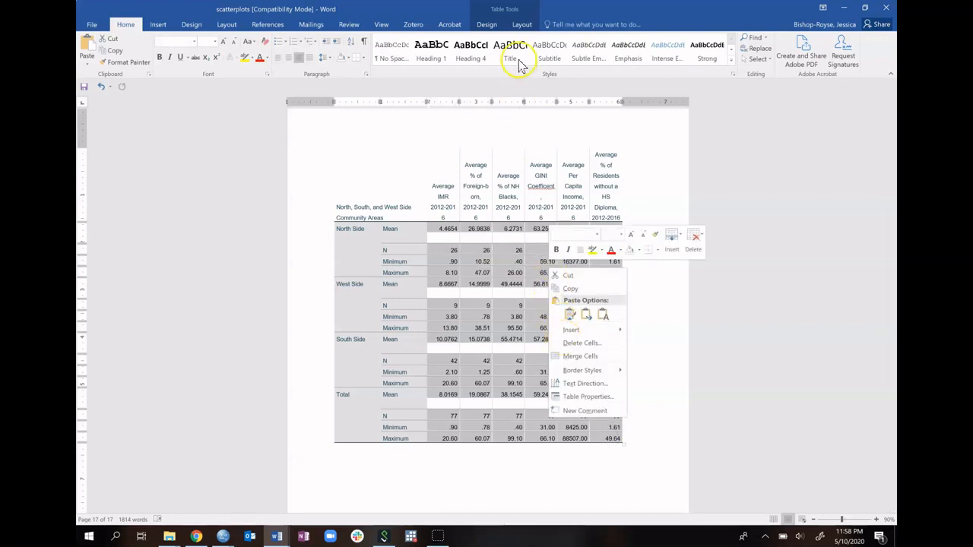
click(521, 26)
click(522, 26)
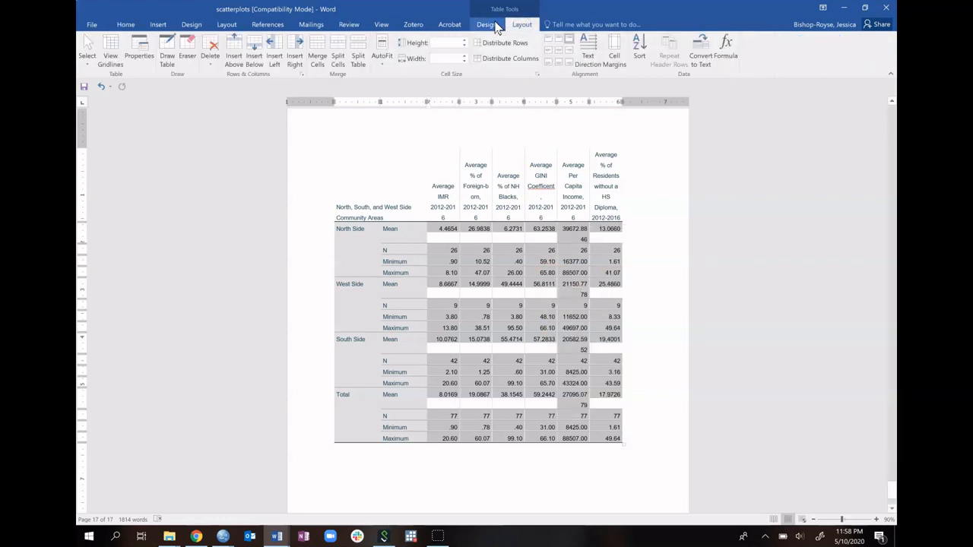
click(486, 24)
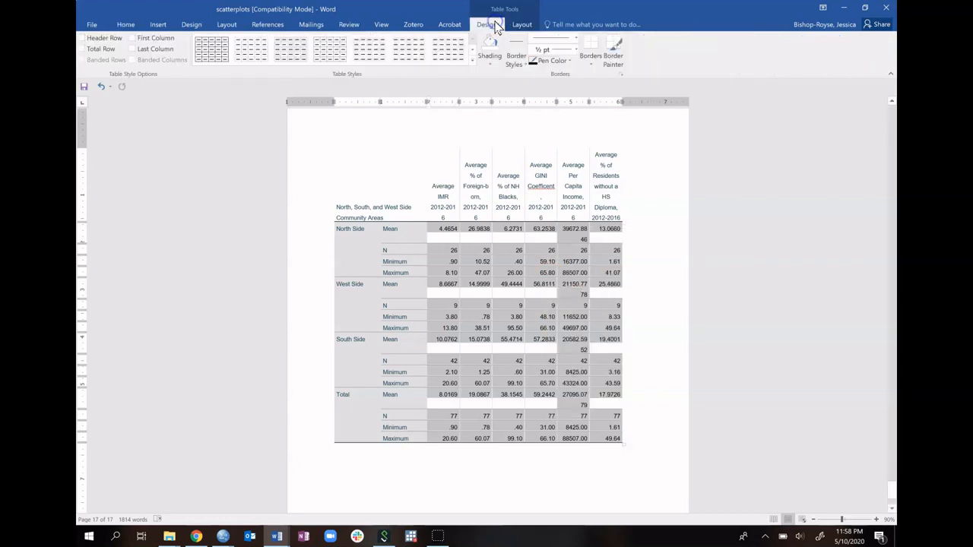
right_click(488, 290)
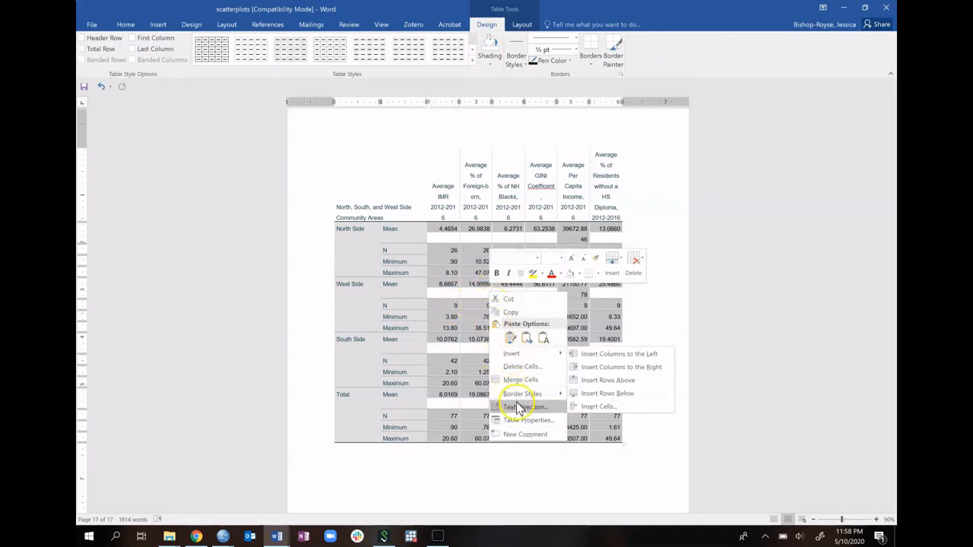
click(465, 429)
click(449, 399)
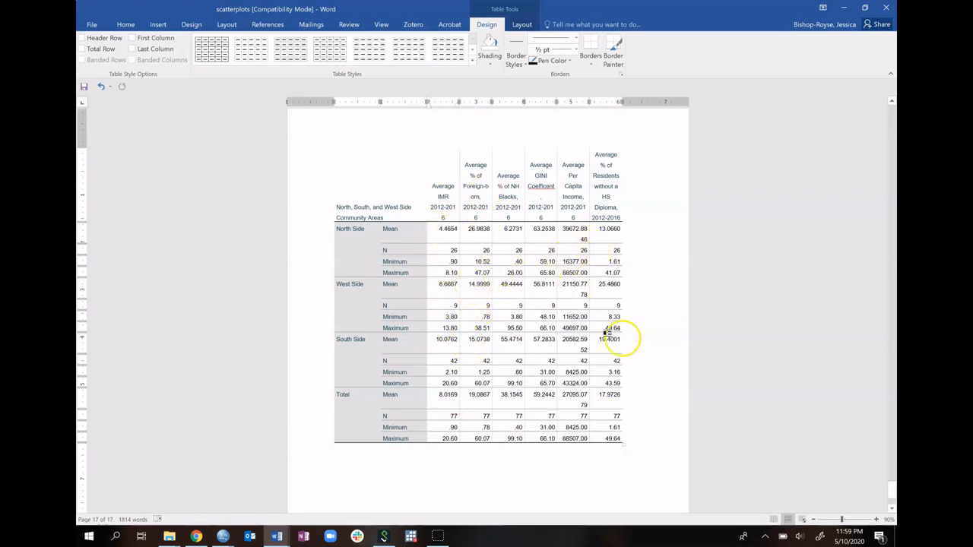
Step: Minimize the scatterplots document, close both File Explorer windows, and read the Miniproject2 instructions through to section V on independent samples t-tests
click(843, 8)
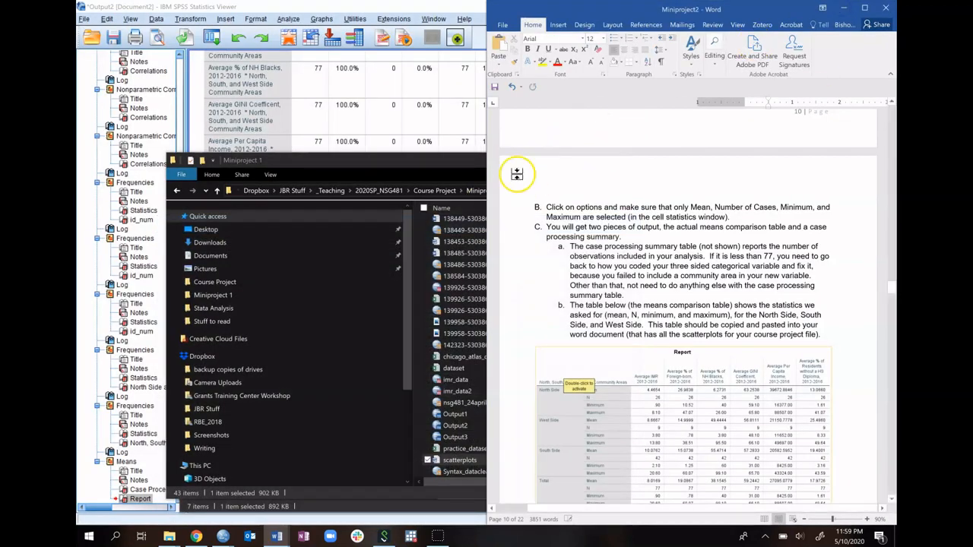
click(437, 164)
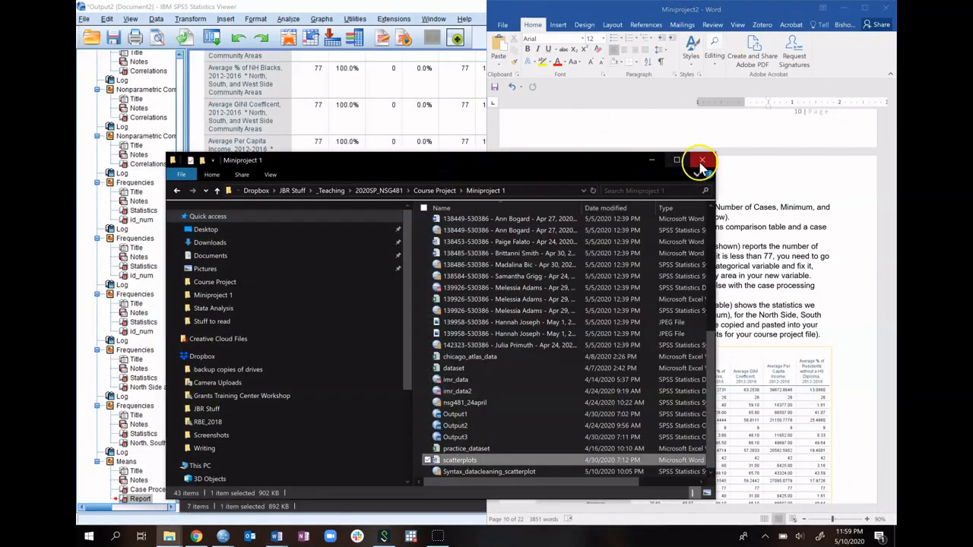
click(701, 160)
click(438, 183)
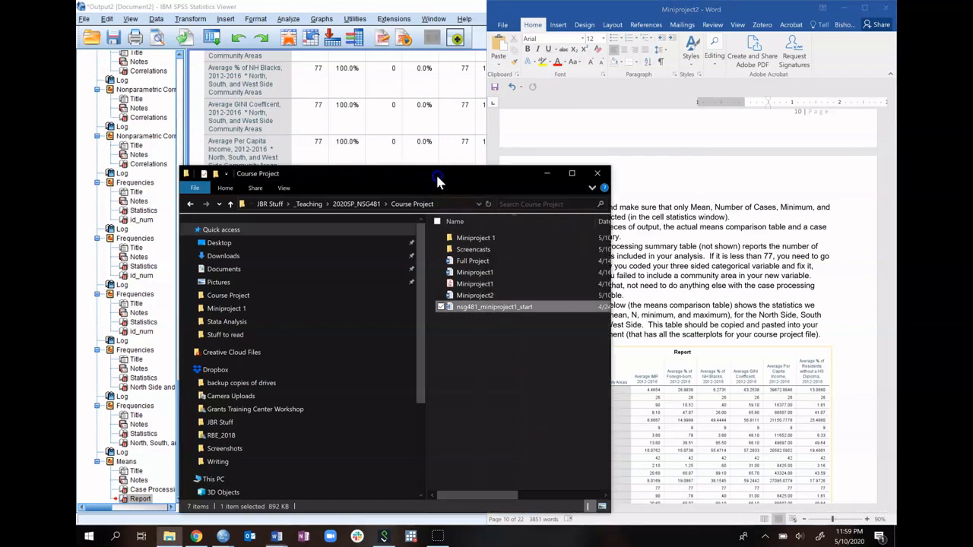
click(591, 174)
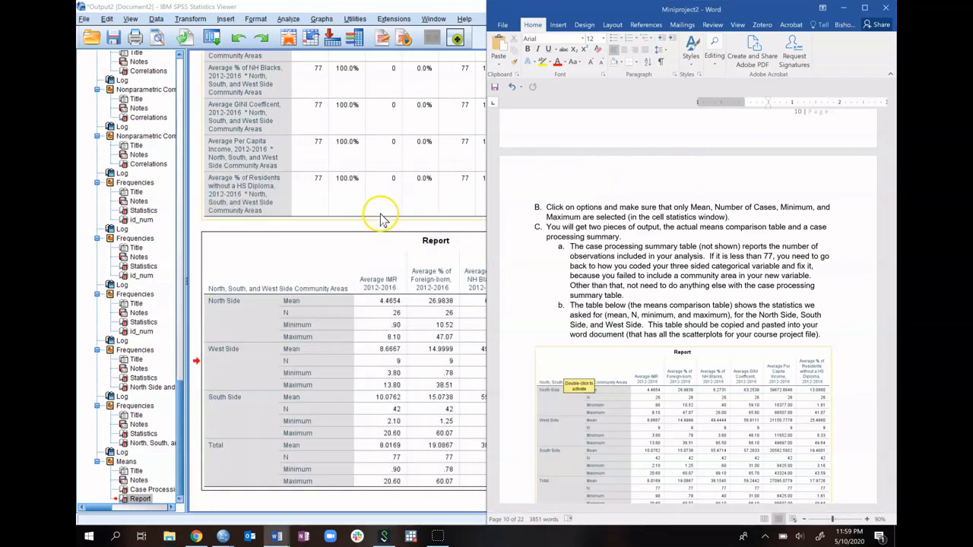
scroll(592, 308, down, 3)
scroll(593, 304, down, 10)
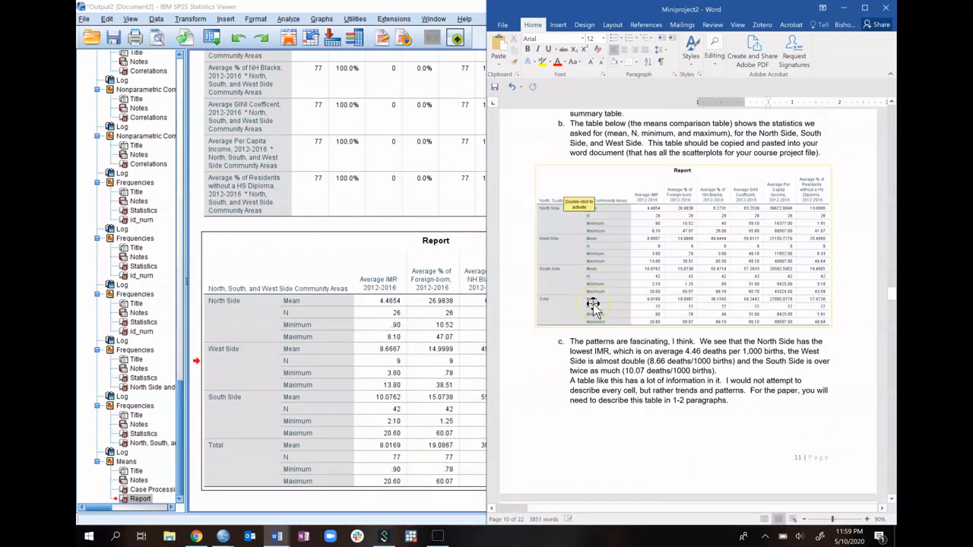
scroll(591, 302, down, 4)
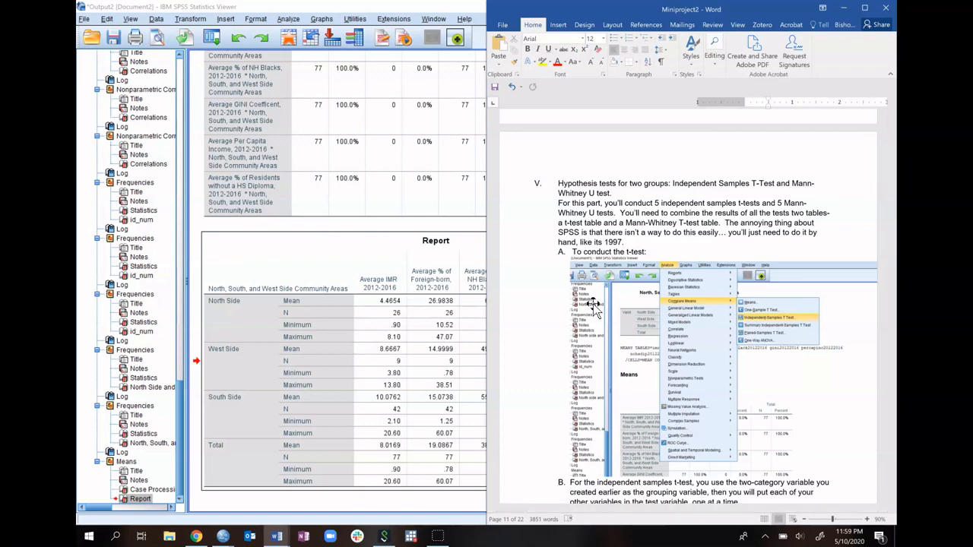
Step: Copy the MEANS TABLES command log shown above the Means output in the SPSS Viewer
scroll(293, 191, up, 5)
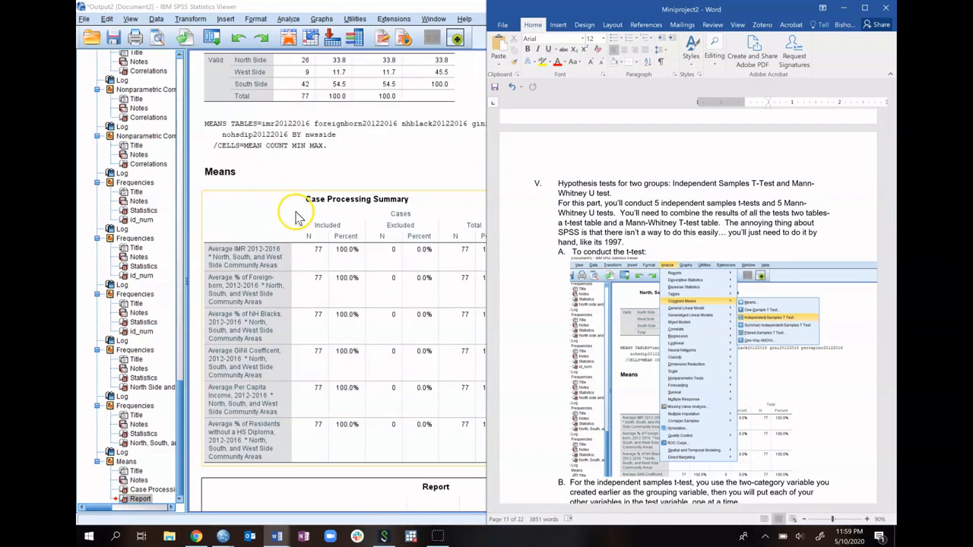
click(291, 144)
right_click(292, 145)
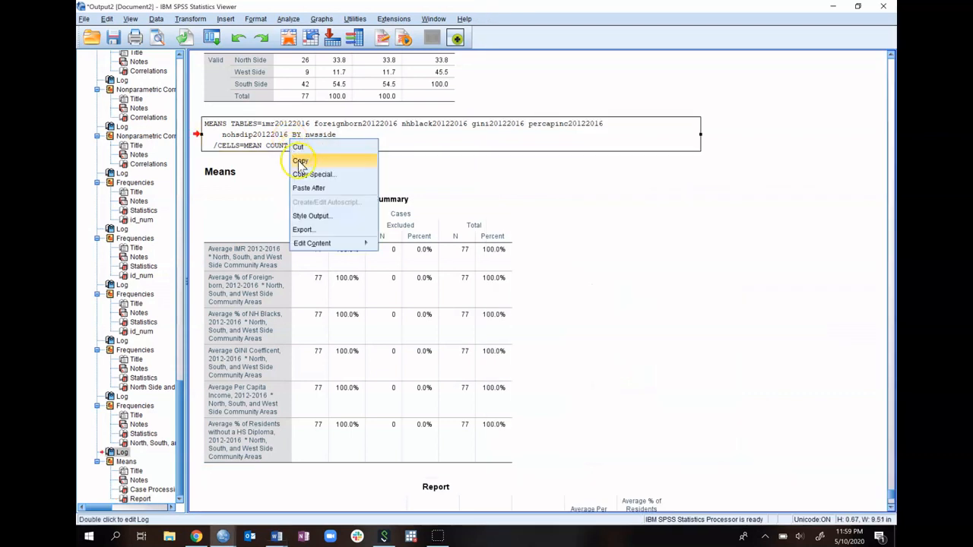
click(299, 160)
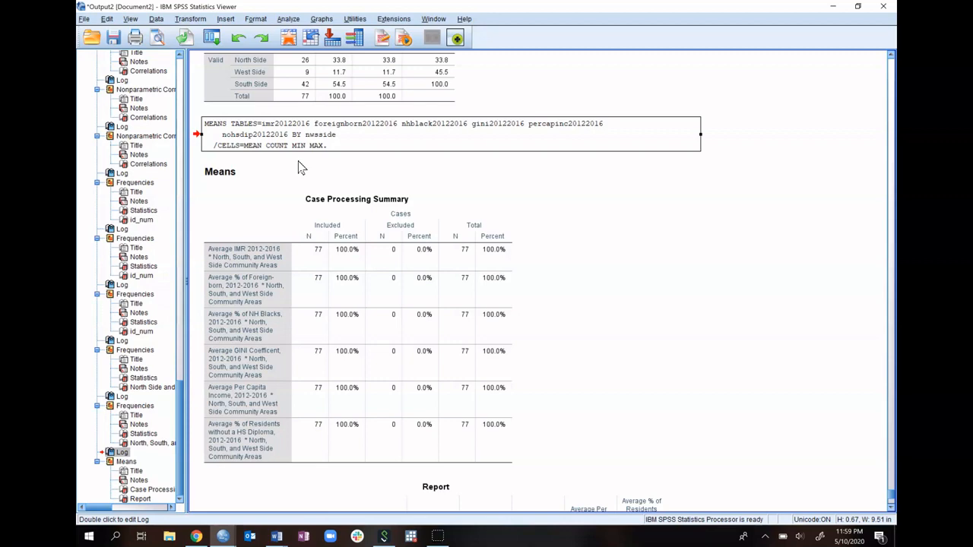
right_click(297, 146)
click(300, 156)
click(253, 344)
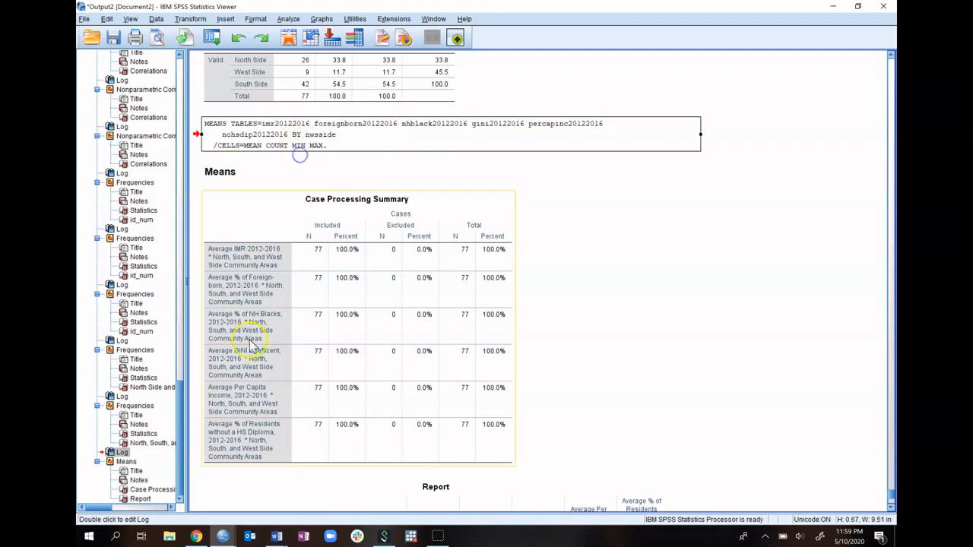
Step: Paste the copied MEANS command under the "Means Comparison Test" comment in the Syntax_datacleaning_scatterplot syntax file, save it and minimize the editor
click(228, 536)
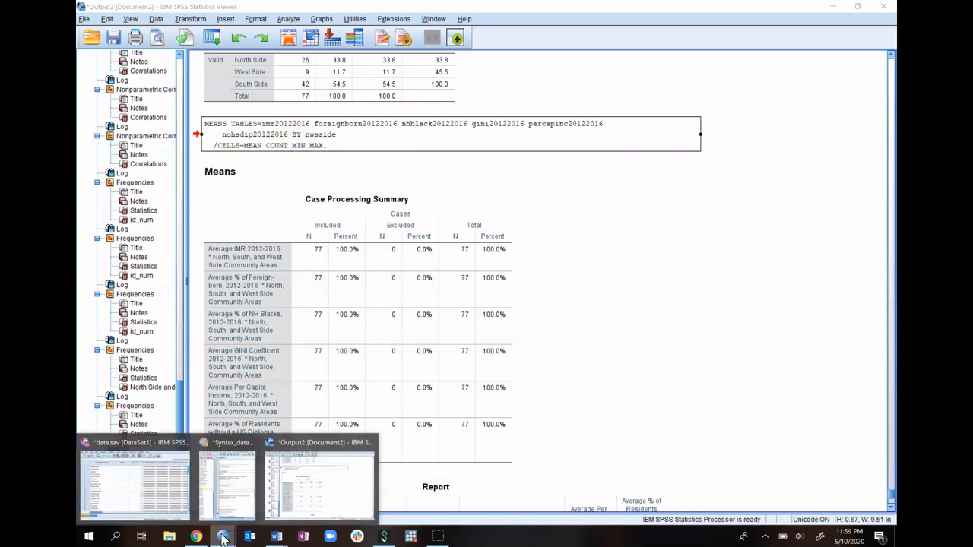
click(232, 487)
click(255, 403)
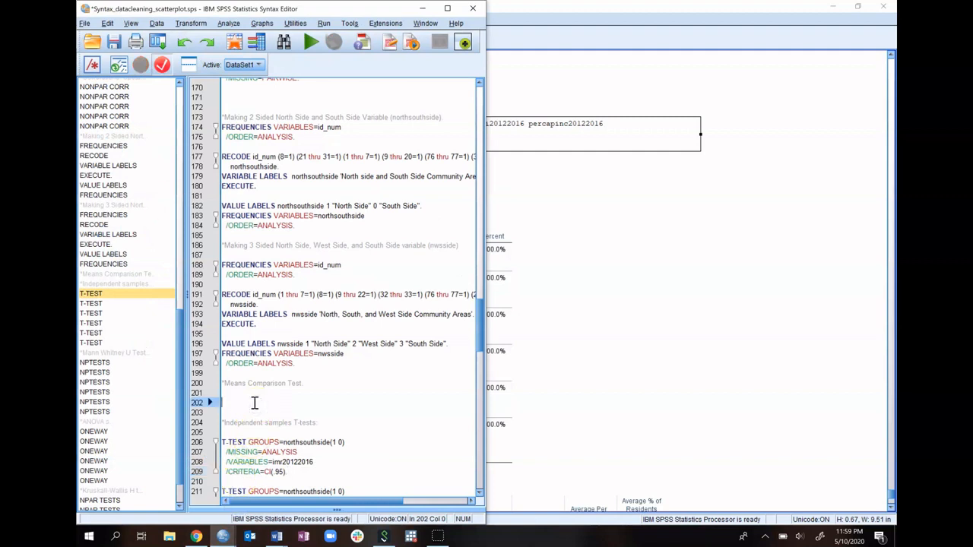
key(ctrl+v)
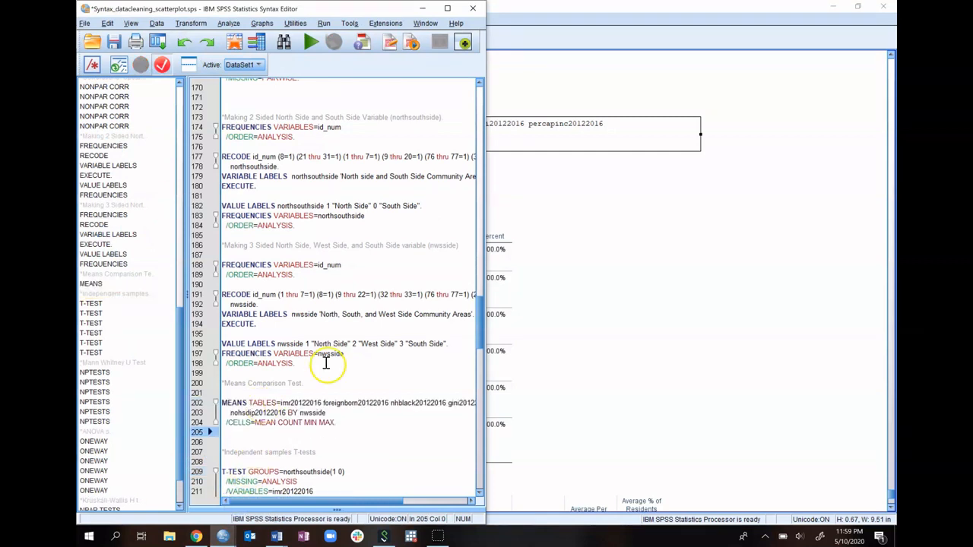
click(110, 42)
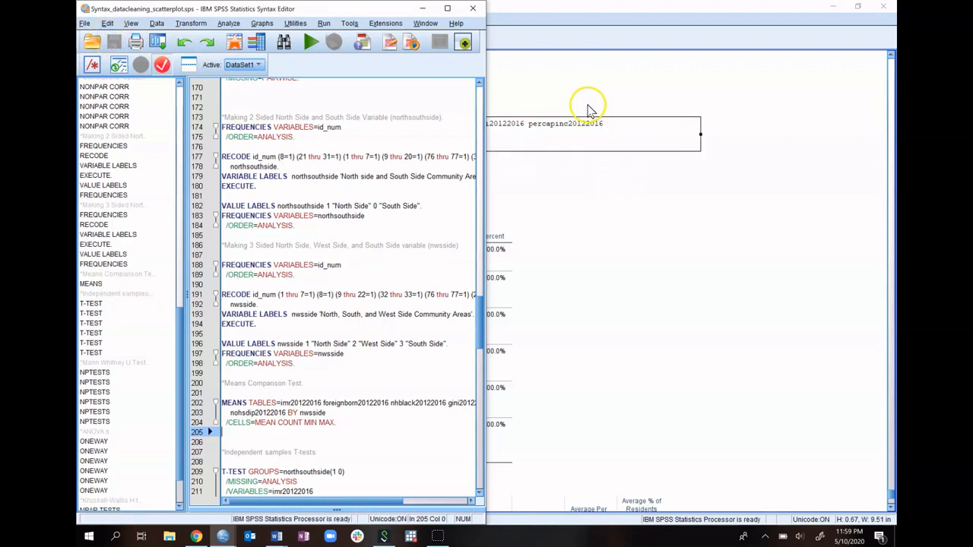
click(422, 9)
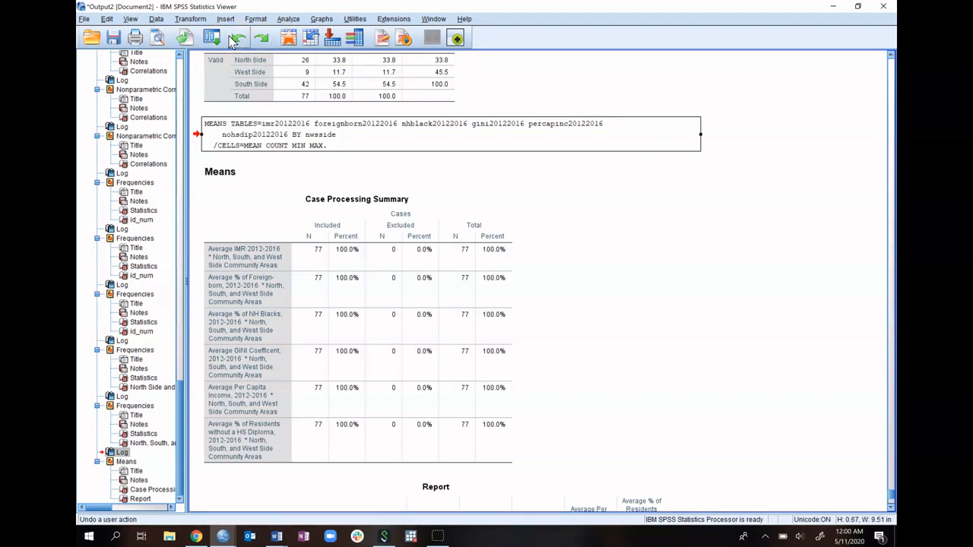
Step: Start an Independent-Samples T Test, enlarge its dialog, and assign North Side and South Side (northsouthside) as the grouping variable
click(290, 19)
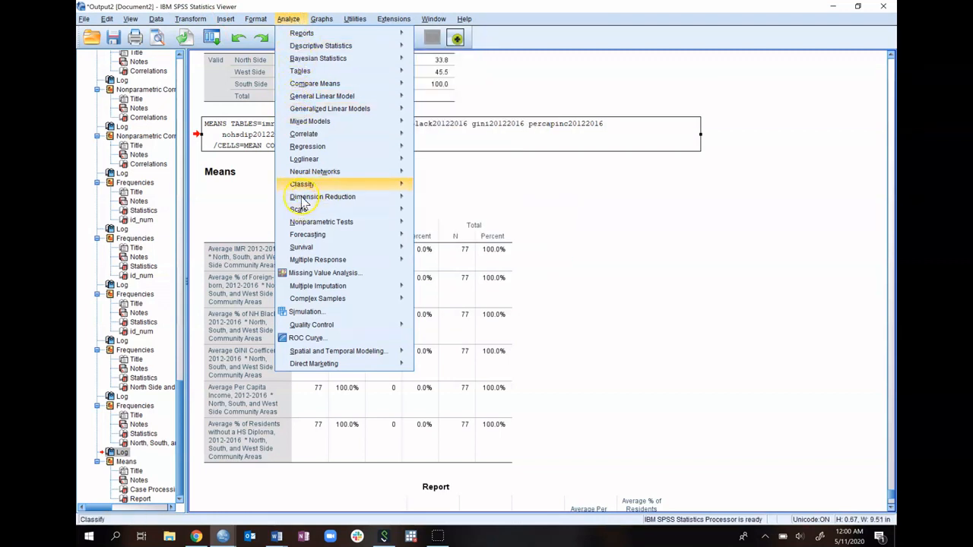
mouse_move(332, 51)
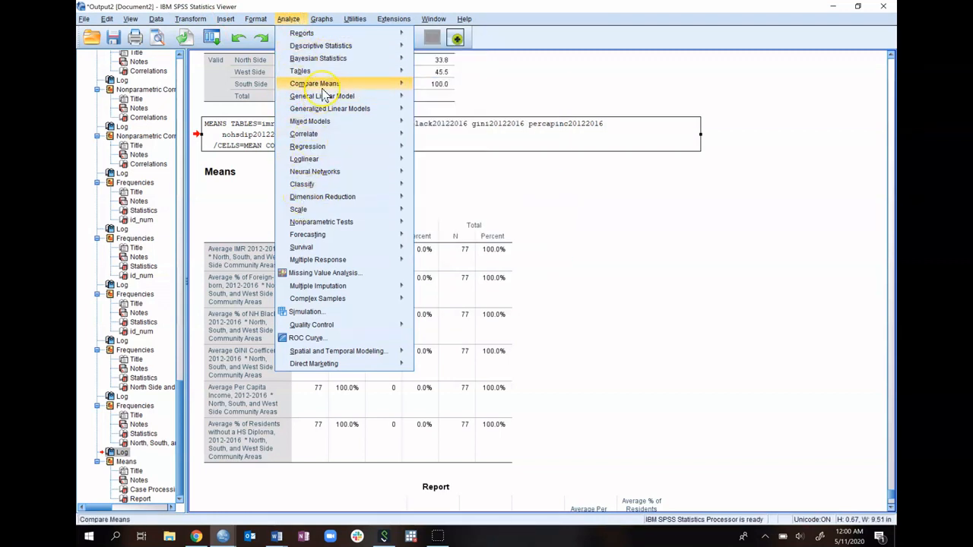
mouse_move(412, 88)
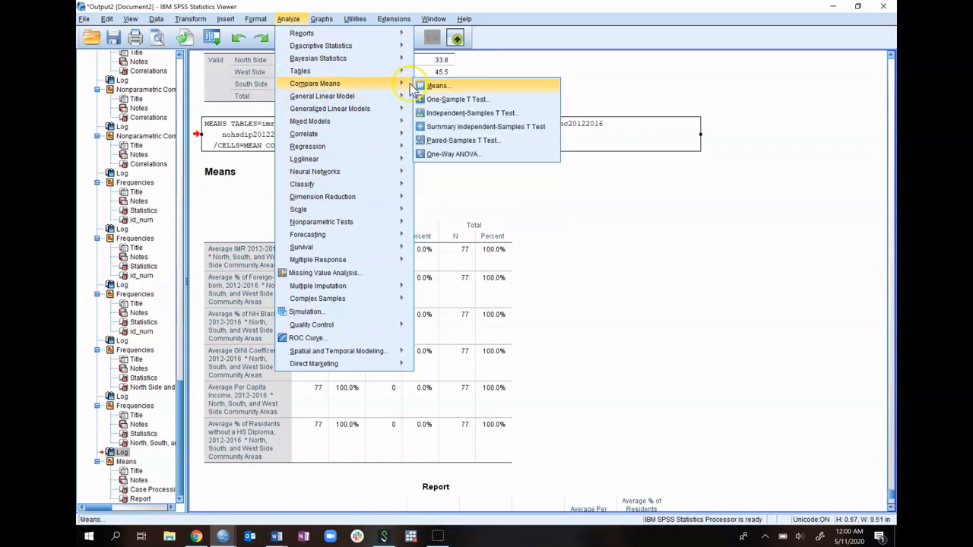
click(444, 114)
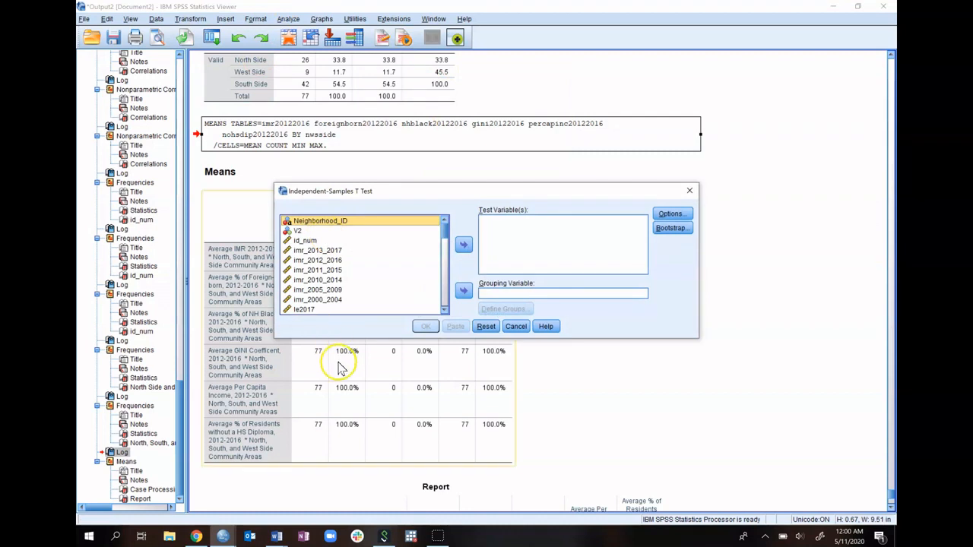
drag(357, 338, 351, 452)
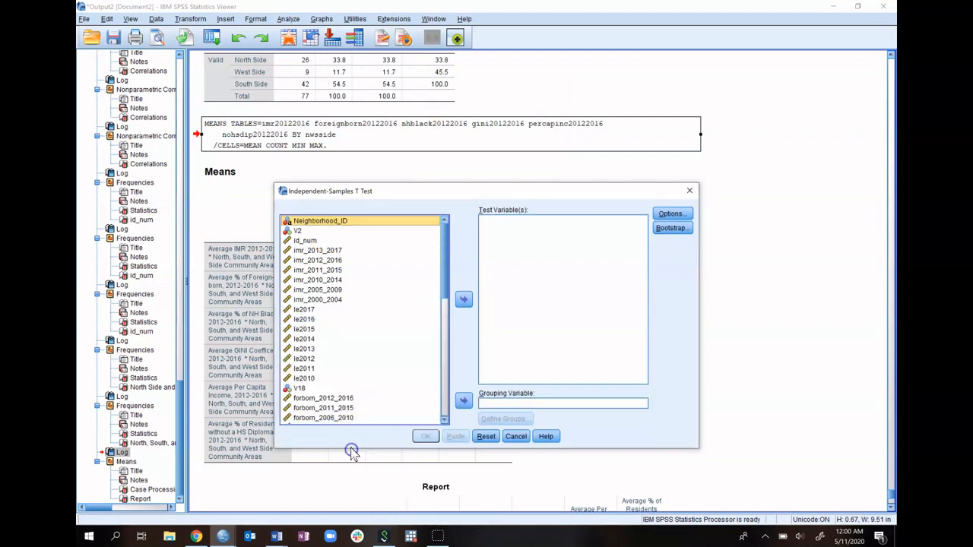
drag(444, 251, 446, 389)
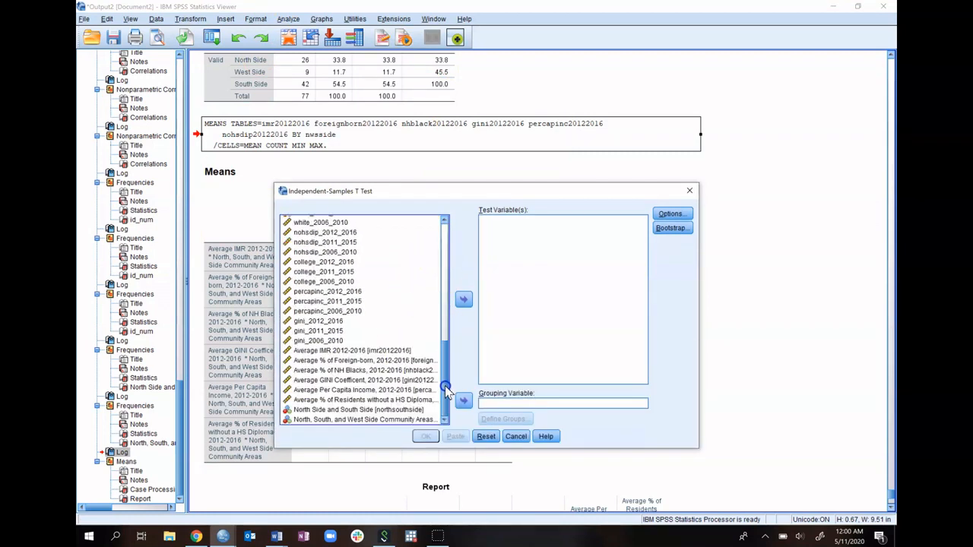
click(365, 410)
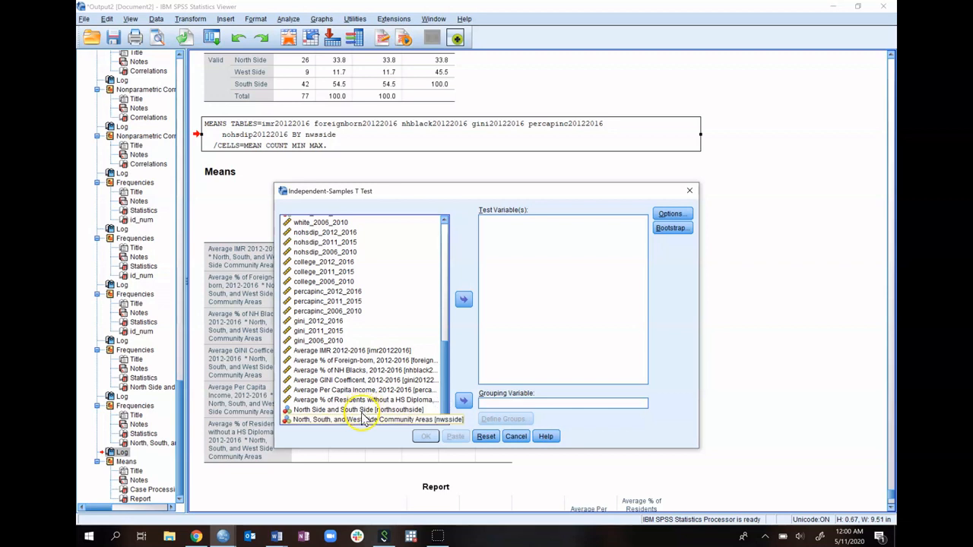
click(463, 400)
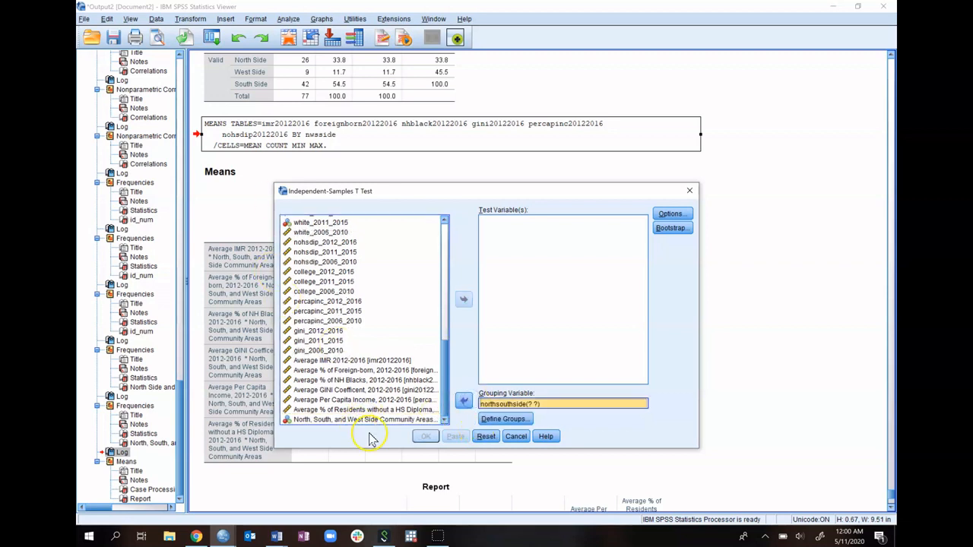
Step: Add Average IMR 2012-2016 (imr20122016) as the test variable of the t-test
click(357, 360)
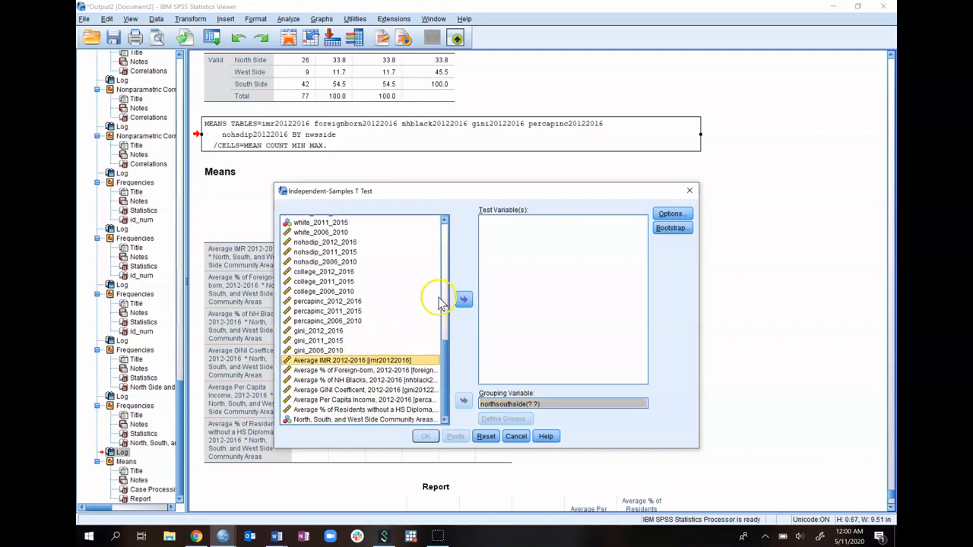
click(464, 300)
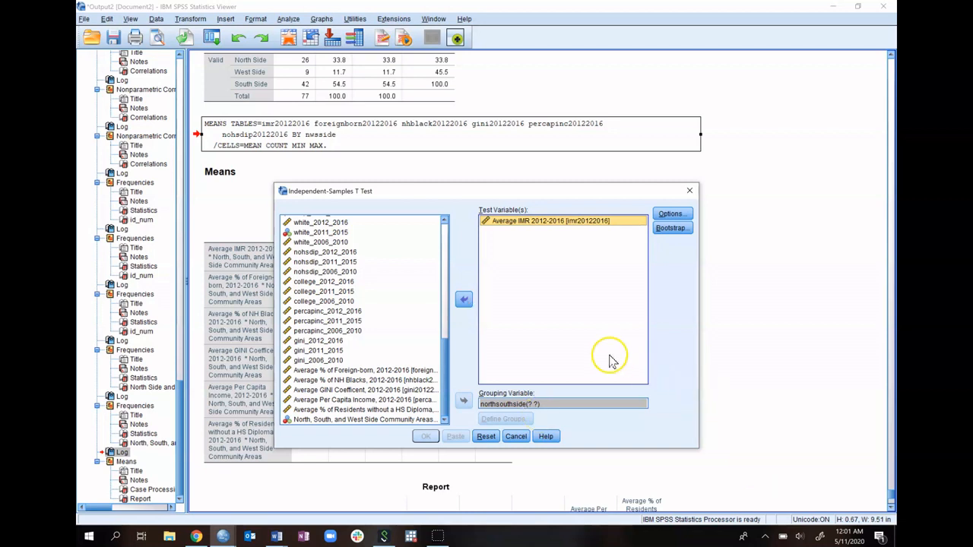
click(544, 220)
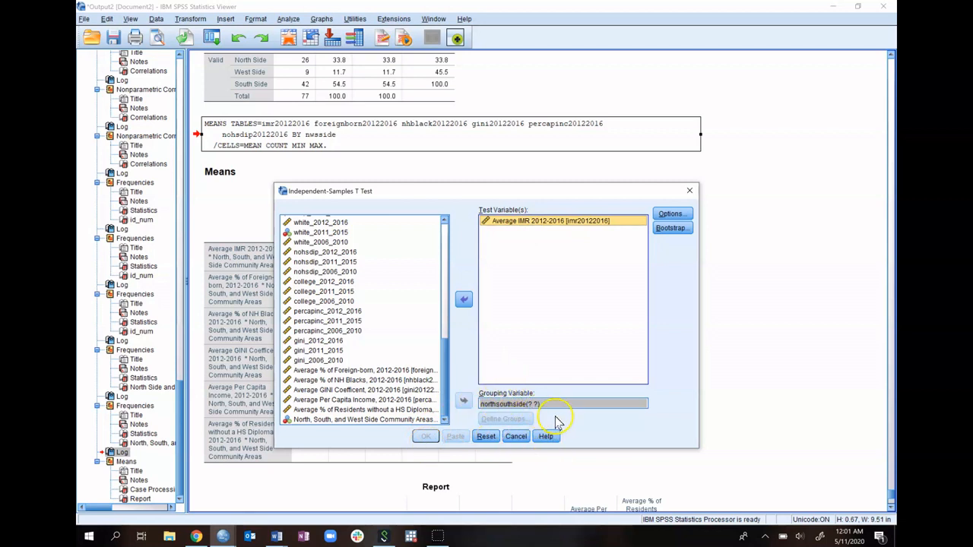
Step: Define the northsouthside groups with Group 1 as 1 and Group 2 as 0, and run the independent-samples t-test
click(530, 405)
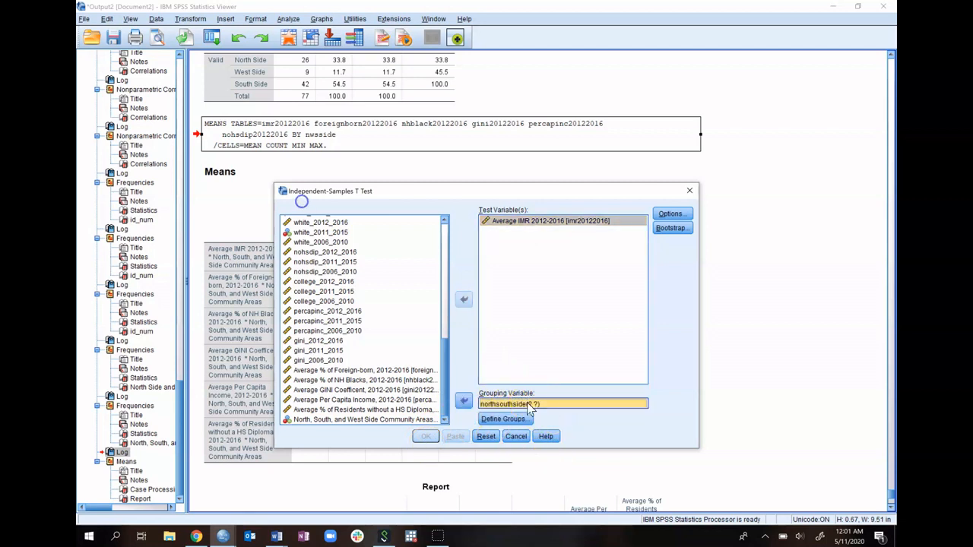
click(518, 419)
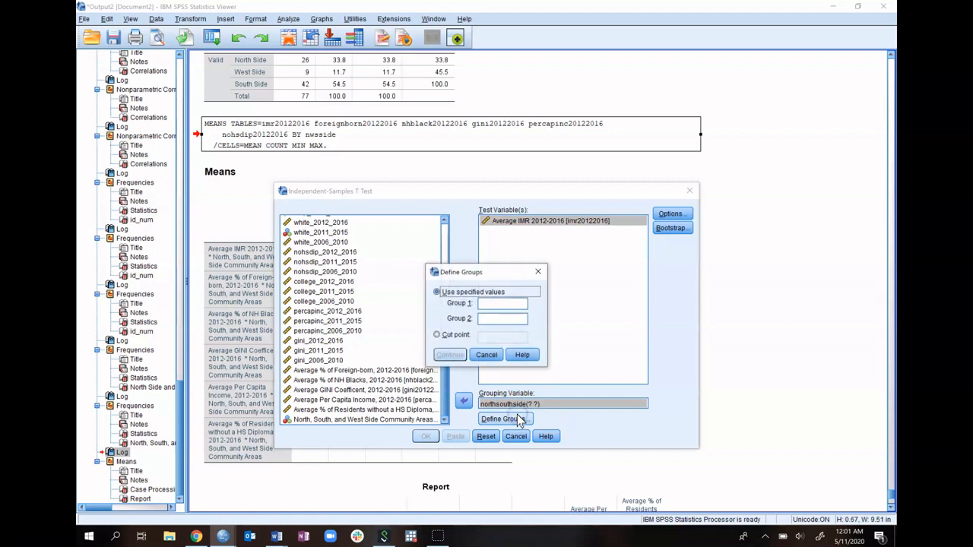
click(488, 304)
text(1)
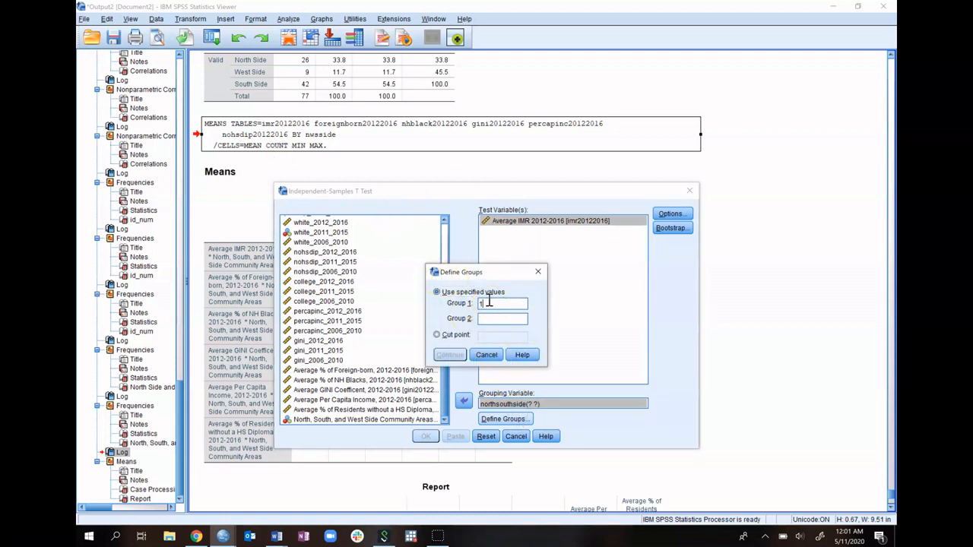
click(490, 319)
text(0)
click(450, 355)
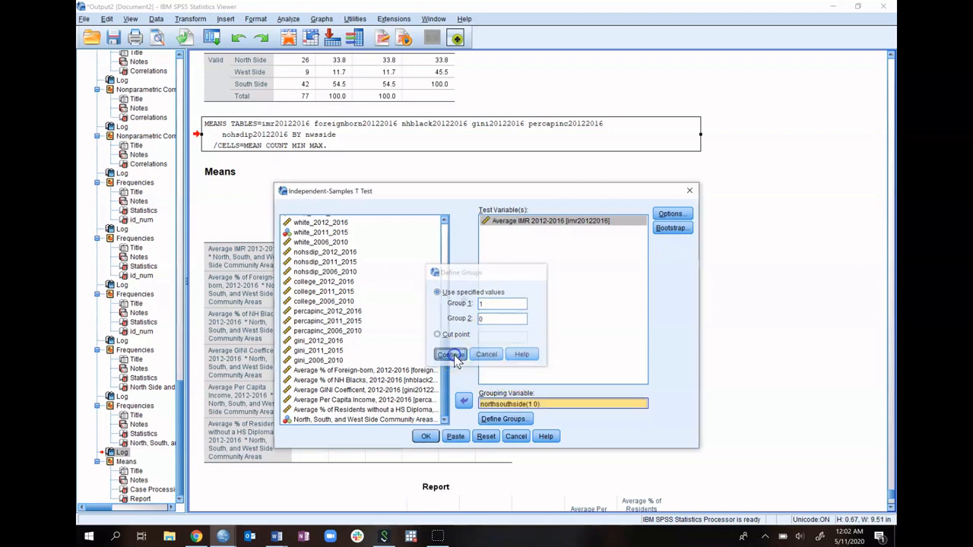
click(437, 441)
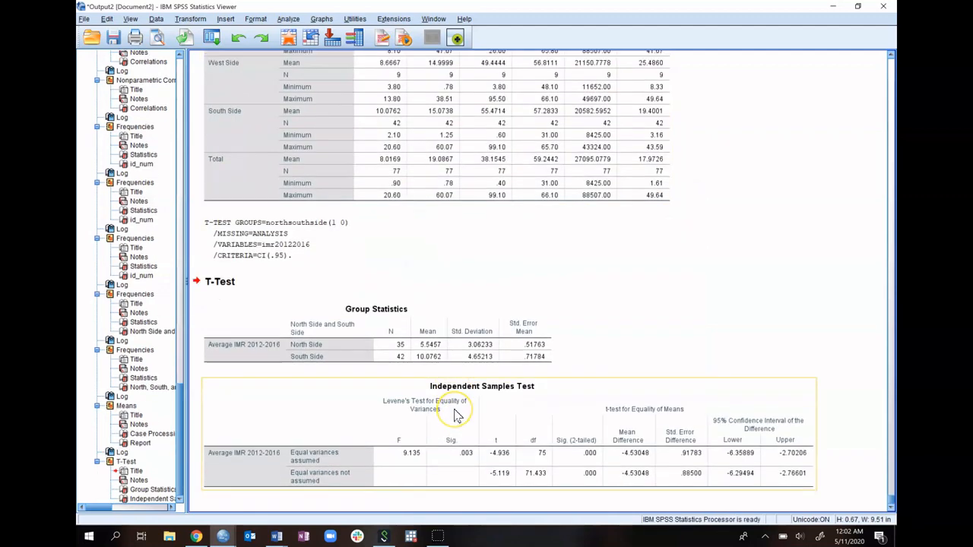
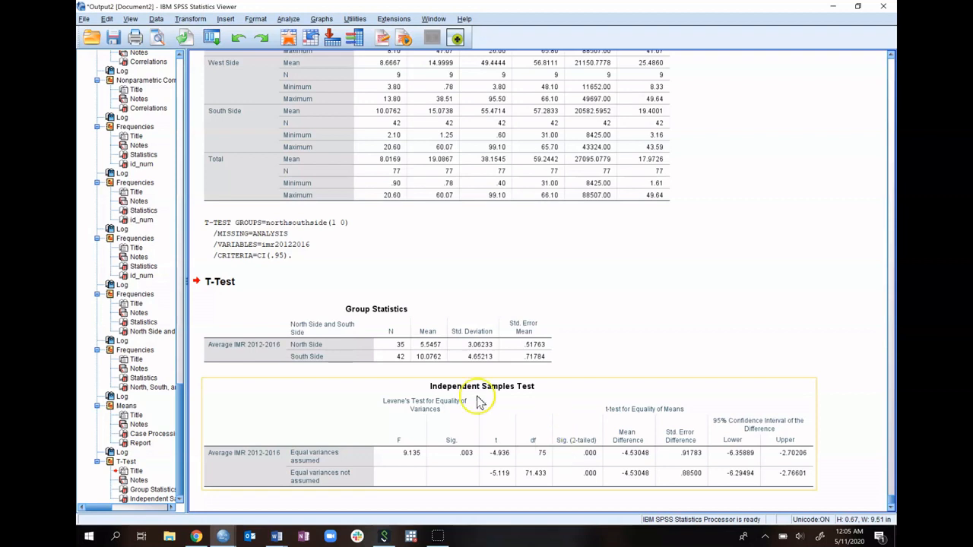
click(399, 329)
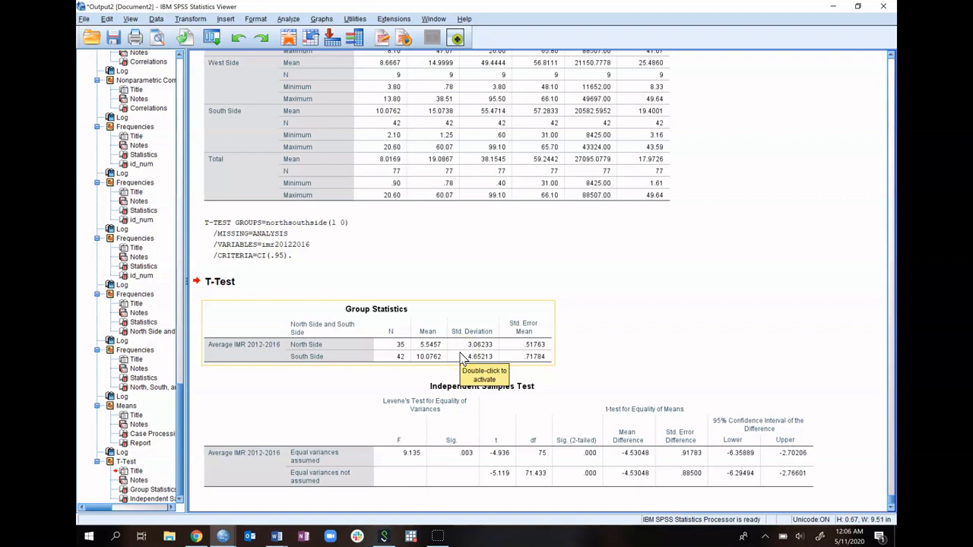
click(407, 442)
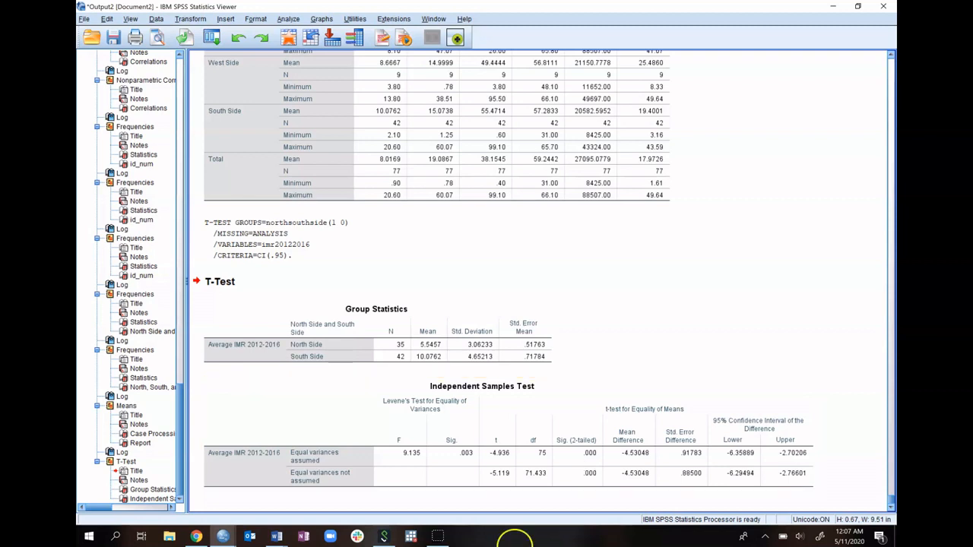
click(416, 378)
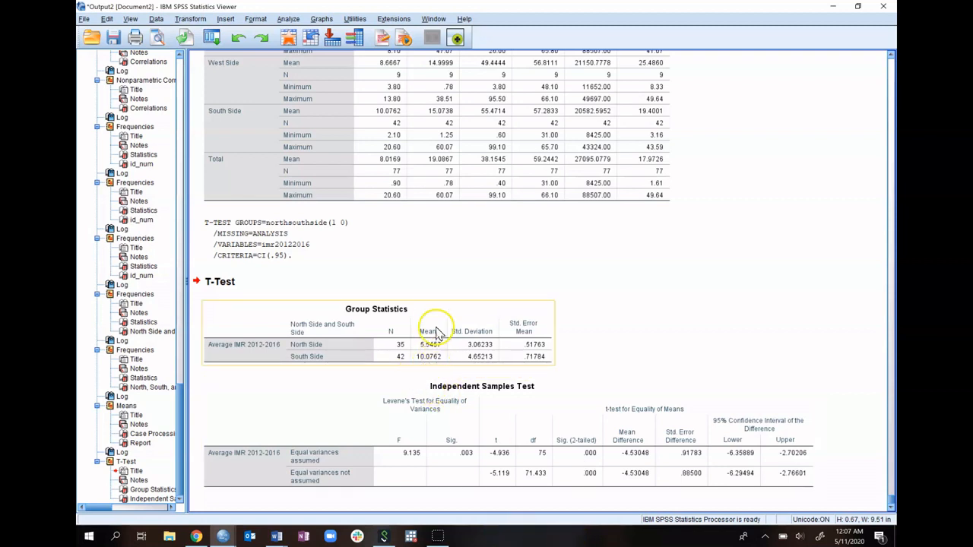
click(446, 251)
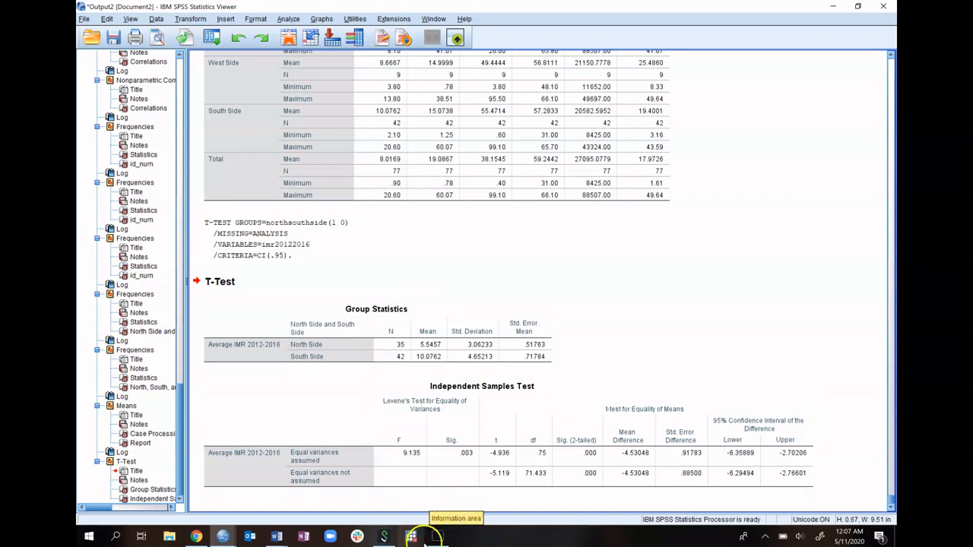
Step: In the Syntax_datacleaning_scatterplot syntax file, select the T-TEST block for nohsdip20122016 by northsouthside (1 0) and run it
mouse_move(275, 540)
click(228, 536)
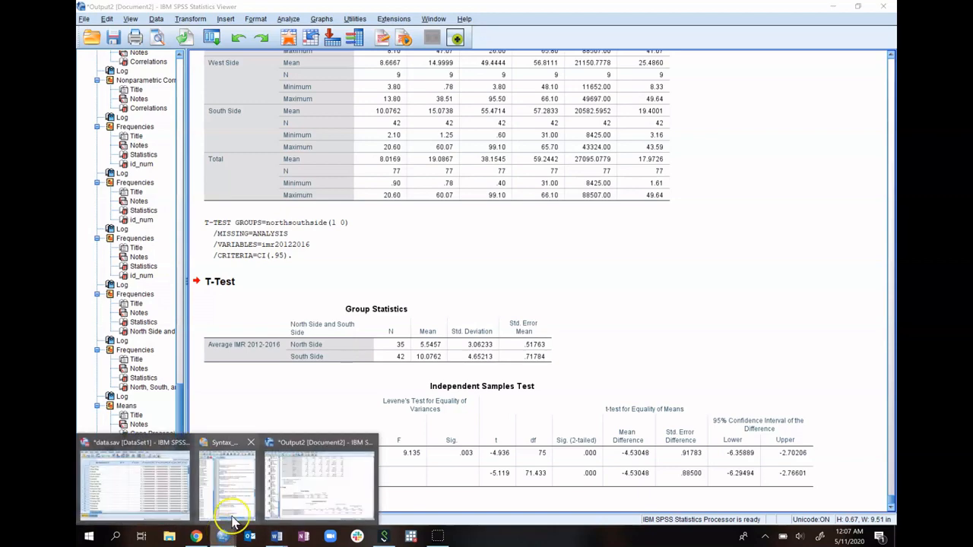
click(226, 486)
scroll(247, 394, down, 5)
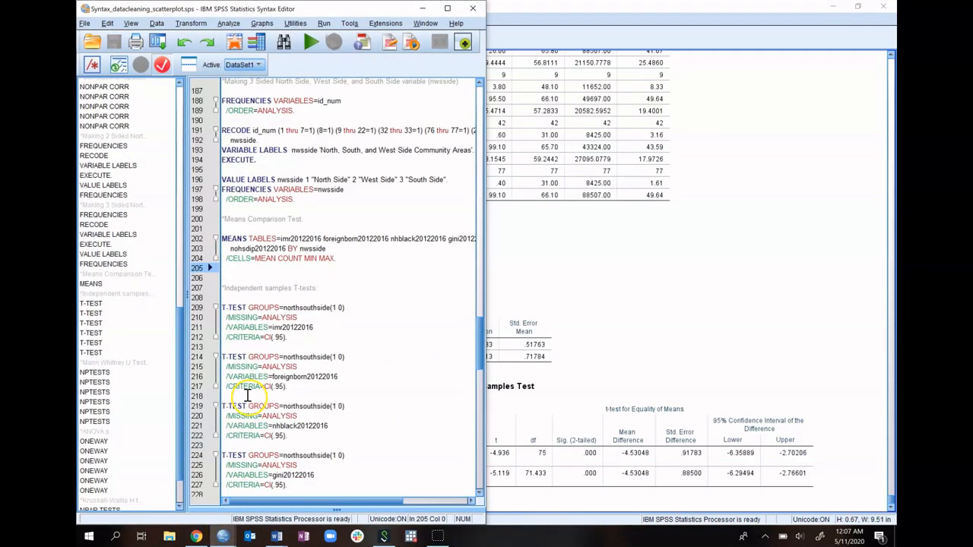
scroll(247, 395, down, 7)
drag(227, 143, 261, 153)
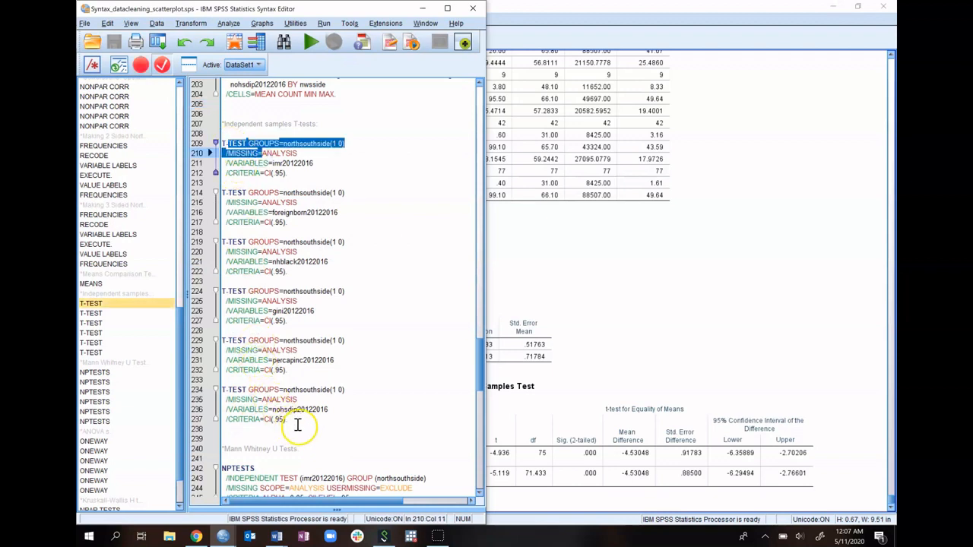
mouse_move(293, 420)
mouse_down()
mouse_move(232, 406)
mouse_move(215, 387)
mouse_up()
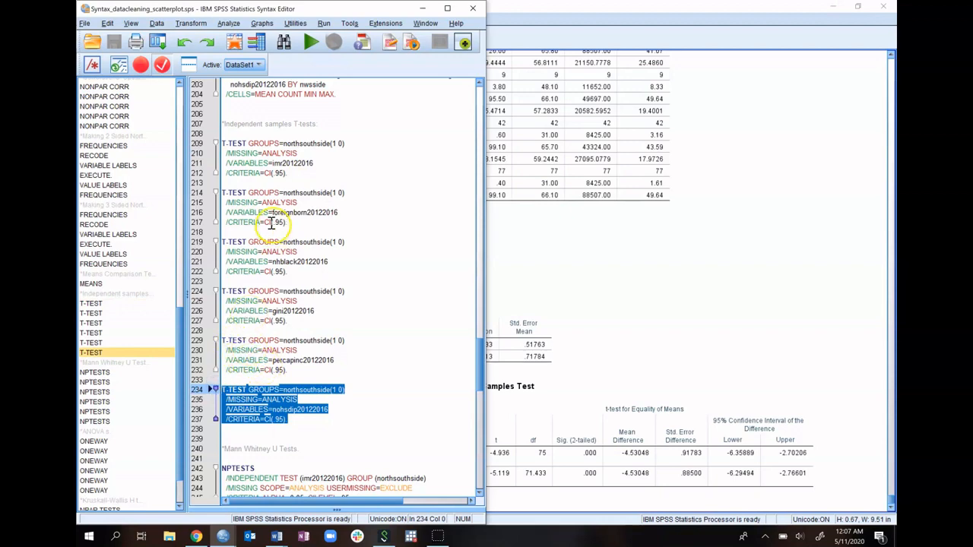
click(312, 45)
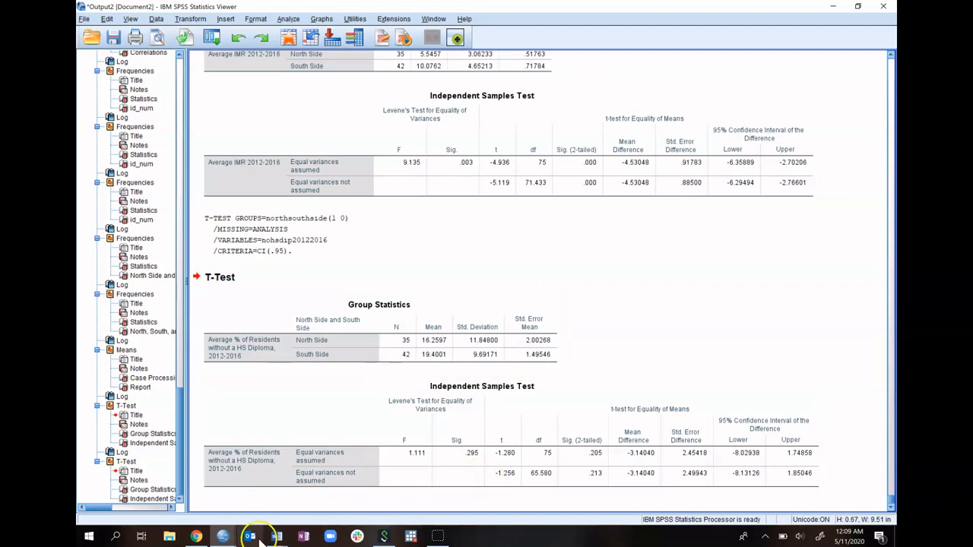
Step: Return to the Syntax_datacleaning_scatterplot syntax file and view the NPTESTS commands under the "Mann Whitney U Tests" comment
click(223, 536)
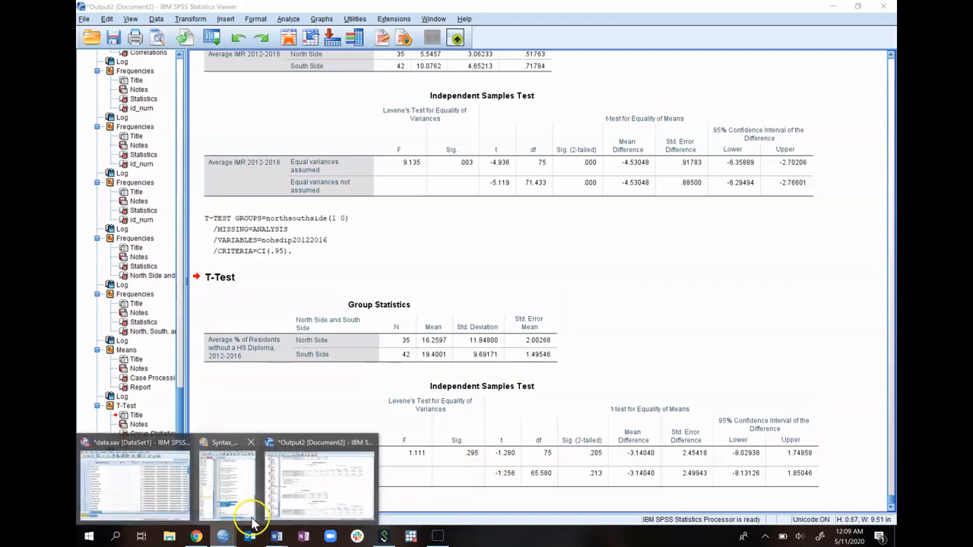
mouse_move(223, 492)
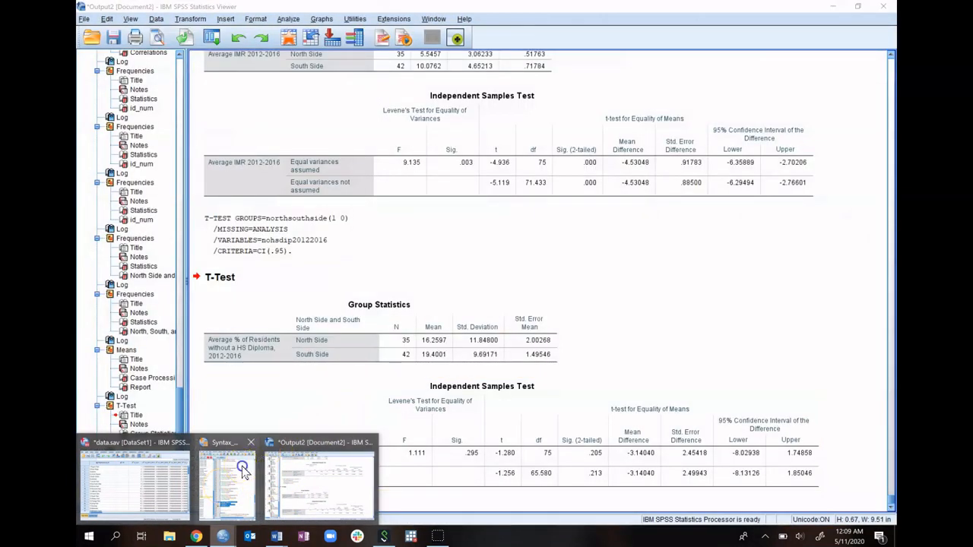
click(244, 471)
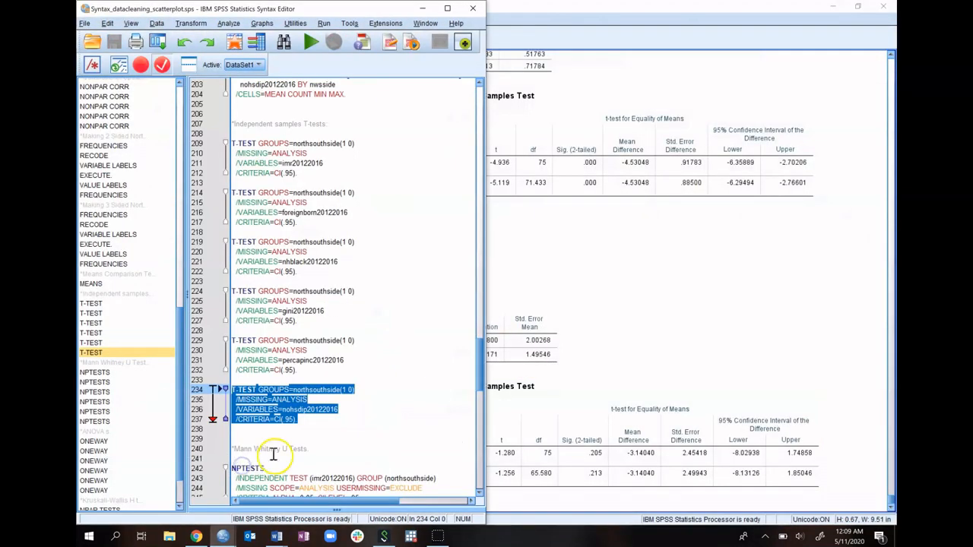
scroll(306, 416, down, 7)
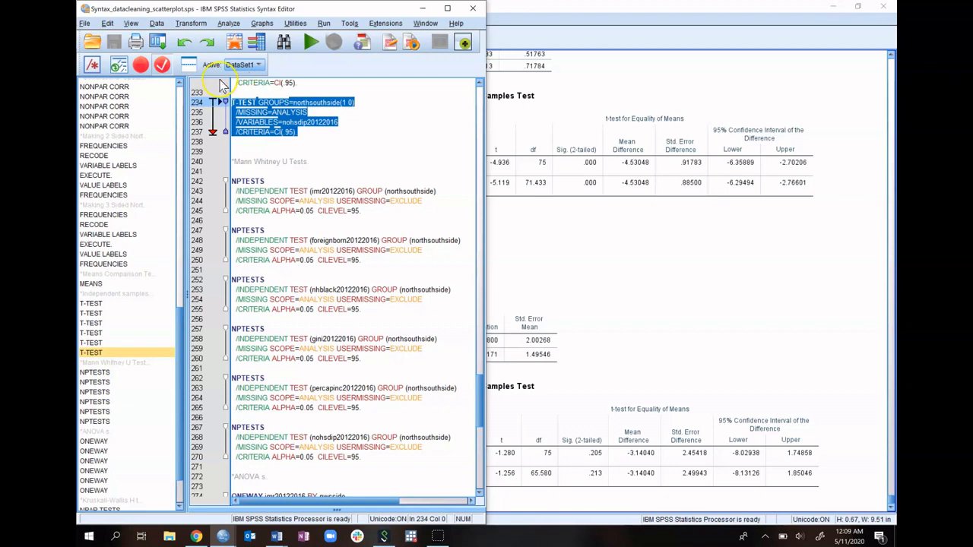
click(229, 24)
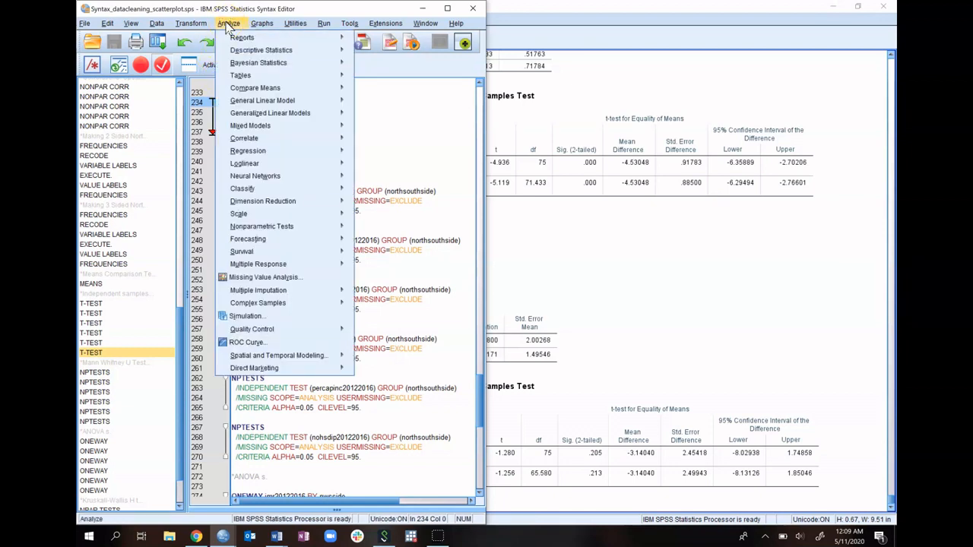
mouse_move(277, 294)
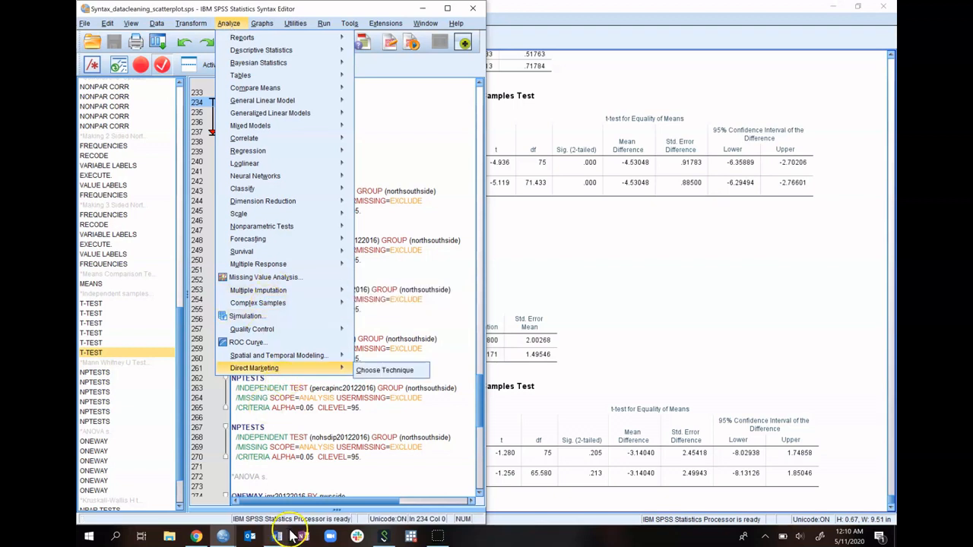
click(437, 536)
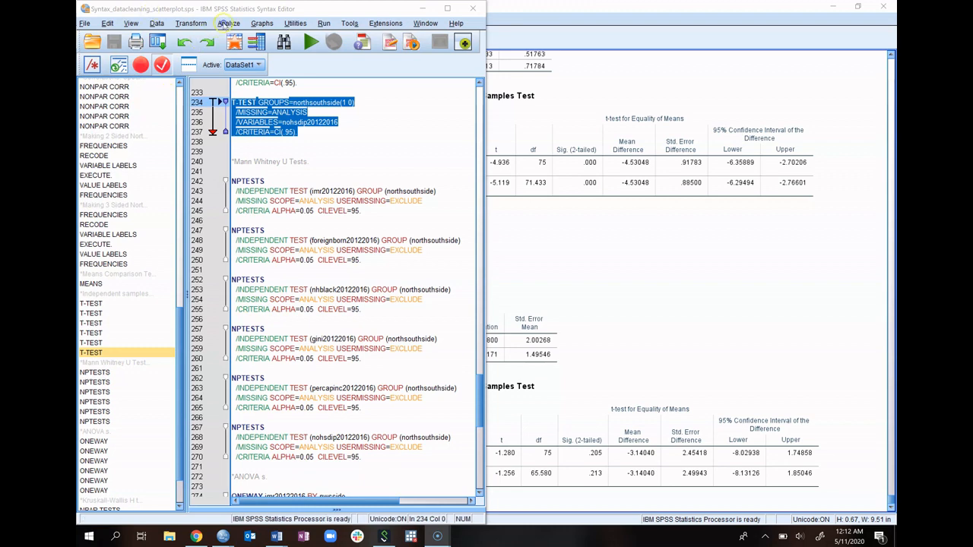
Step: Start a nonparametric test for independent samples, reset its previous field assignments, and widen the dialog
click(224, 24)
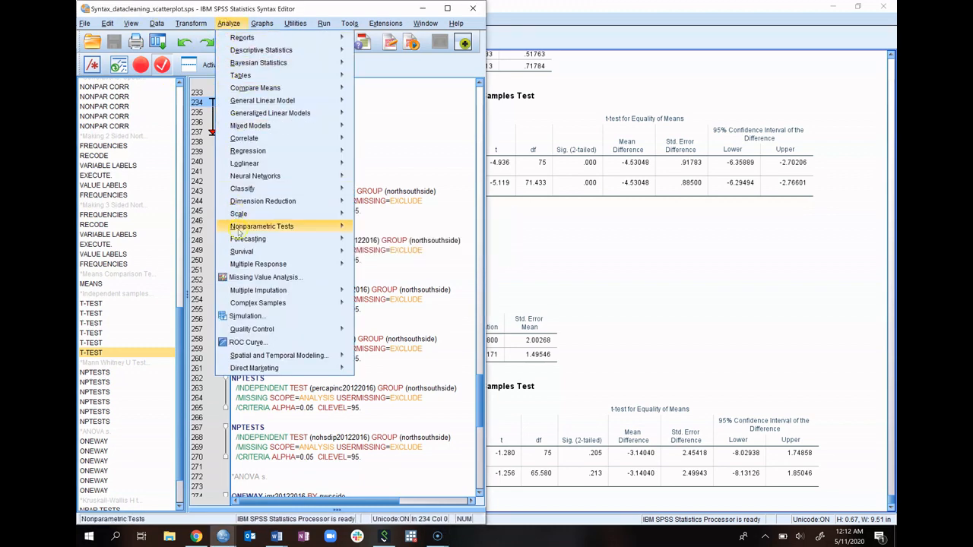
mouse_move(240, 232)
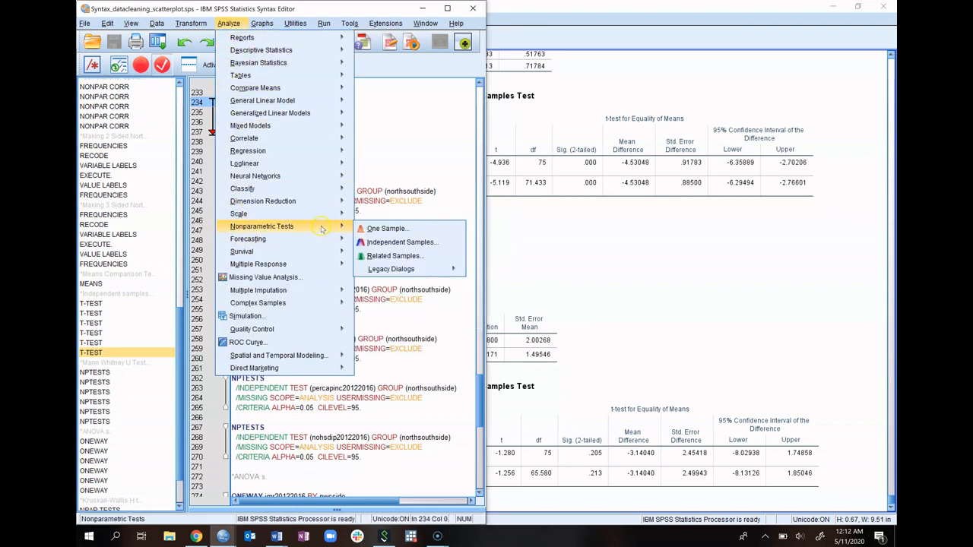
click(380, 243)
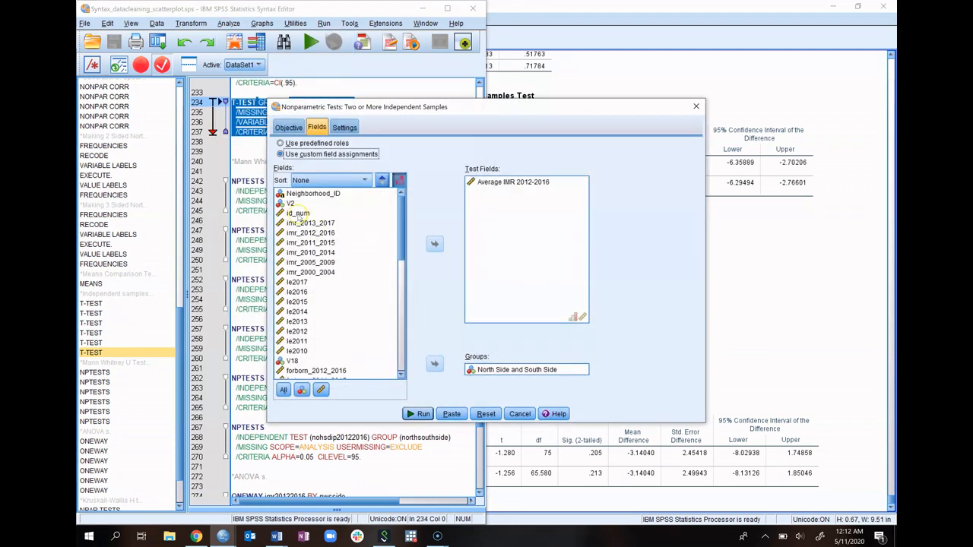
click(485, 416)
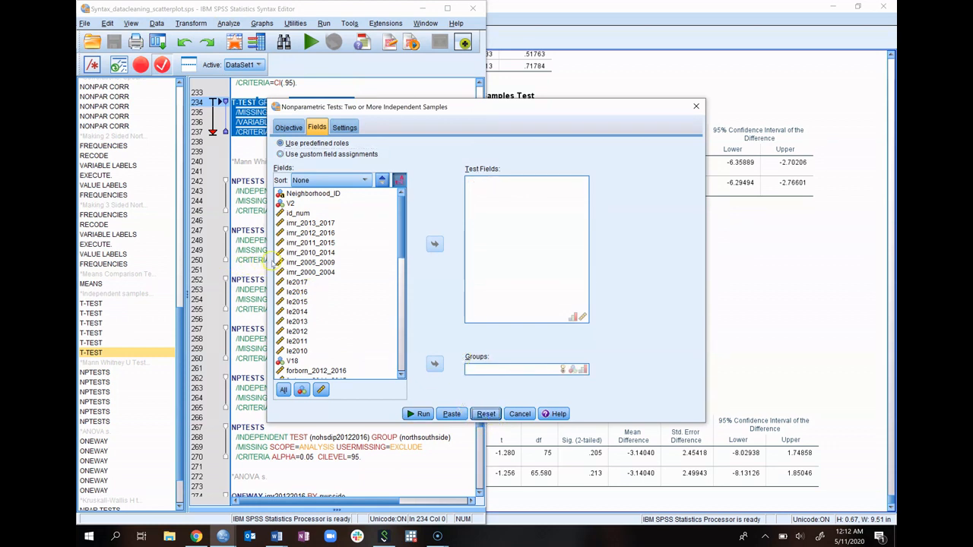
drag(268, 258, 134, 237)
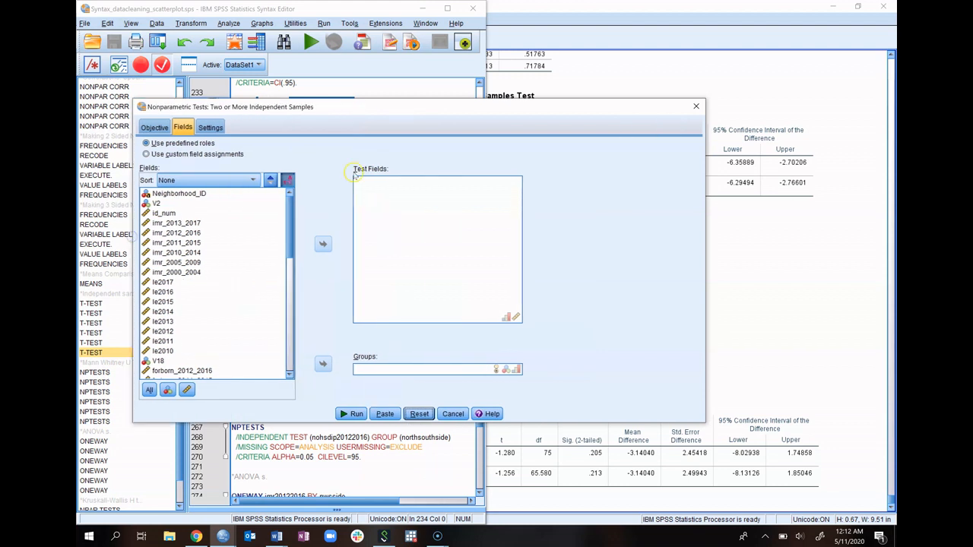
Step: Assign North Side and South Side as the Groups field of the nonparametric test
click(194, 309)
click(194, 305)
click(395, 369)
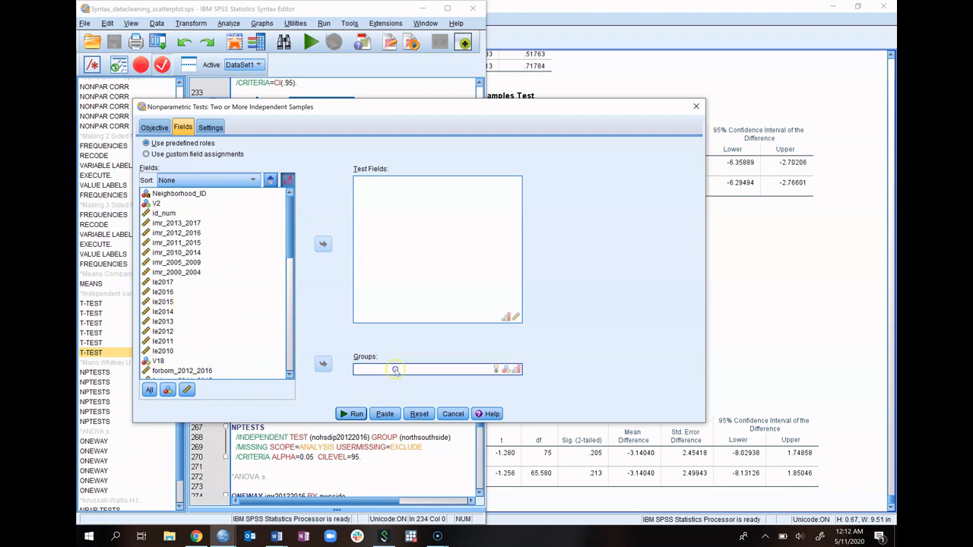
scroll(271, 330, down, 8)
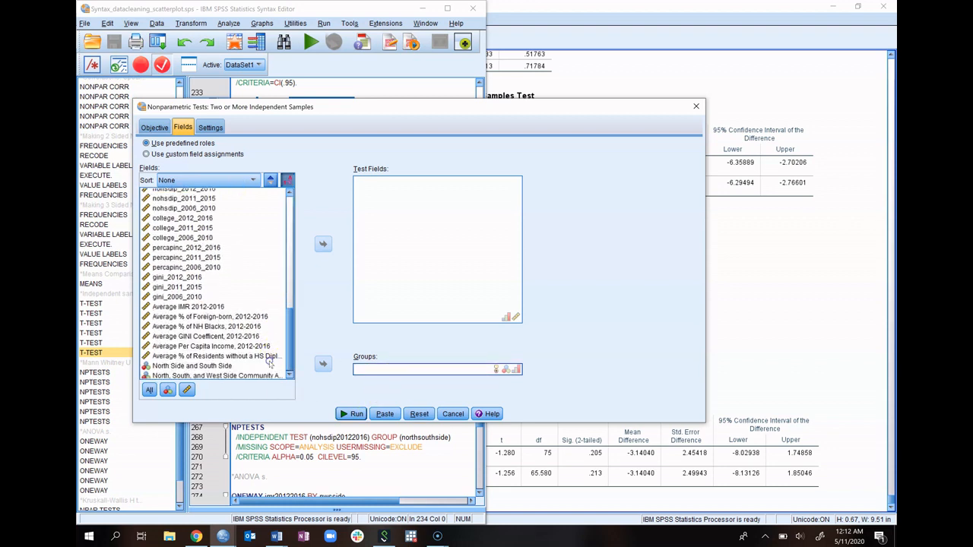
click(191, 366)
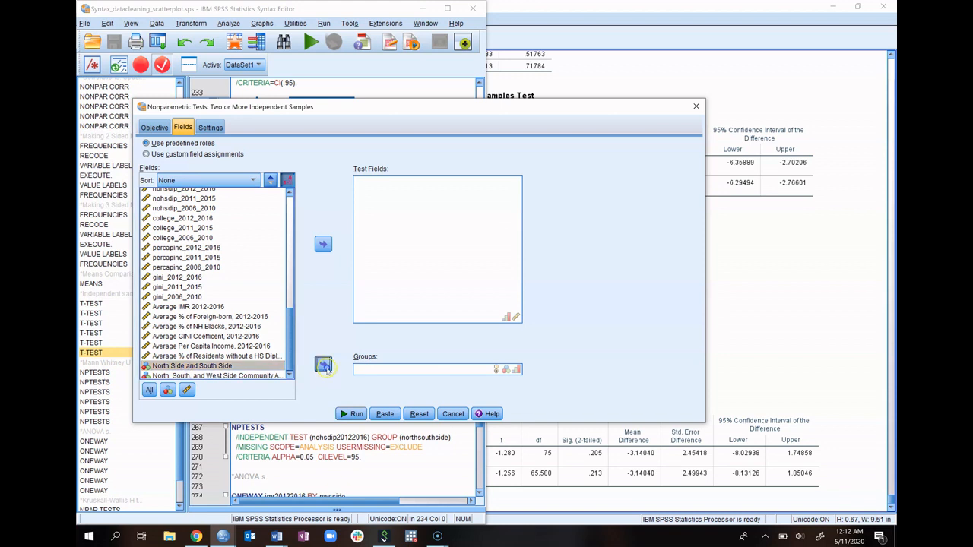
click(323, 365)
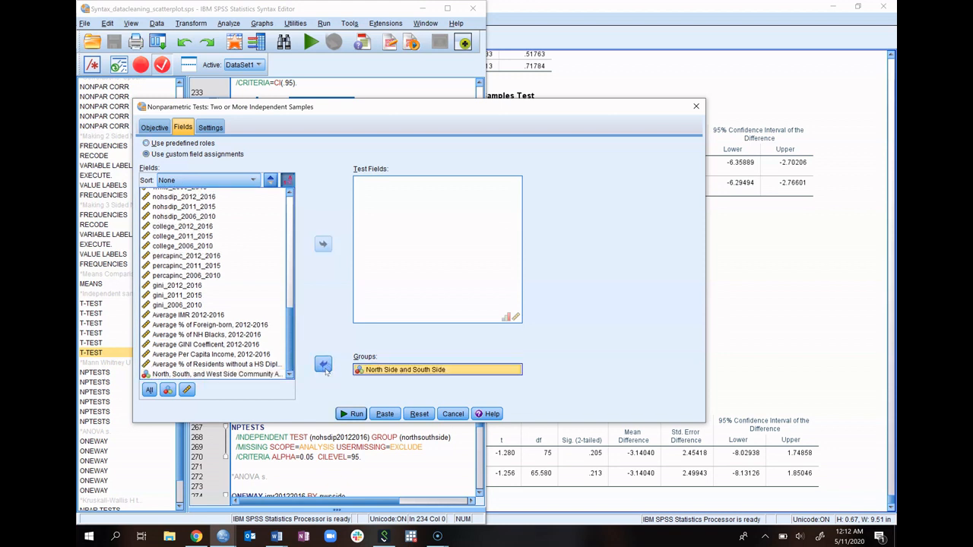
Step: Add Average IMR 2012-2016 as the test field and run the nonparametric test
click(218, 315)
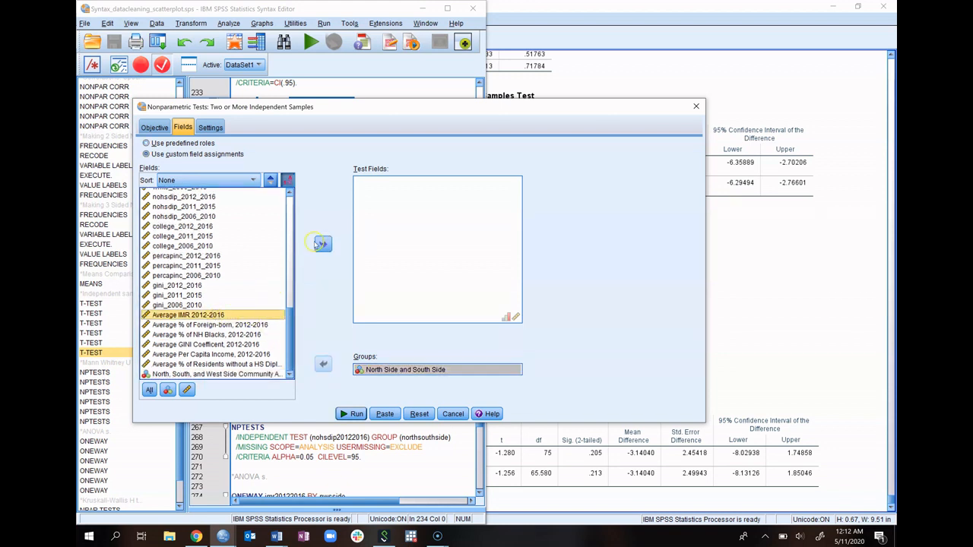
click(324, 243)
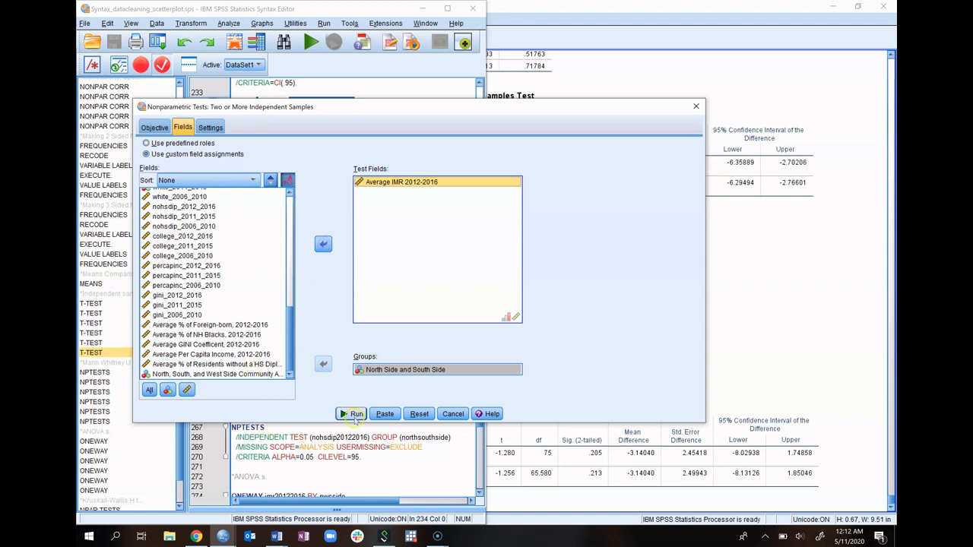
click(355, 416)
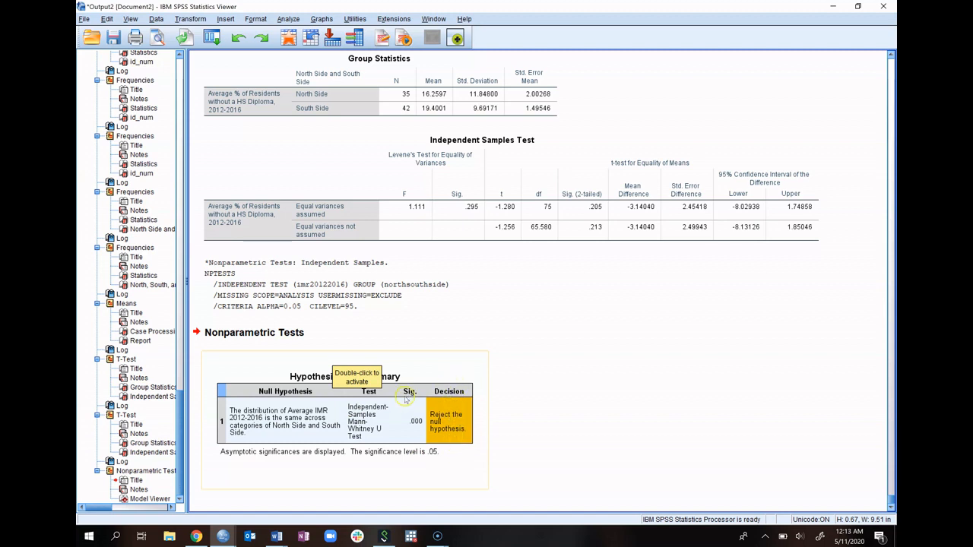
Step: Copy the NPTESTS log for imr20122016 from the output and return to the matching command in the Syntax_datacleaning_scatterplot syntax file
click(347, 310)
right_click(347, 311)
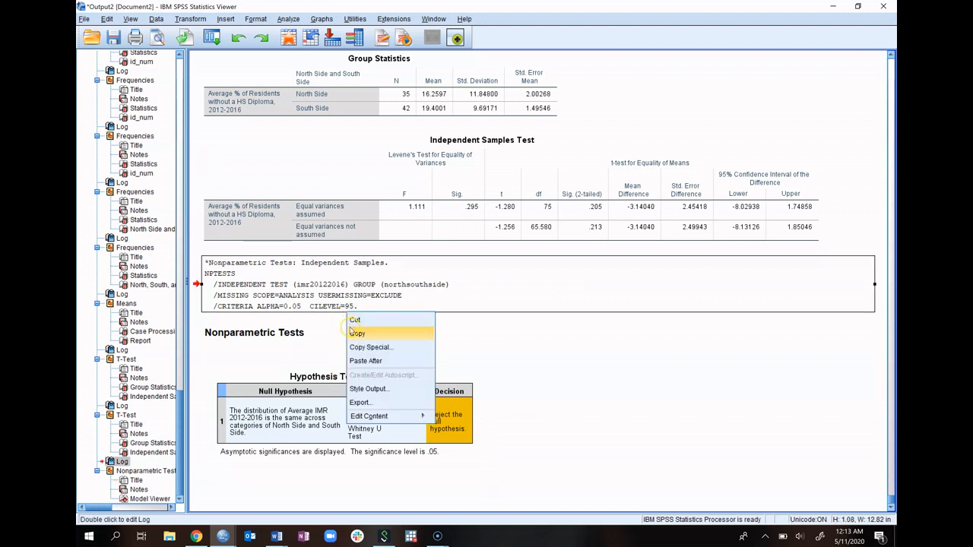
click(352, 333)
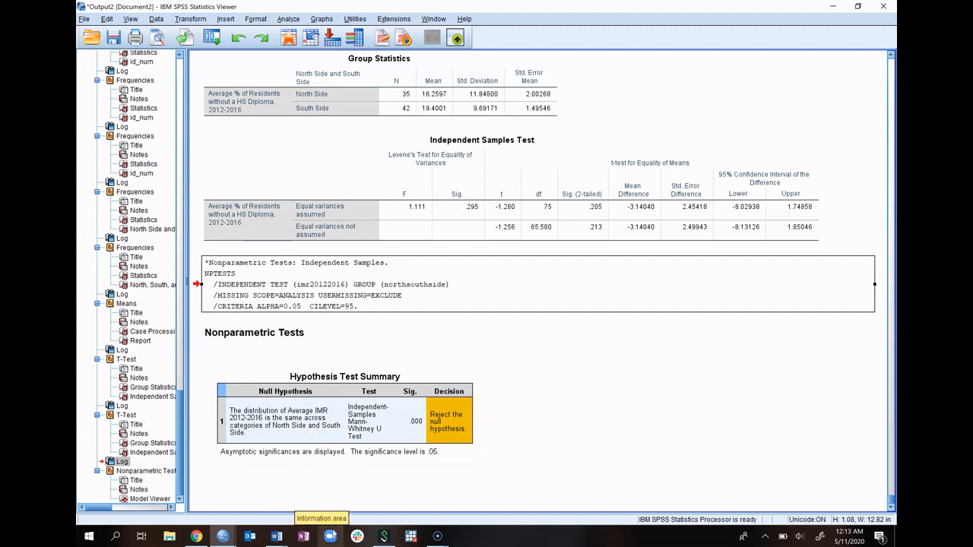
mouse_move(271, 539)
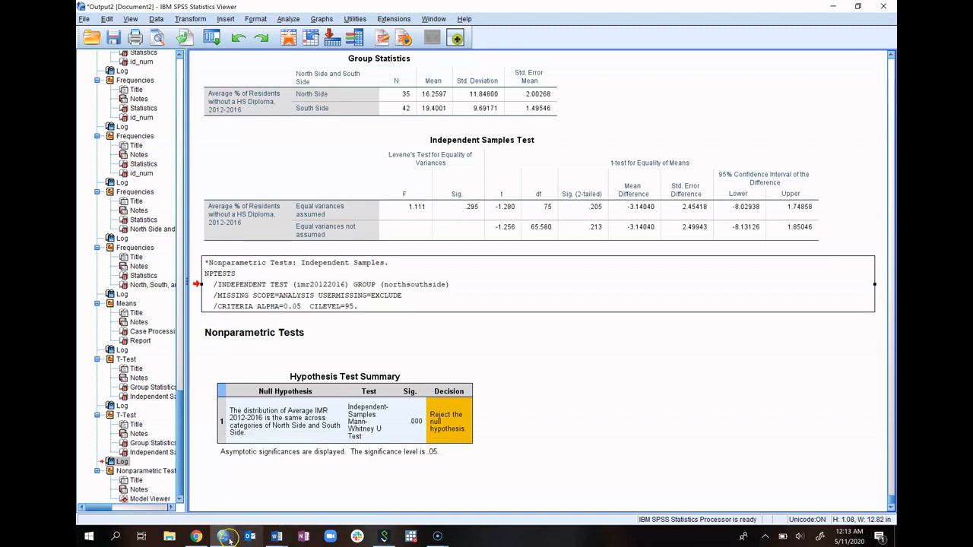
mouse_move(223, 537)
click(228, 500)
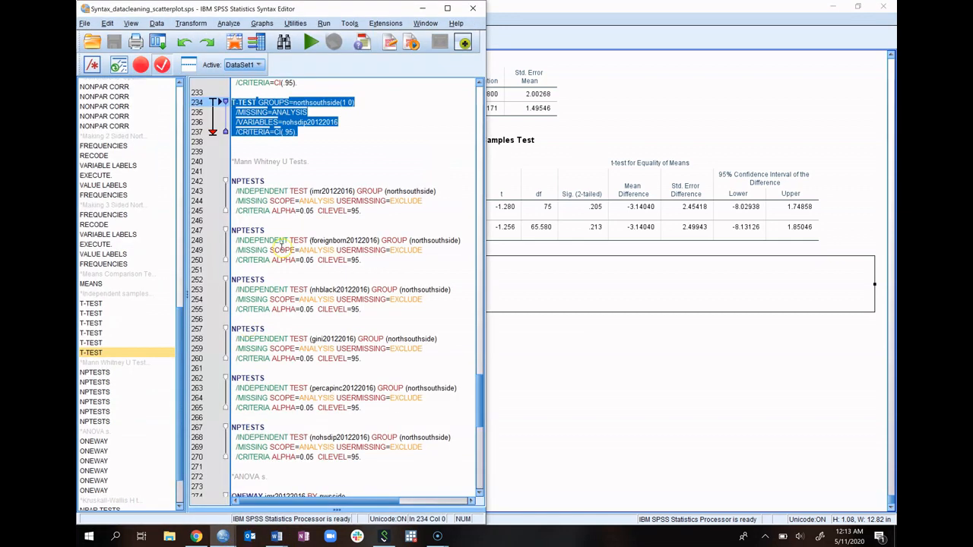
click(291, 222)
click(365, 214)
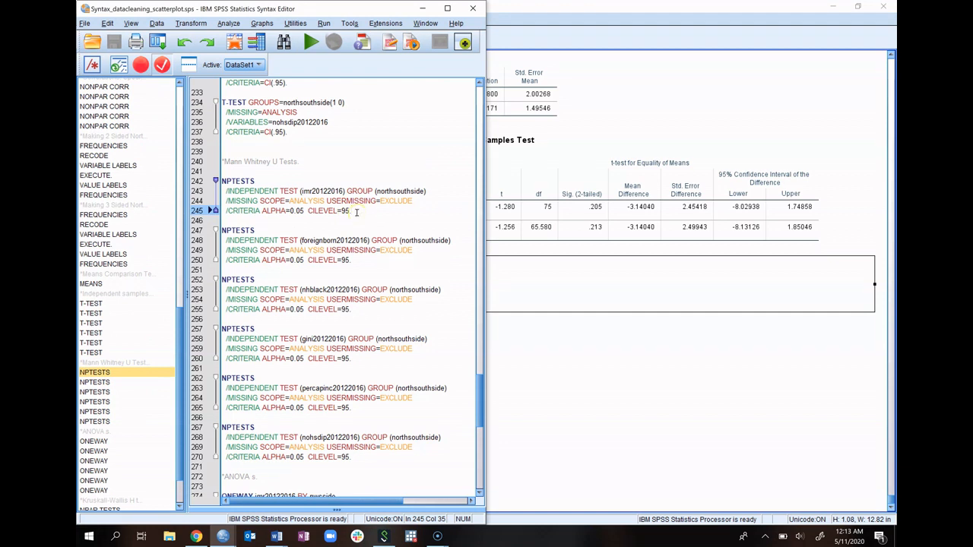
Step: Run the NPTESTS commands for foreignborn20122016, nhblack20122016, gini20122016, percapinc20122016 and nohsdip20122016 grouped by northsouthside
click(310, 190)
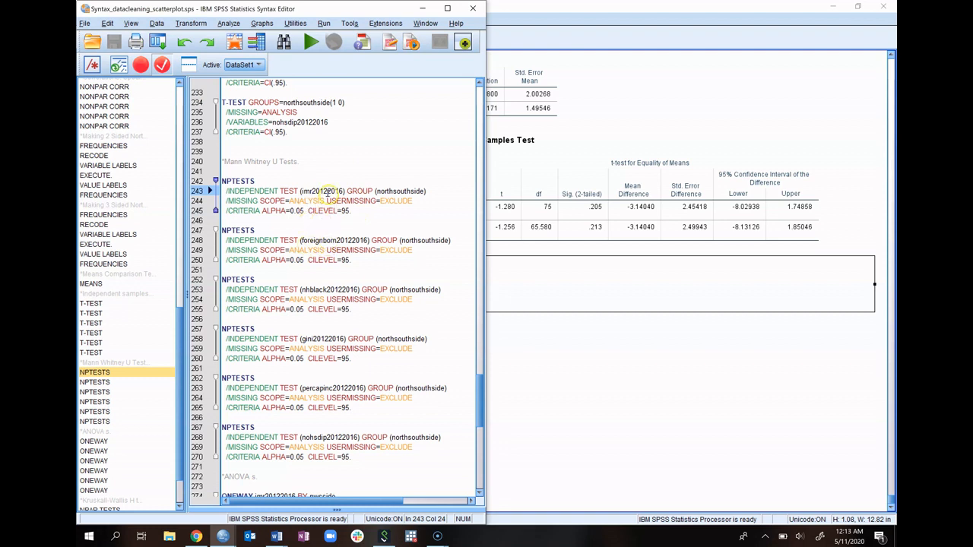
click(314, 240)
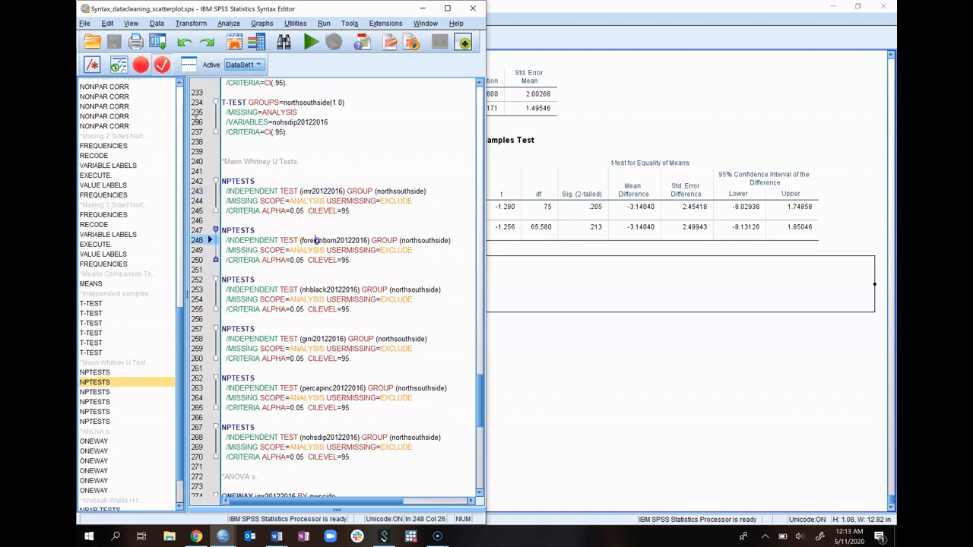
click(315, 290)
click(312, 338)
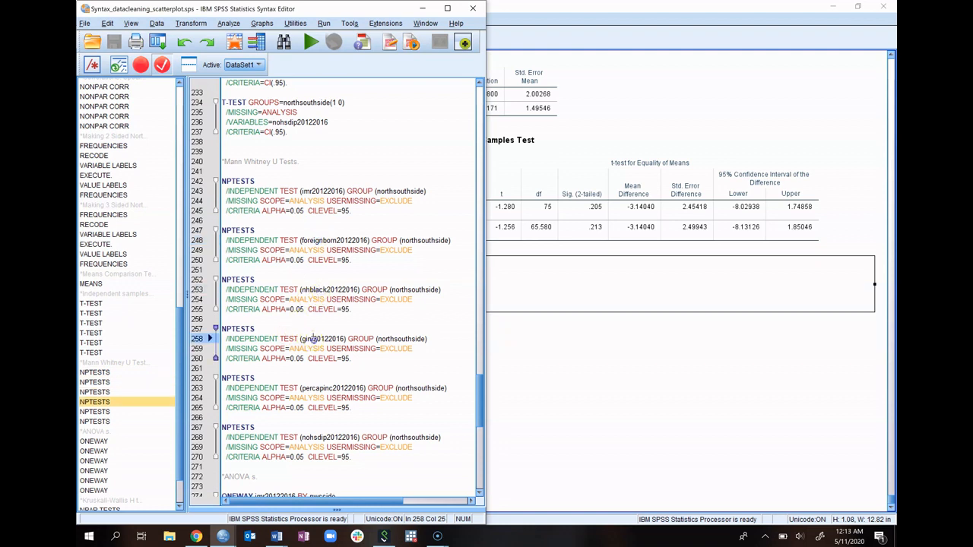
click(314, 388)
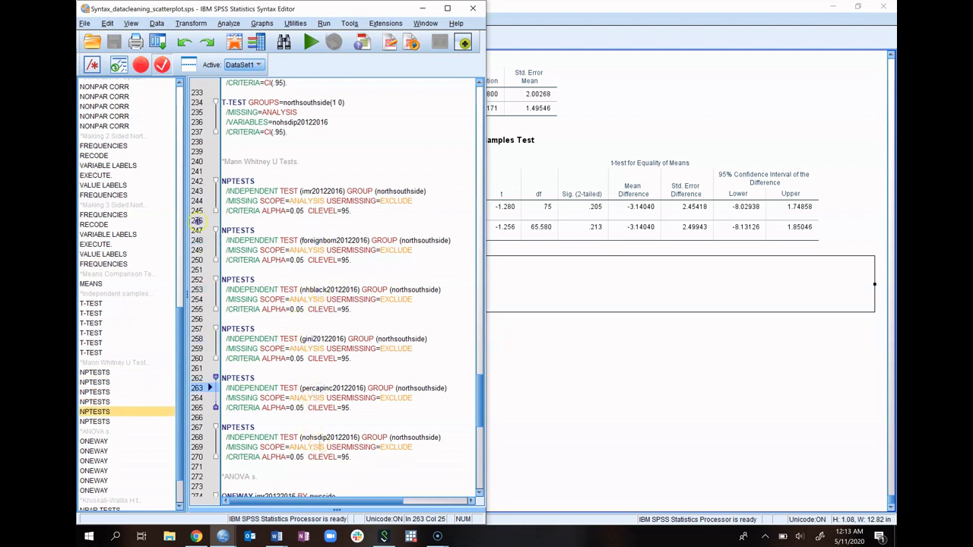
drag(320, 447, 222, 229)
key(ctrl+r)
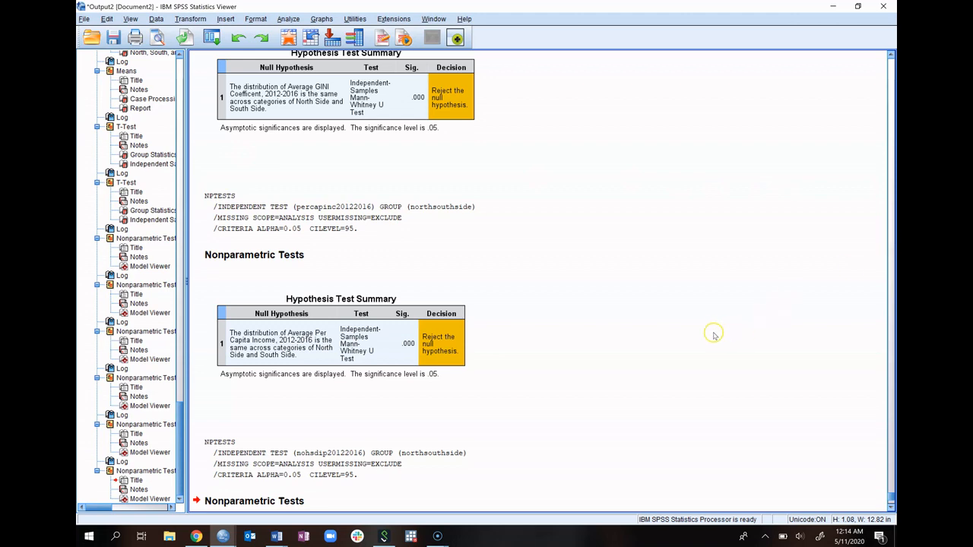
Step: Examine the Mann-Whitney U Hypothesis Test Summary tables for all six averaged variables, checking each significance value and decision
scroll(642, 331, up, 5)
scroll(641, 334, down, 5)
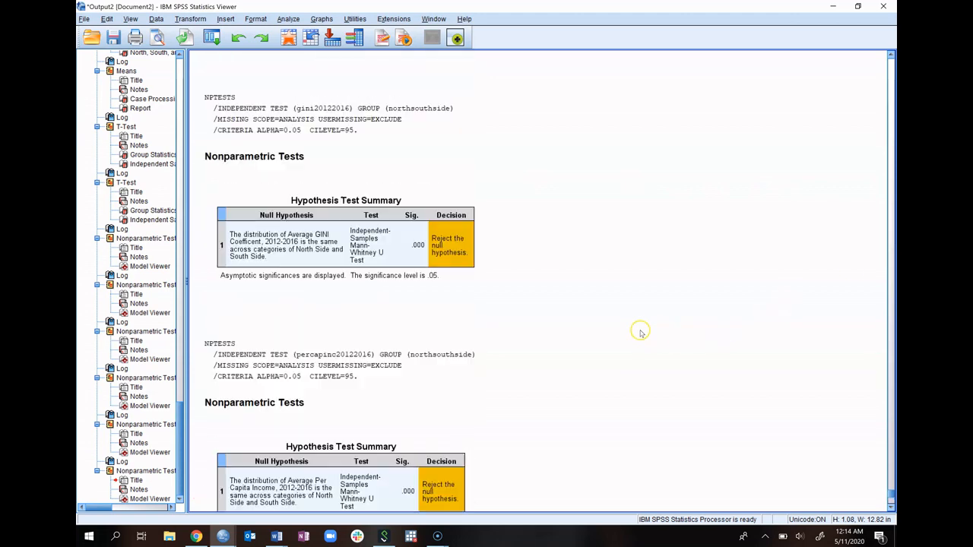
scroll(488, 318, down, 3)
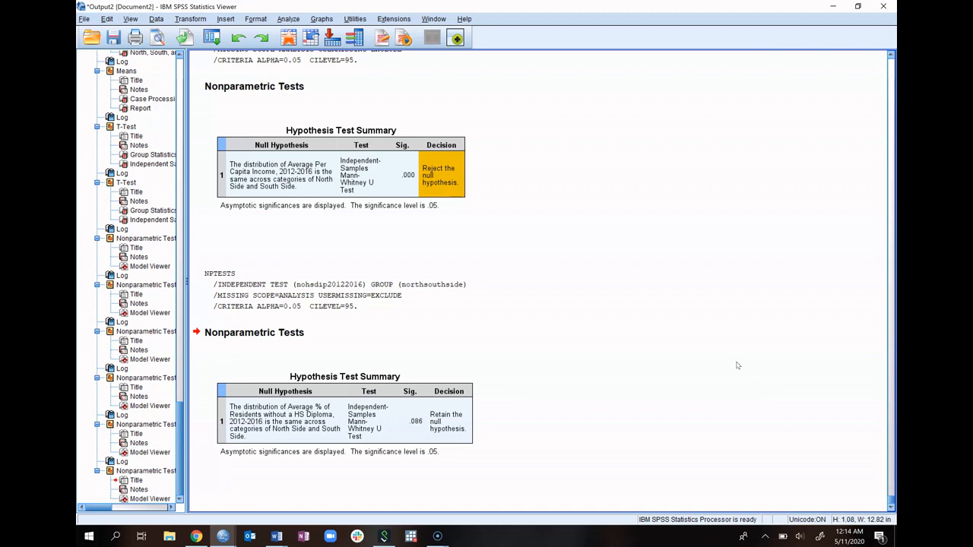
click(768, 339)
scroll(444, 331, up, 4)
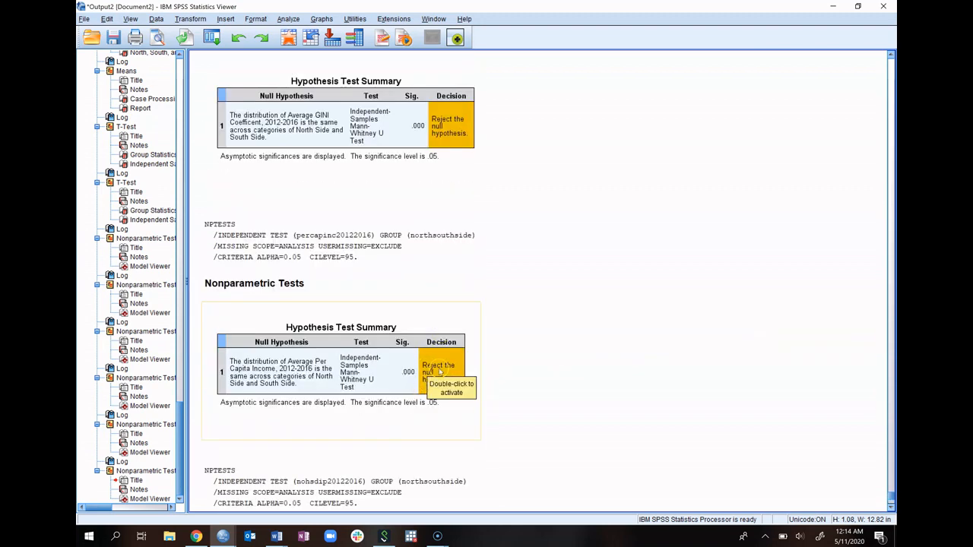
scroll(439, 372, up, 4)
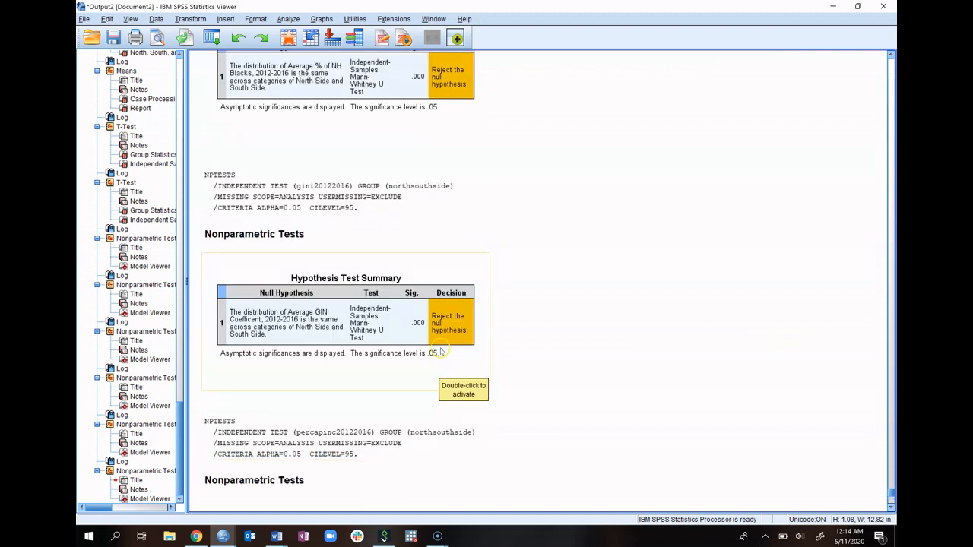
click(440, 352)
scroll(440, 352, up, 1)
scroll(440, 352, up, 3)
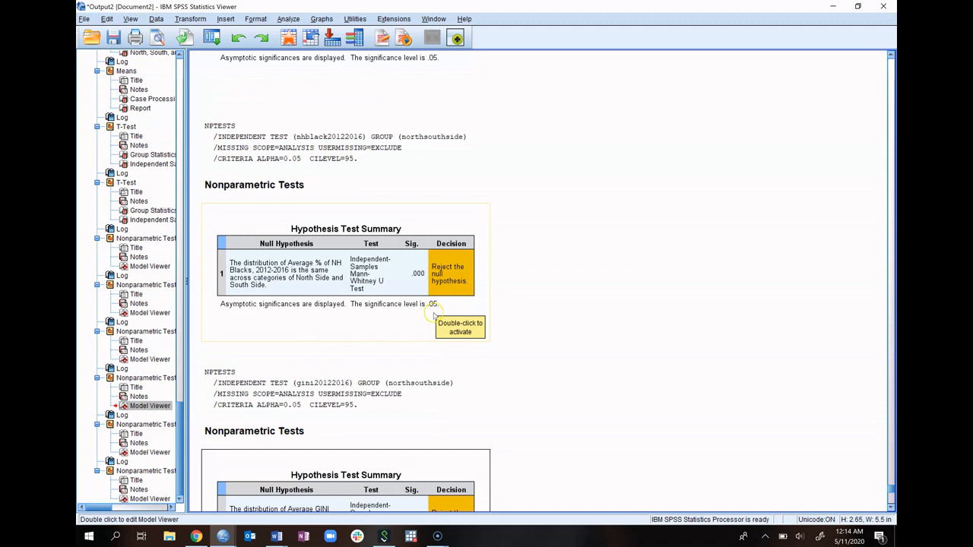
scroll(434, 316, up, 8)
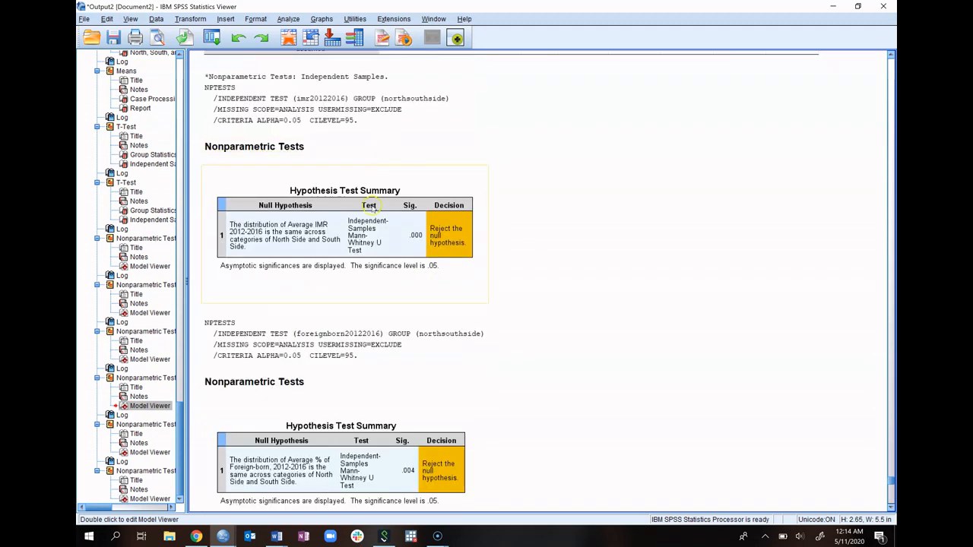
scroll(357, 258, down, 3)
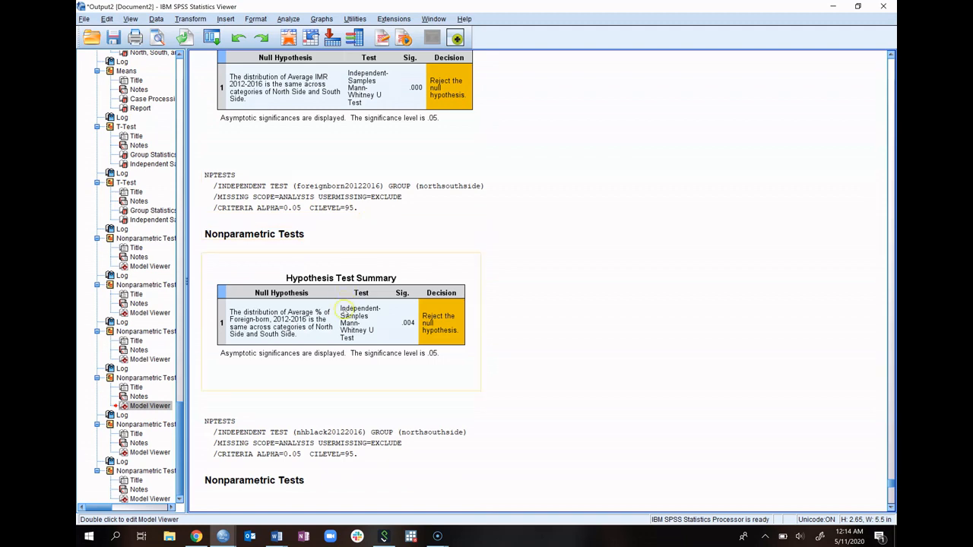
scroll(343, 312, down, 4)
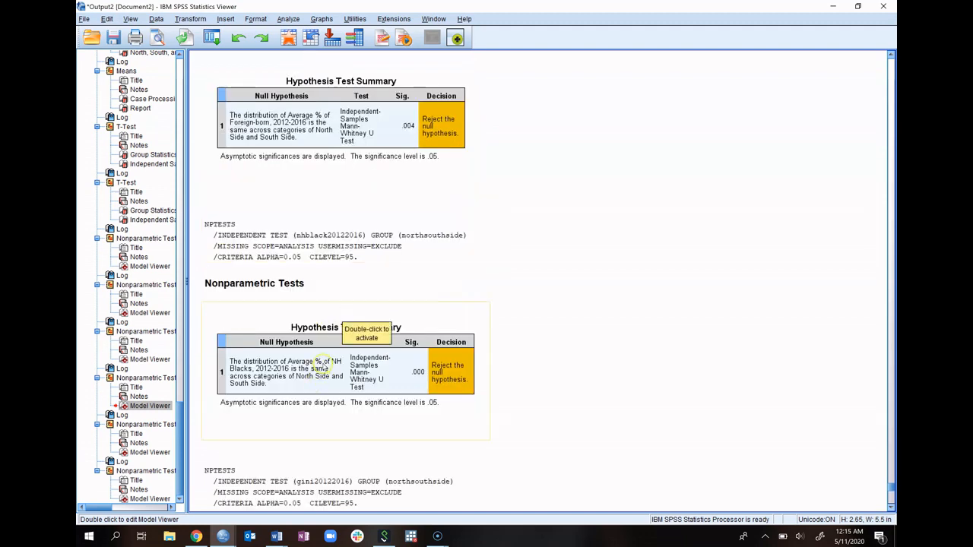
scroll(323, 366, down, 5)
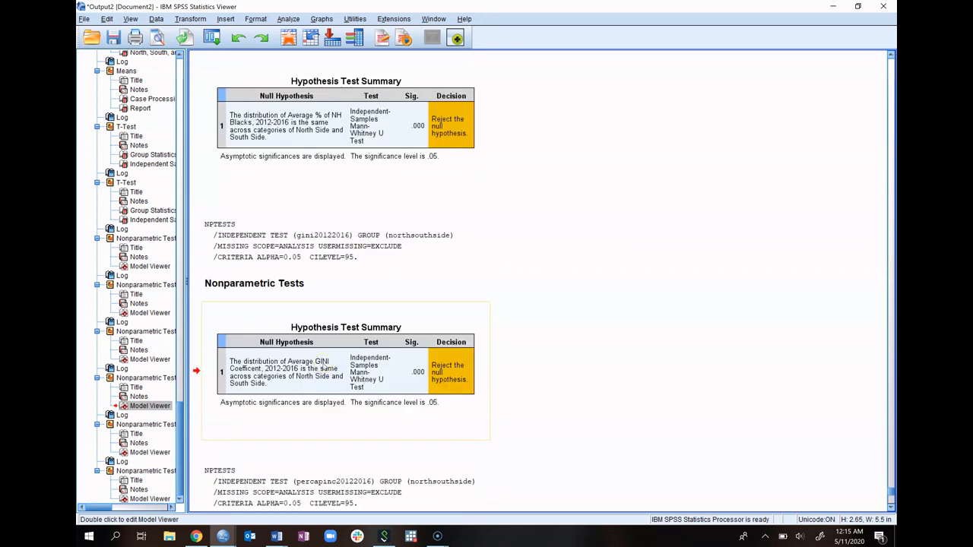
scroll(323, 367, down, 4)
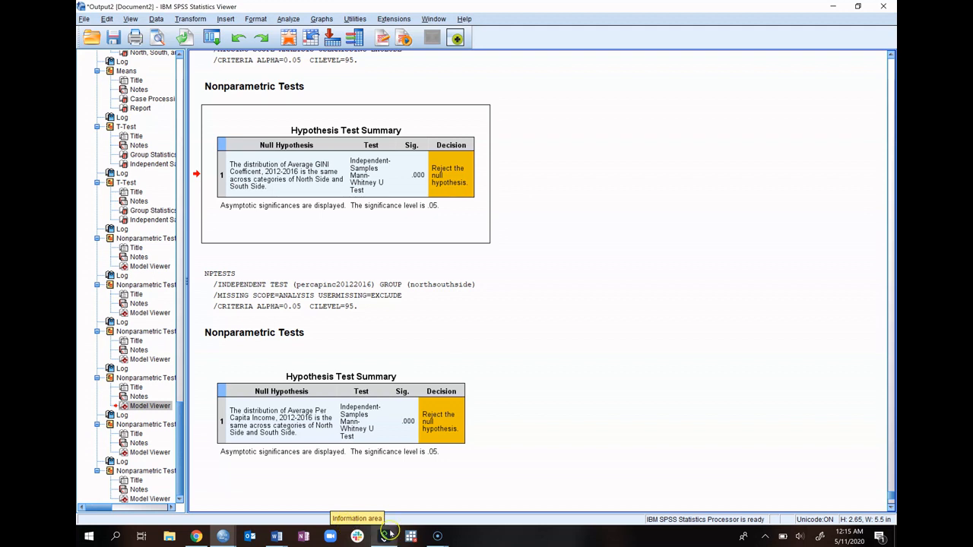
mouse_move(428, 538)
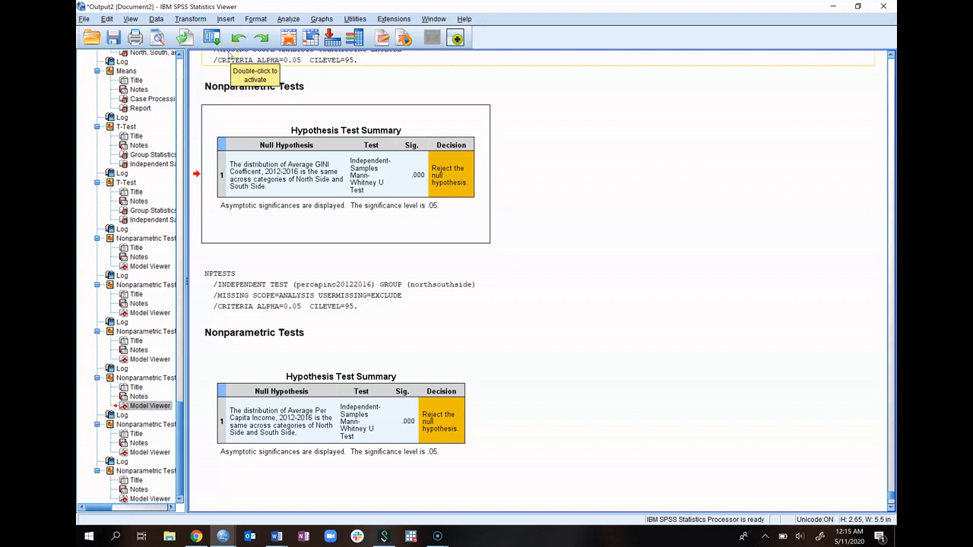
Step: Set up a freshly reset One-Way ANOVA with Average IMR 2012-2016 as dependent and North, South, and West Side Community Areas as factor
click(288, 18)
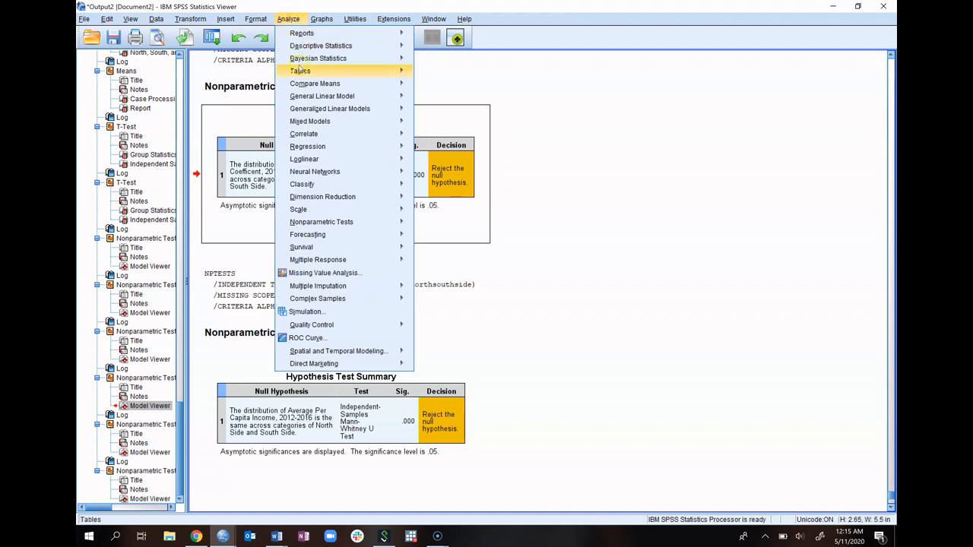
mouse_move(312, 87)
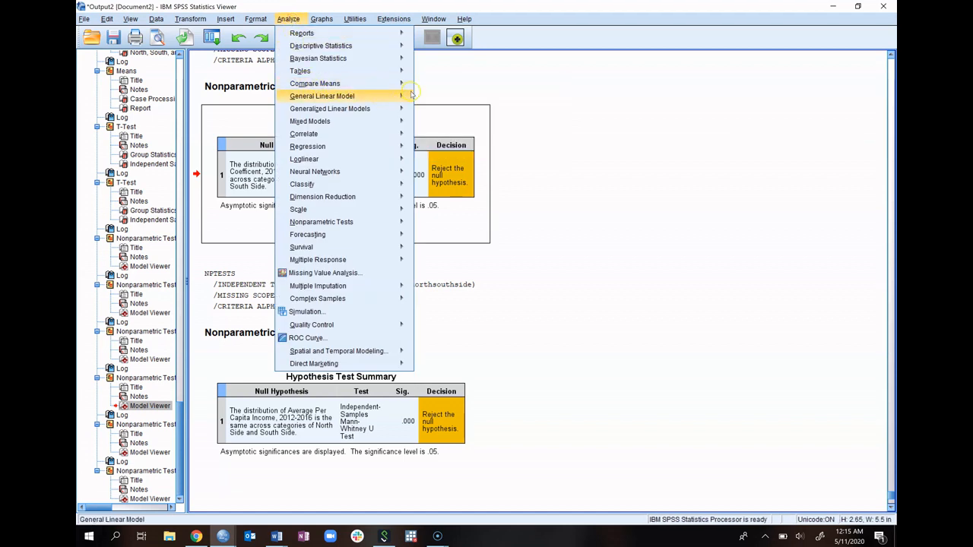
mouse_move(357, 95)
mouse_move(399, 84)
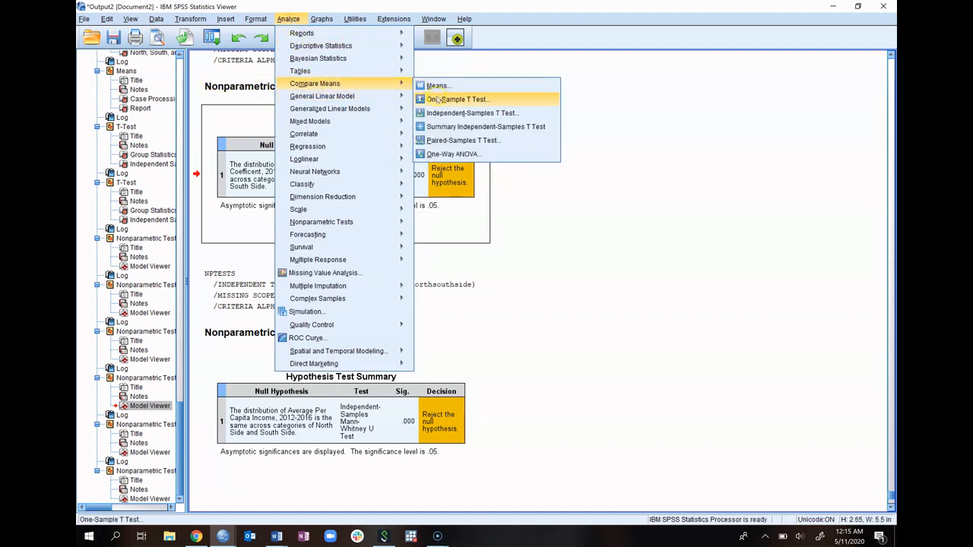
click(435, 153)
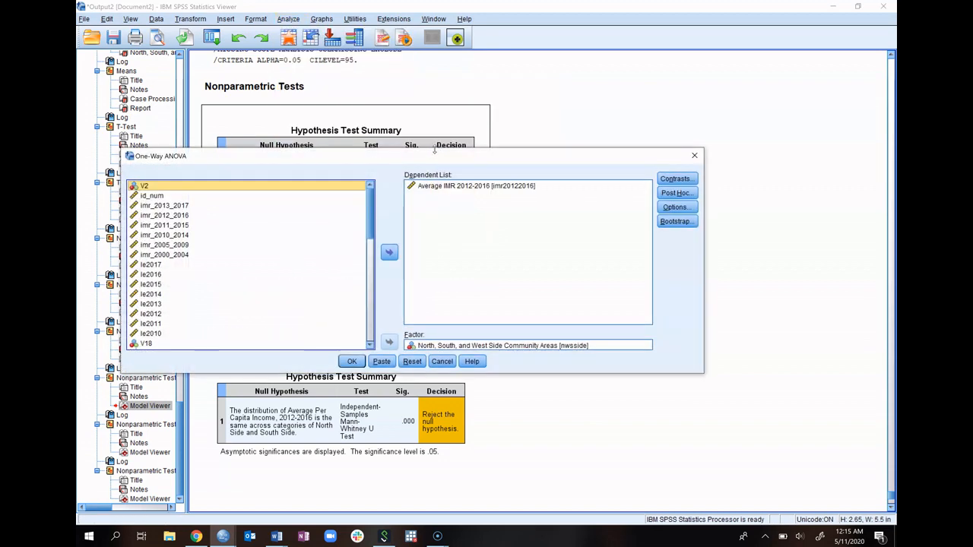
click(412, 361)
scroll(129, 245, down, 9)
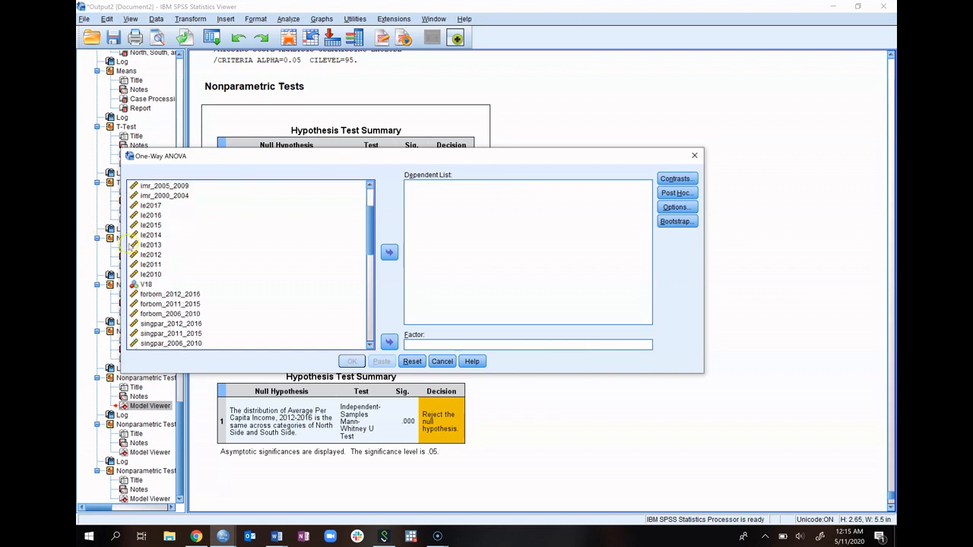
scroll(130, 246, down, 3)
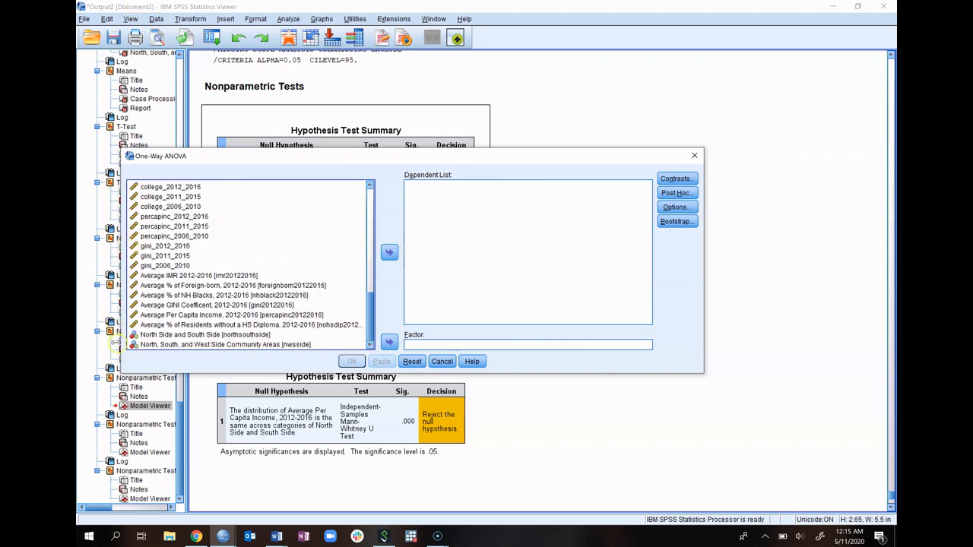
click(202, 346)
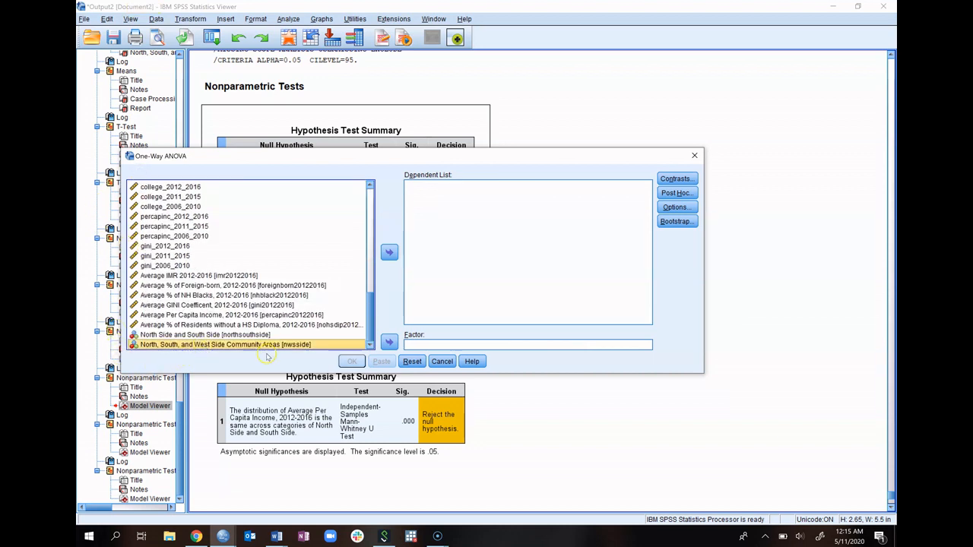
click(389, 342)
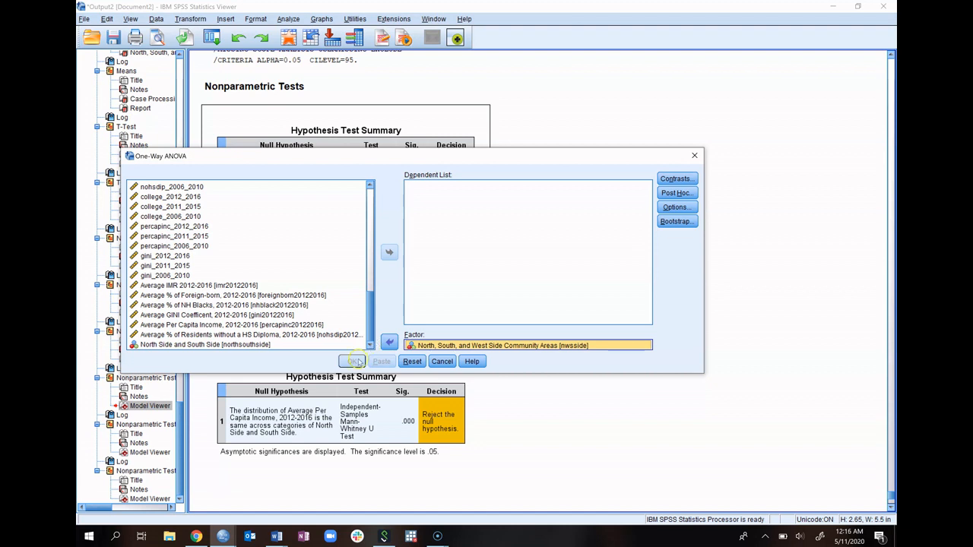
click(209, 286)
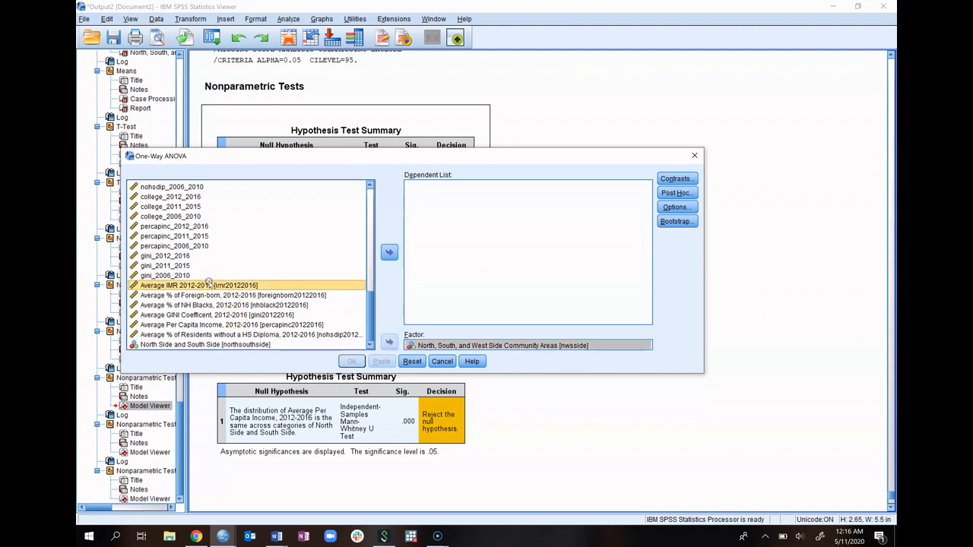
click(389, 254)
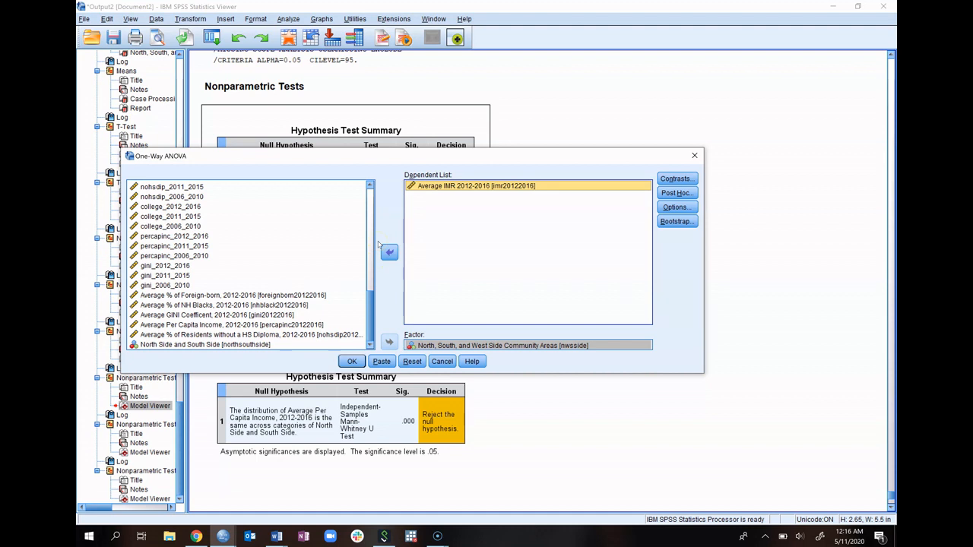
Step: Request Tukey post hoc multiple comparisons for the one-way ANOVA and run the analysis
click(675, 193)
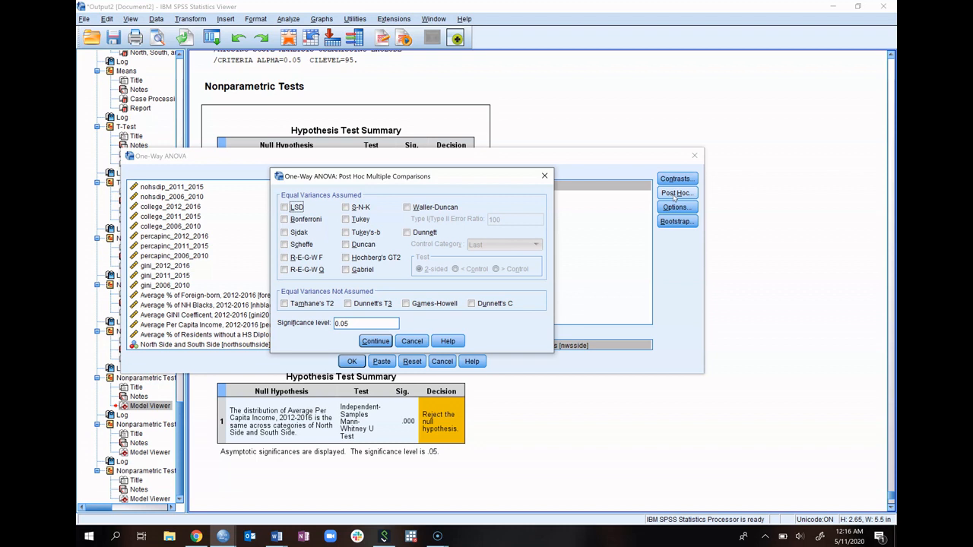
click(345, 219)
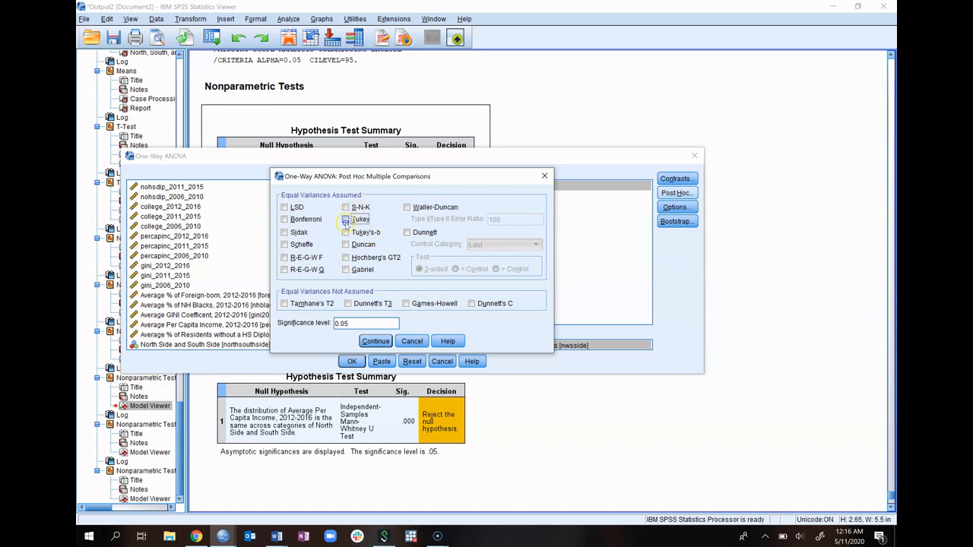
click(376, 341)
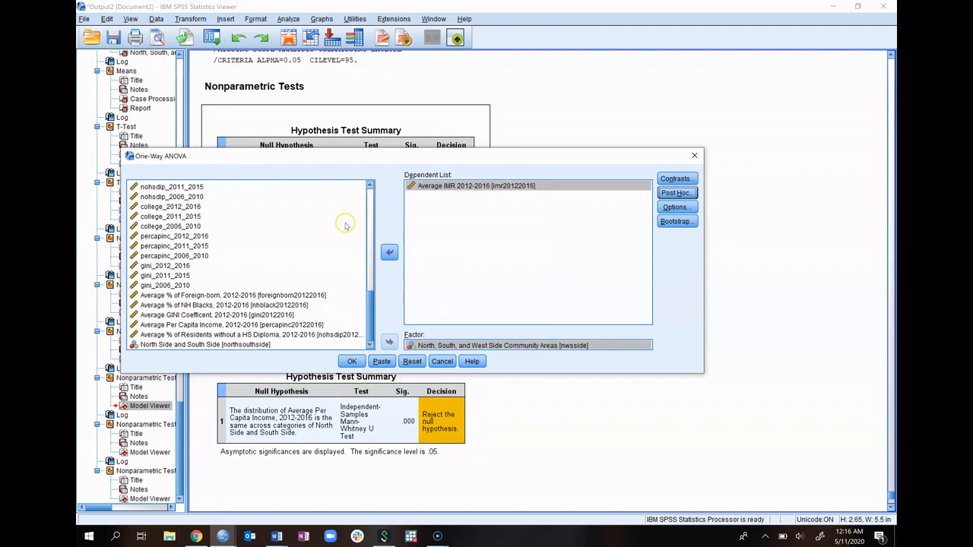
click(354, 362)
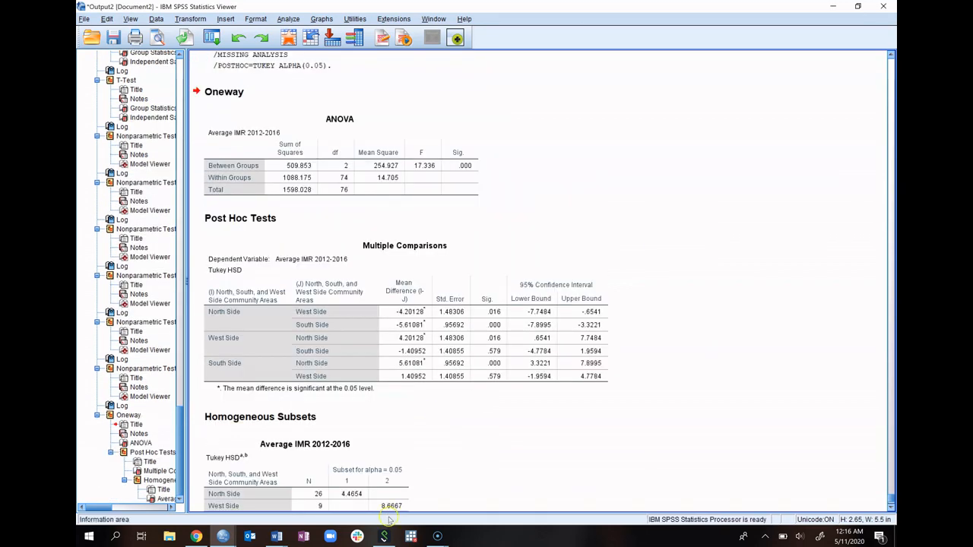
Step: Switch to the Miniproject2 document in Word and examine its instructions for the t-test table, Mann-Whitney U tests and one-way ANOVA
click(277, 536)
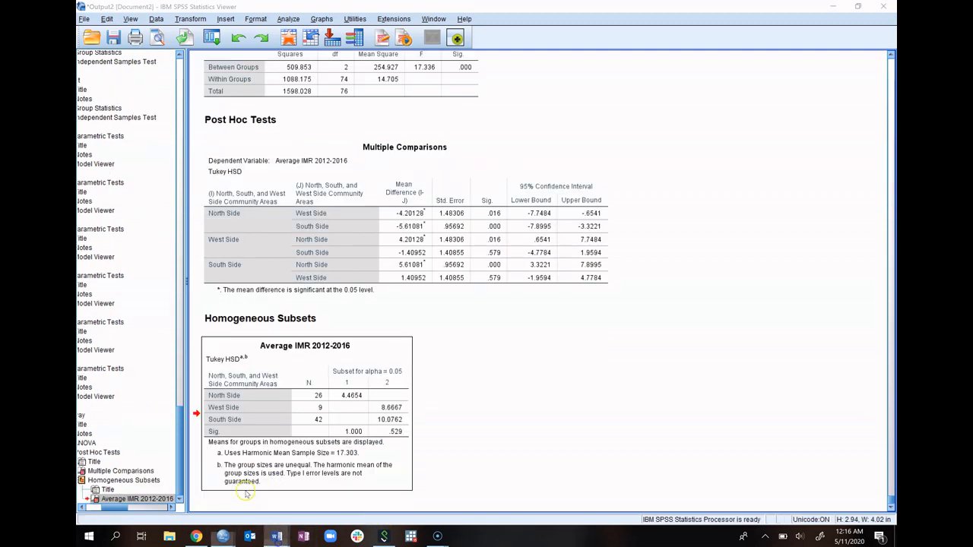
click(275, 540)
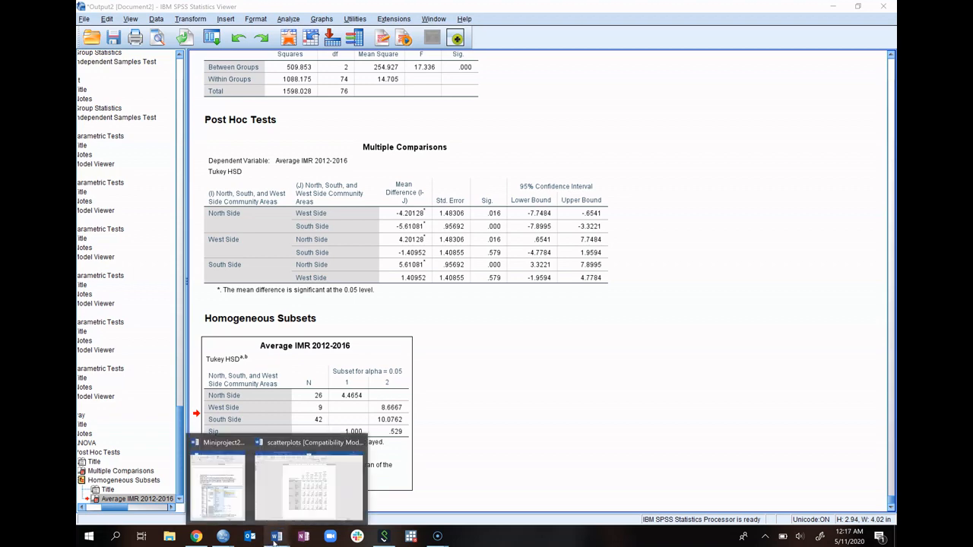
click(218, 487)
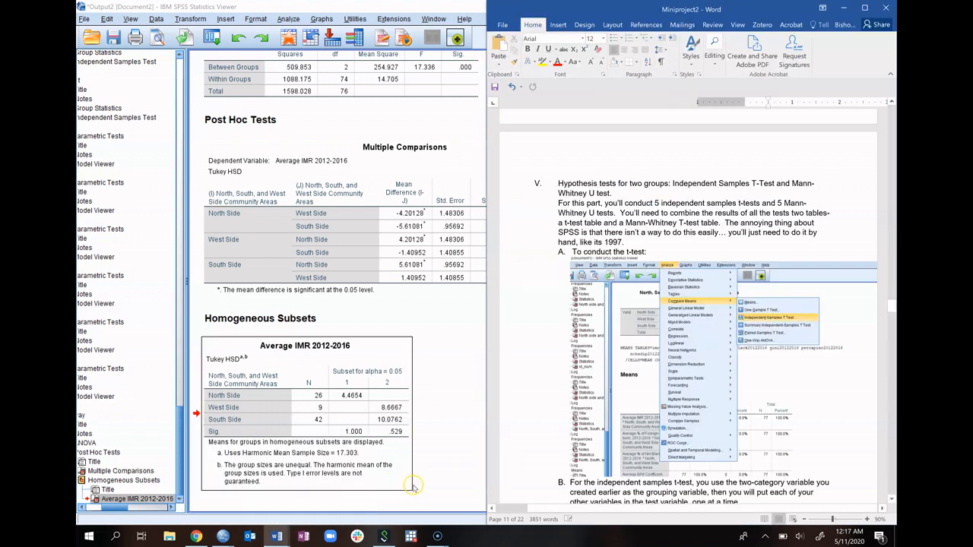
scroll(621, 372, down, 15)
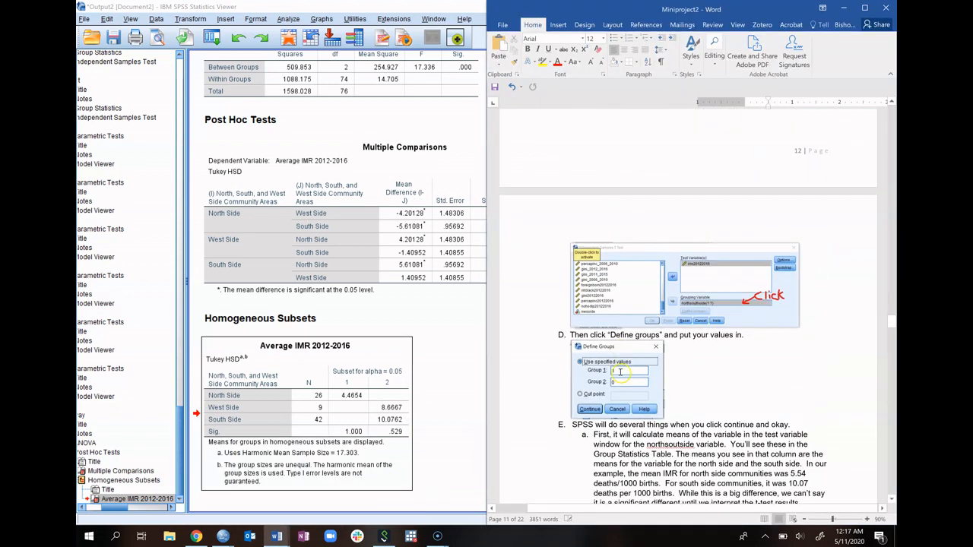
scroll(621, 372, down, 15)
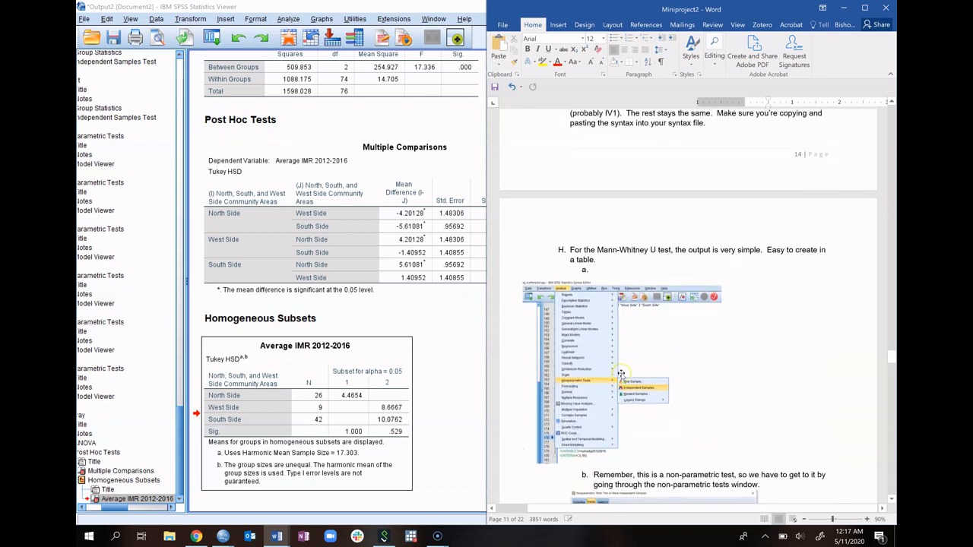
scroll(621, 376, down, 10)
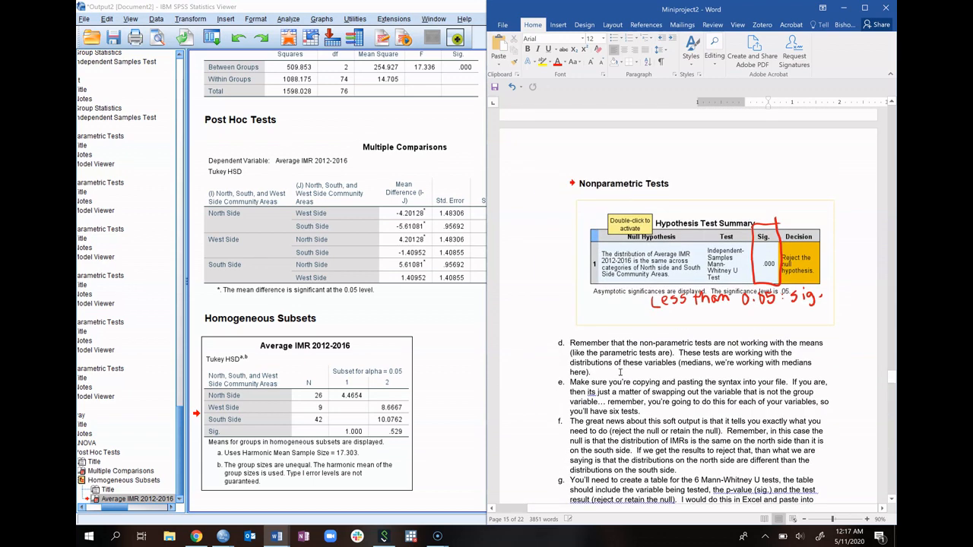
scroll(620, 373, up, 15)
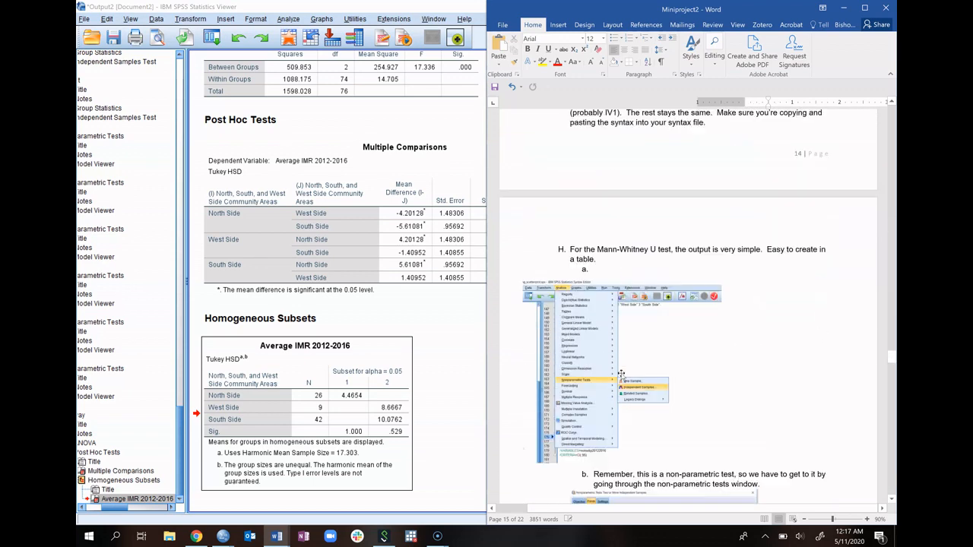
scroll(621, 377, up, 8)
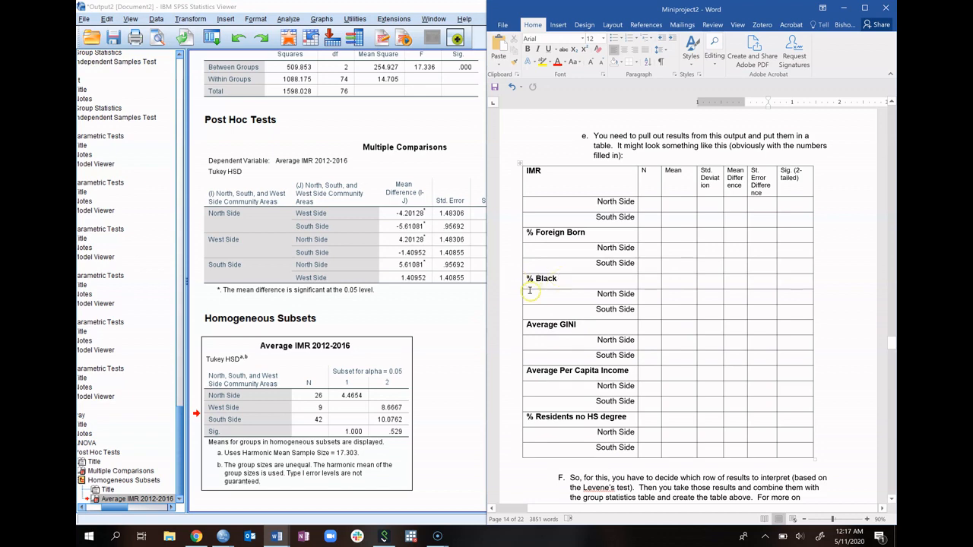
scroll(530, 290, down, 3)
scroll(530, 290, down, 5)
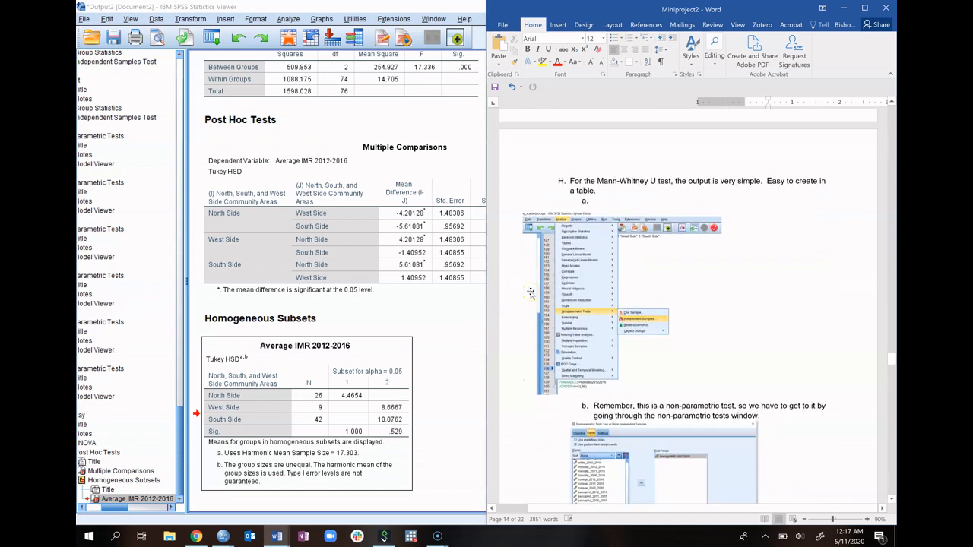
scroll(530, 291, down, 6)
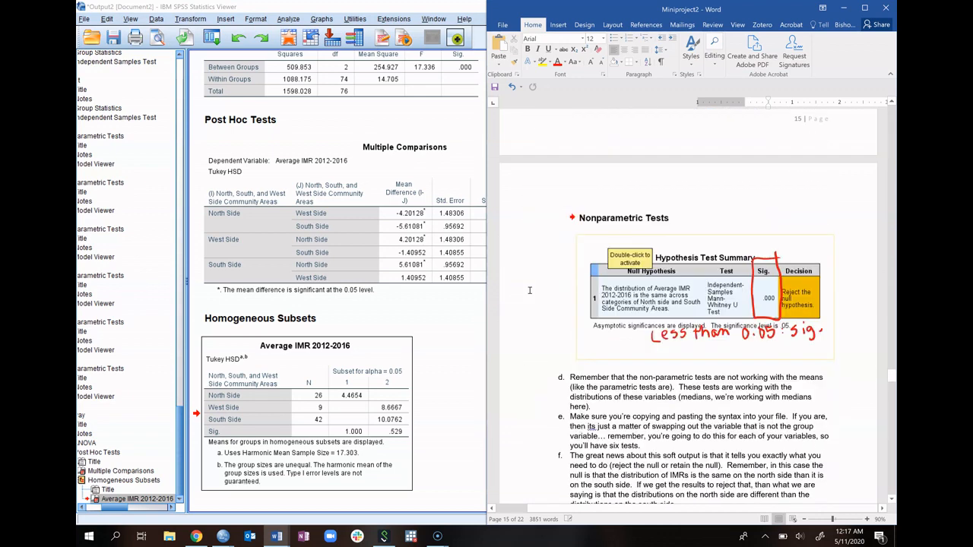
scroll(529, 290, down, 12)
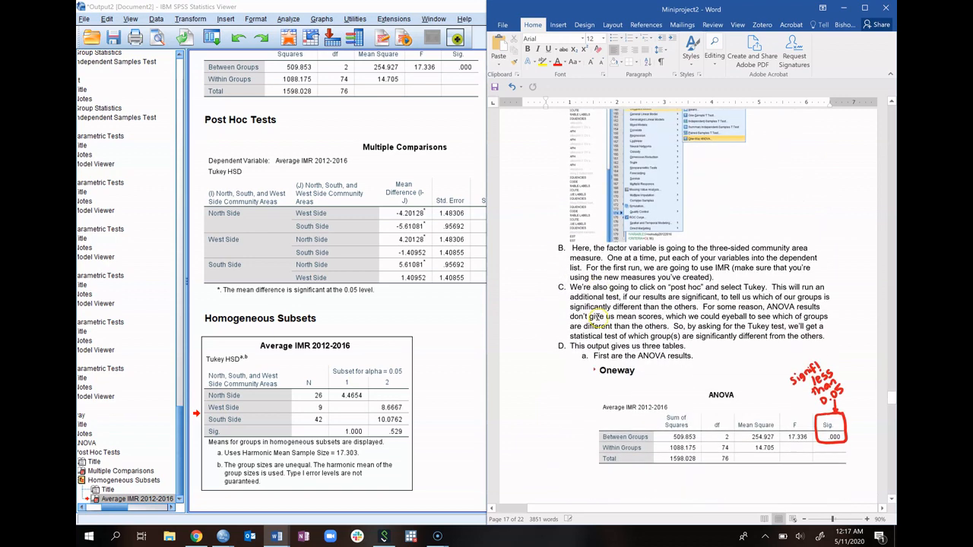
scroll(597, 319, down, 4)
Step: Return to the SPSS output and examine the Average IMR ANOVA, Tukey Multiple Comparisons and Homogeneous Subsets tables
click(454, 365)
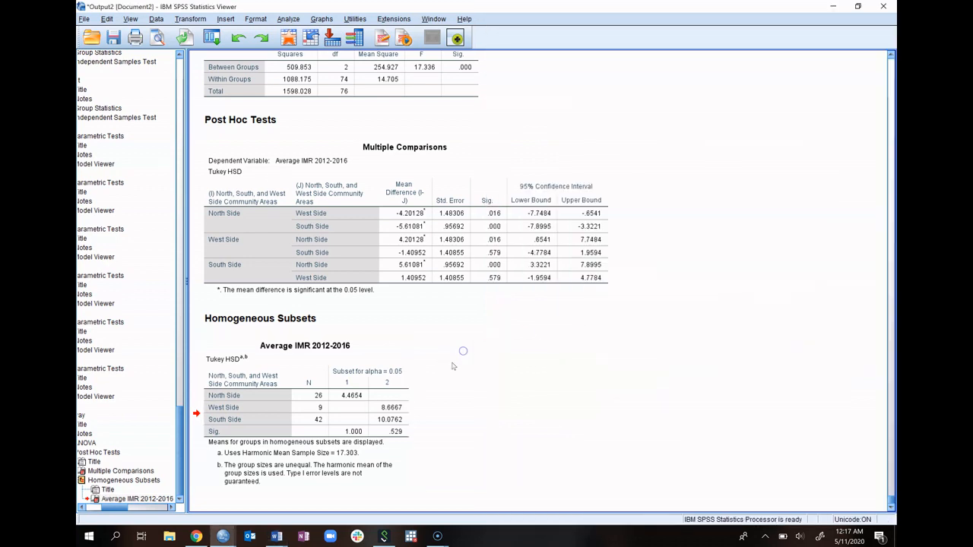
scroll(445, 359, up, 3)
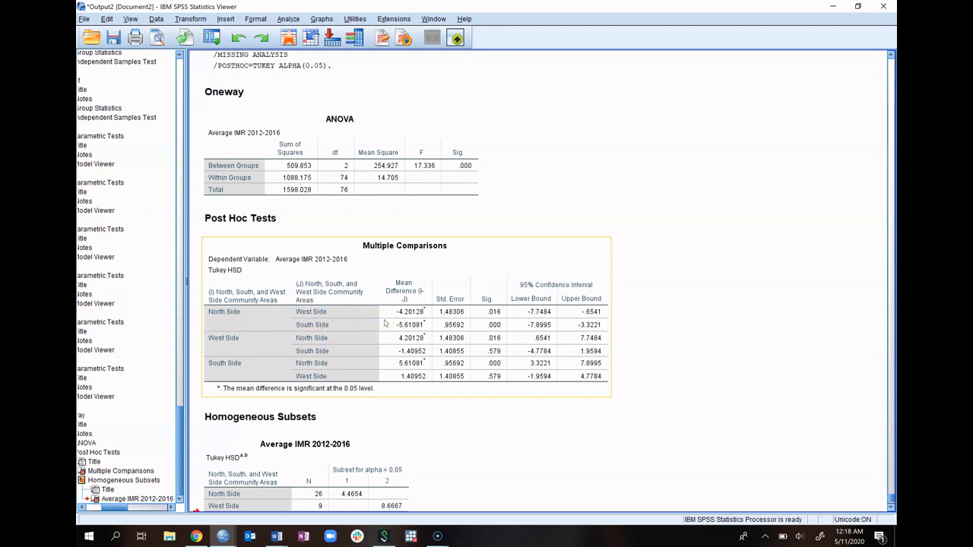
mouse_move(284, 537)
scroll(357, 357, down, 3)
click(363, 341)
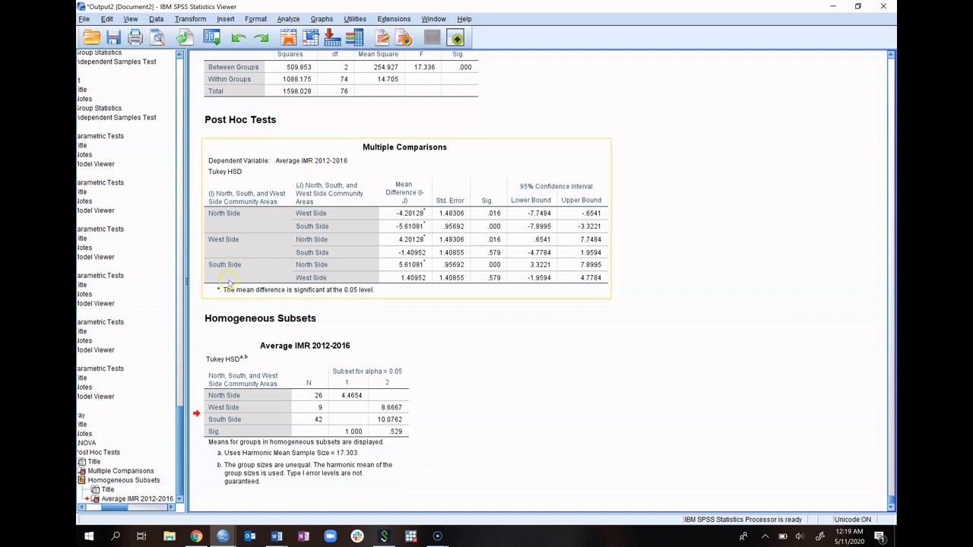
Step: Copy the imr20122016 ONEWAY log from the output and bring up the ANOVA section of Syntax_datacleaning_scatterplot.sps
scroll(251, 230, up, 8)
right_click(249, 244)
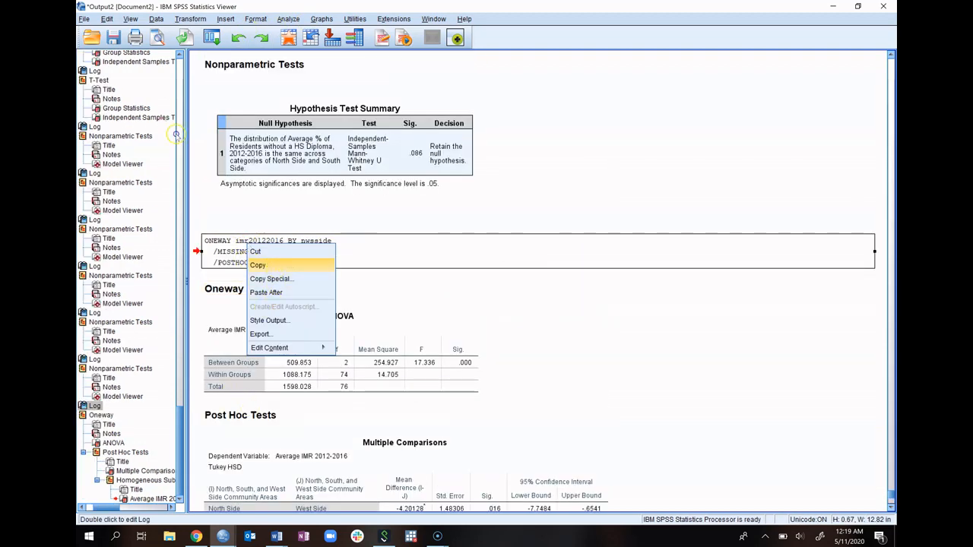
click(258, 264)
mouse_move(230, 536)
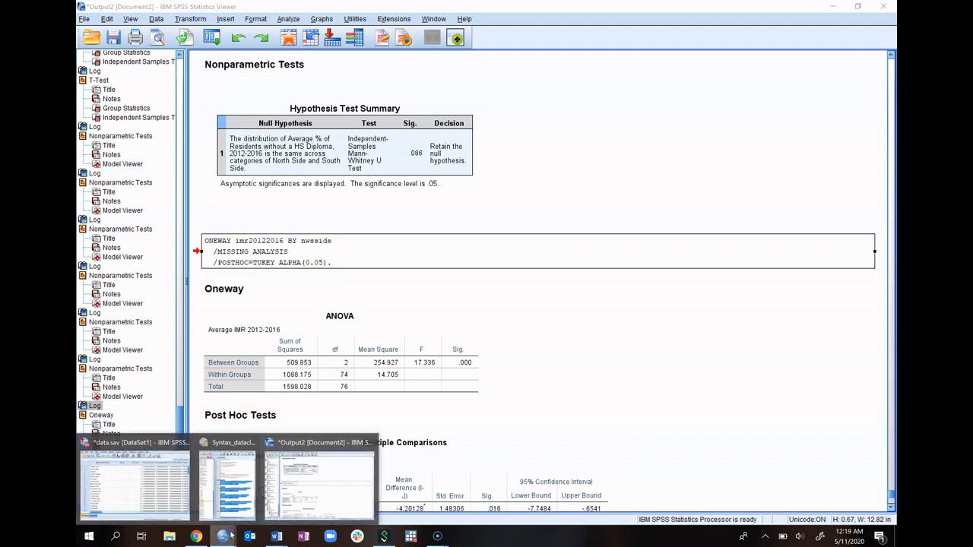
click(231, 490)
scroll(239, 451, down, 5)
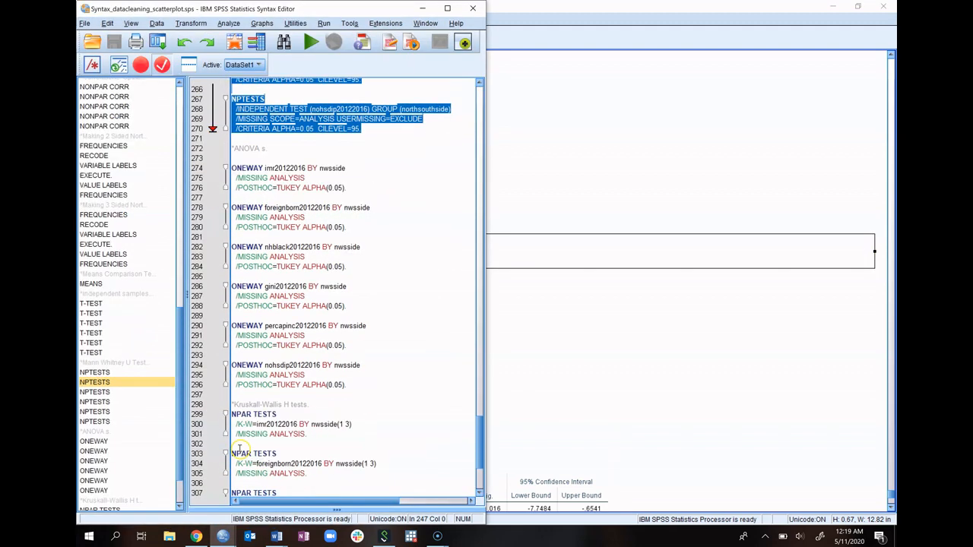
Step: Review the ONEWAY commands in the syntax file, checking the dependent variable and the nwsside factor in each
click(255, 226)
click(255, 247)
click(248, 306)
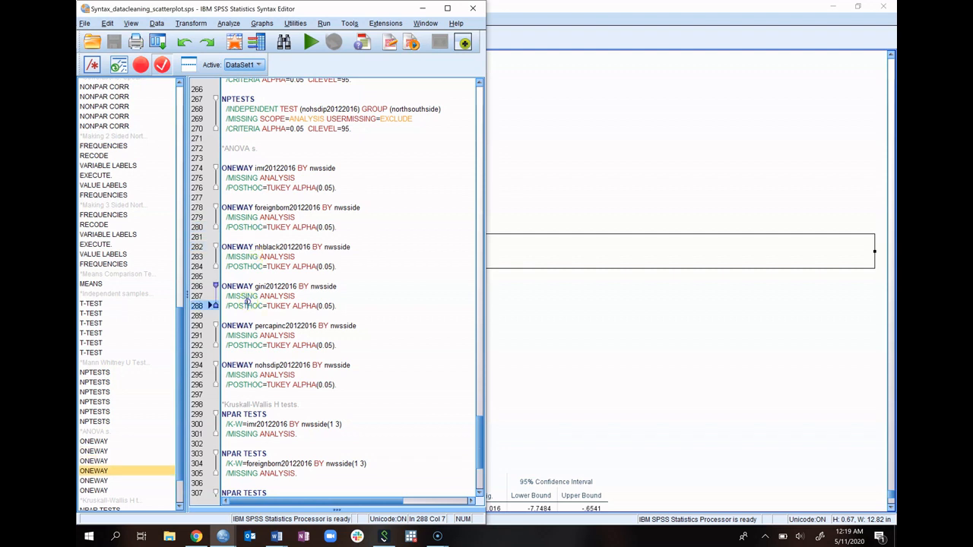
click(350, 395)
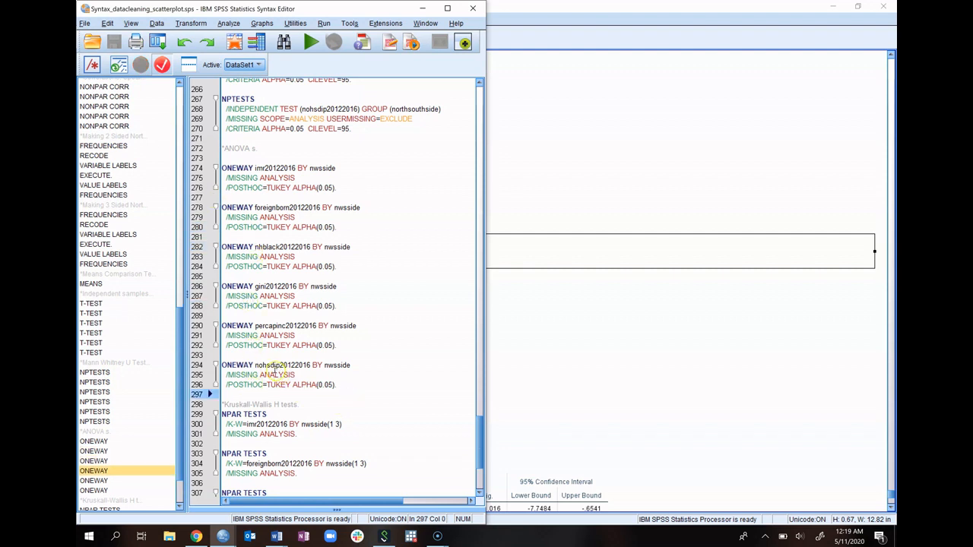
click(275, 365)
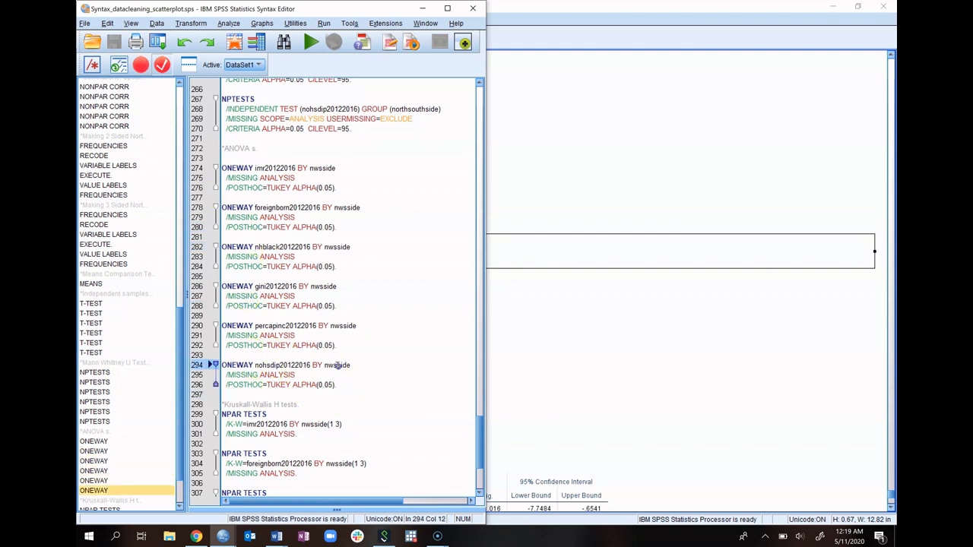
click(344, 325)
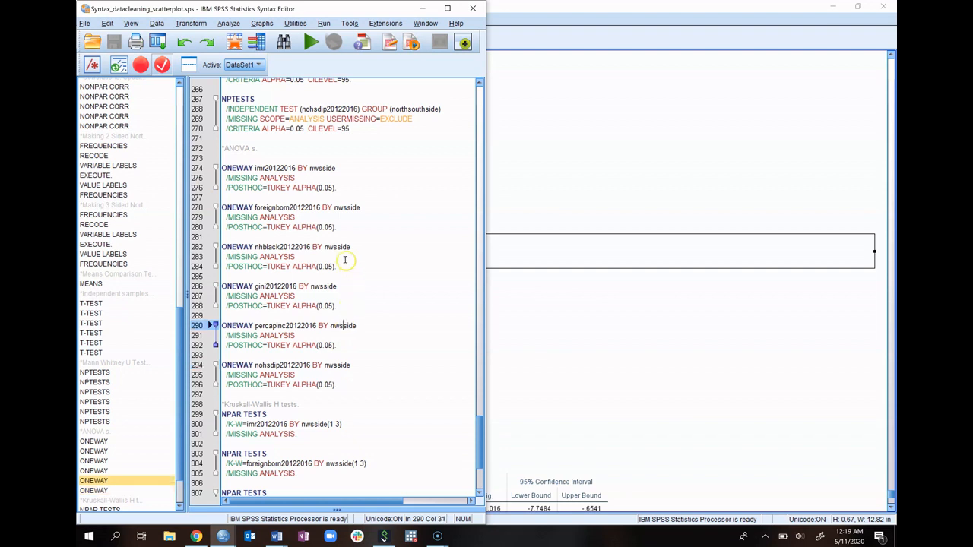
click(348, 208)
click(331, 166)
drag(256, 326, 256, 365)
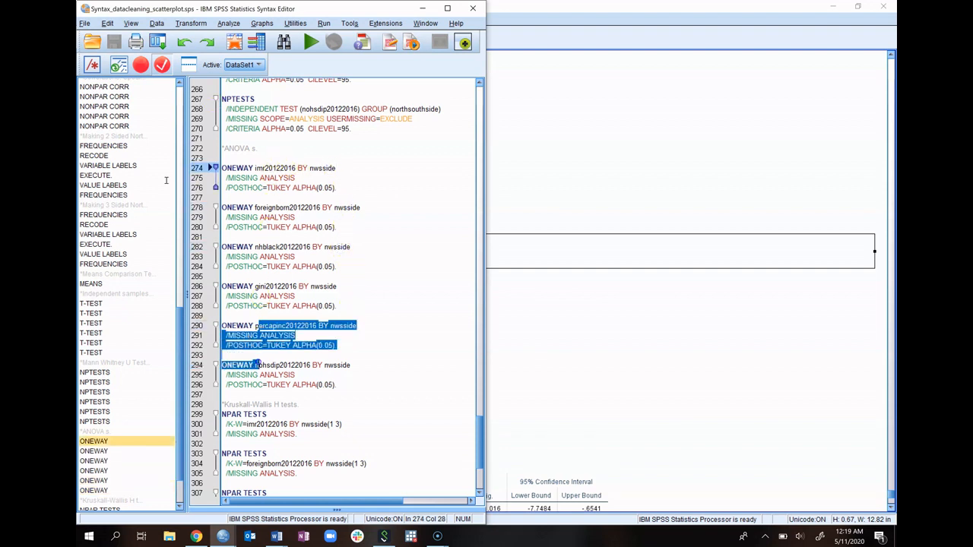
Step: Run the ONEWAY commands with Tukey post hoc for foreignborn20122016, nhblack20122016, gini20122016, percapinc20122016 and nohsdip20122016 by nwsside
click(350, 386)
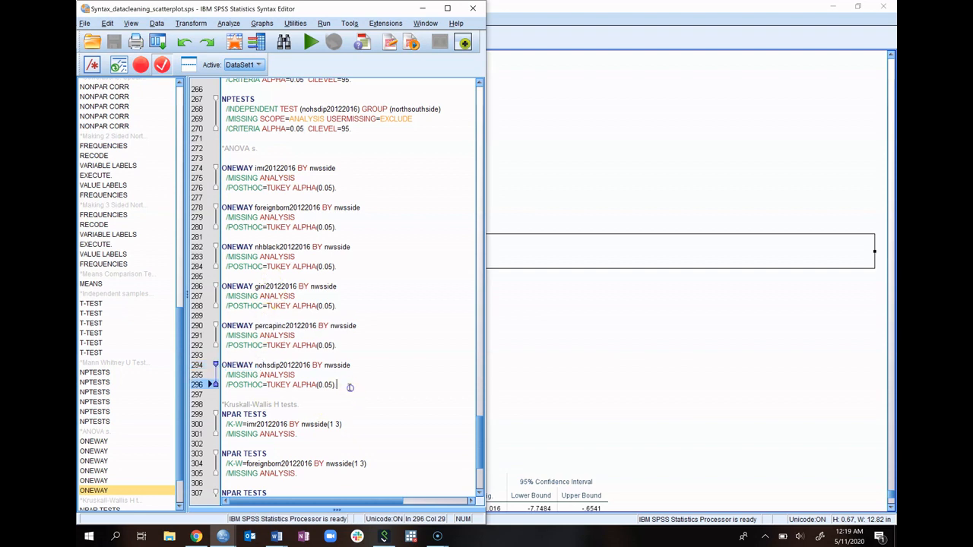
drag(353, 393, 208, 206)
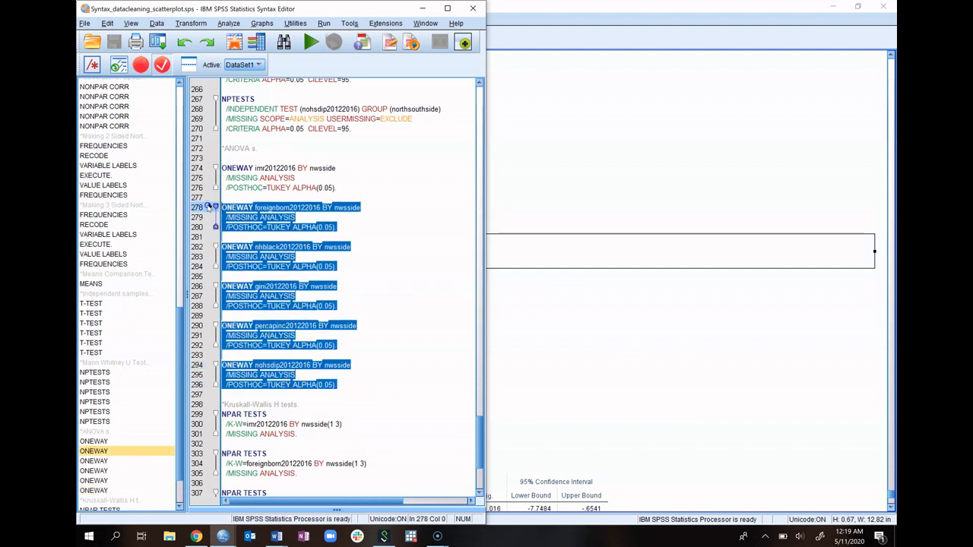
click(311, 42)
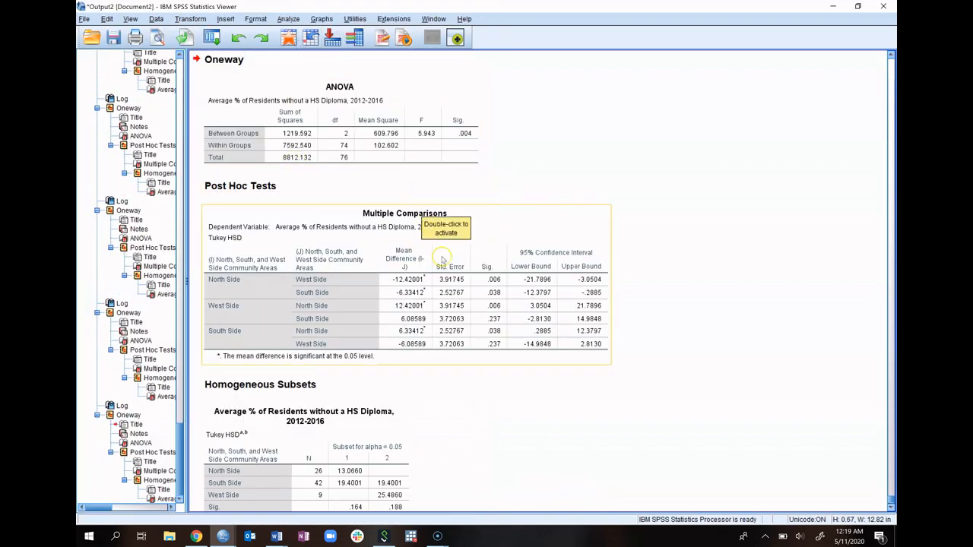
Step: Look through the one-way ANOVA and Tukey output for all the averaged variables, back to Average IMR
scroll(447, 264, down, 2)
scroll(447, 266, up, 10)
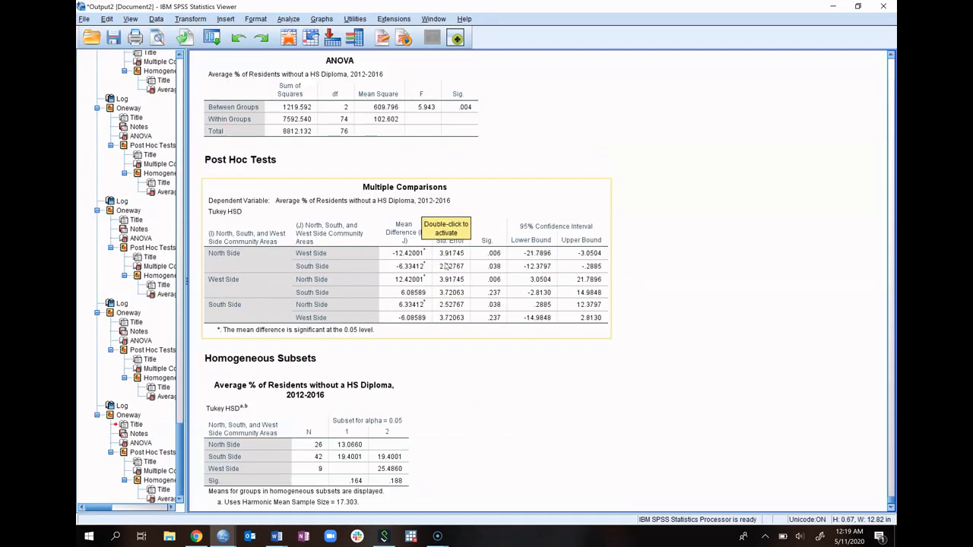
scroll(500, 325, up, 20)
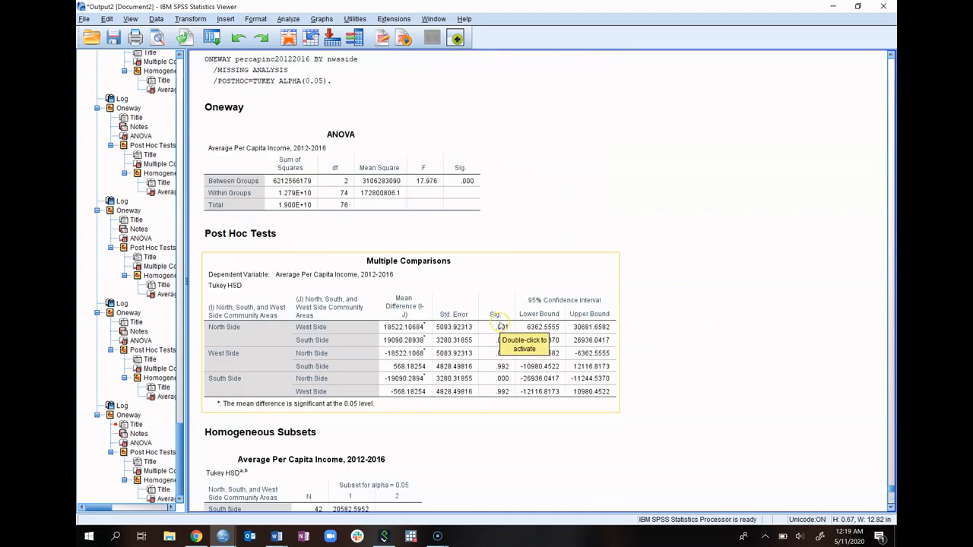
scroll(501, 325, up, 20)
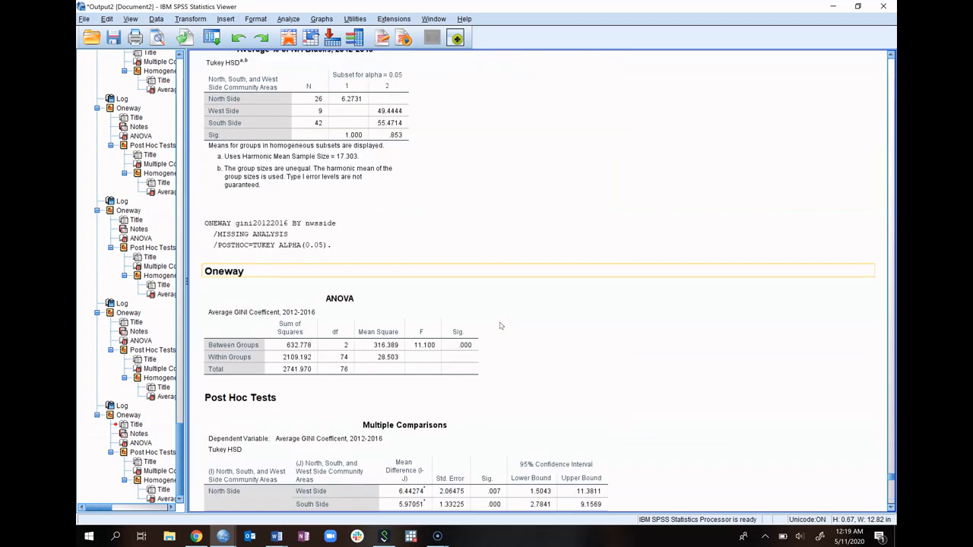
scroll(500, 325, up, 9)
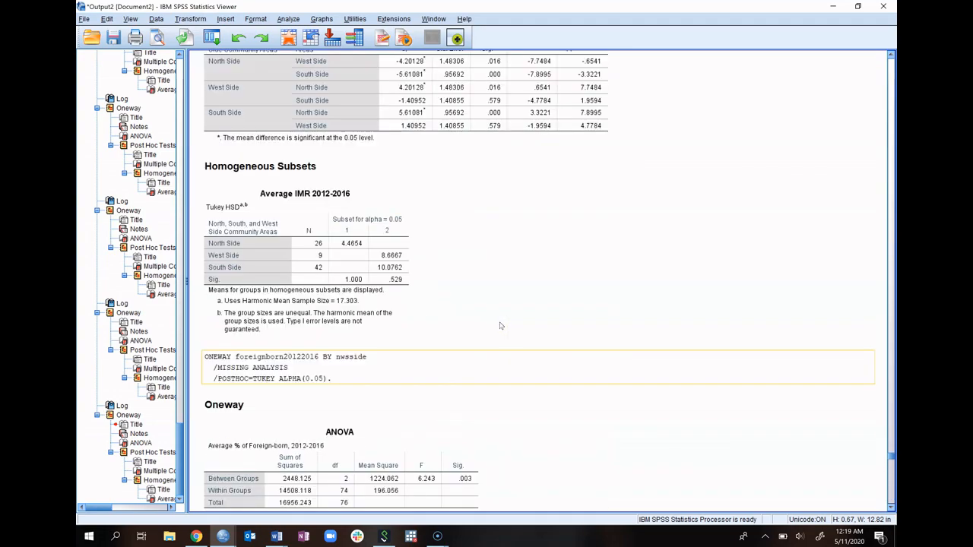
scroll(500, 326, down, 7)
scroll(500, 326, up, 7)
scroll(500, 326, up, 1)
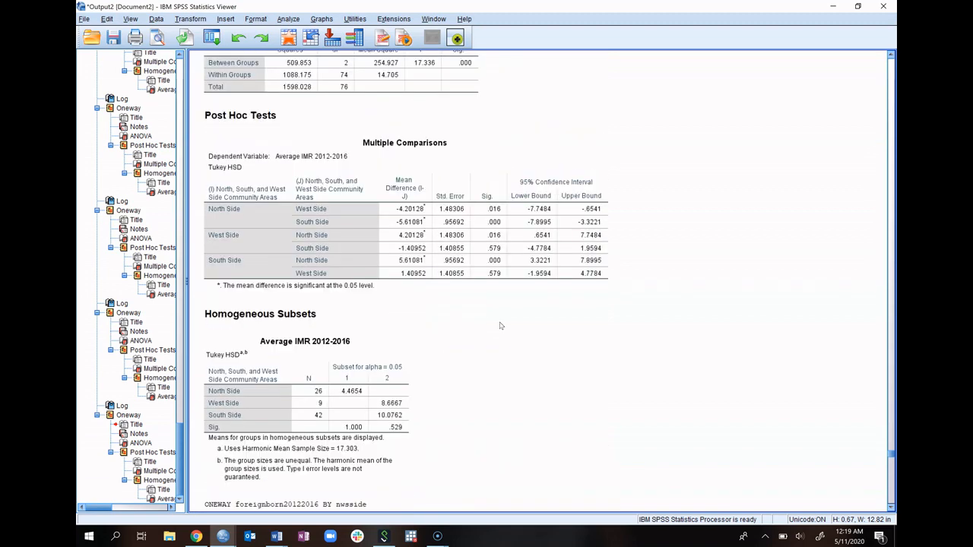
Step: Examine the ANOVA significance and Tukey pairwise comparisons for Average % of NH Blacks, 2012-2016
scroll(500, 325, down, 20)
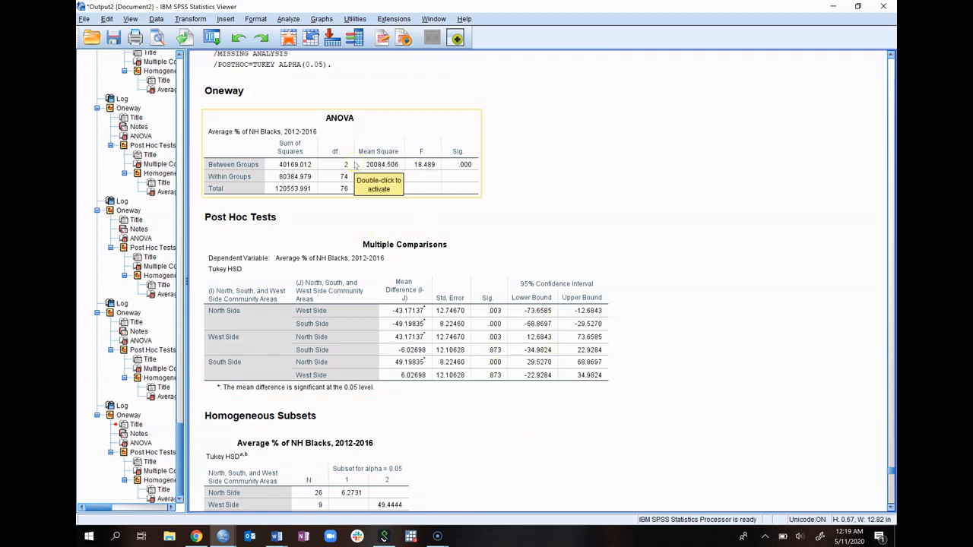
scroll(354, 165, up, 3)
scroll(355, 165, down, 1)
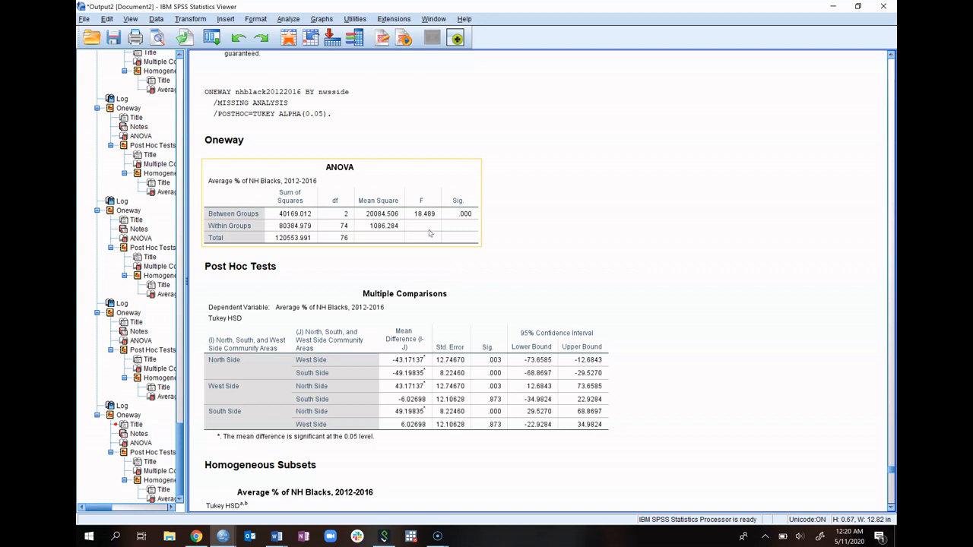
click(382, 390)
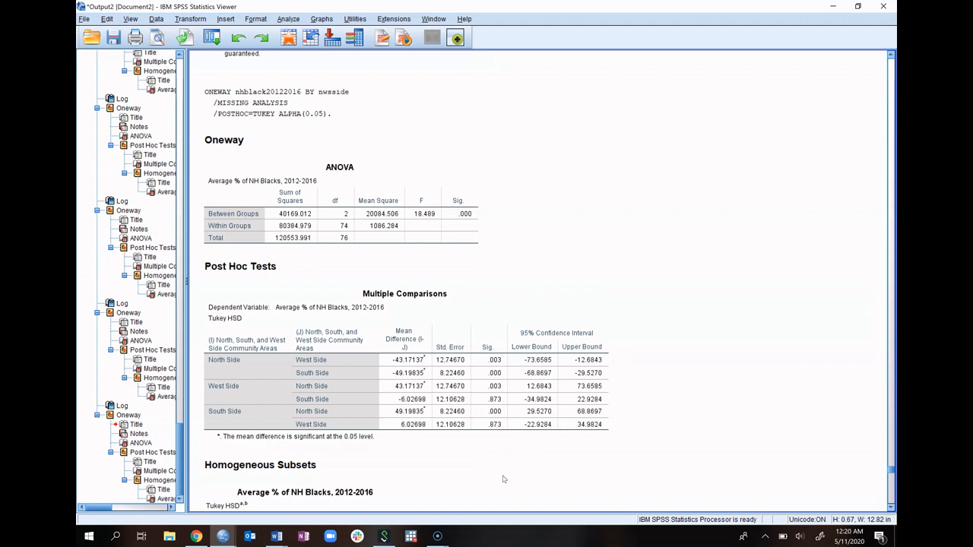
click(441, 538)
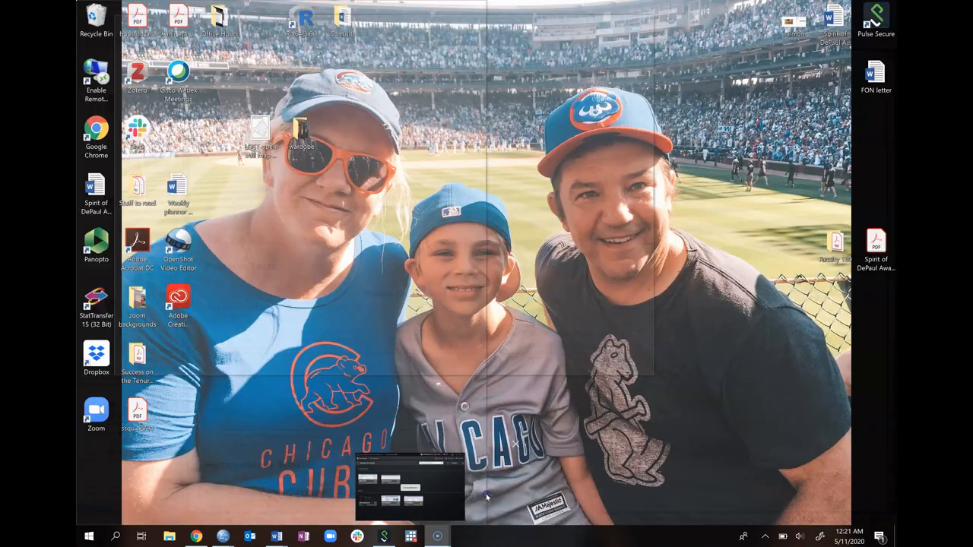
click(487, 496)
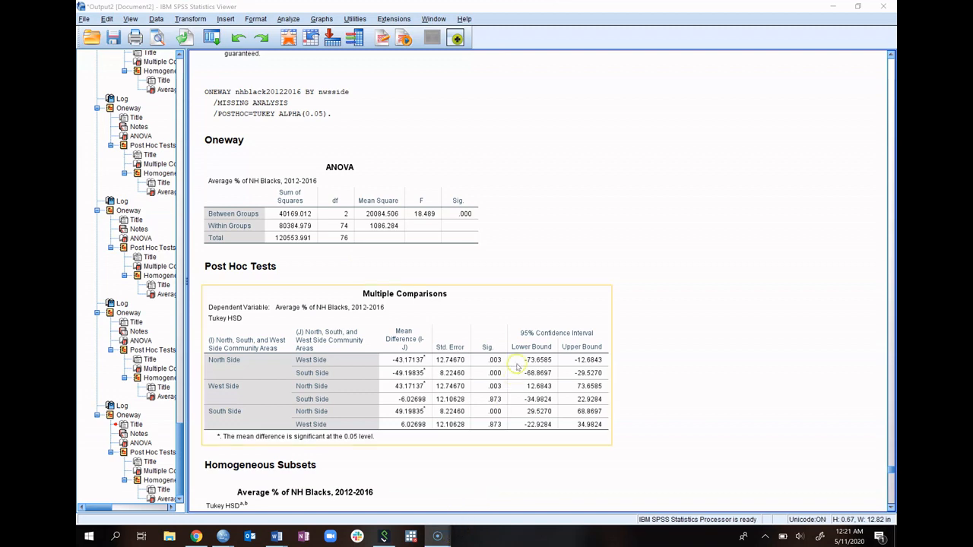
click(834, 6)
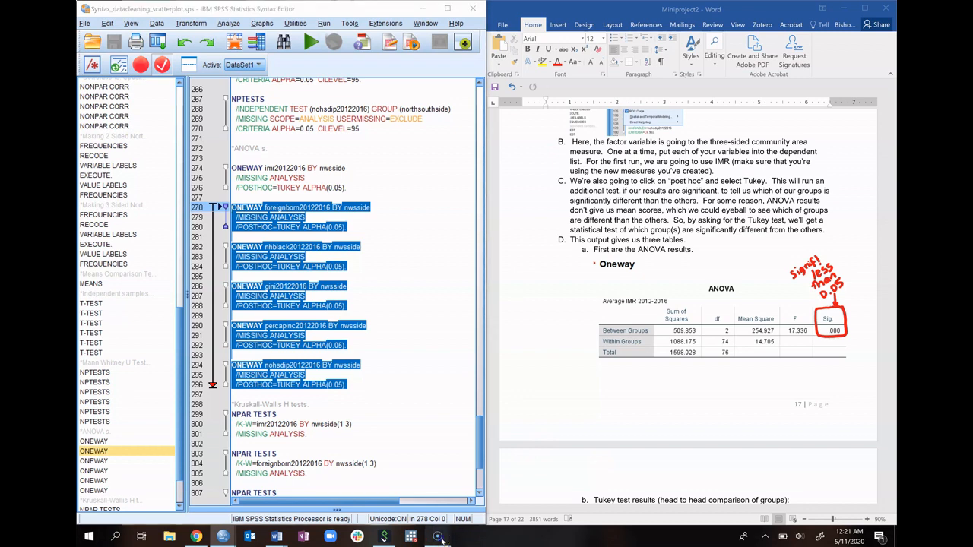
mouse_move(438, 538)
click(433, 514)
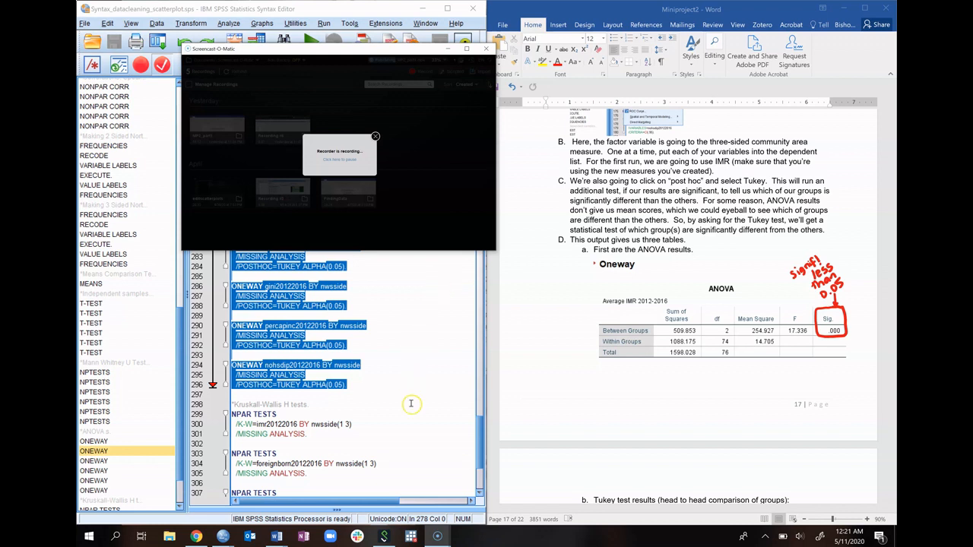
mouse_move(437, 538)
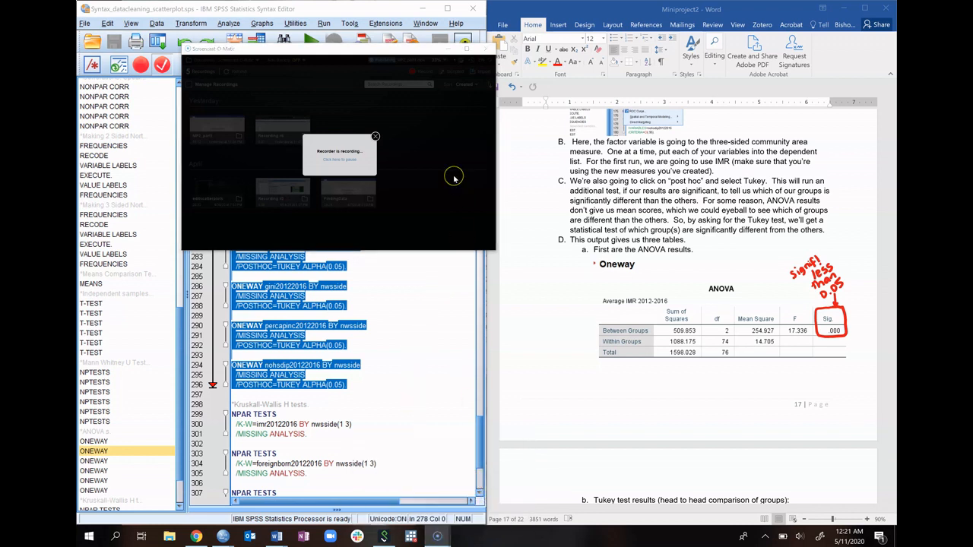
click(517, 406)
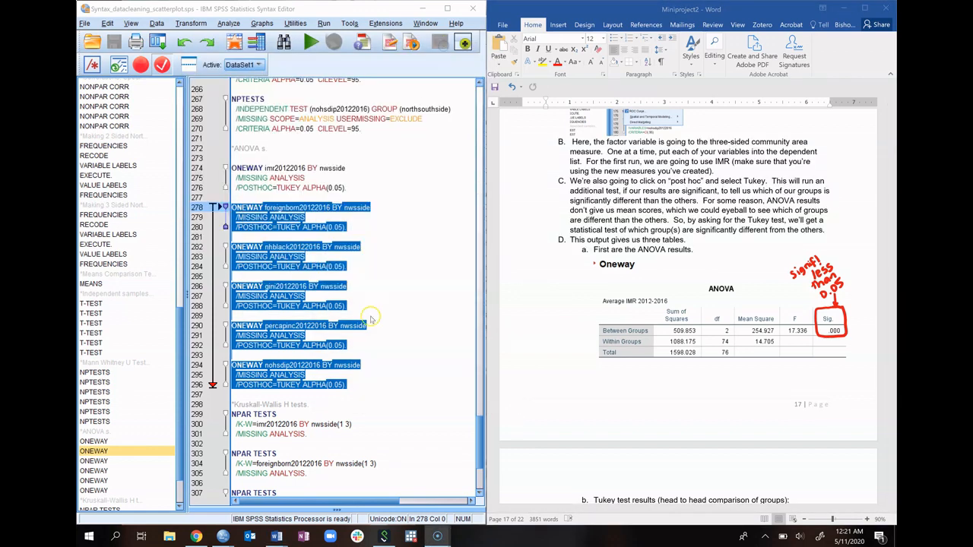
click(396, 328)
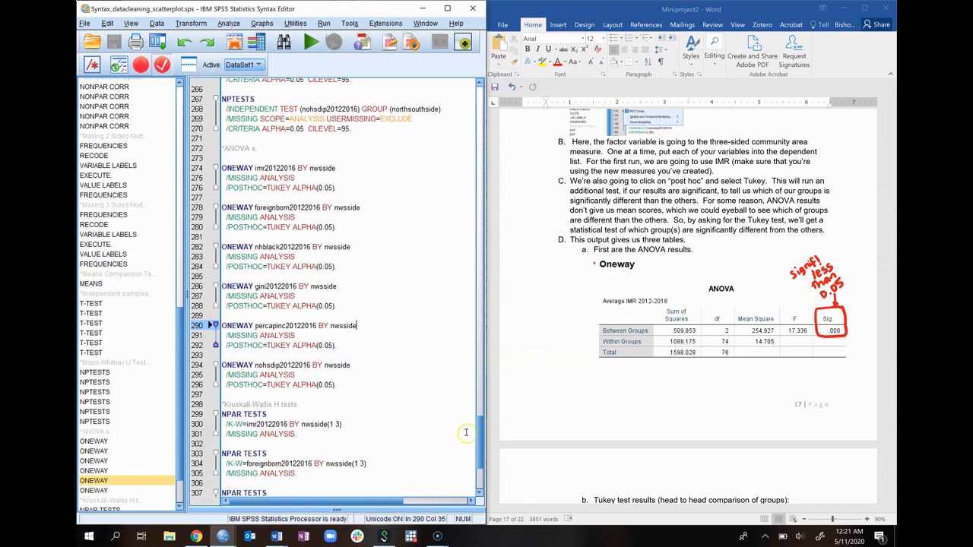
click(229, 536)
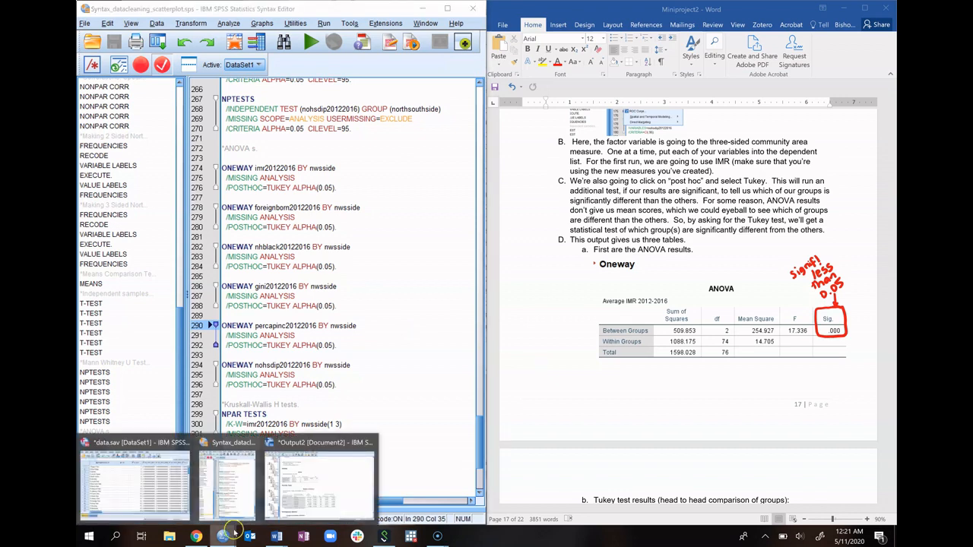
click(289, 473)
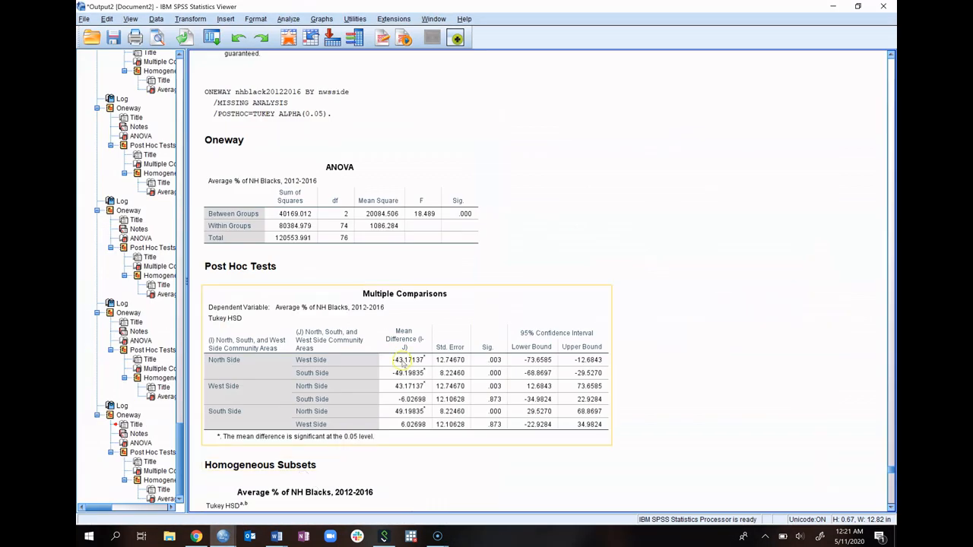
Step: Open the legacy nonparametric test for K independent samples and reset its previous settings
scroll(413, 351, down, 5)
scroll(413, 350, down, 20)
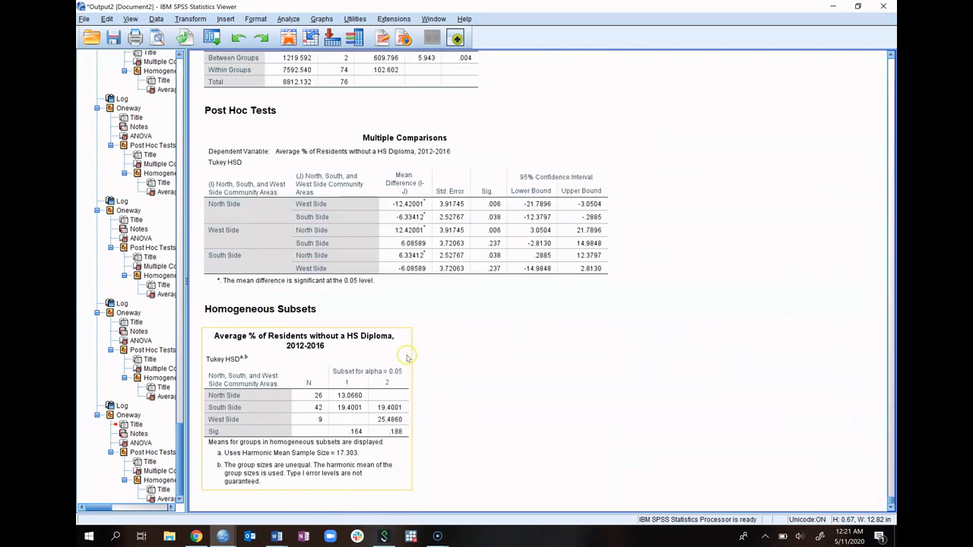
click(414, 321)
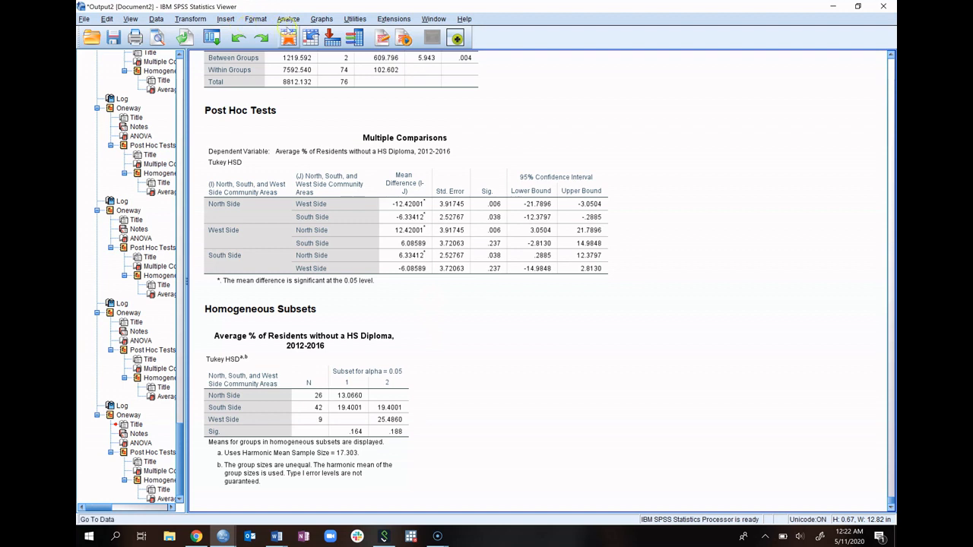
click(290, 19)
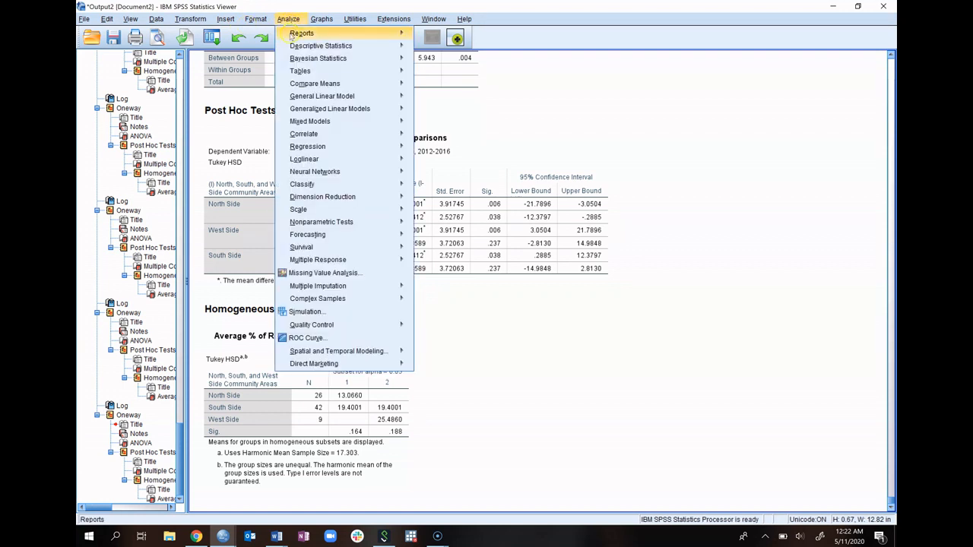
mouse_move(323, 223)
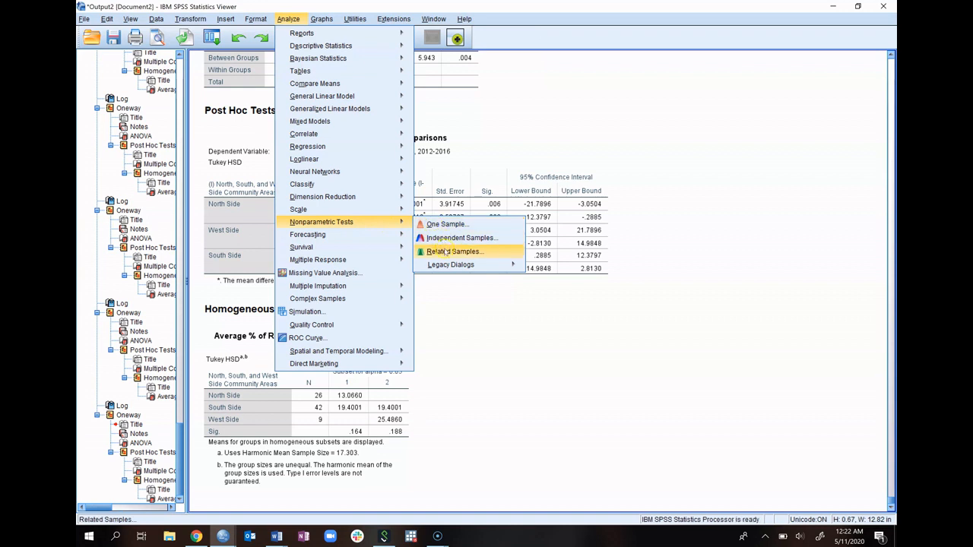
mouse_move(448, 266)
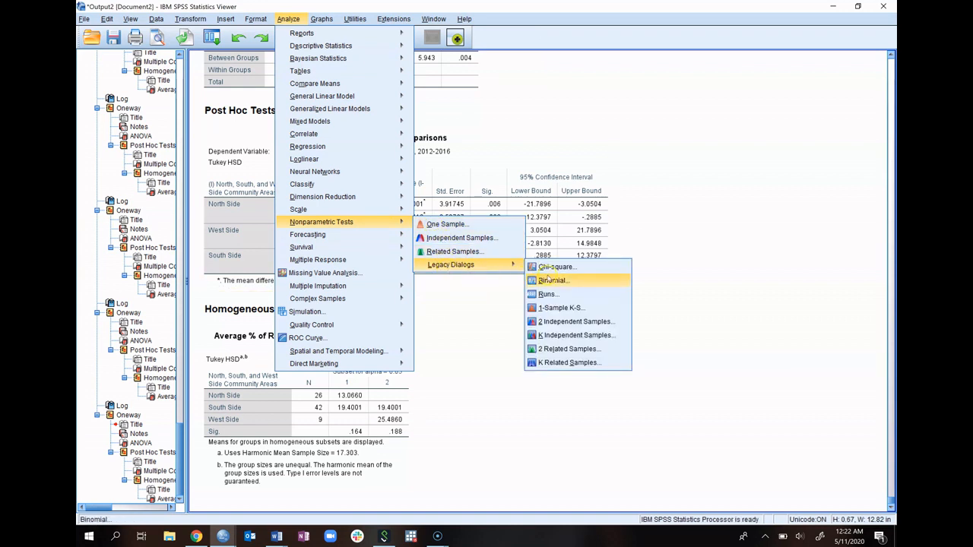
click(551, 336)
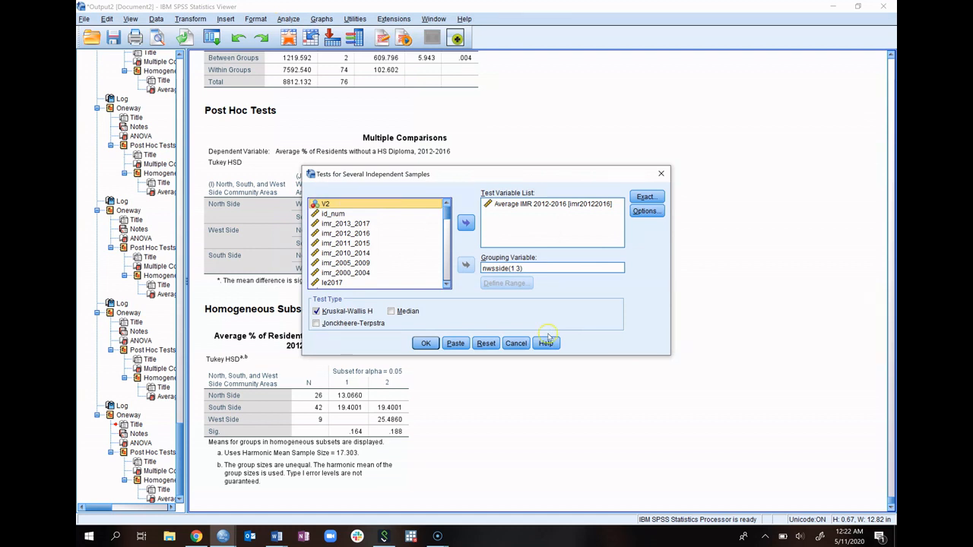
click(486, 343)
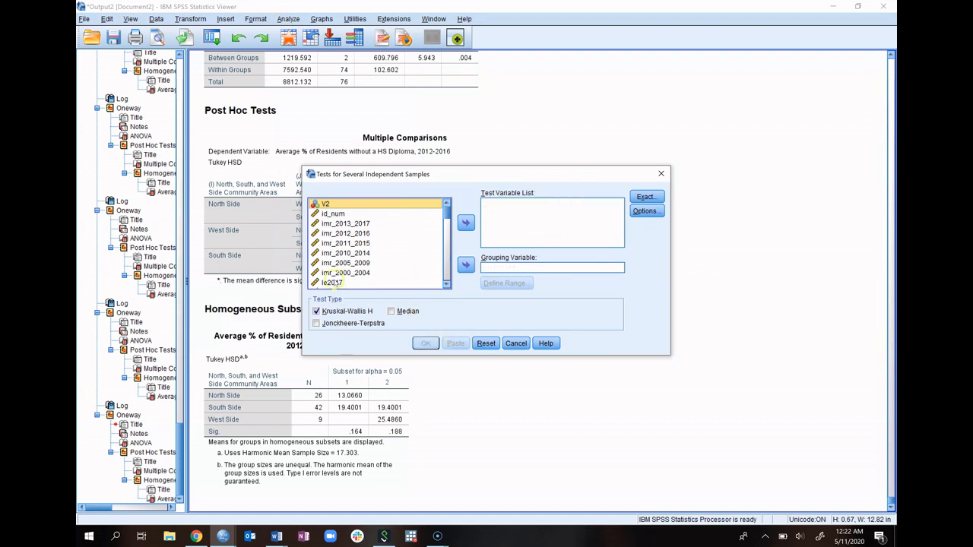
Step: Set North, South, and West Side Community Areas (nwsside) as the grouping variable and Average IMR 2012-2016 as the test variable
drag(372, 258, 376, 260)
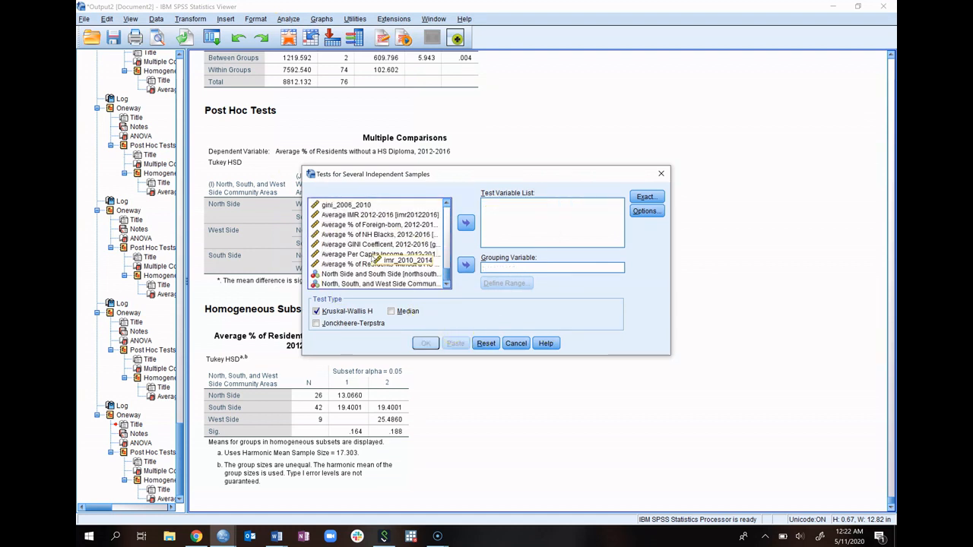
click(352, 283)
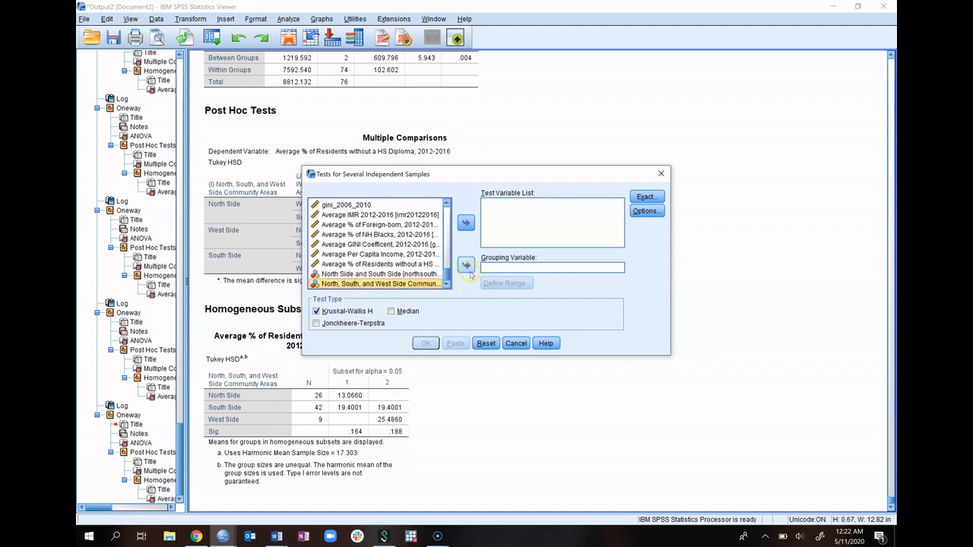
click(466, 265)
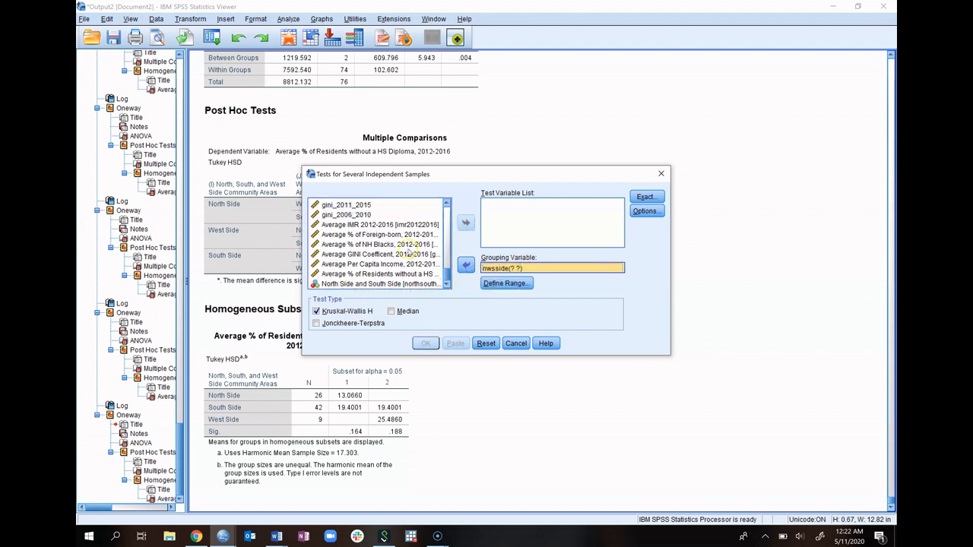
click(374, 226)
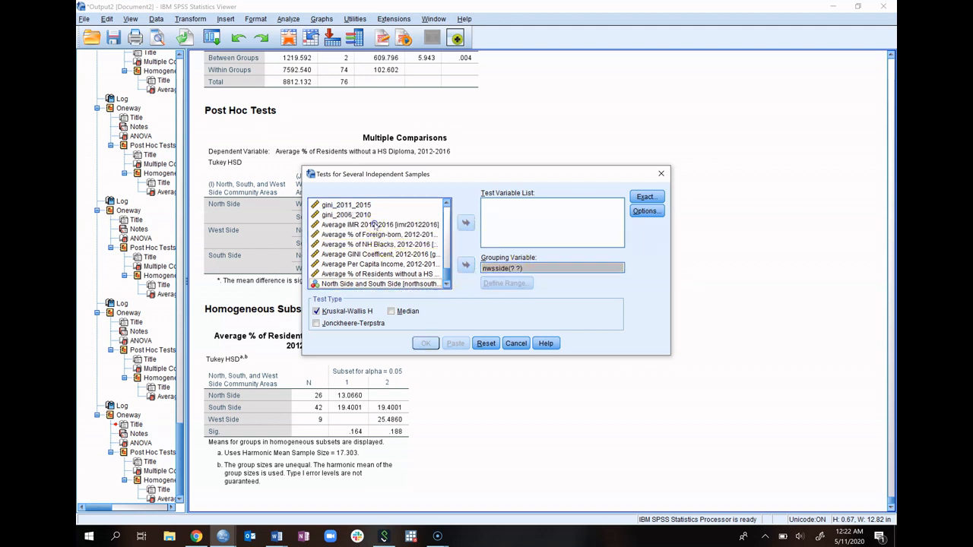
click(467, 222)
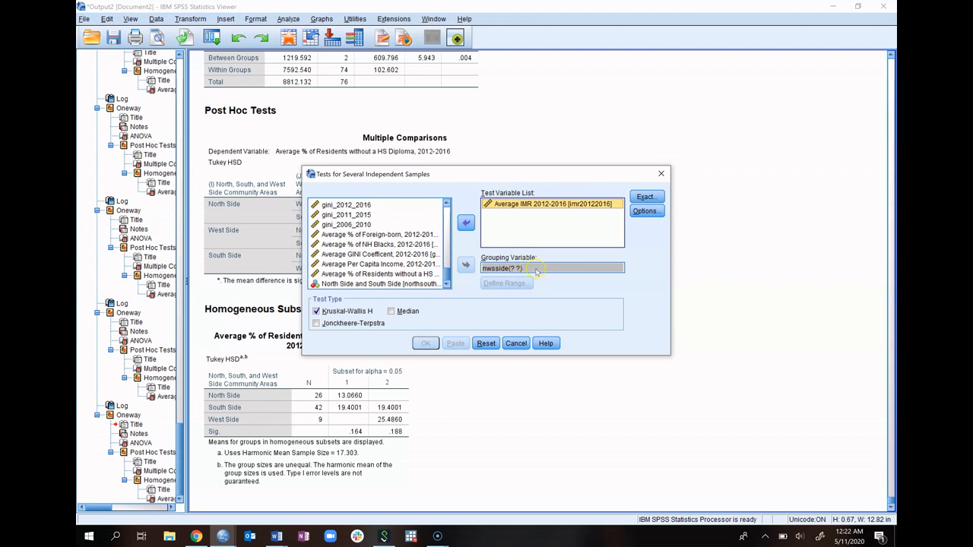
Step: Define the nwsside grouping range from 1 to 3 and run the Kruskal-Wallis H test on Average IMR
click(536, 269)
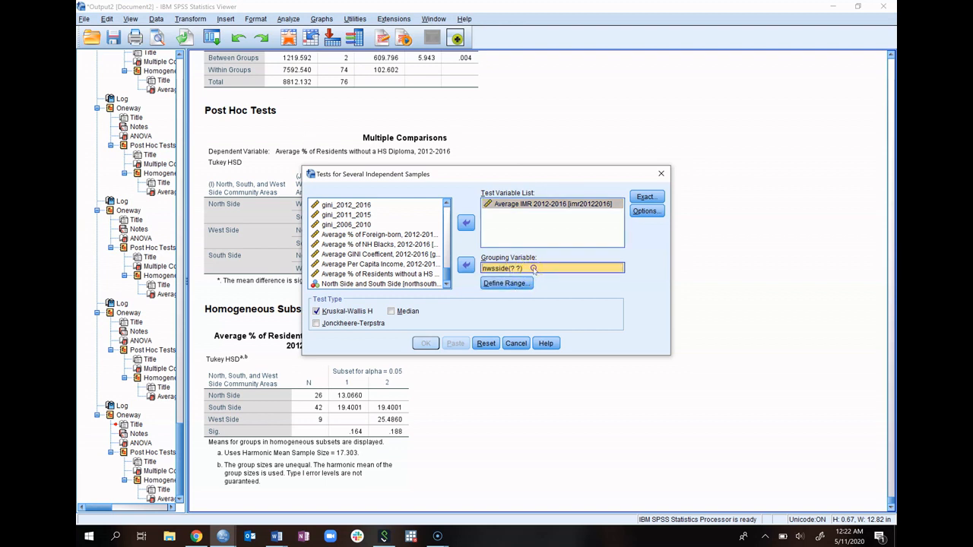
click(515, 283)
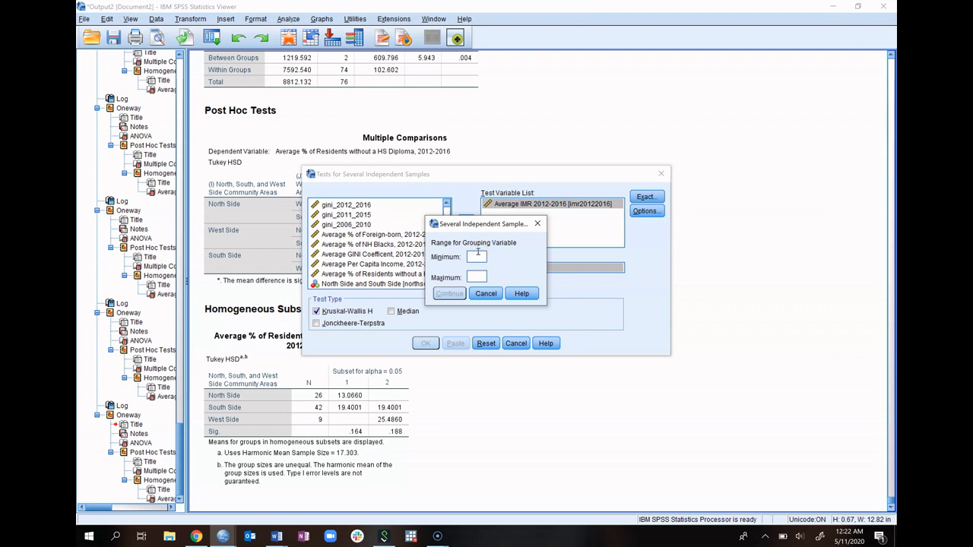
click(471, 277)
text(3)
double_click(472, 278)
click(449, 293)
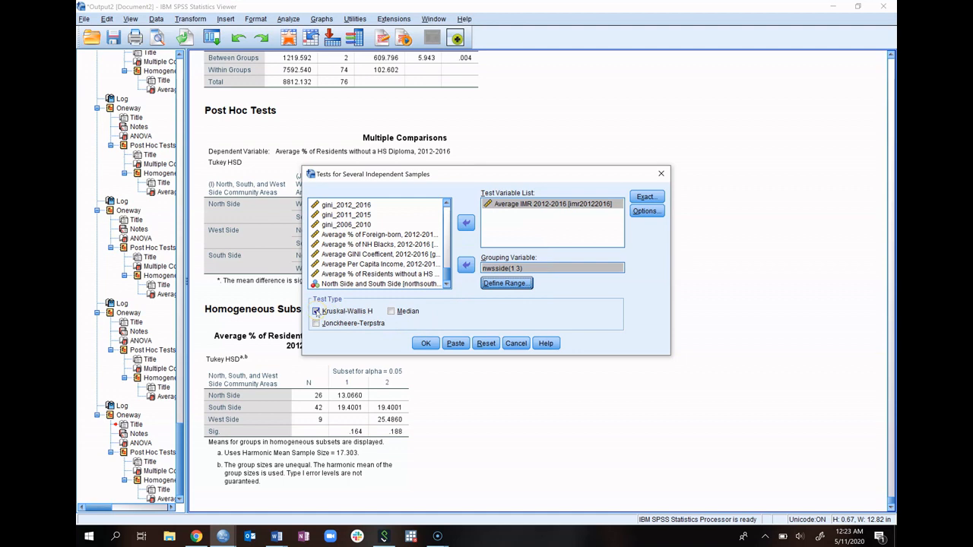
click(426, 344)
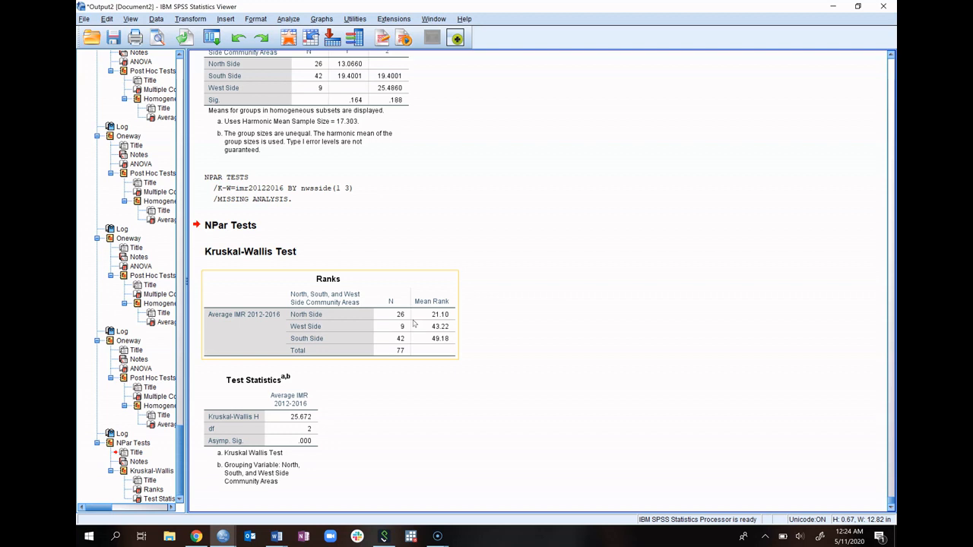
Step: Examine the Kruskal-Wallis test statistics for Average IMR 2012-2016 and the logged NPAR TESTS command
click(306, 414)
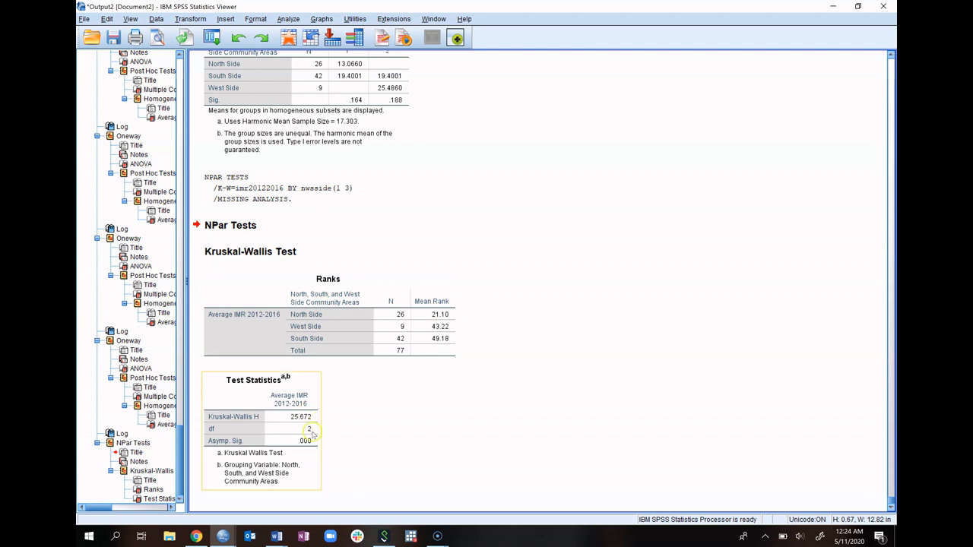
click(331, 435)
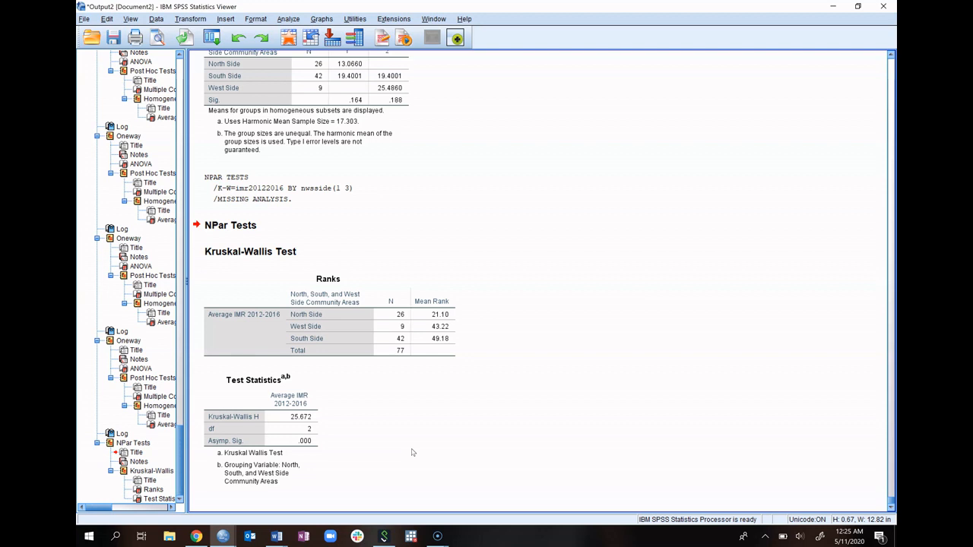
click(298, 204)
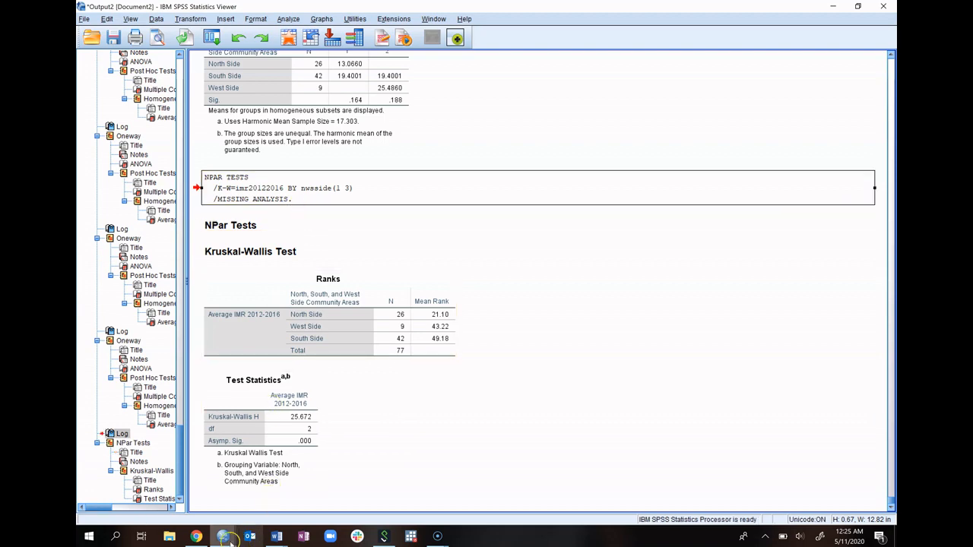
Step: Review the Kruskal-Wallis NPAR TESTS commands in the syntax file, checking the test variable in each one
mouse_move(228, 537)
click(232, 491)
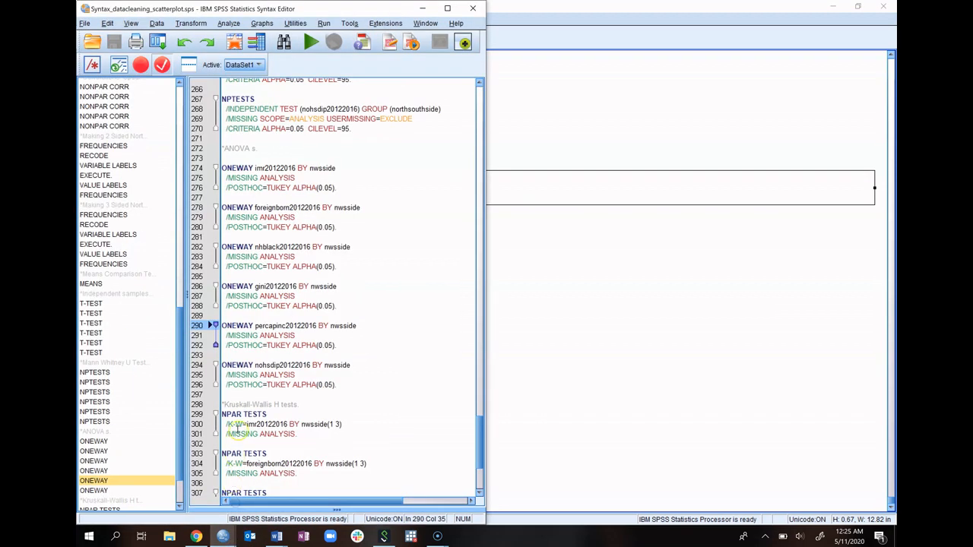
scroll(238, 417, down, 5)
click(244, 423)
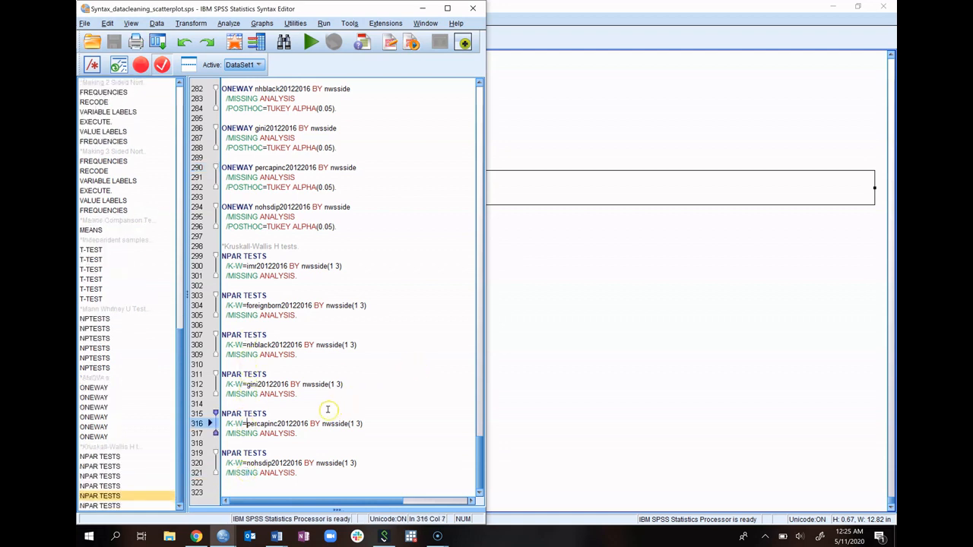
click(278, 265)
click(275, 305)
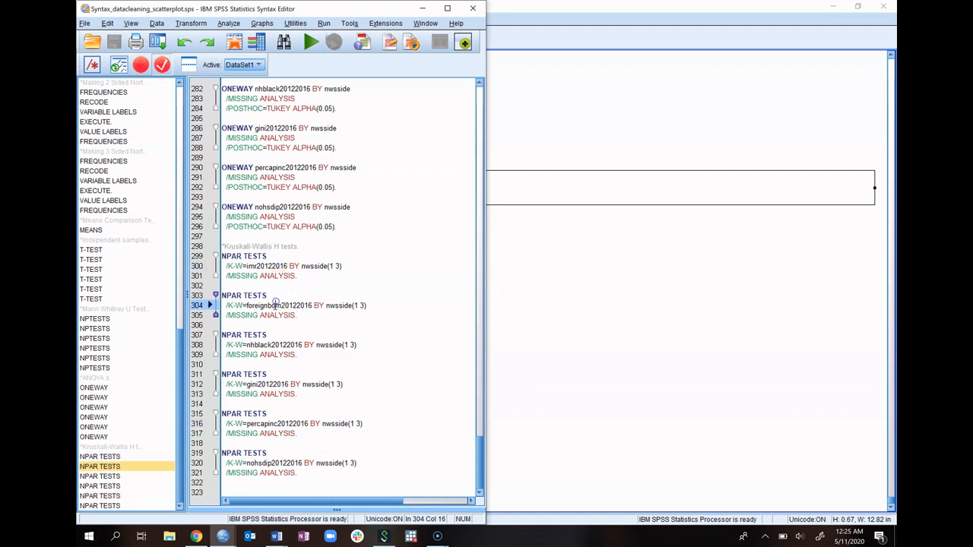
click(282, 343)
click(280, 384)
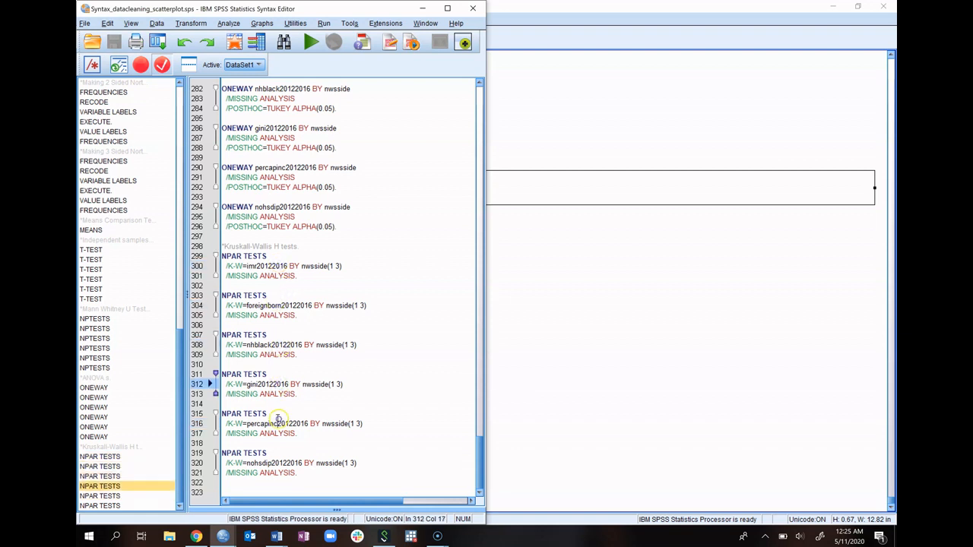
click(278, 423)
click(276, 462)
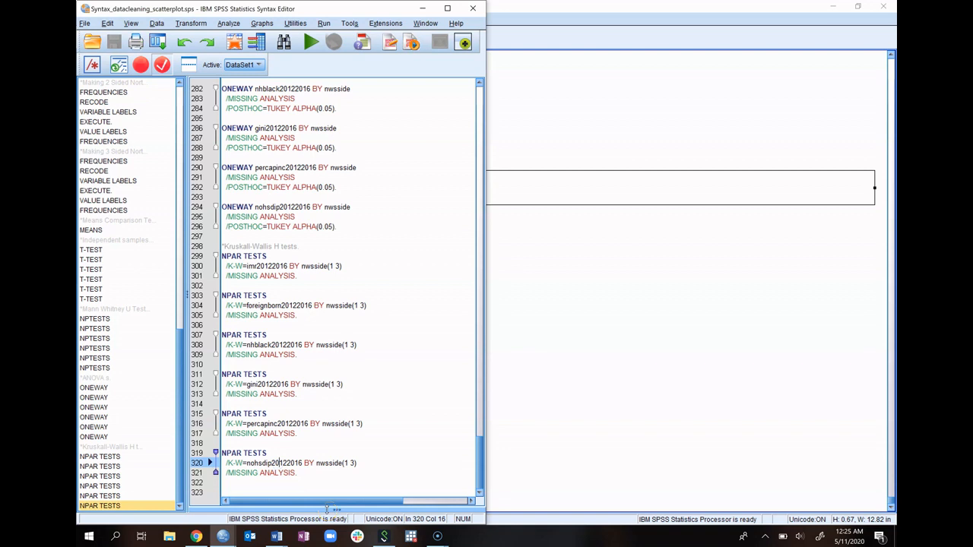
click(312, 484)
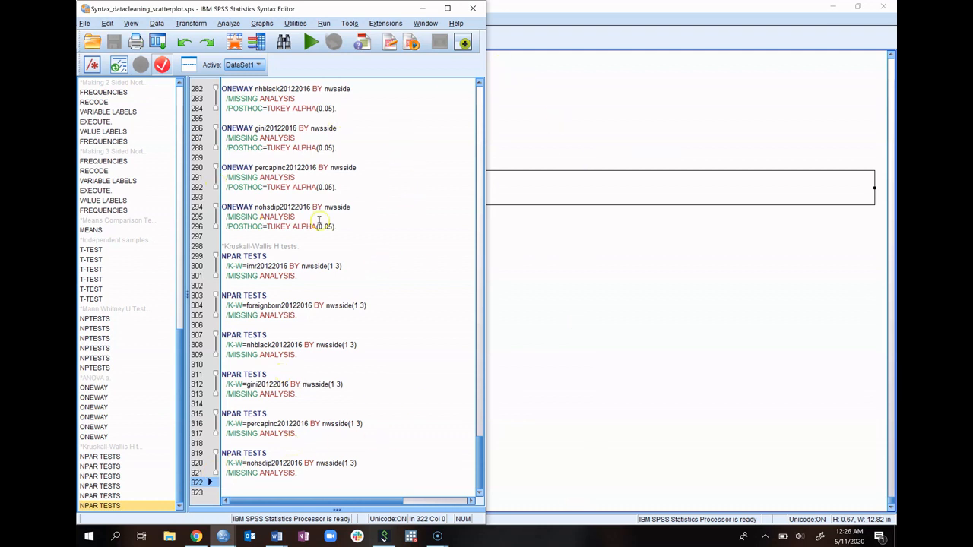
Step: Switch to Word and bring up the Miniproject2 instructions at the ANOVA section
click(426, 8)
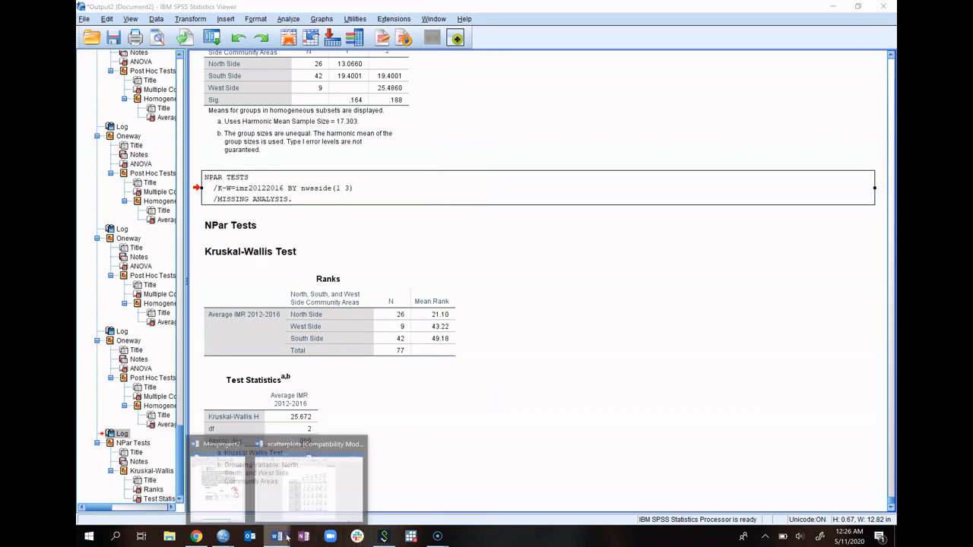
click(253, 537)
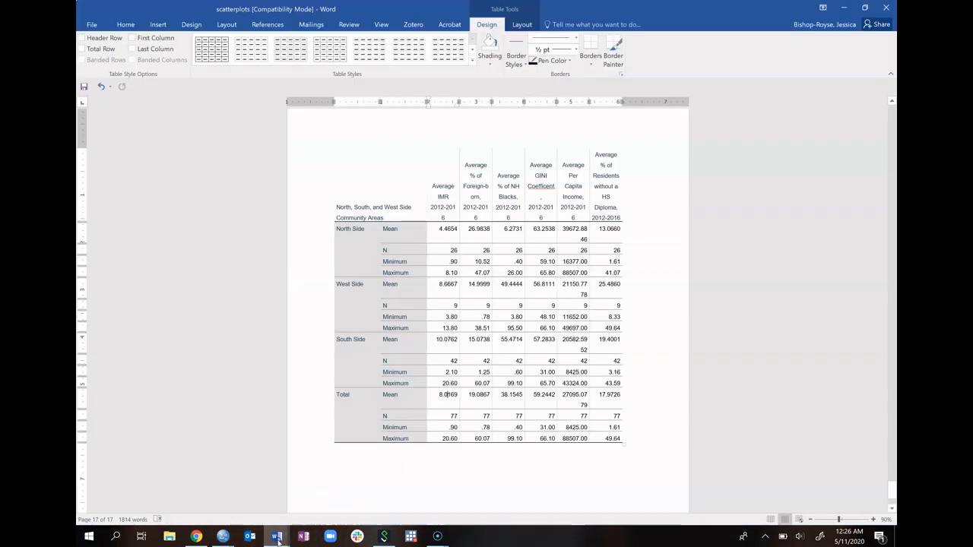
mouse_move(277, 536)
click(251, 475)
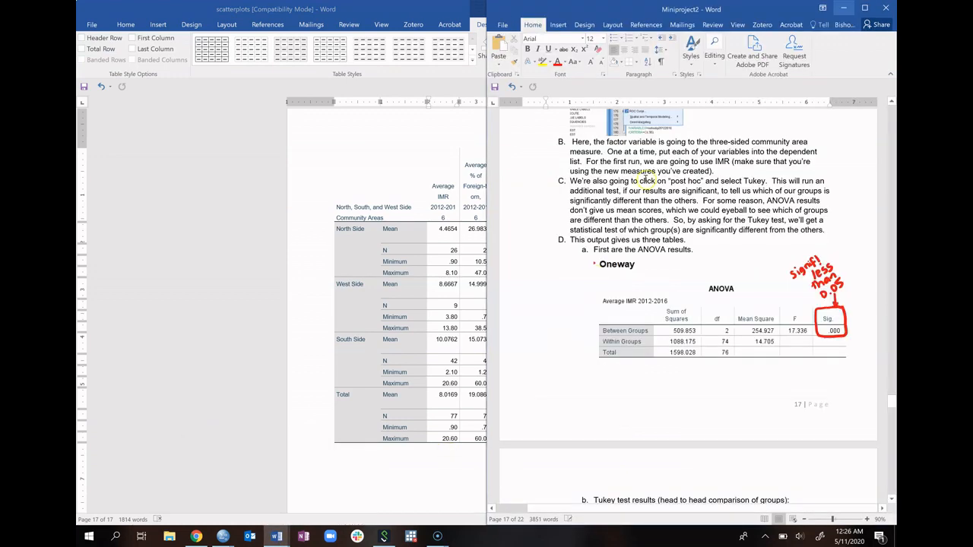
Step: Maximize the Miniproject2 document and review the instructions from the ANOVA section through the "Bringing it all together" write-up requirements
click(869, 9)
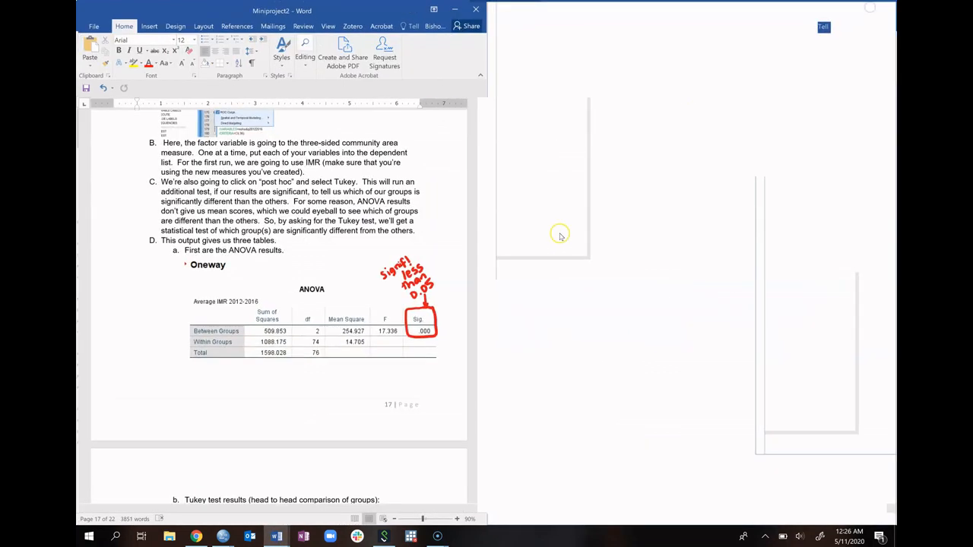
scroll(550, 240, up, 3)
scroll(550, 240, down, 10)
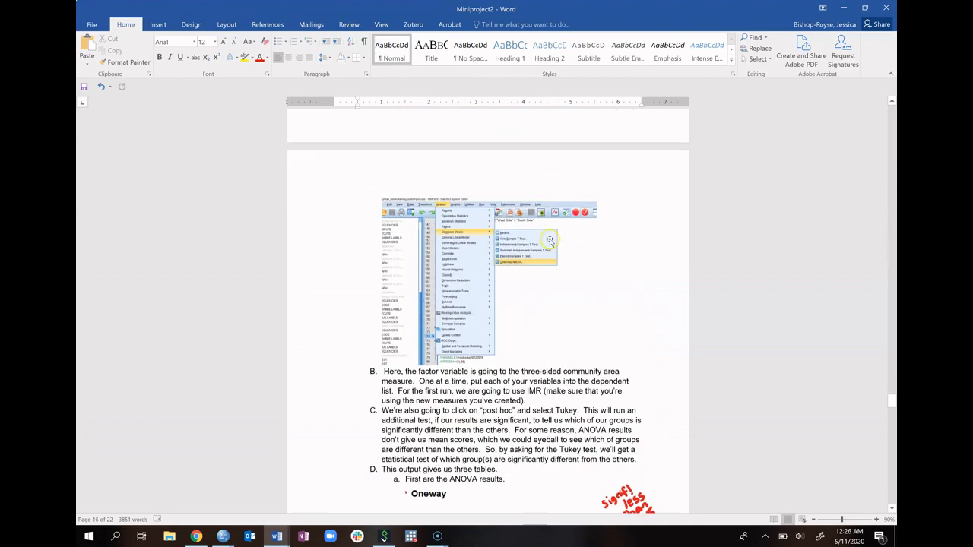
scroll(549, 238, down, 10)
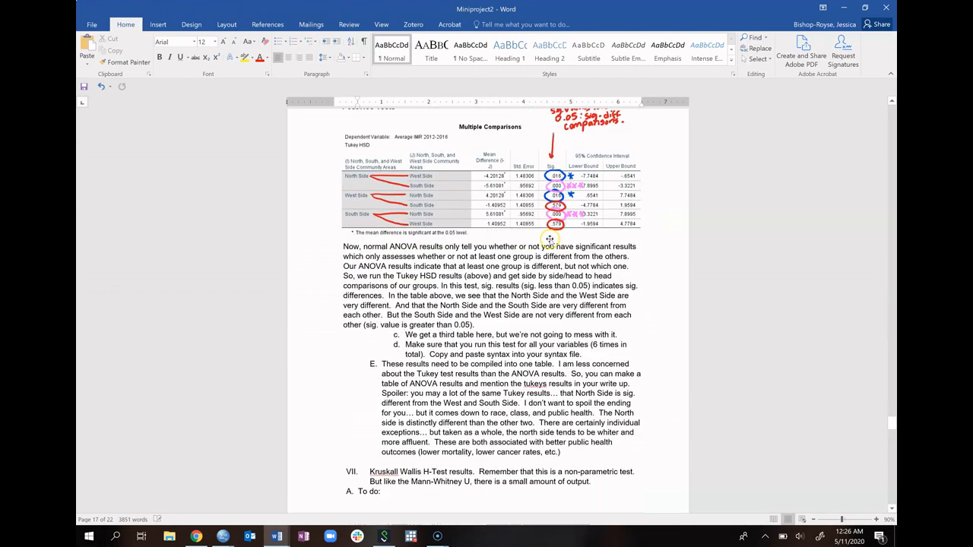
scroll(532, 256, down, 15)
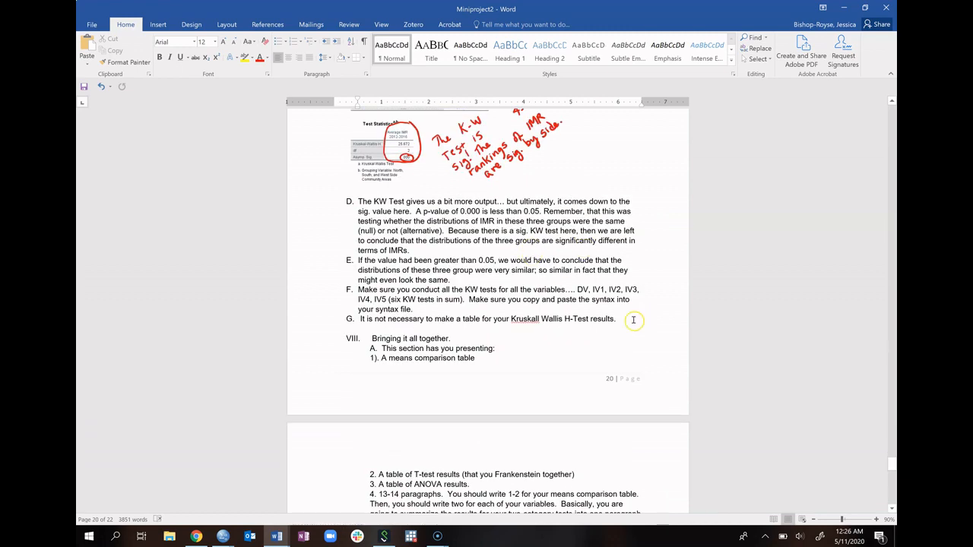
scroll(448, 285, down, 8)
scroll(448, 285, down, 4)
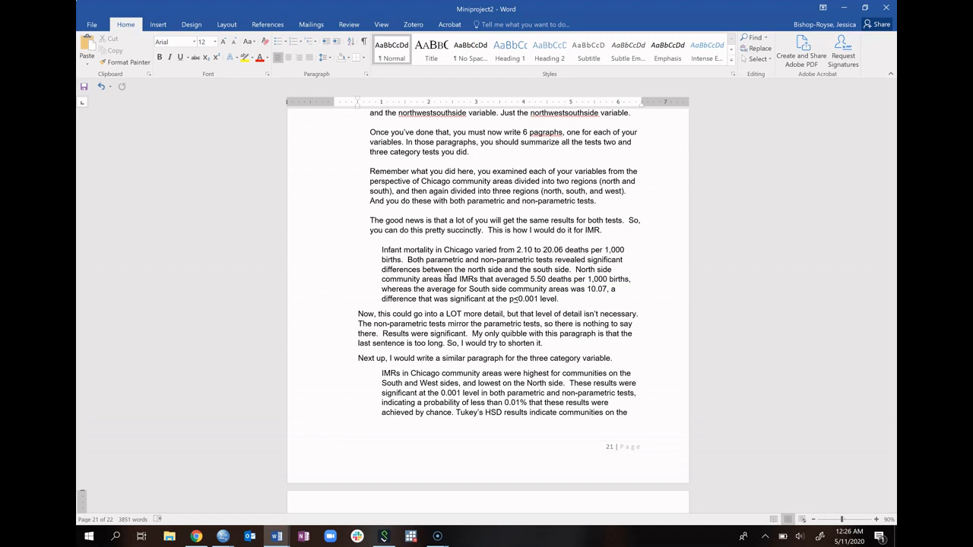
scroll(469, 245, up, 3)
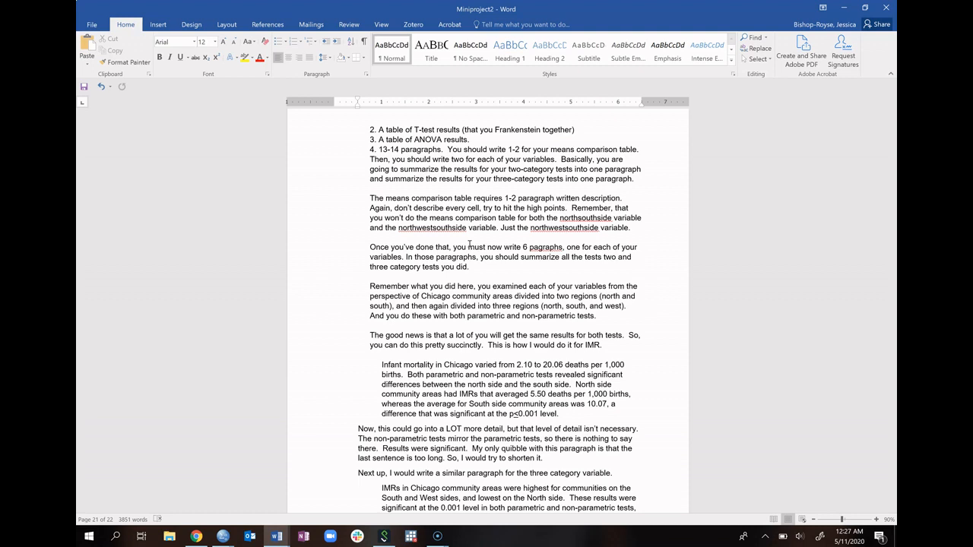
Step: Correct the misspelled word "pagraphs" to "paragraphs" in the sentence about writing one for each variable
click(549, 250)
right_click(549, 249)
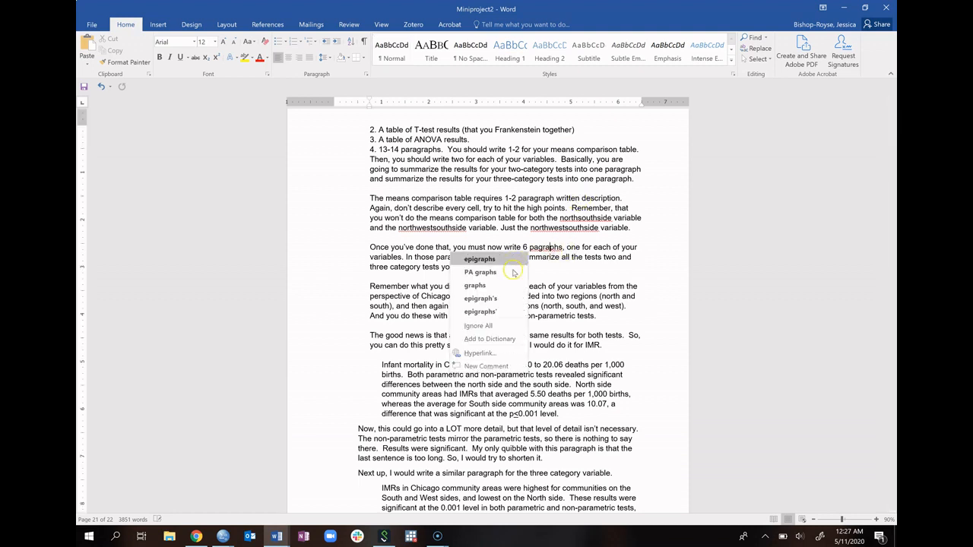
key(Escape)
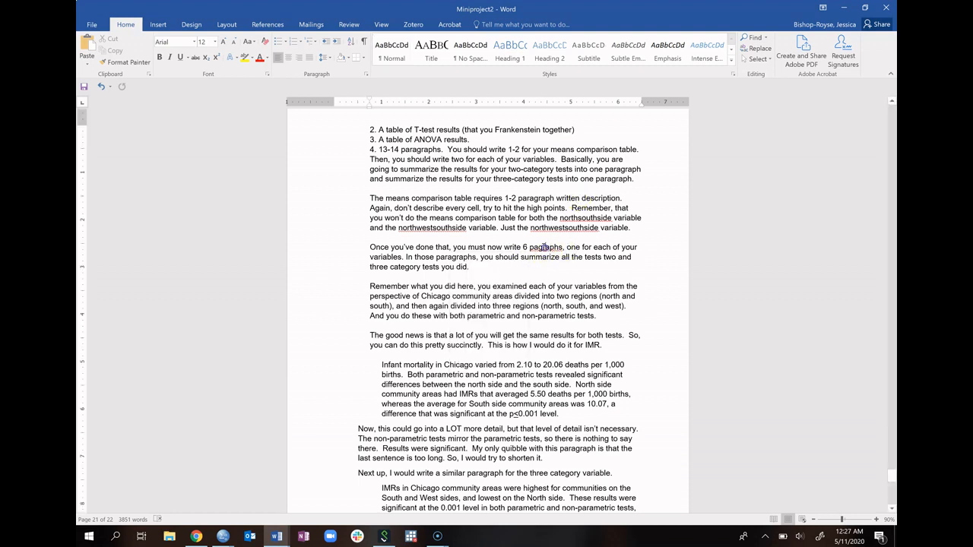
key(BackSpace)
key(BackSpace)
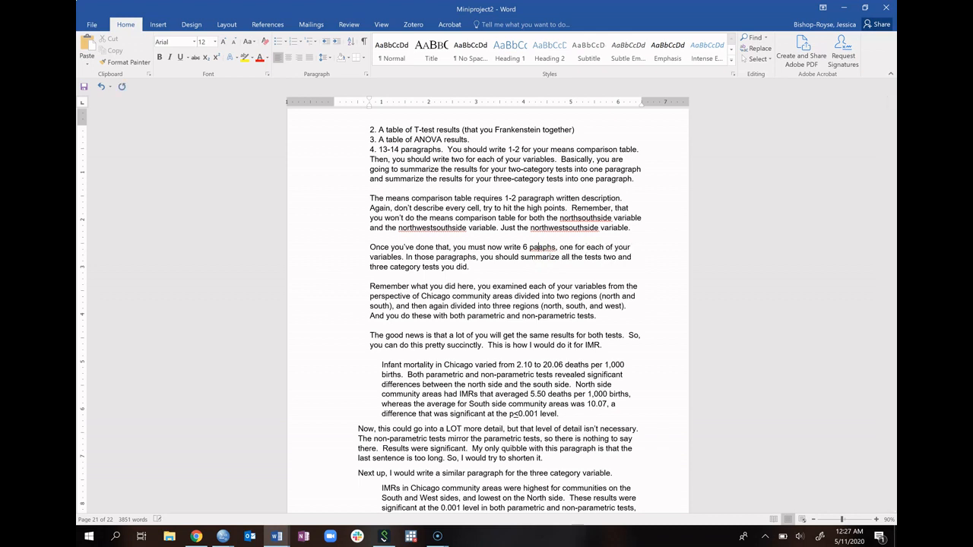
text(rag)
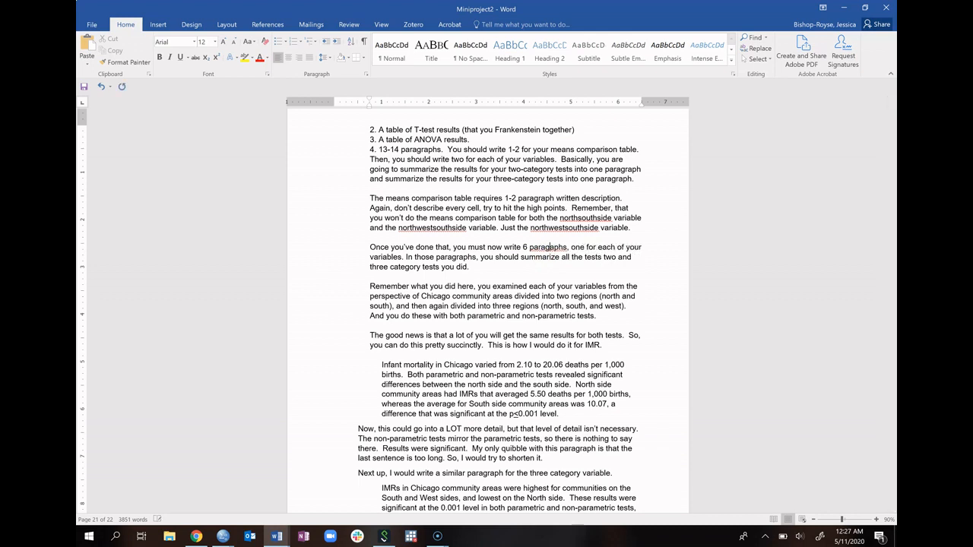
text(r)
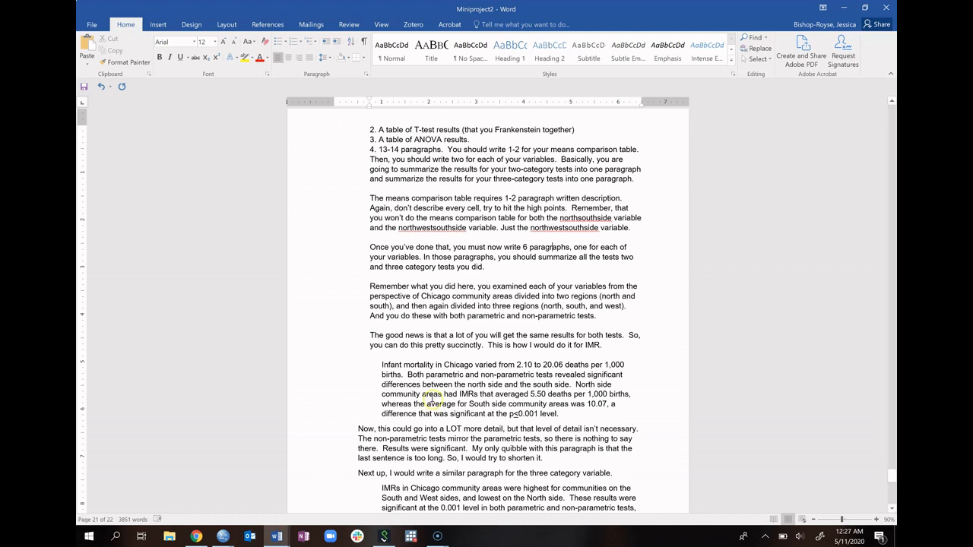
mouse_move(437, 536)
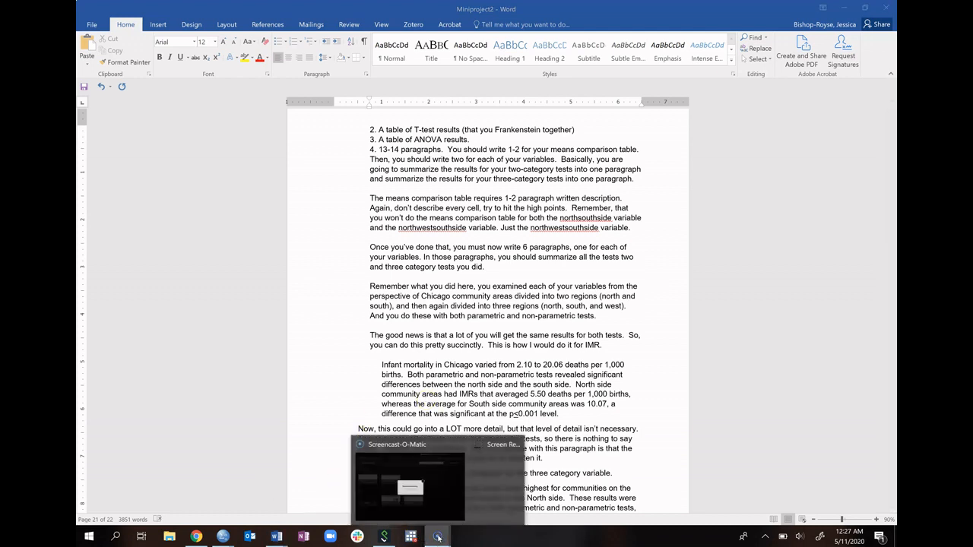
click(434, 515)
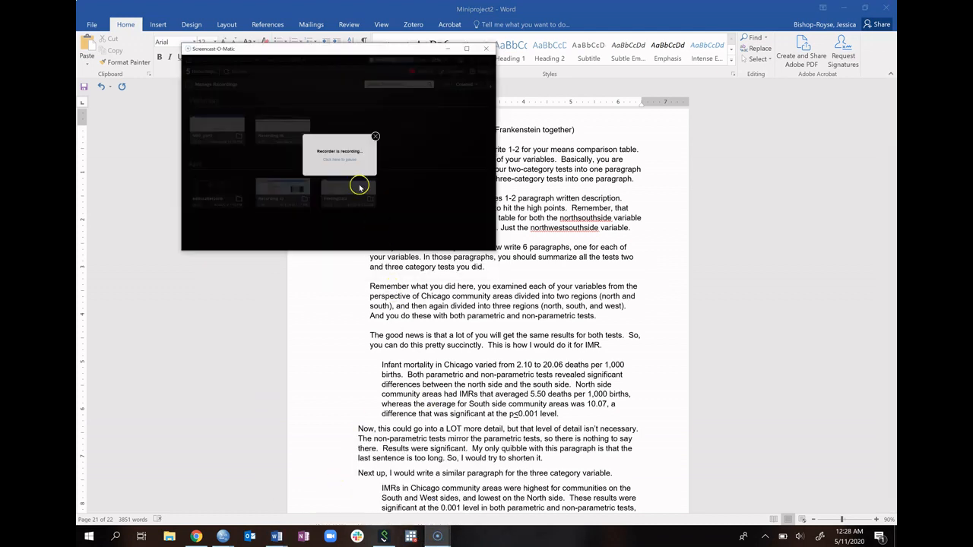
click(340, 159)
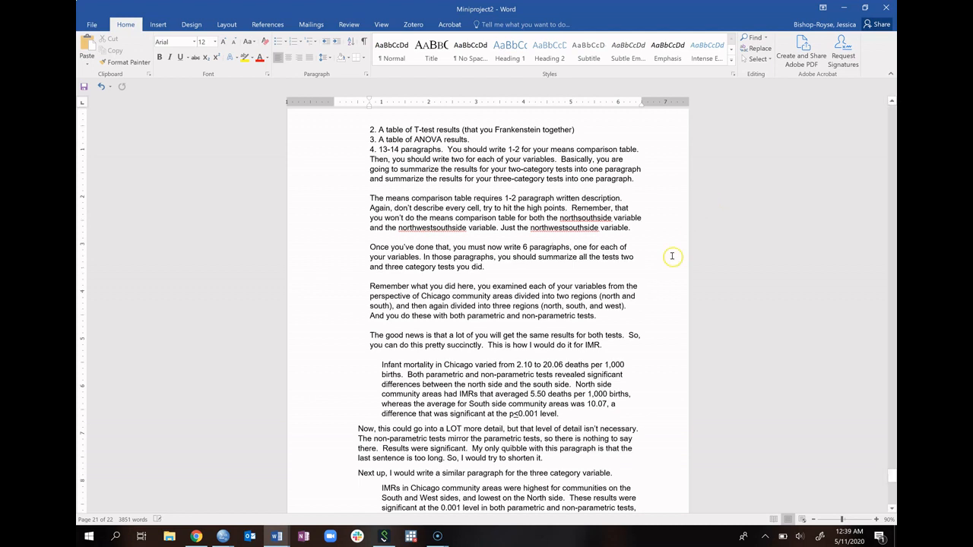
Step: Read the sample IMR write-up for the three-category variable and the closing advice at the end of the instructions
scroll(673, 257, down, 2)
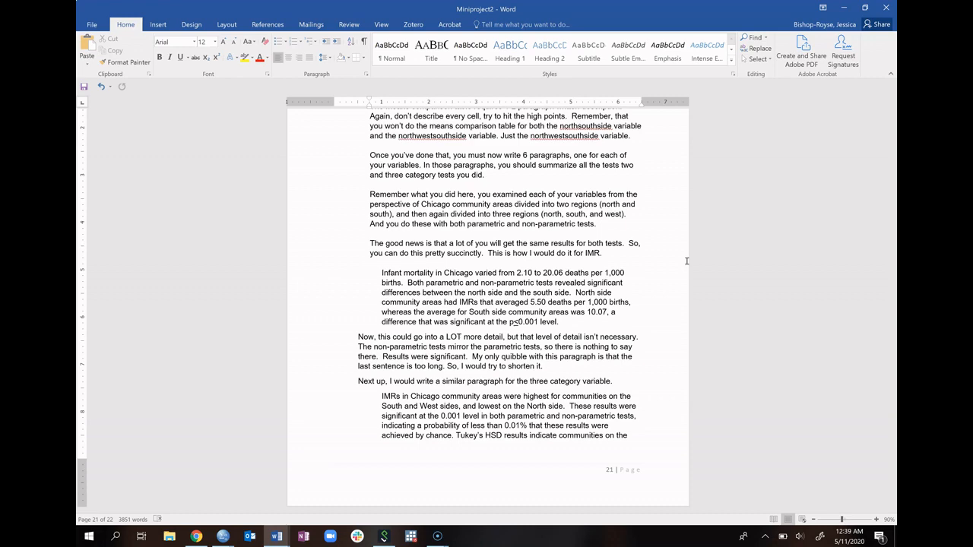
scroll(686, 260, down, 6)
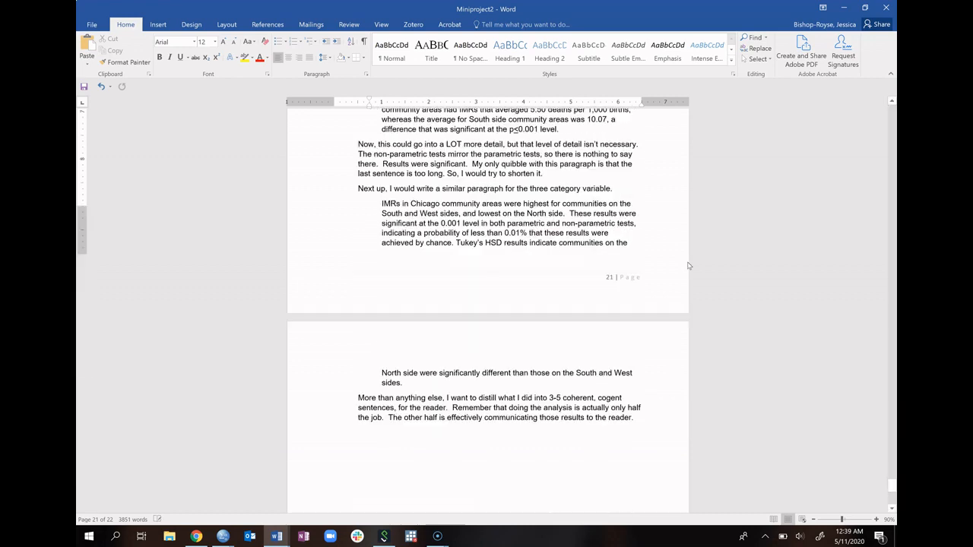